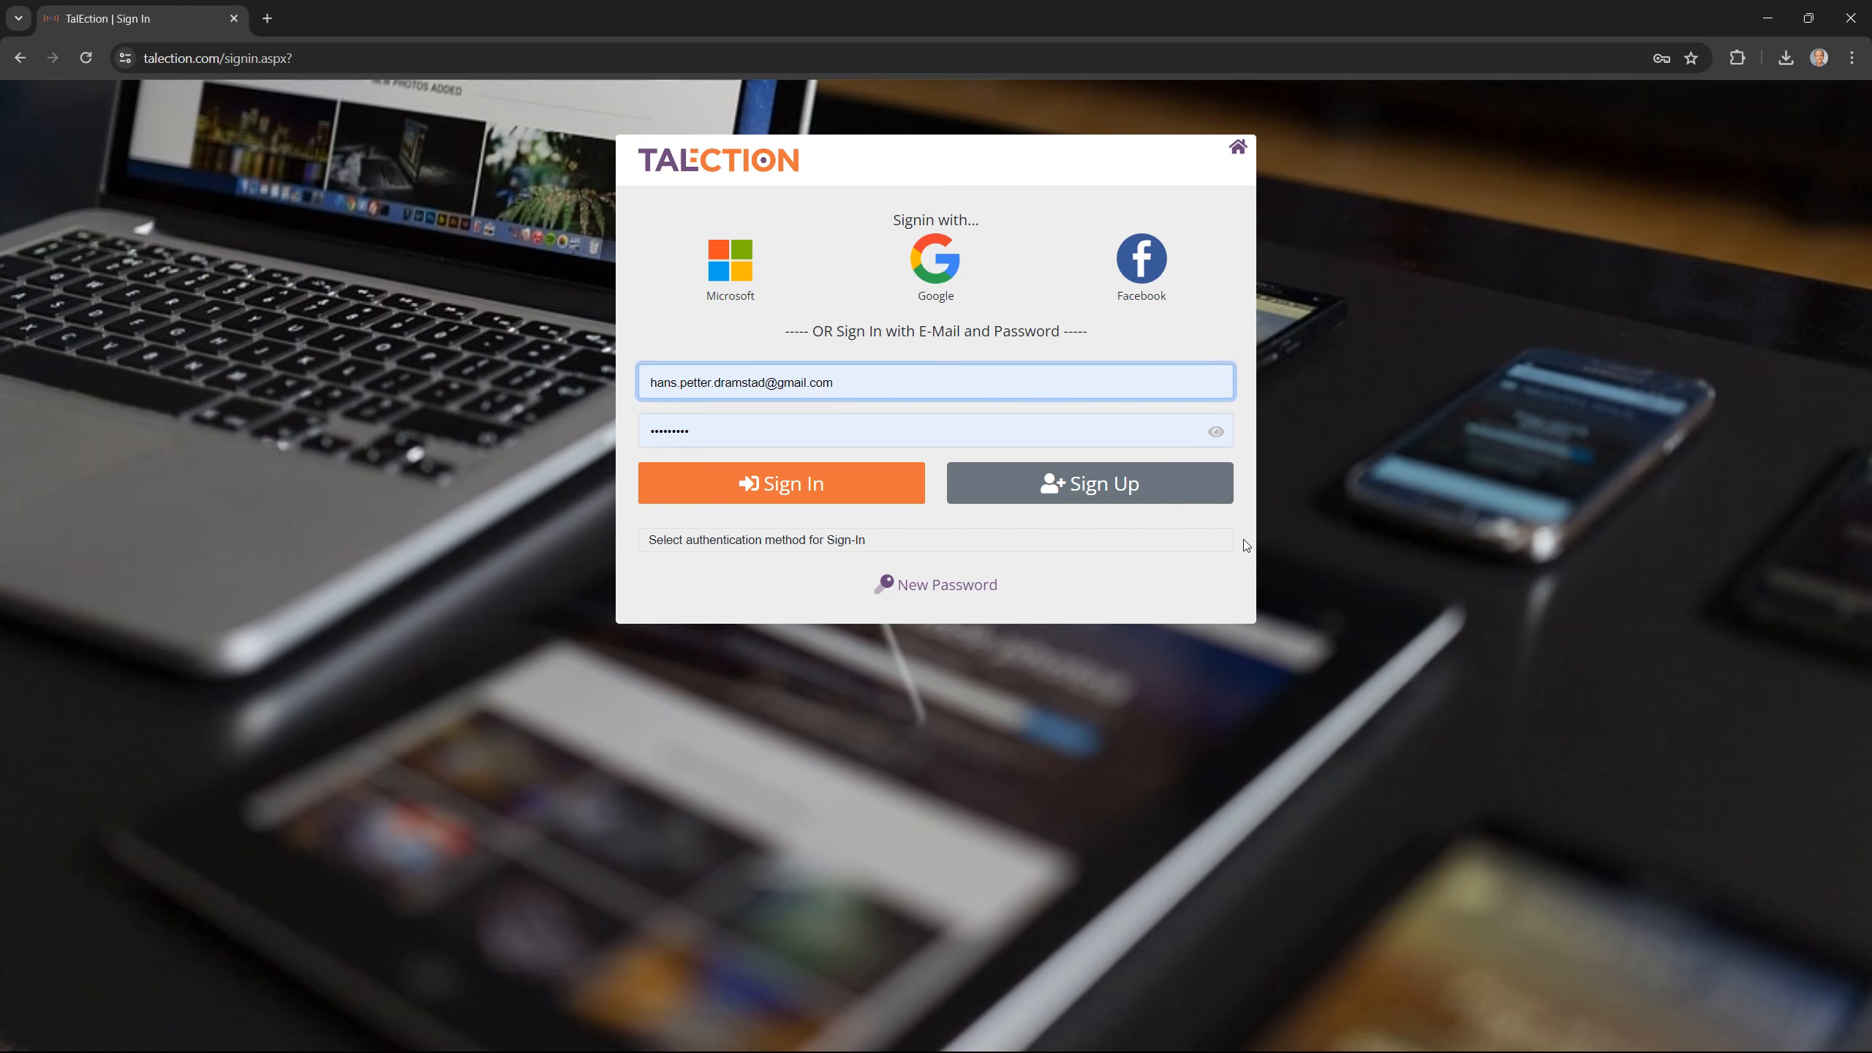
Sign in with the filled-in e-mail and password, and start the Recruitment Wizard.
click(881, 495)
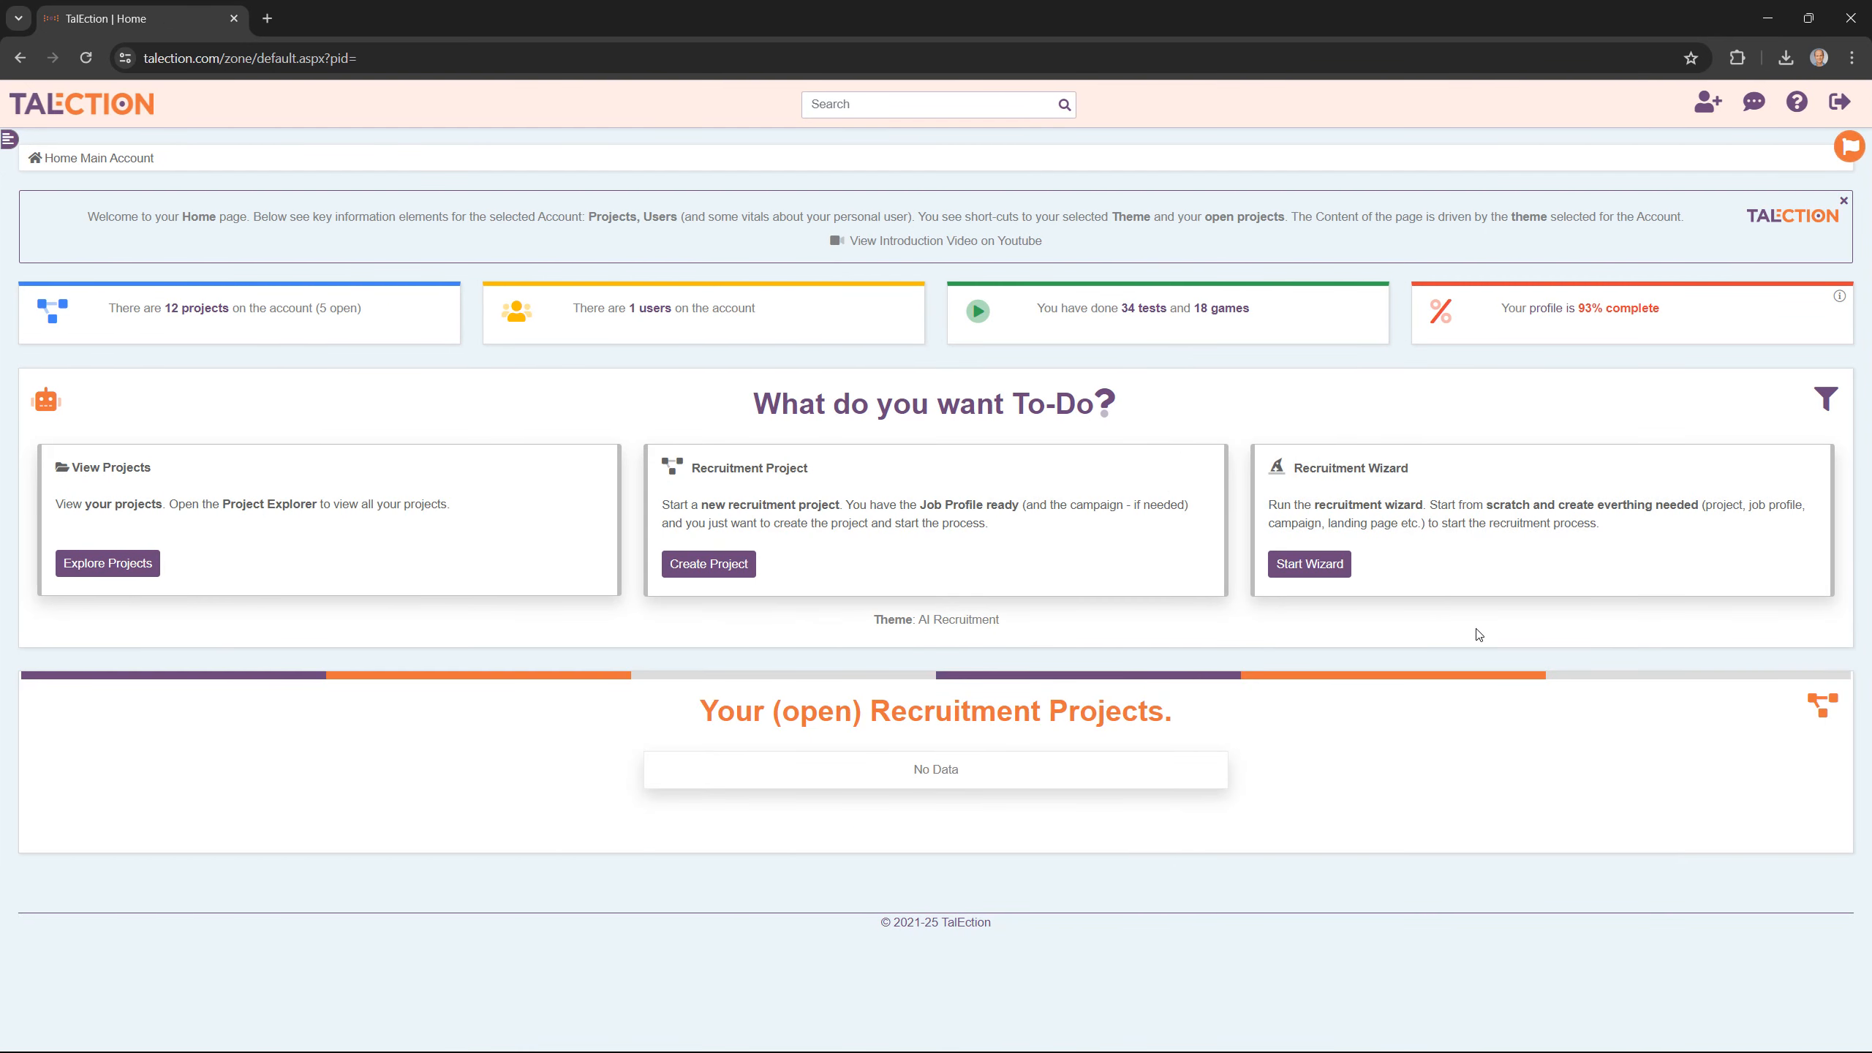
click(1319, 572)
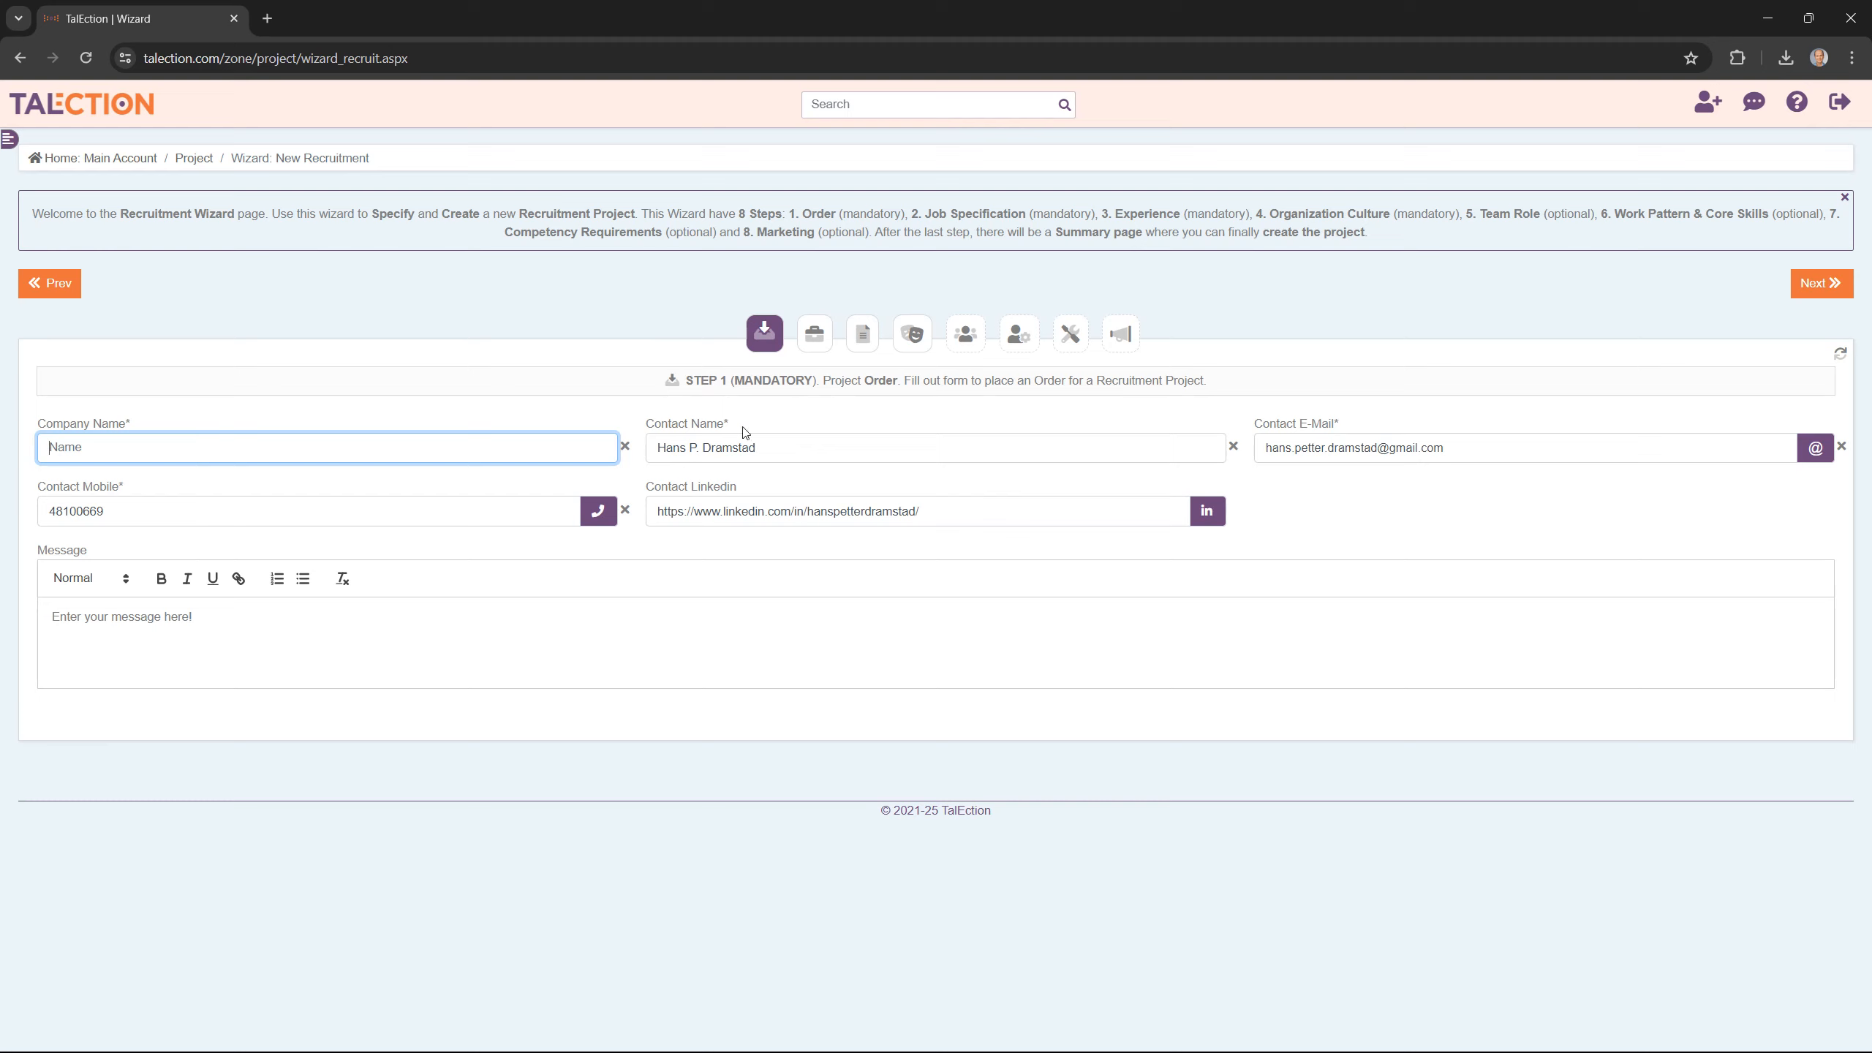
double_click(767, 379)
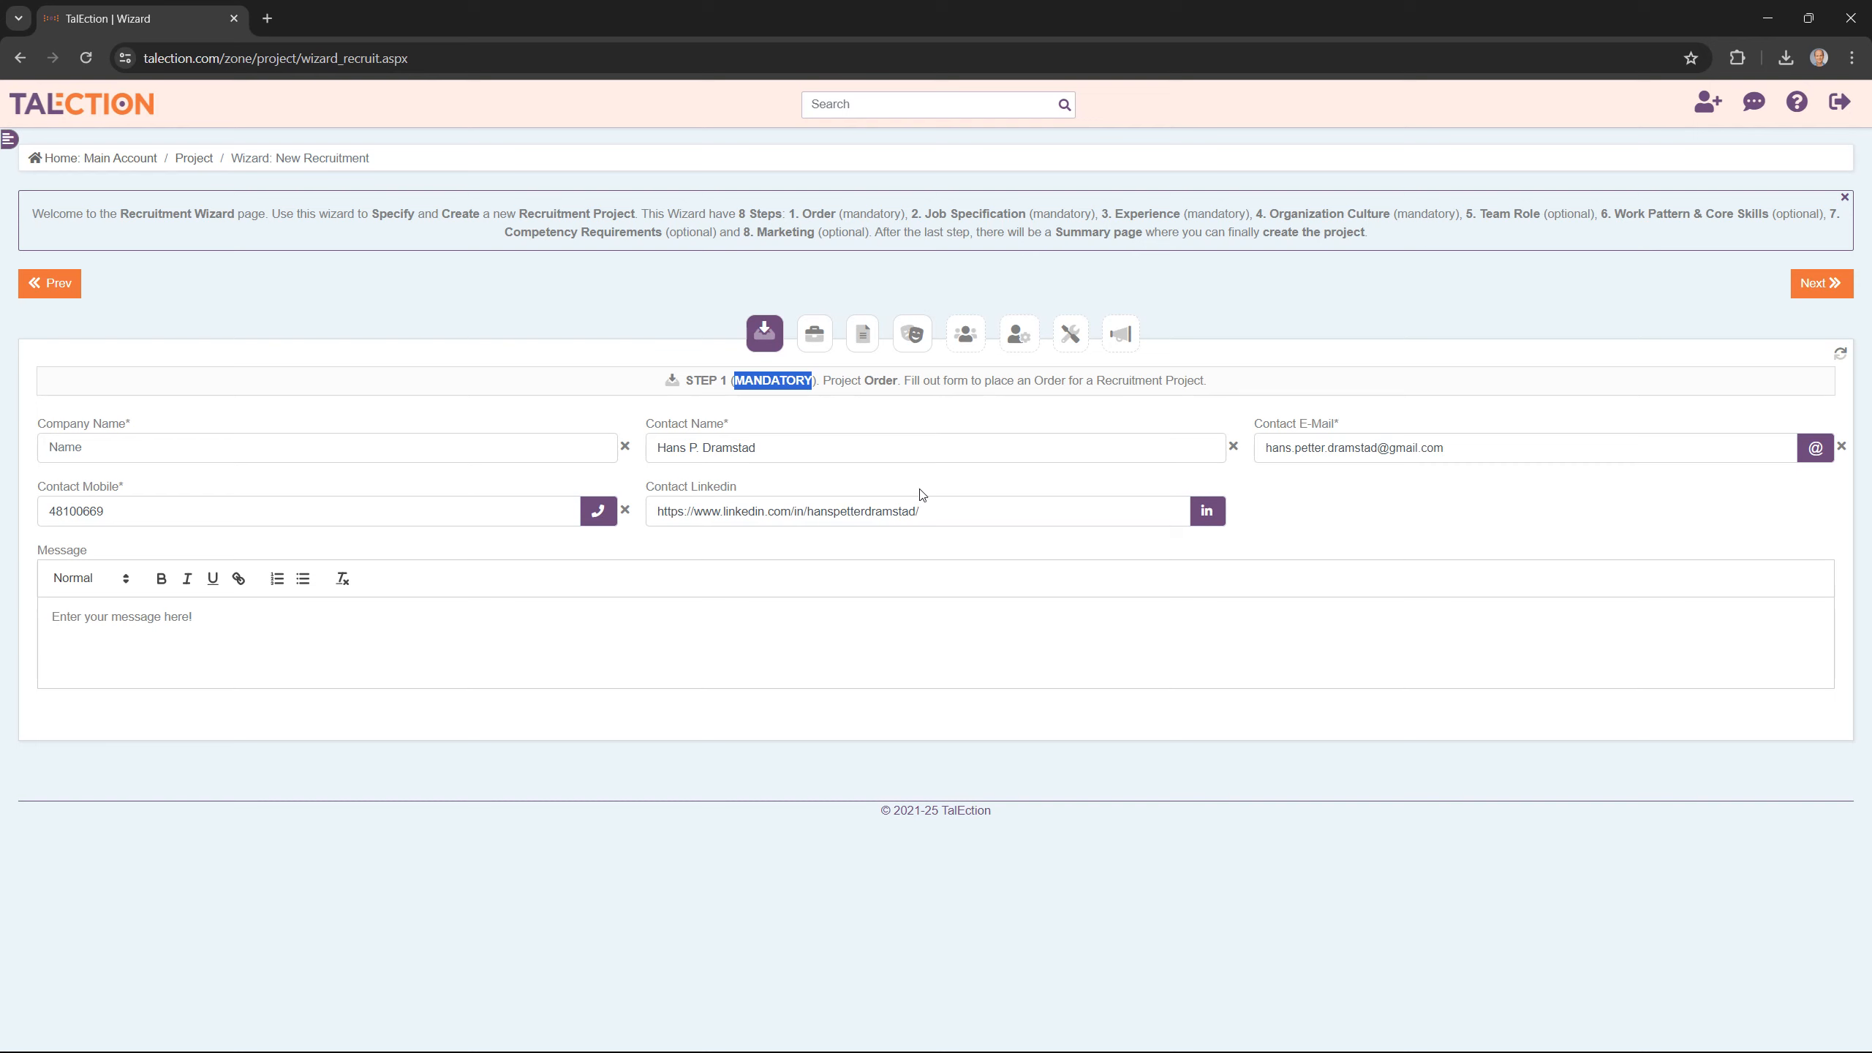
triple_click(810, 453)
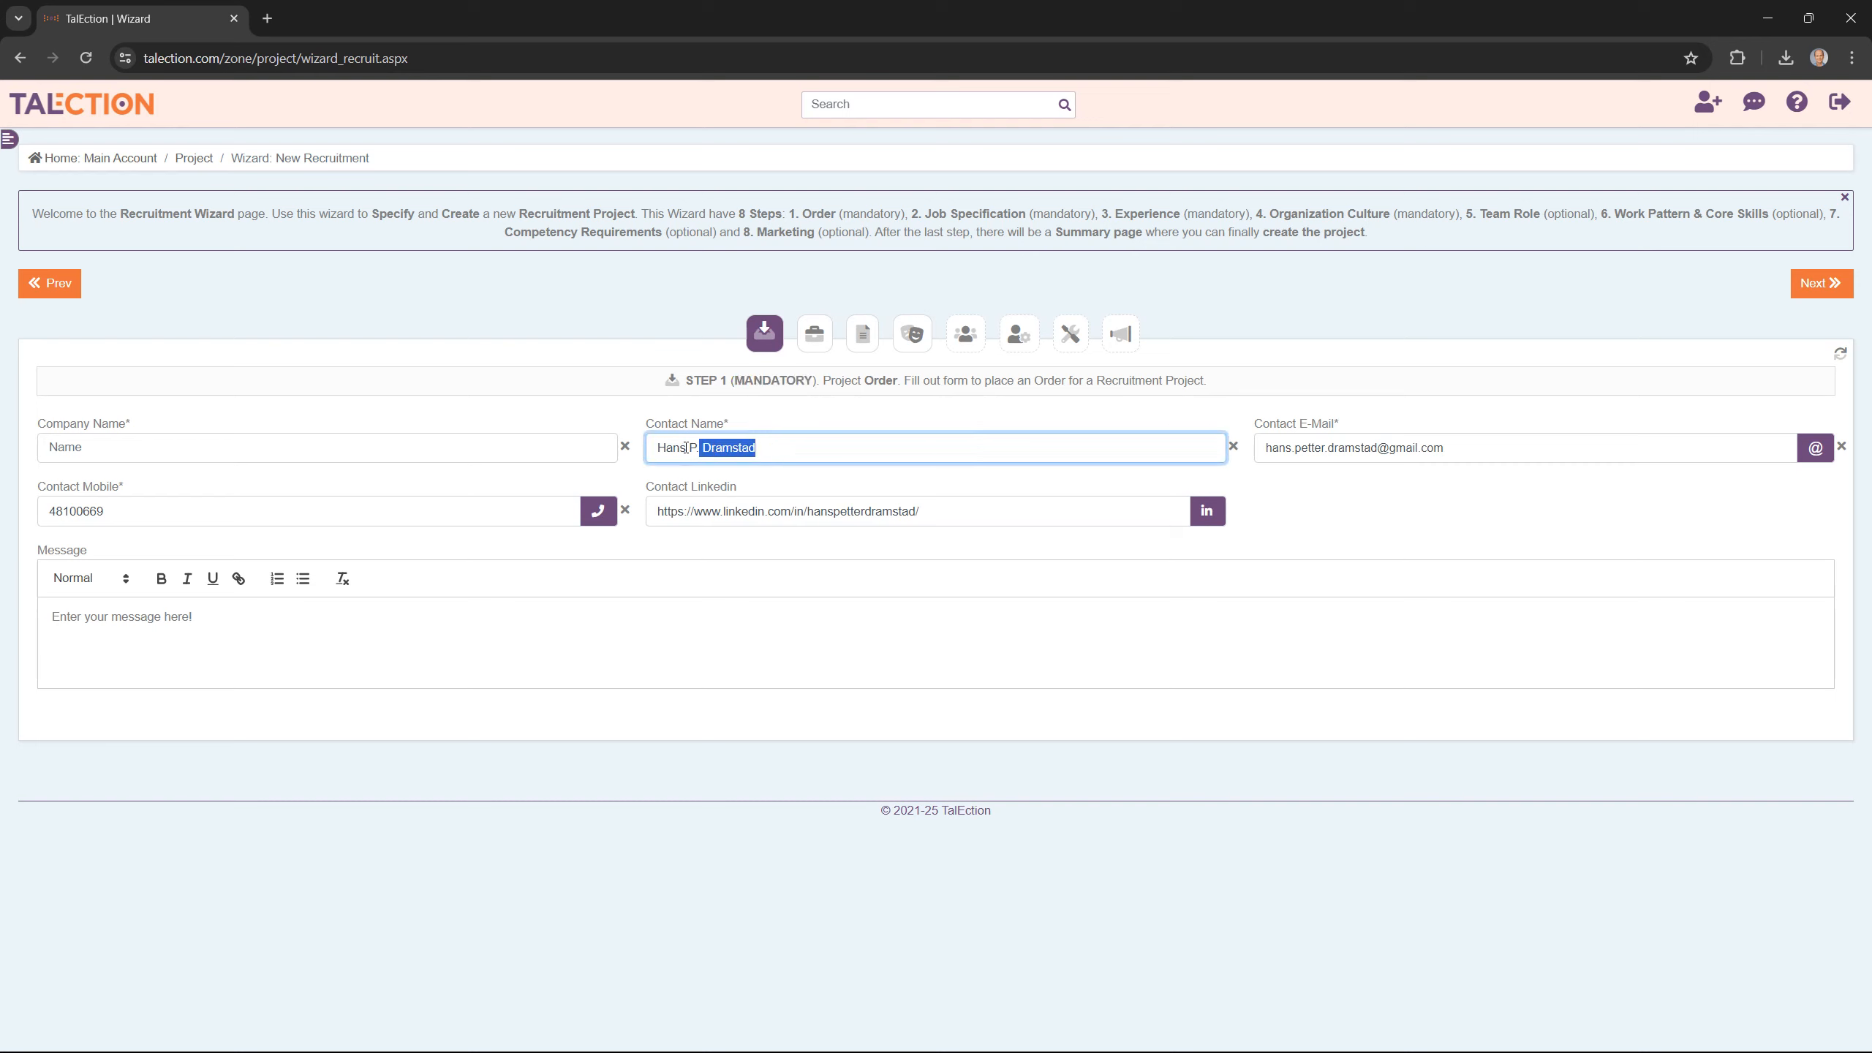
triple_click(1495, 450)
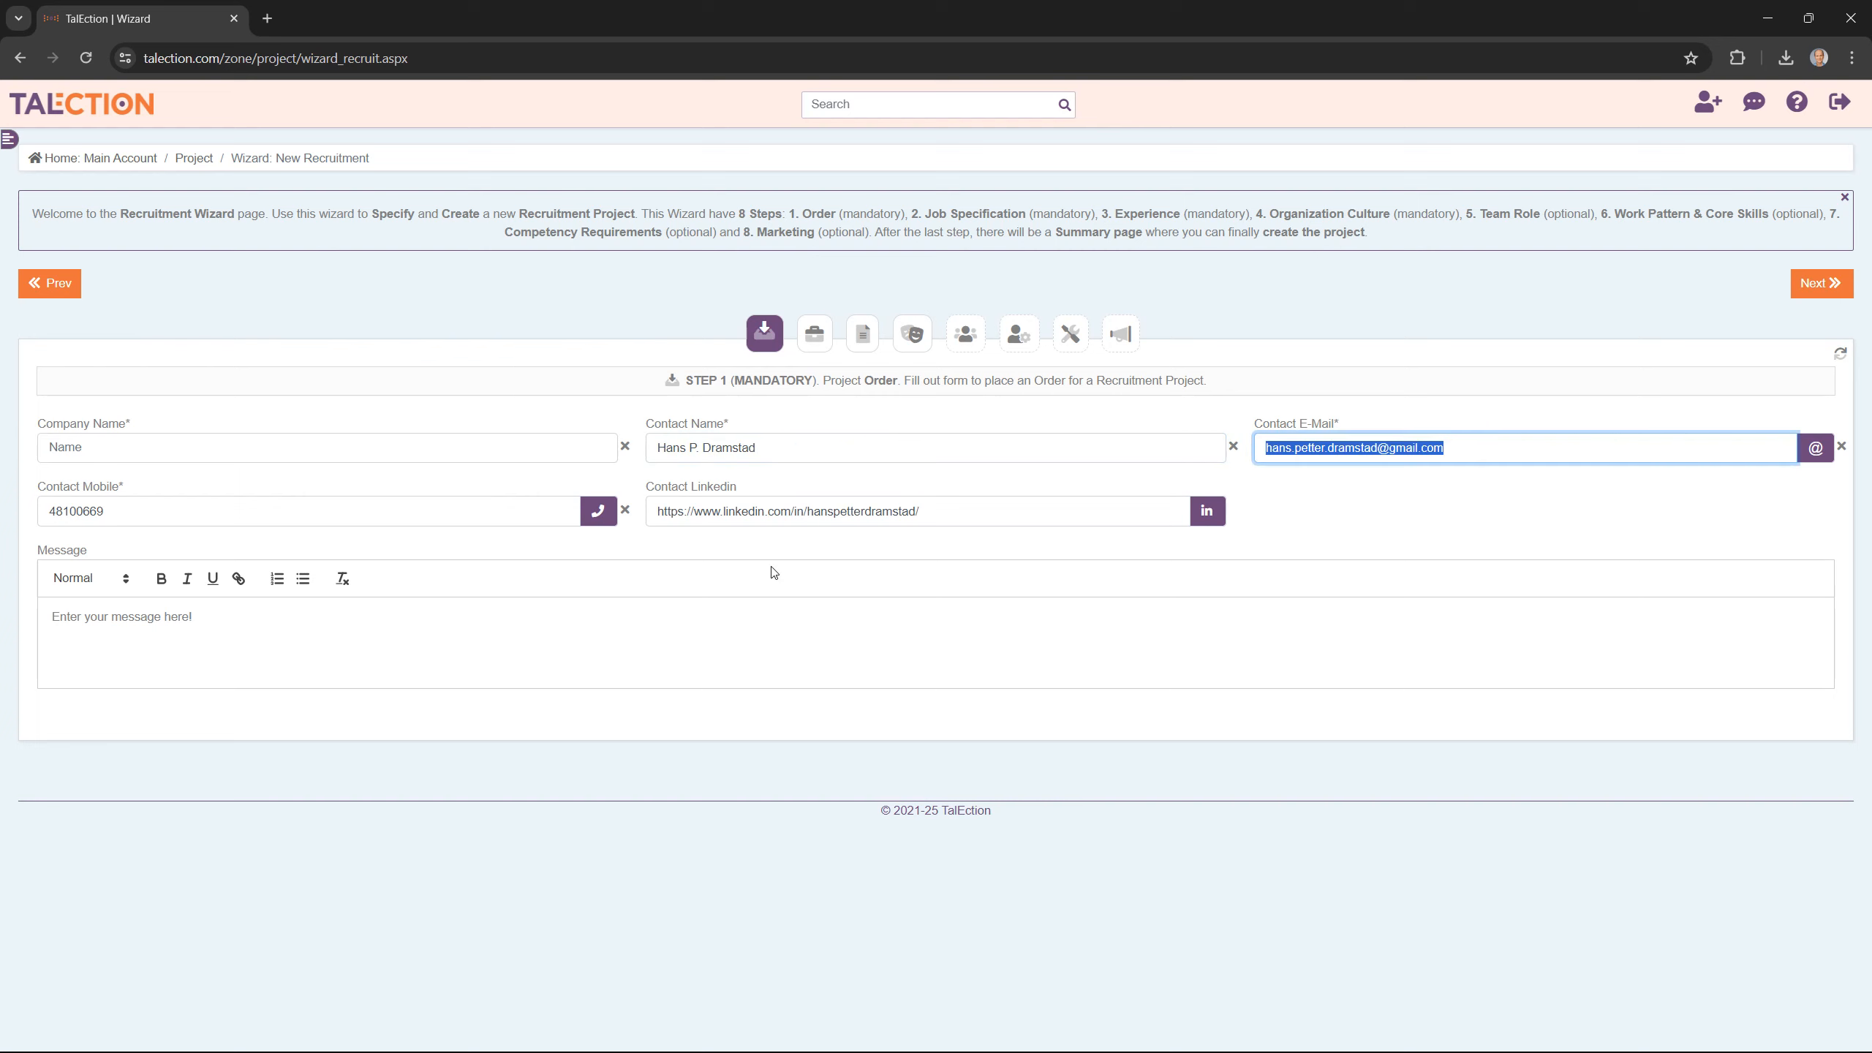
triple_click(246, 520)
drag(1030, 515, 693, 511)
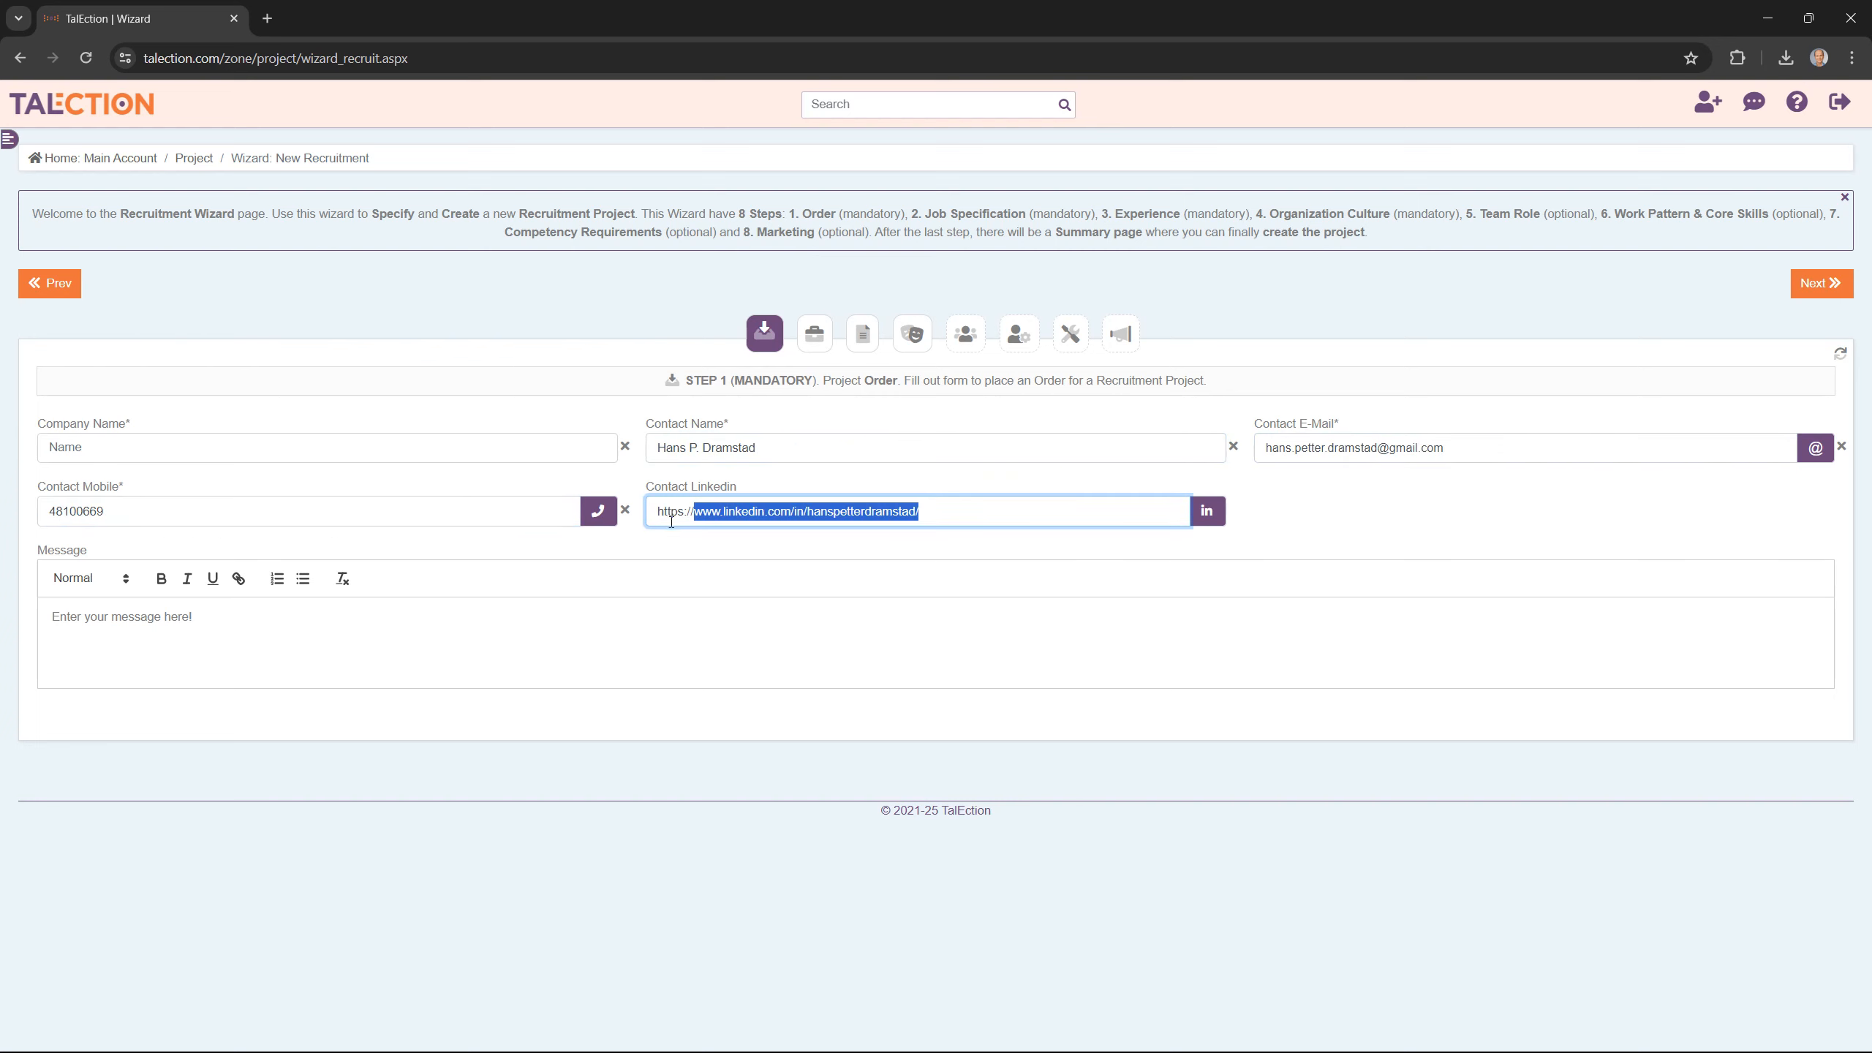
click(970, 546)
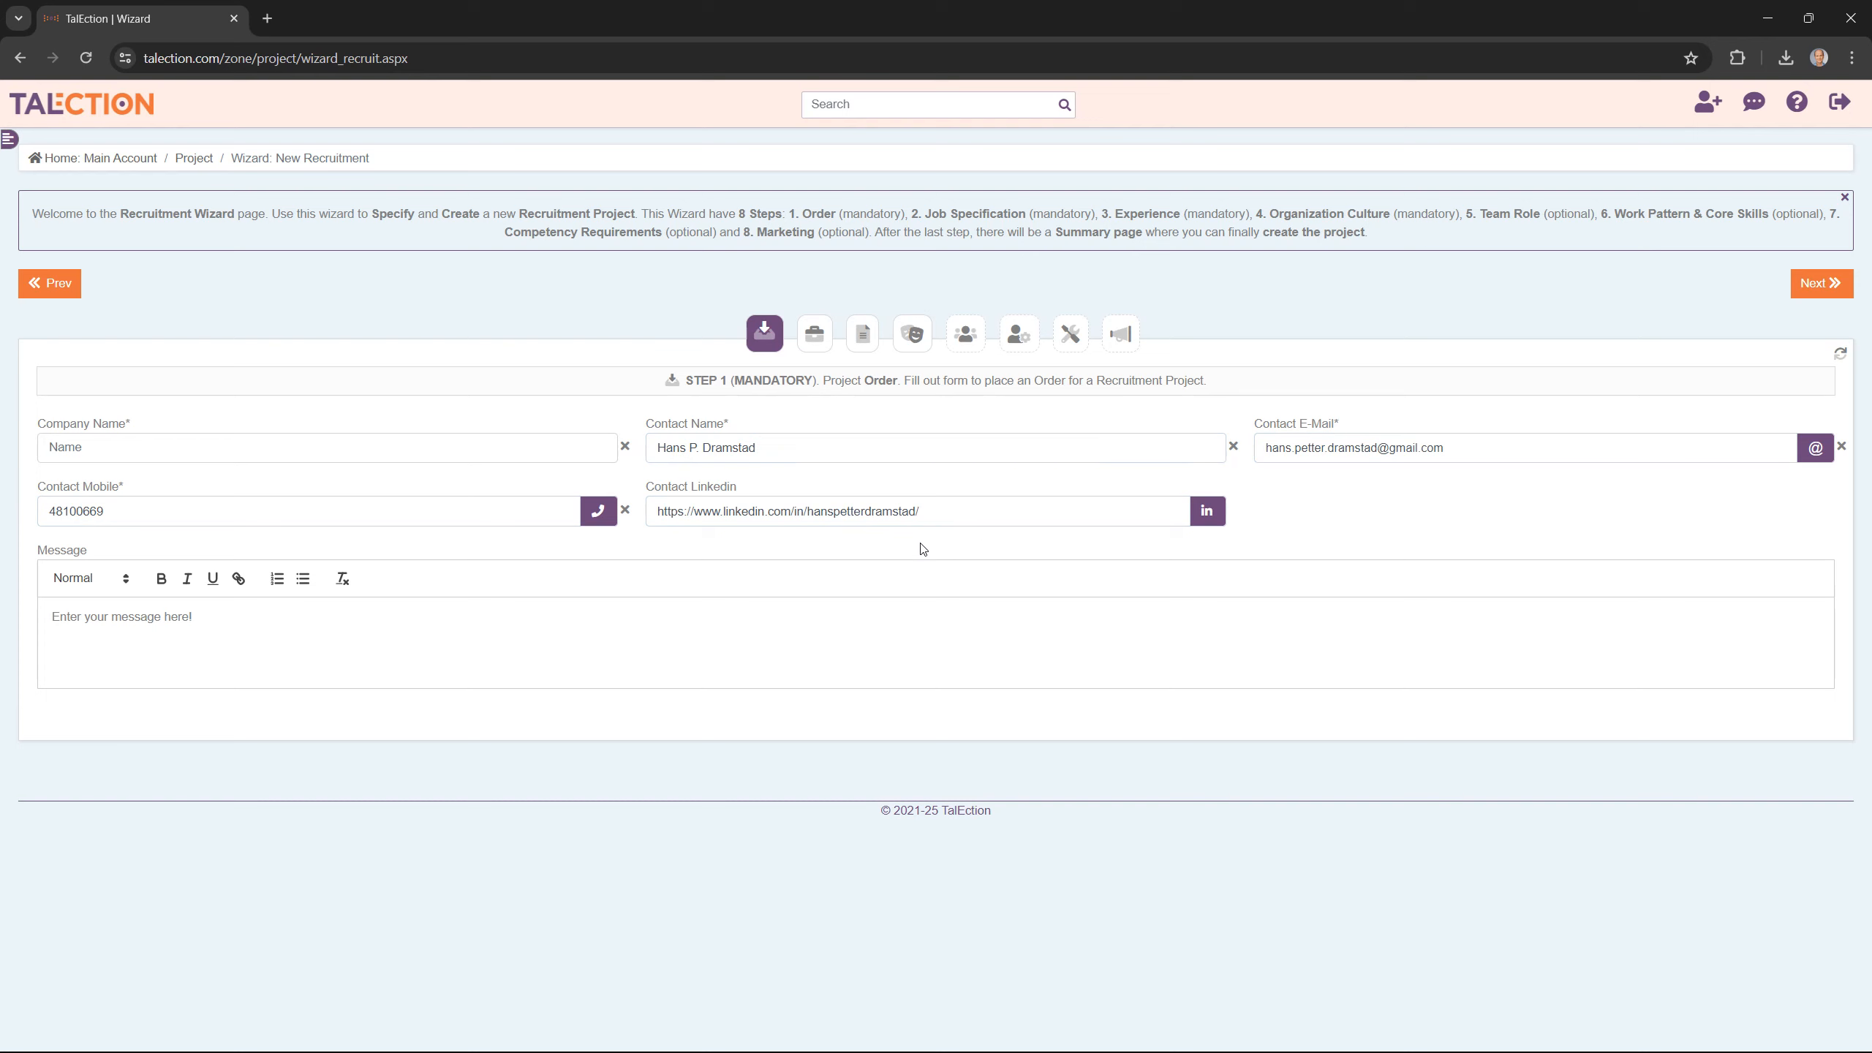
Enter "Test Inc" as the company name in the project order.
click(224, 450)
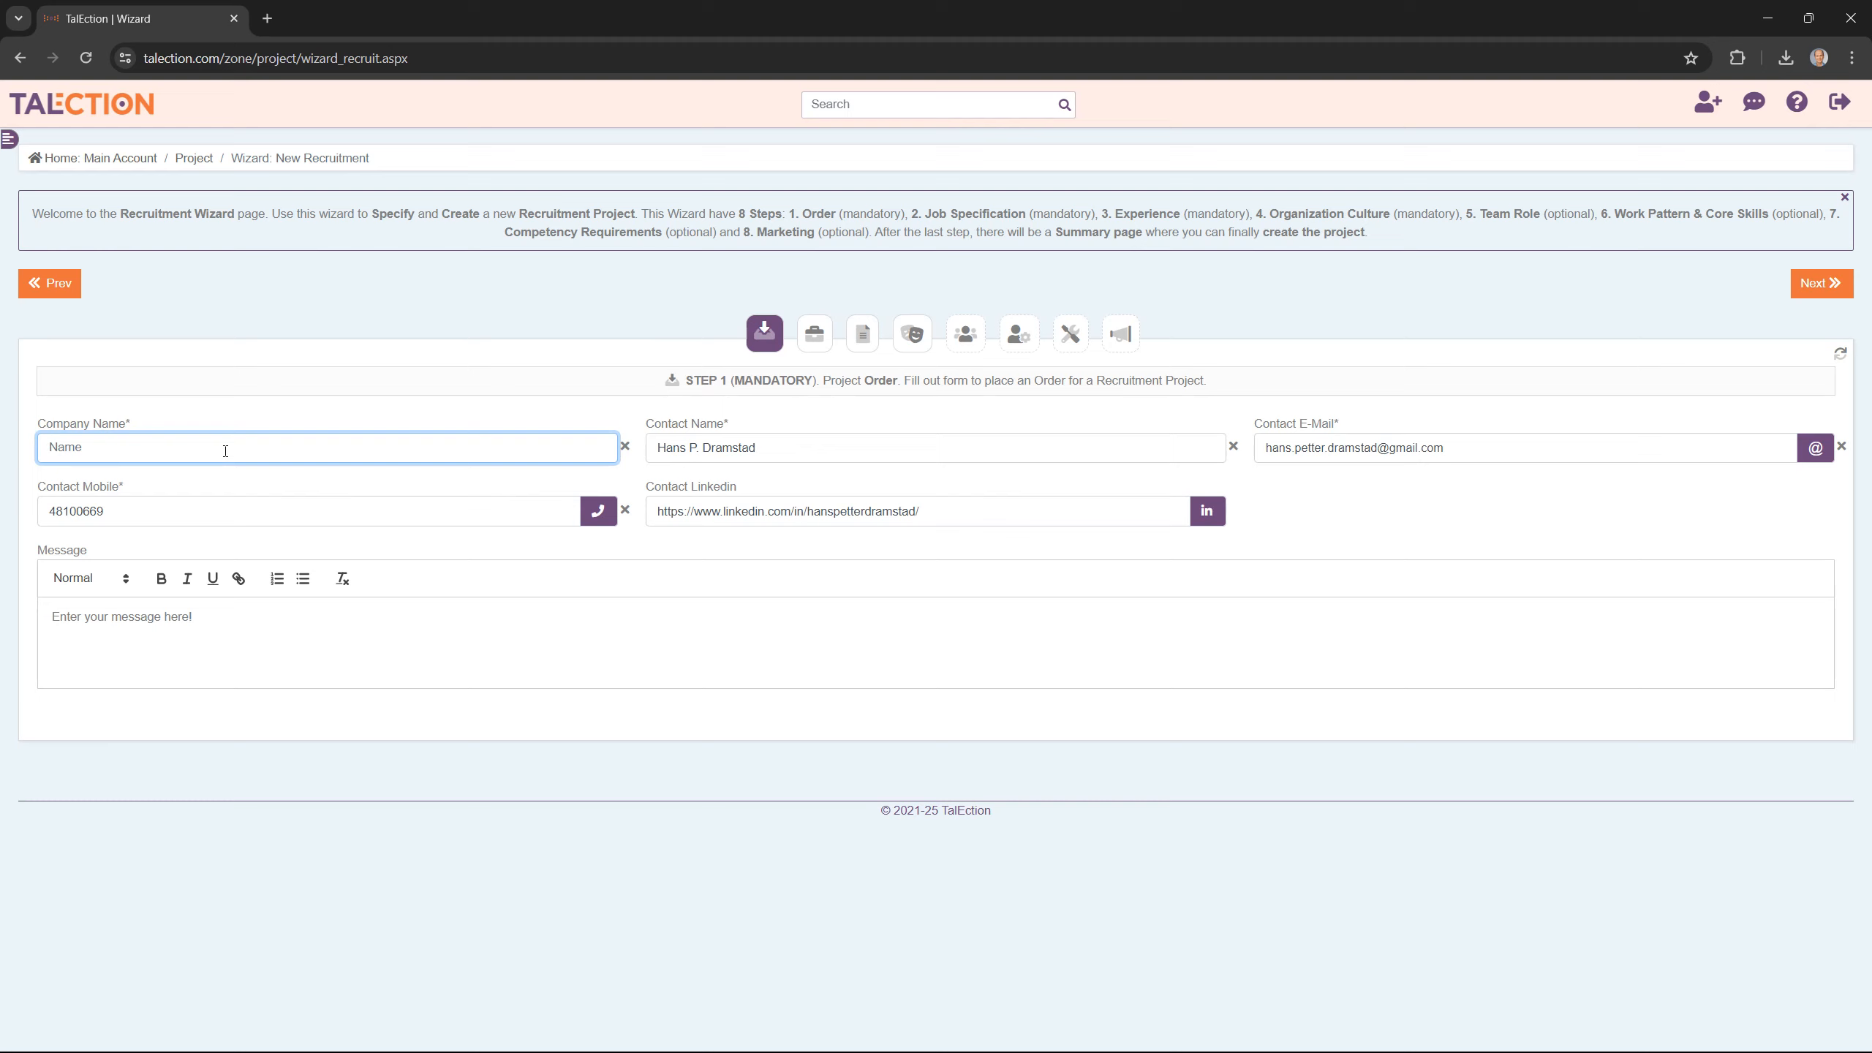
text(Test Inc)
Review the order form's message, company and contact fields, and preview the wizard's Job Description step before returning to the order.
drag(269, 616, 39, 616)
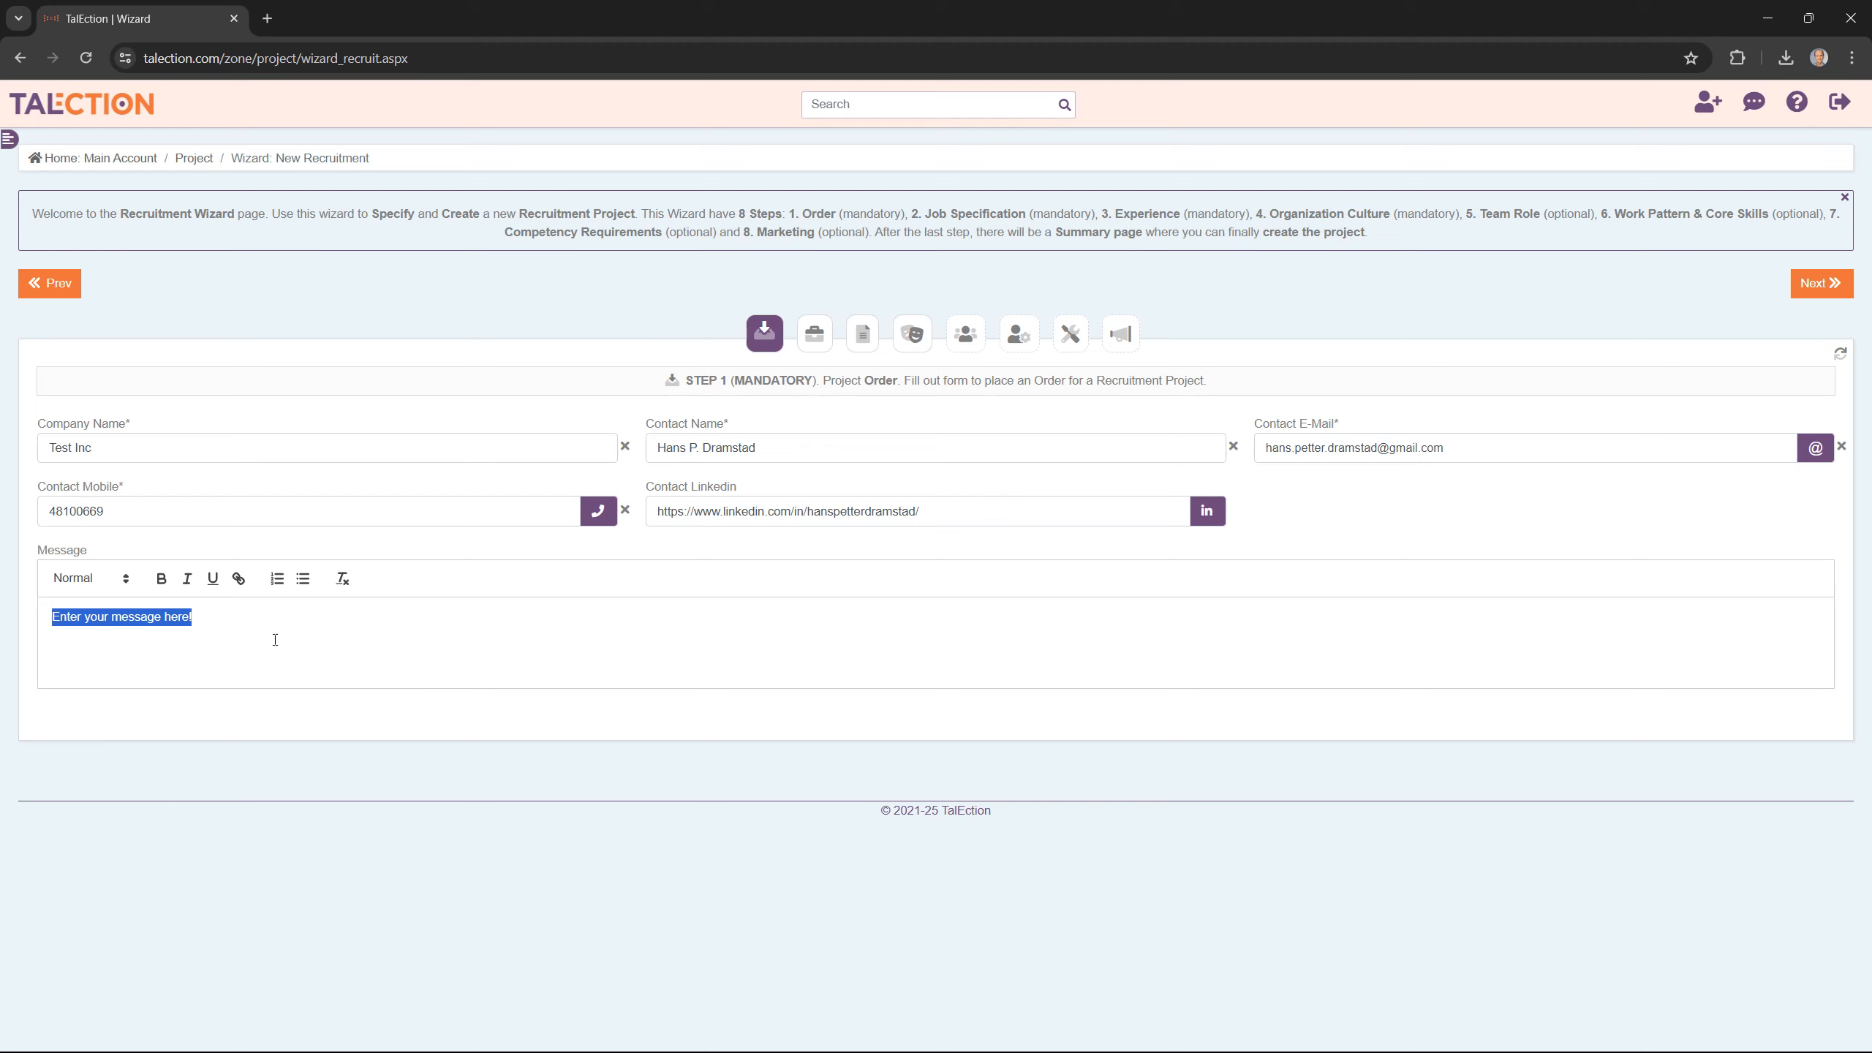
triple_click(179, 453)
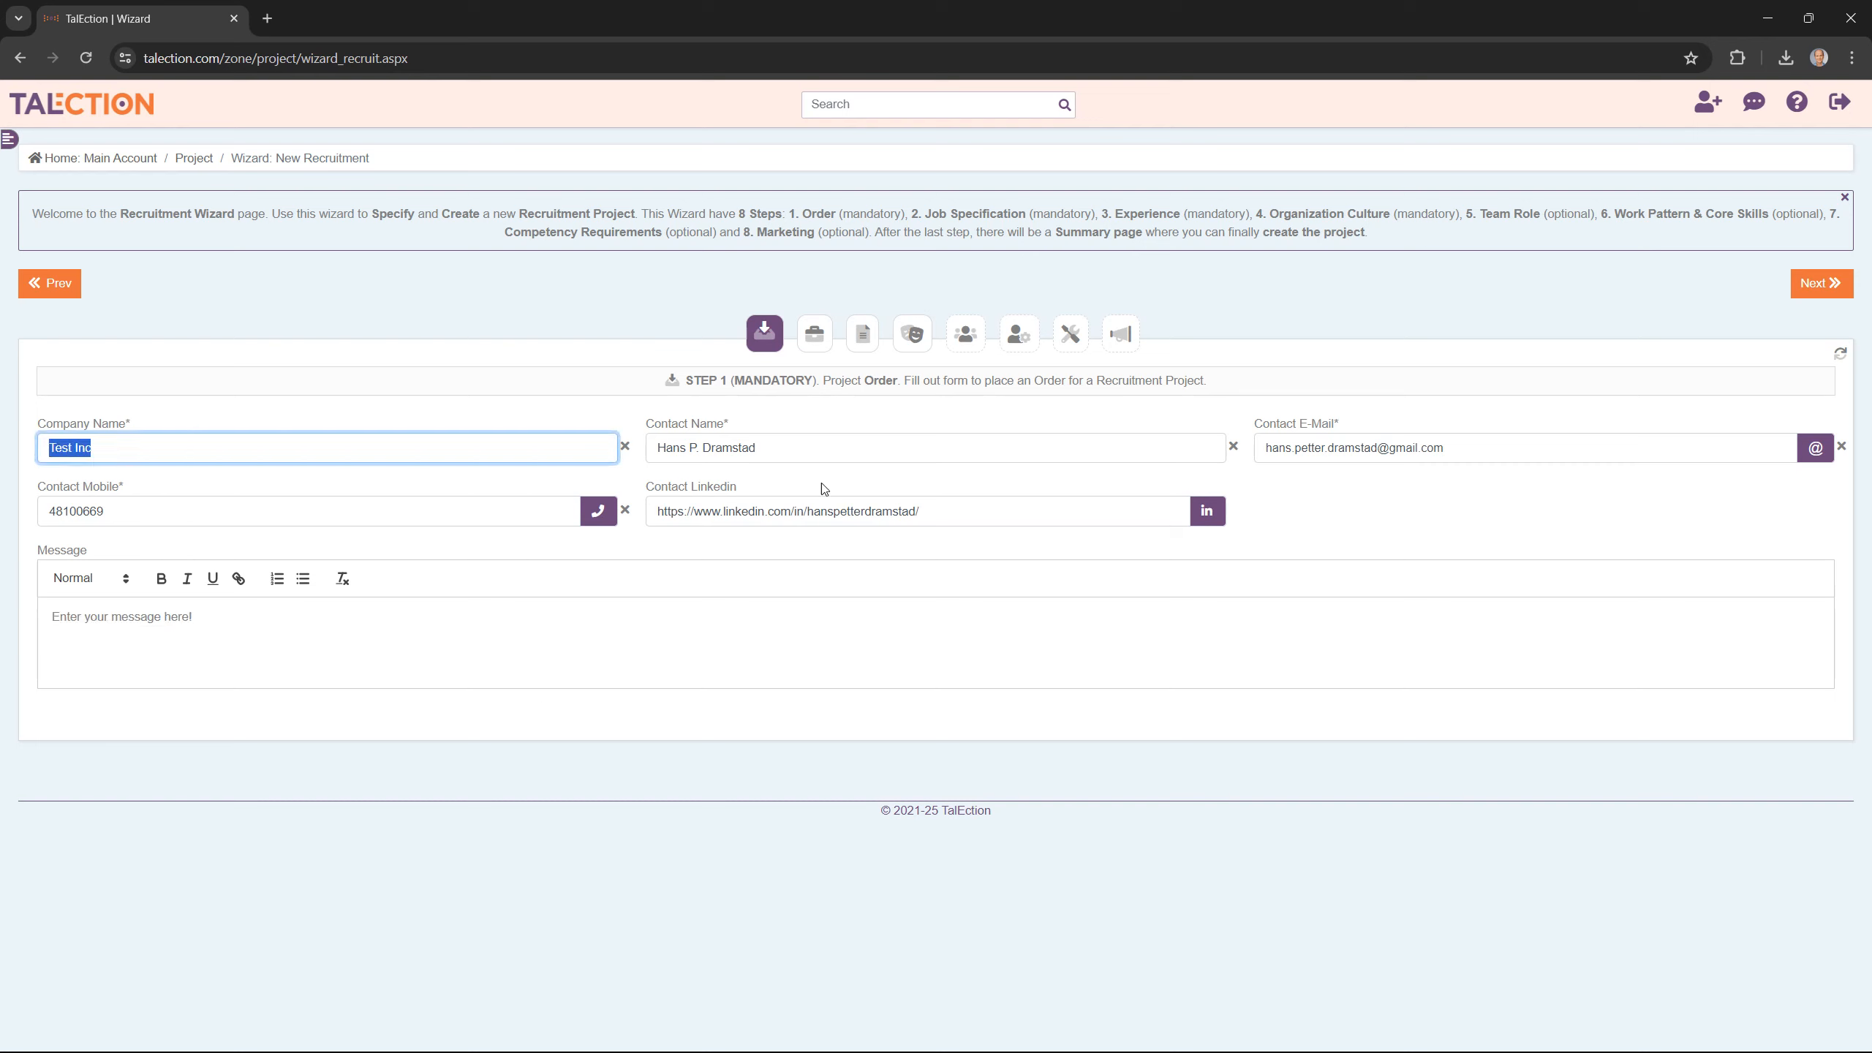
click(836, 440)
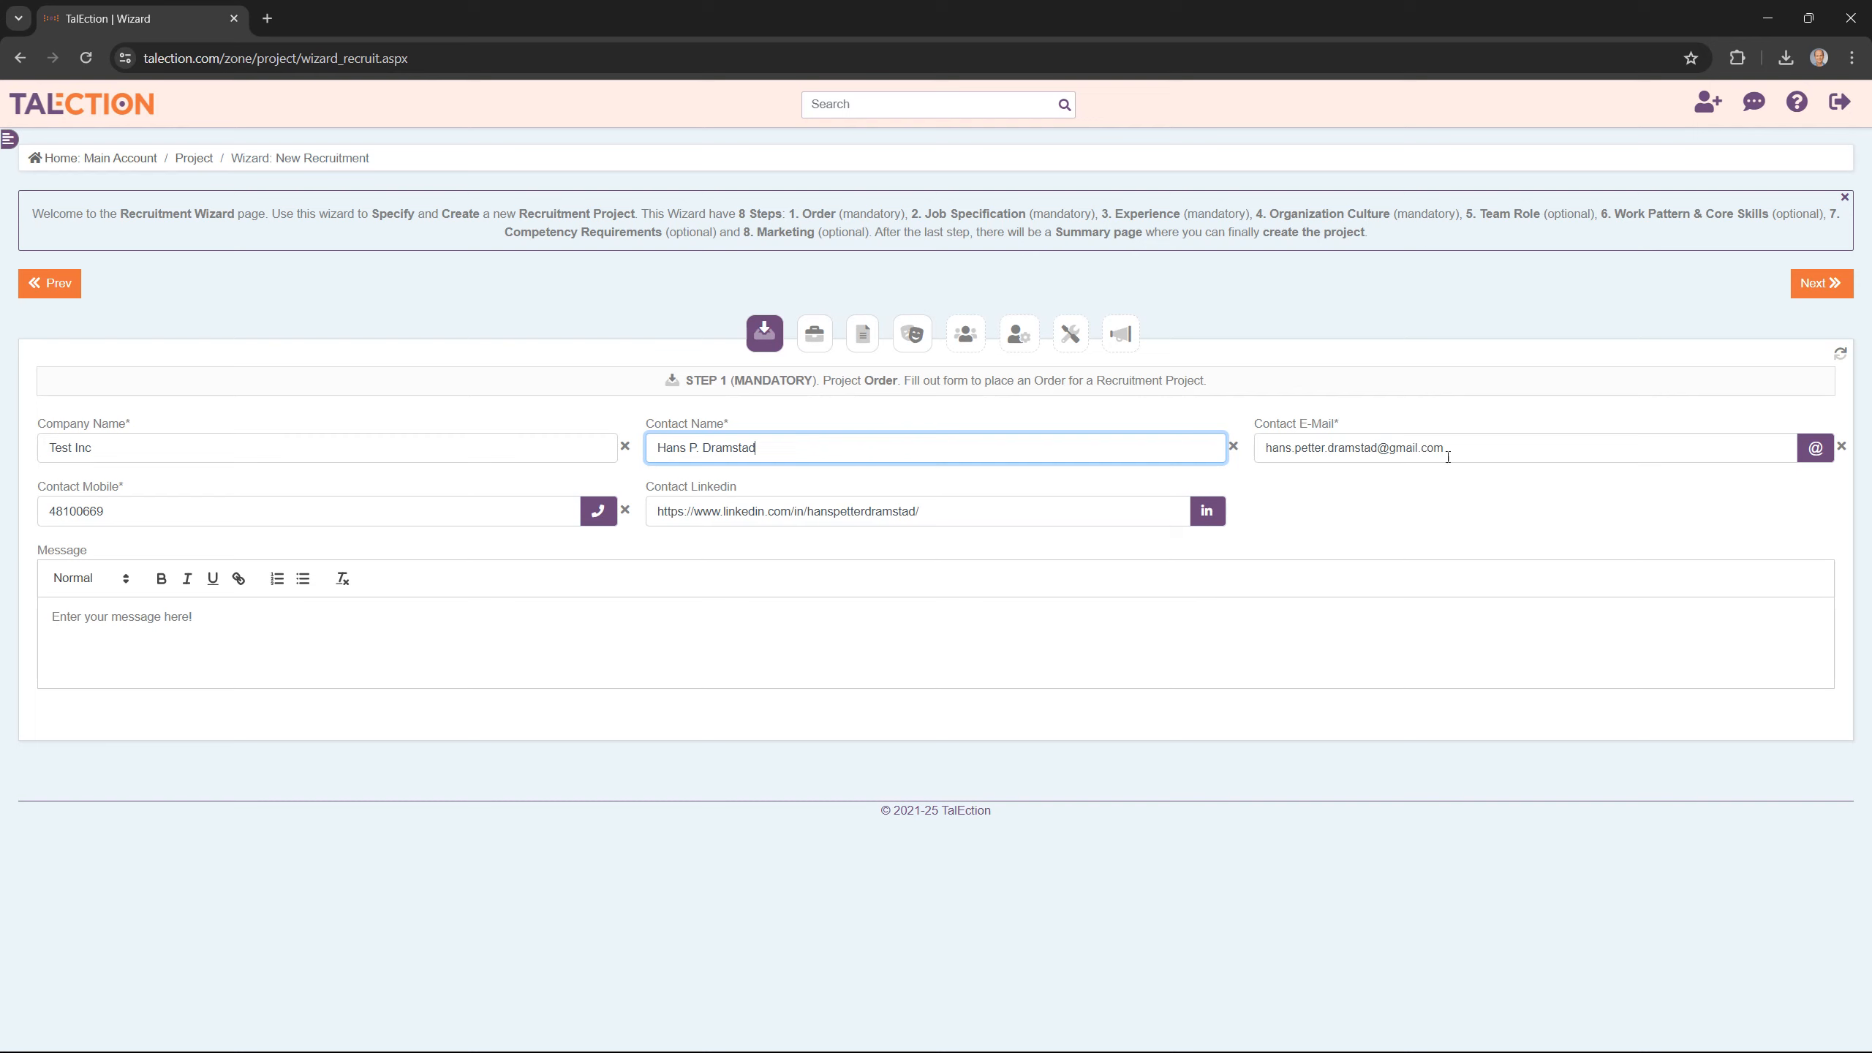
key(Tab)
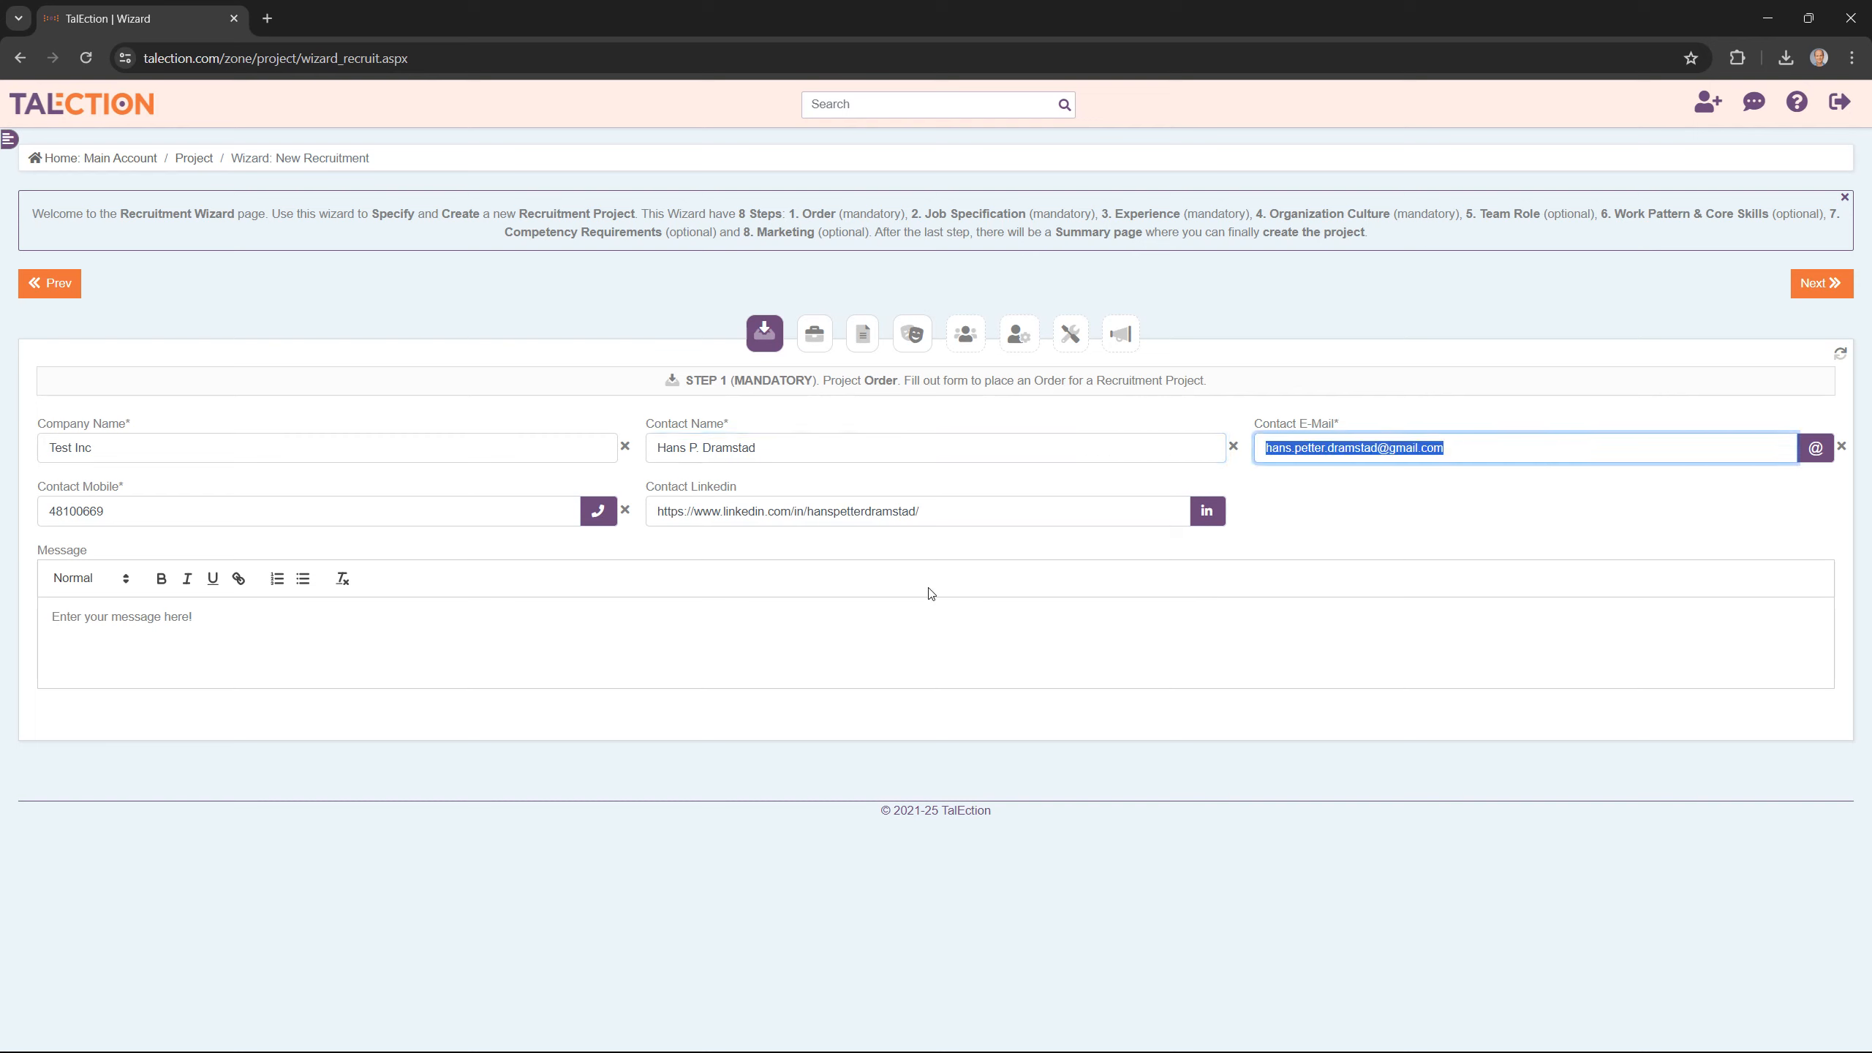
click(1424, 532)
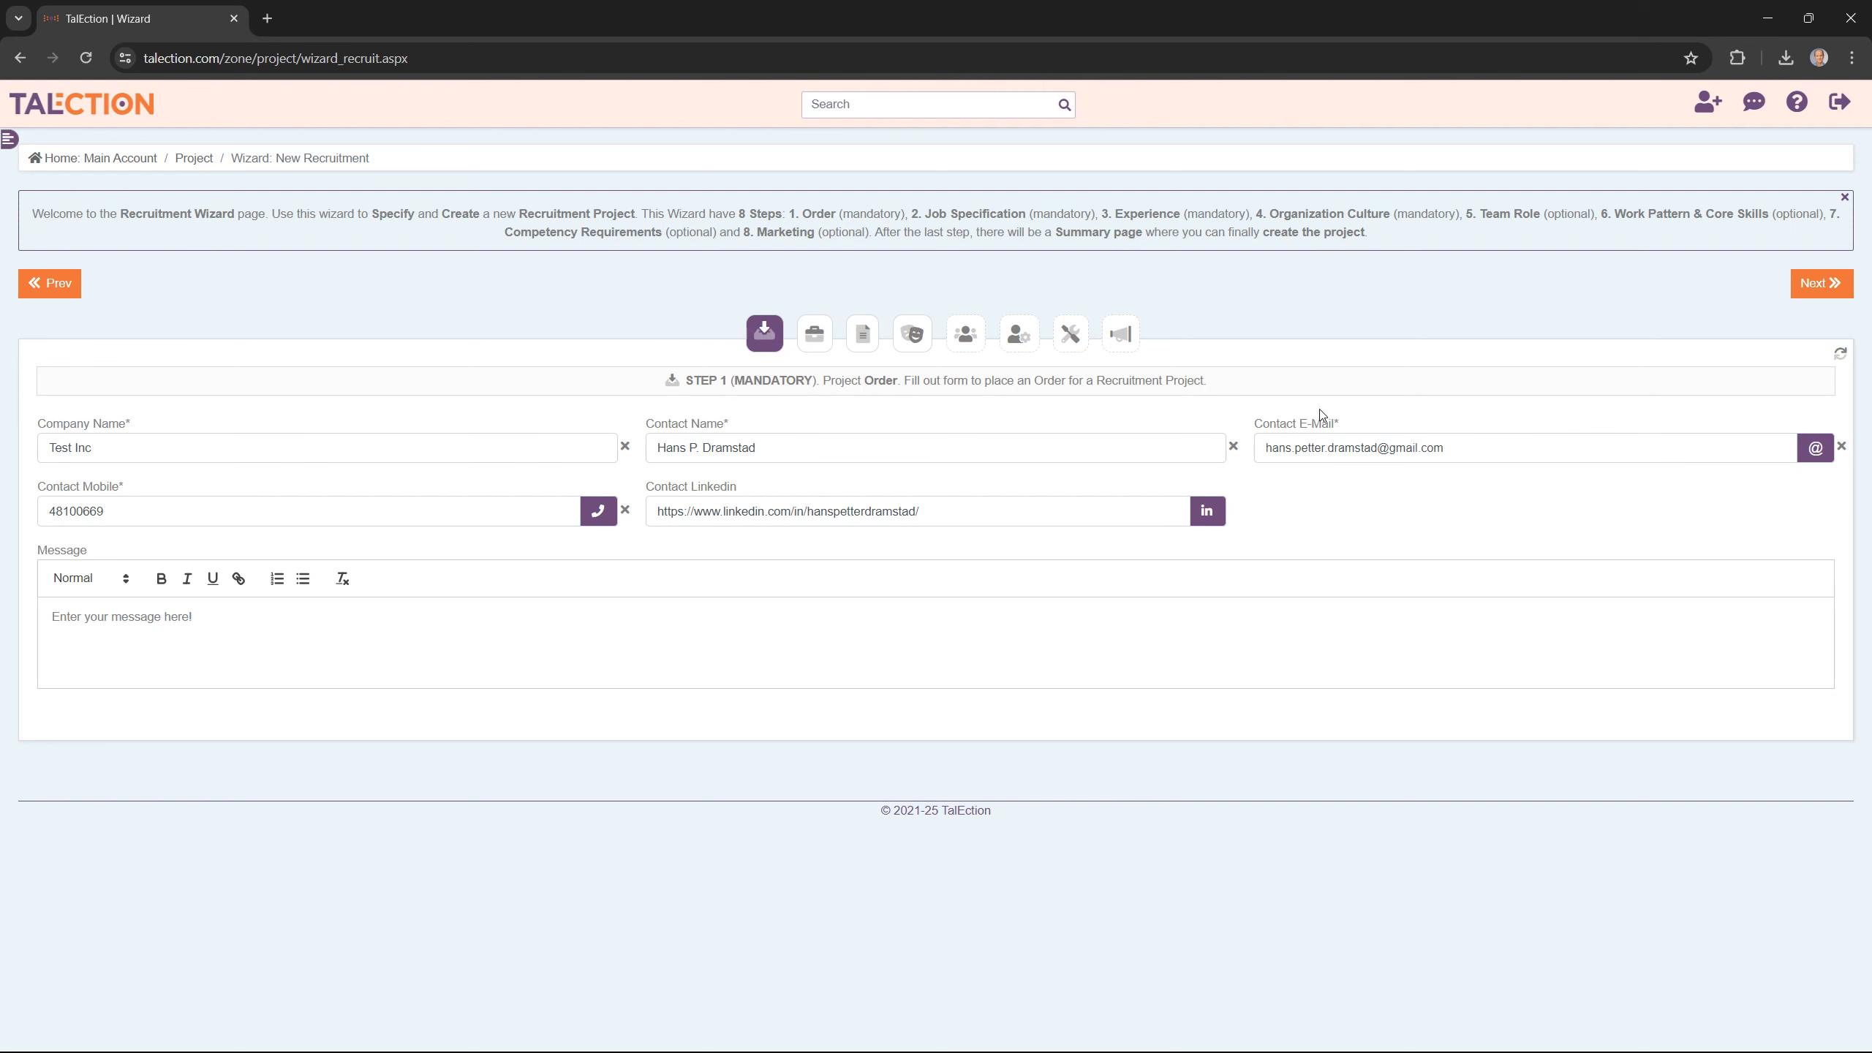
click(814, 338)
click(859, 342)
click(814, 344)
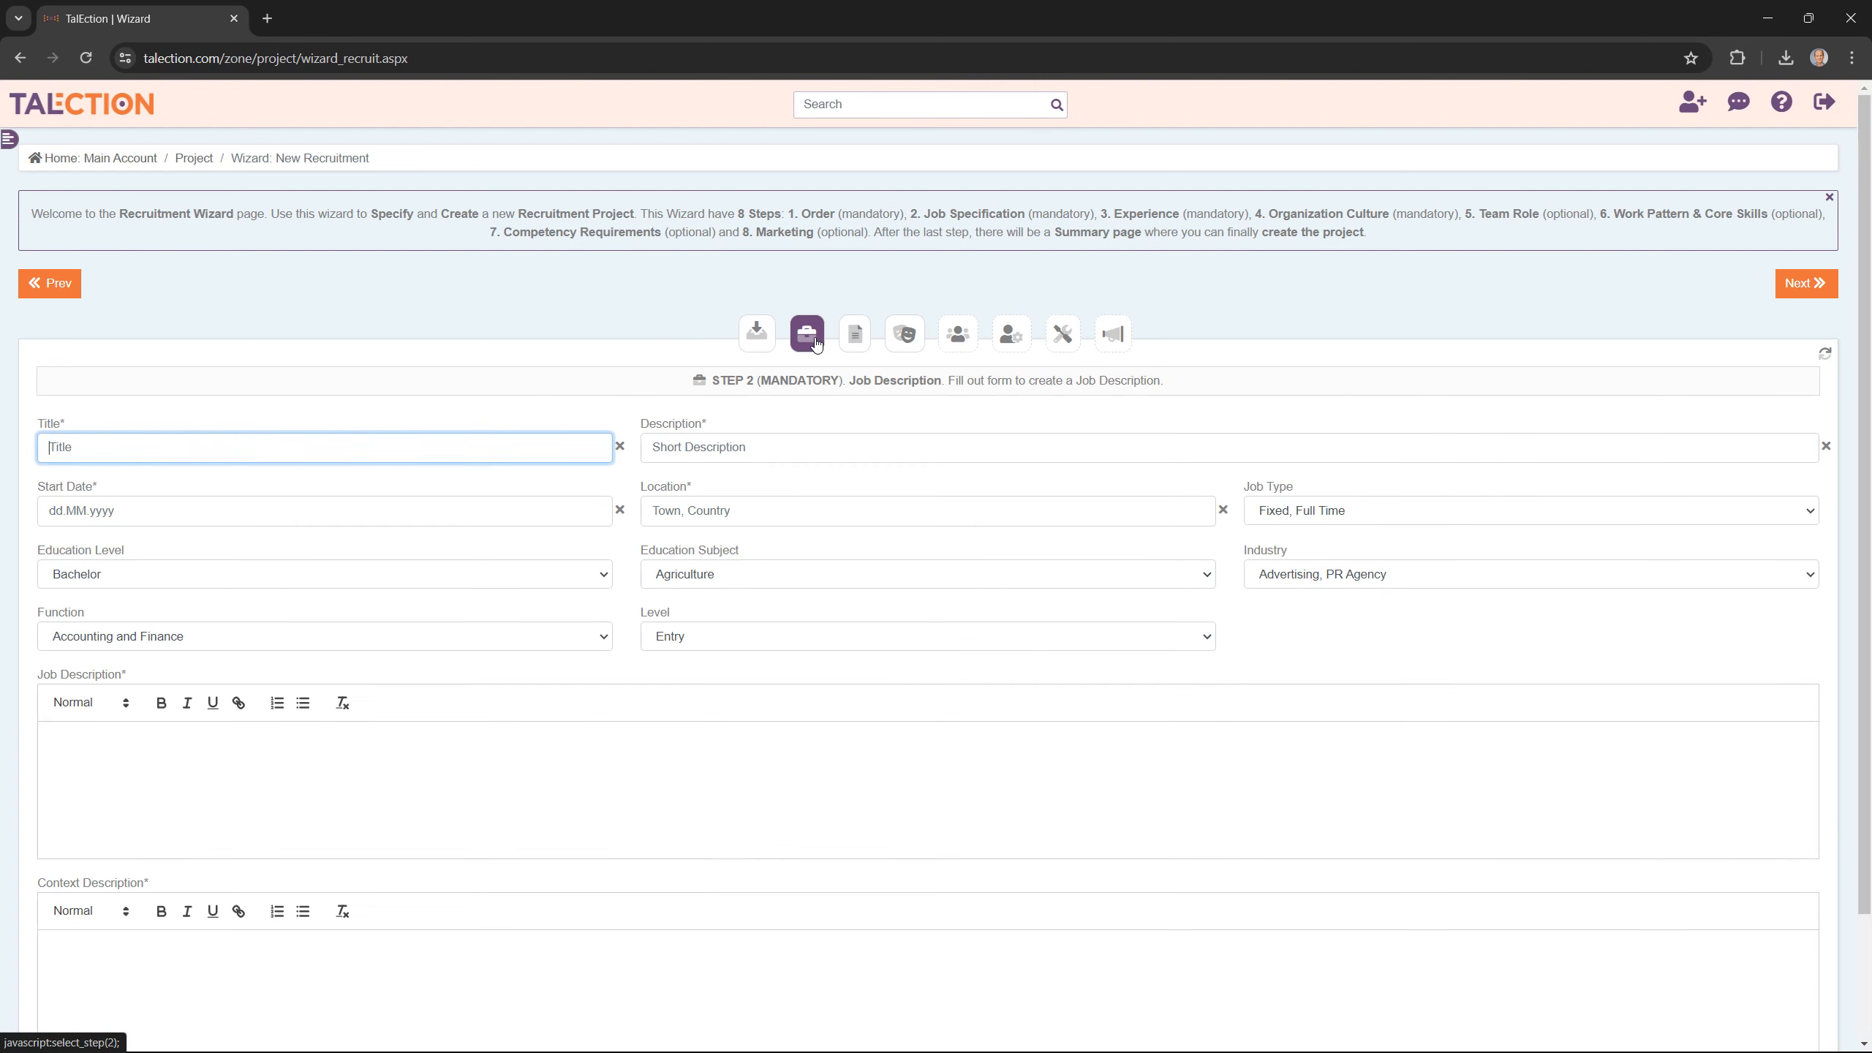
click(757, 342)
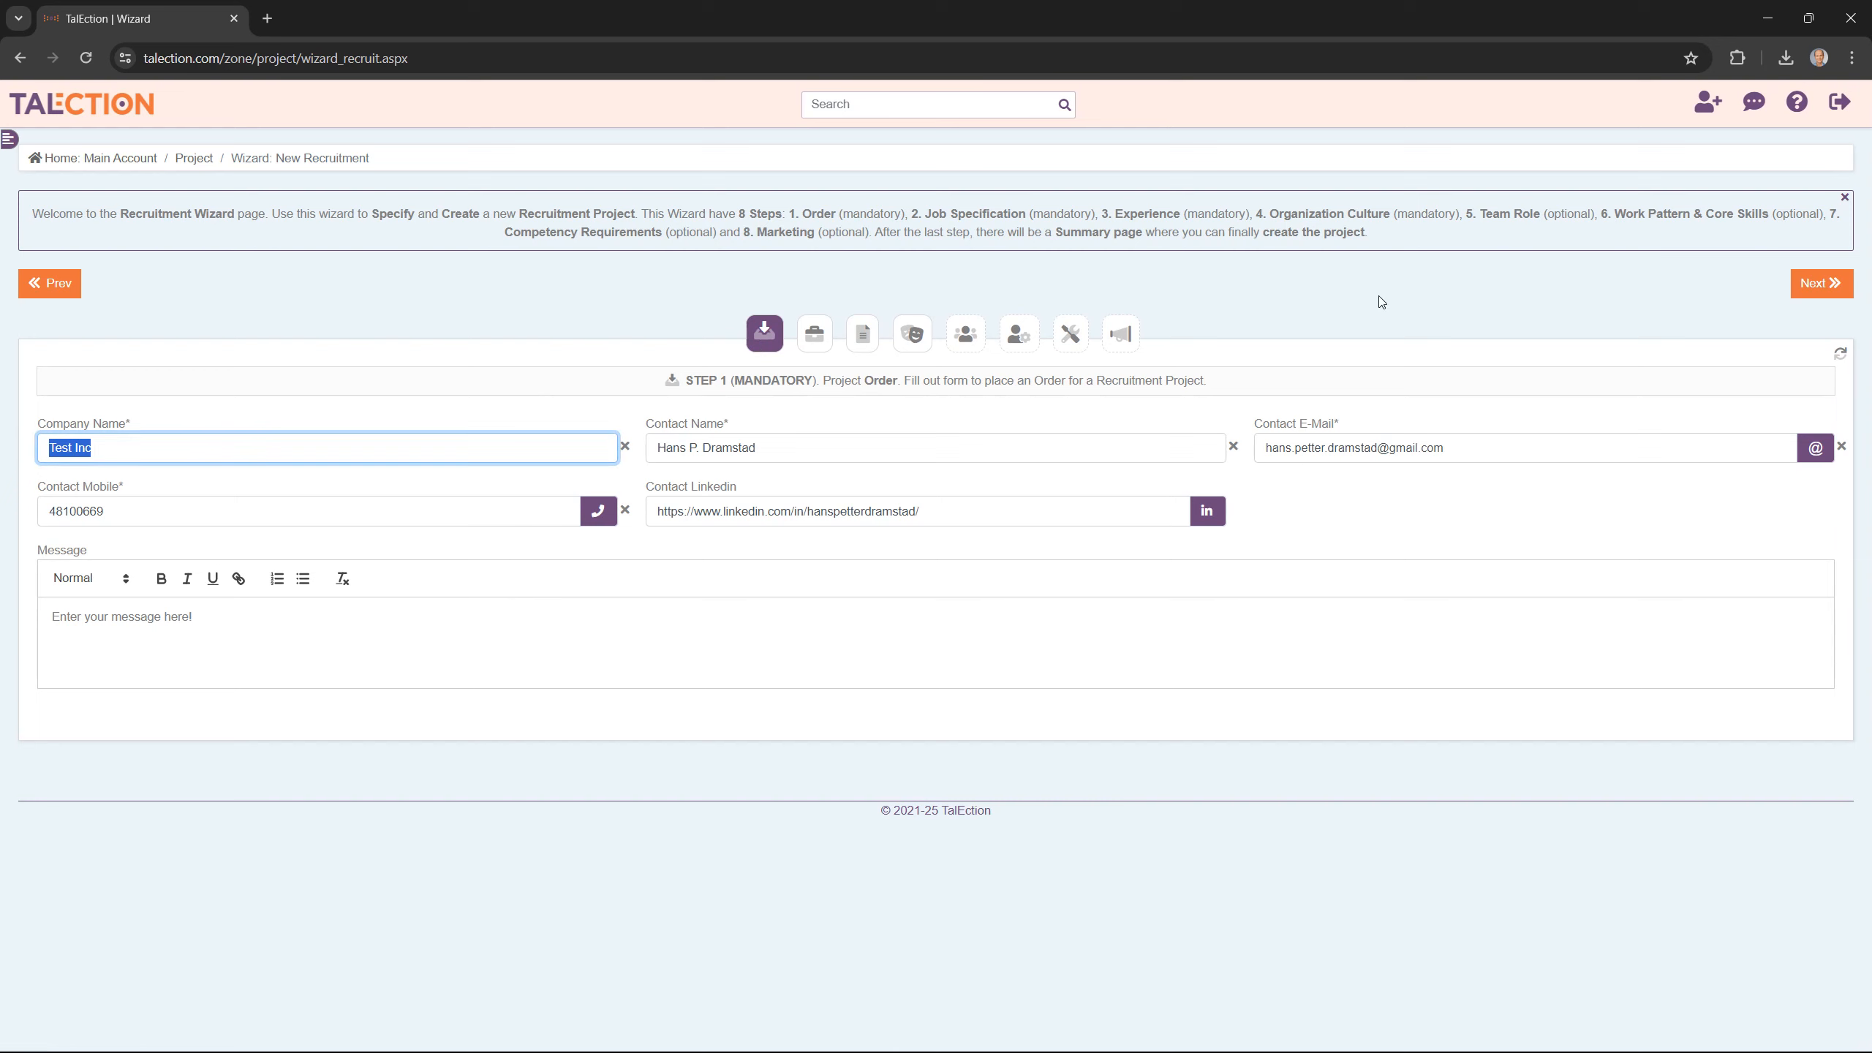
click(1346, 286)
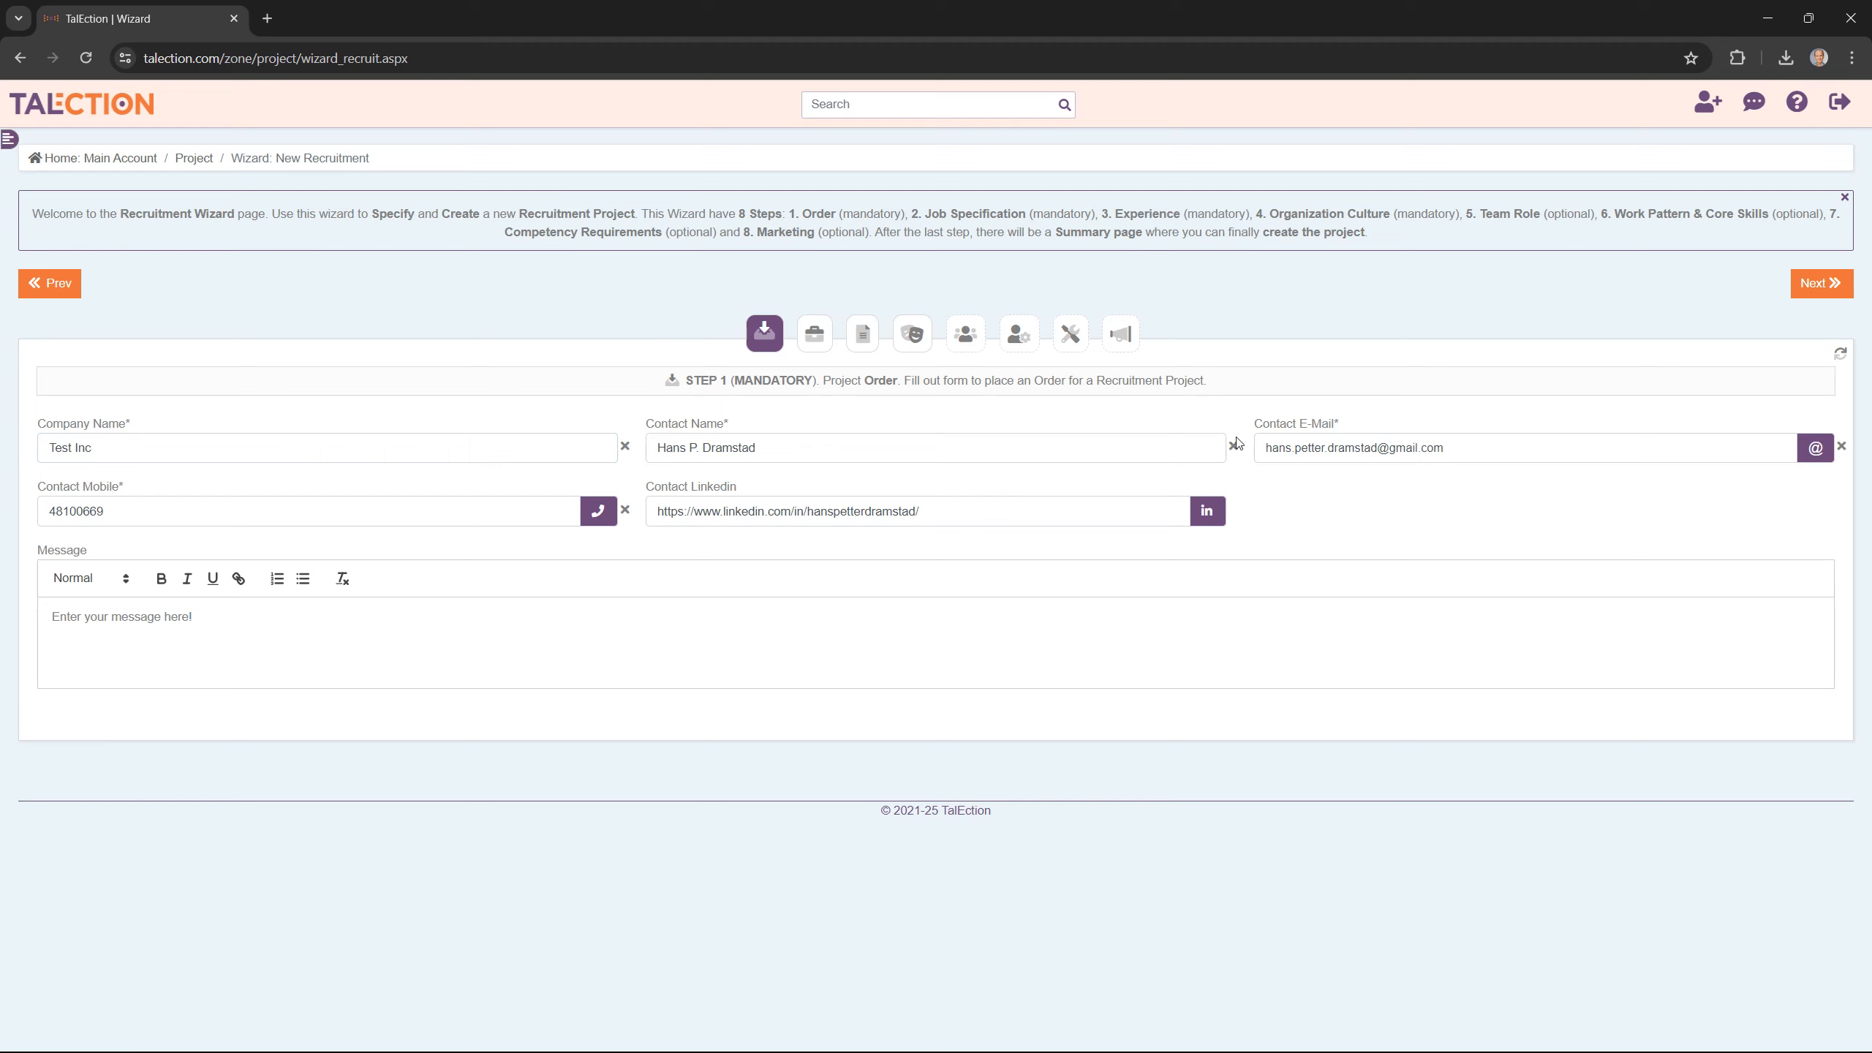
Advance to the Job Description step and enter the title "CEO" with the description "CEO with focus on operations".
click(1819, 284)
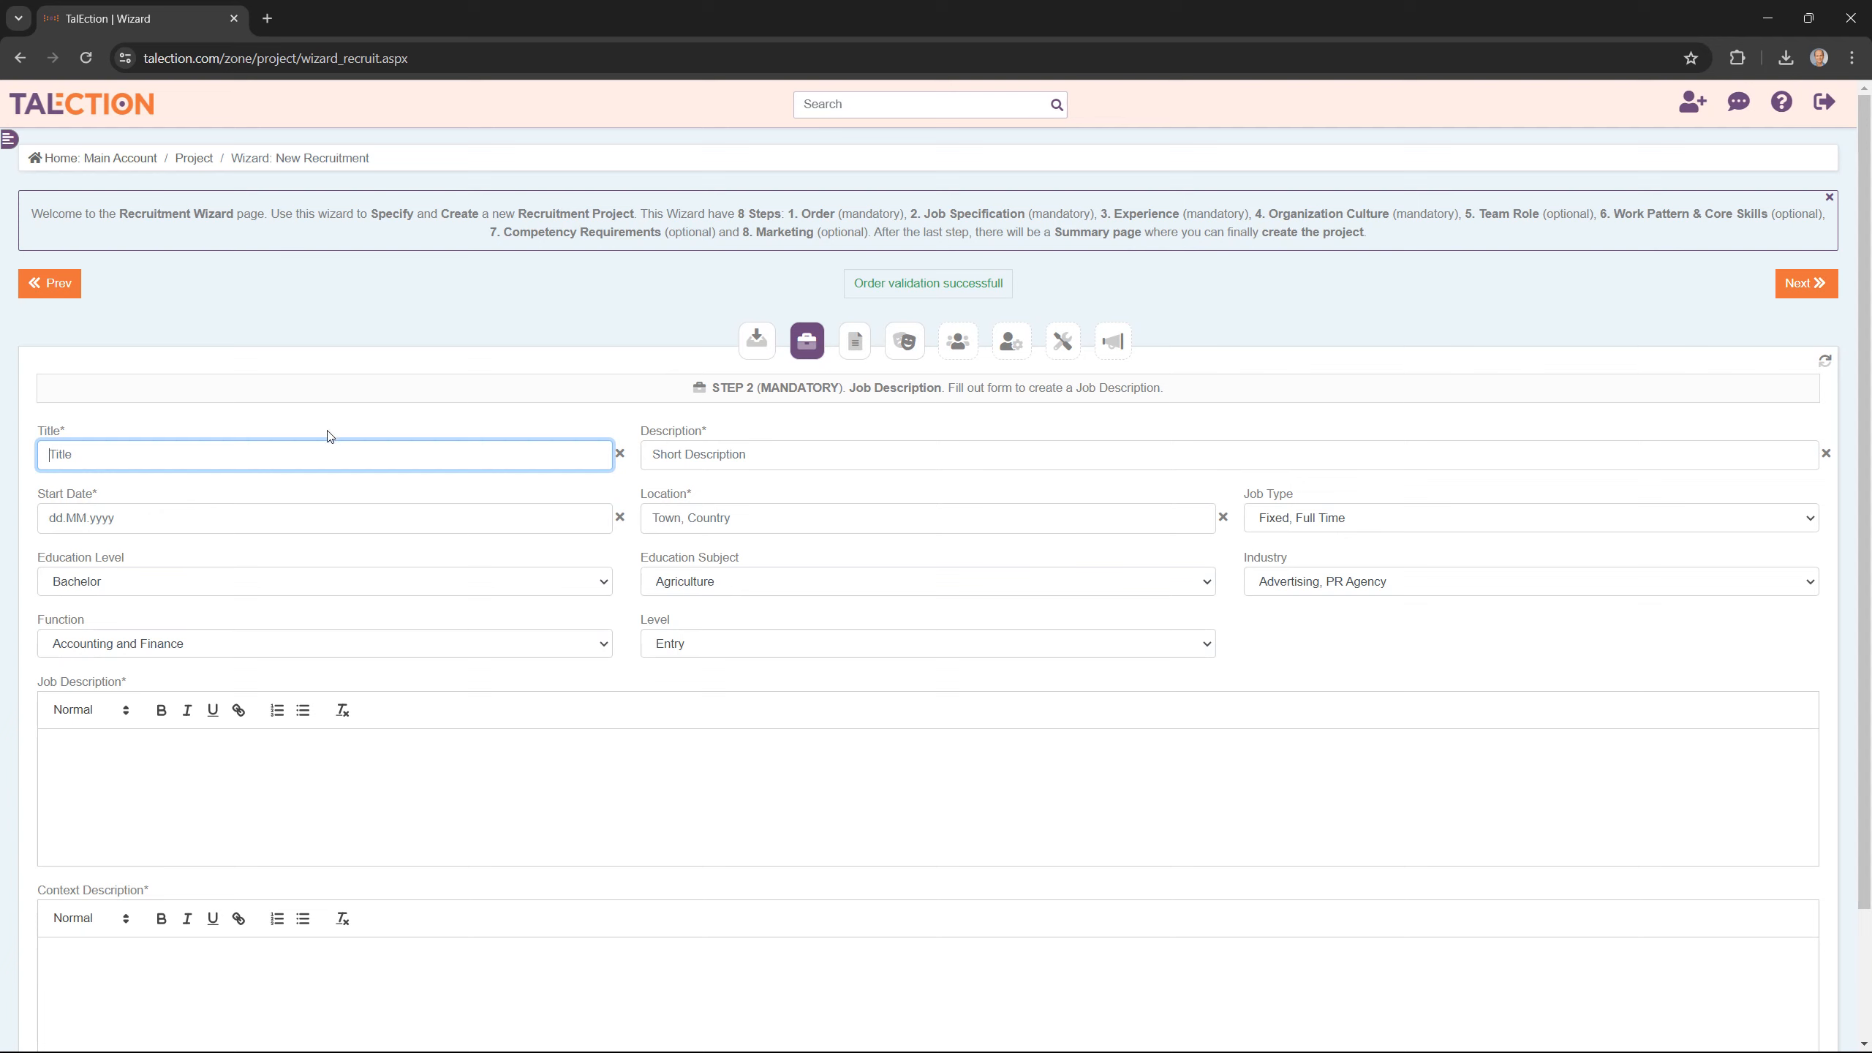
text(CEO)
key(Tab)
text(CEO)
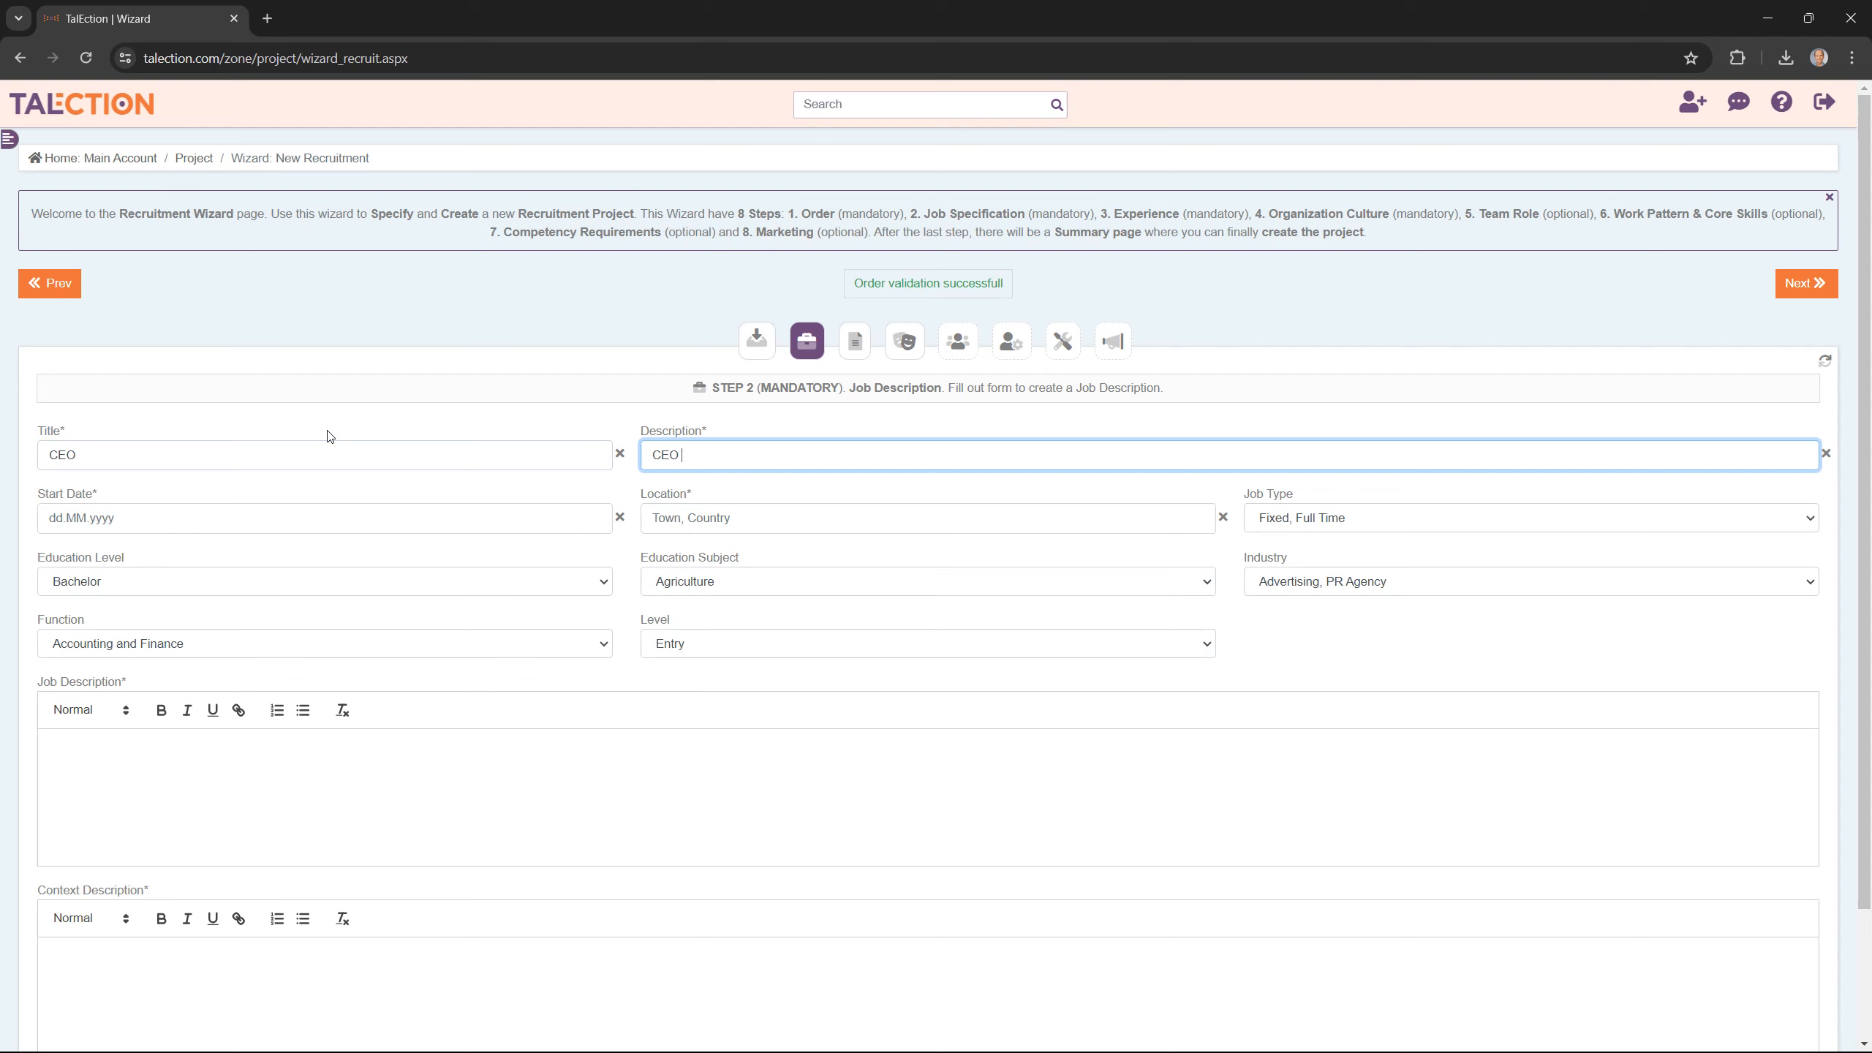
text( with focus on operations)
Set the job's start date to 01.June.2024 and its location to "Oslo, Norway".
click(219, 510)
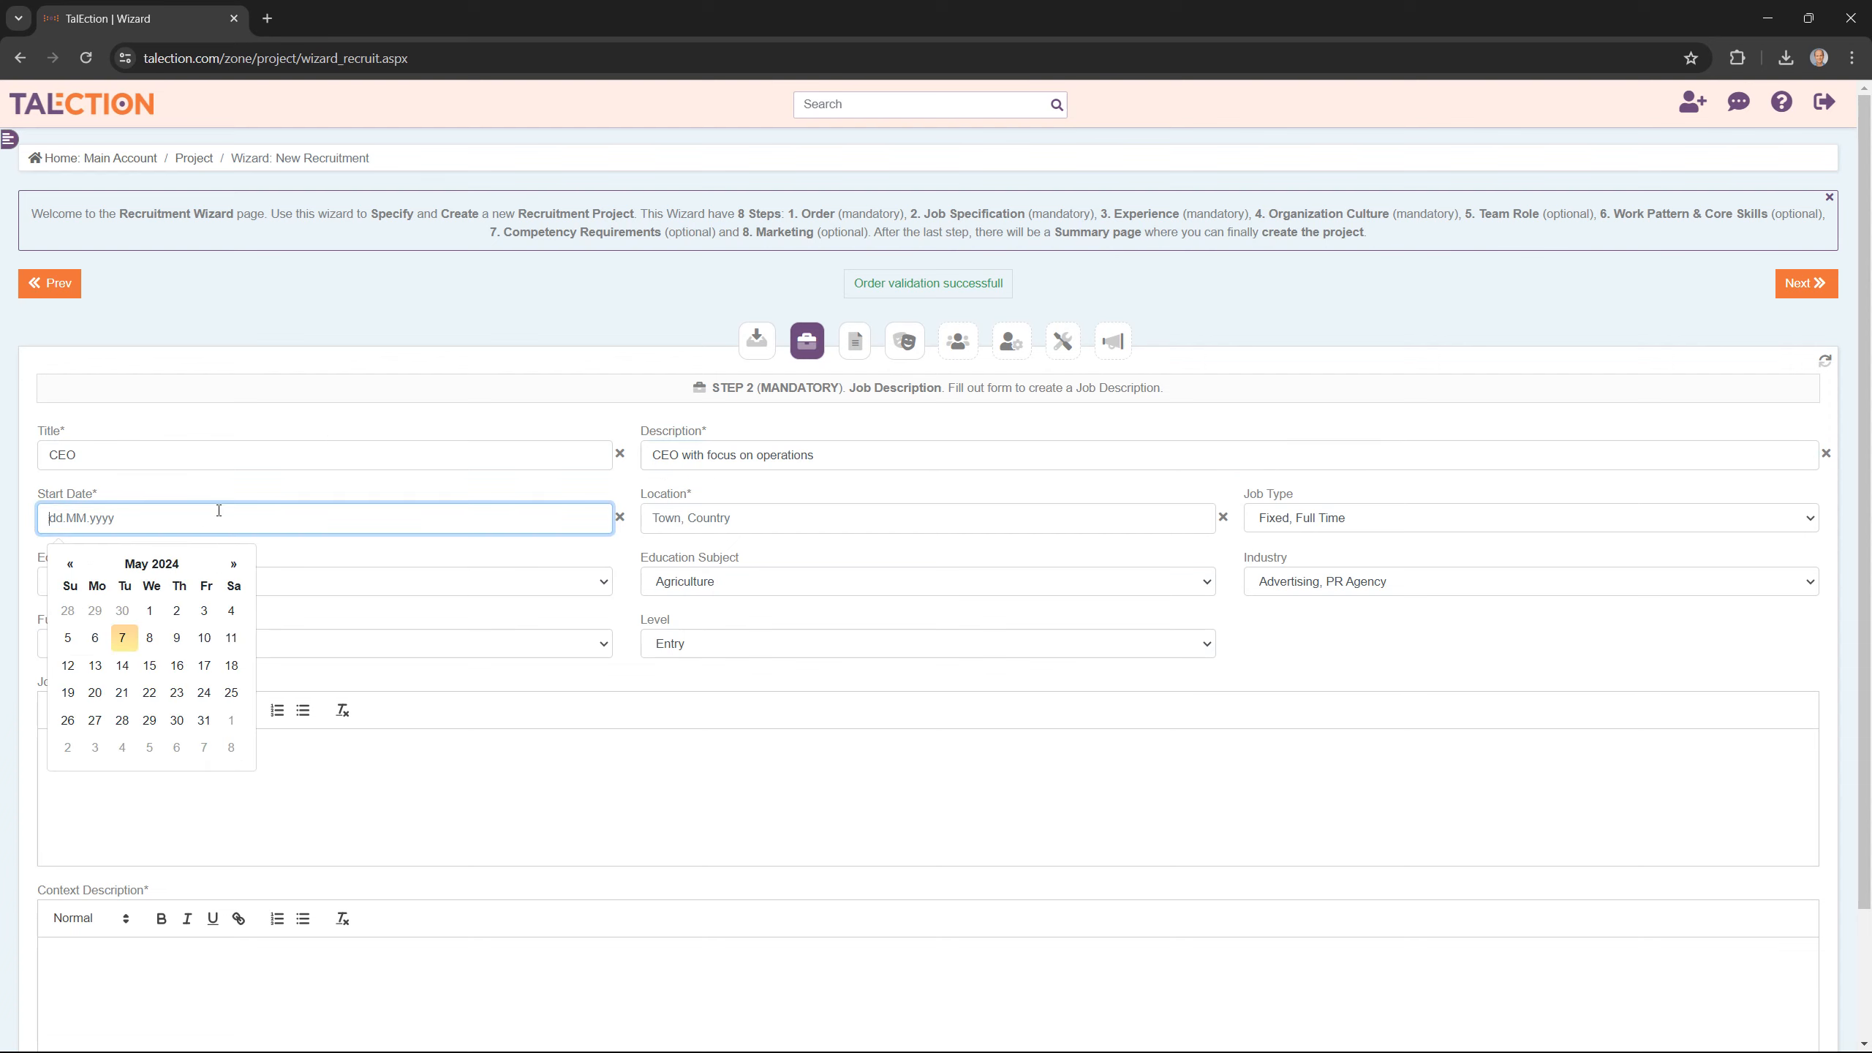
click(229, 720)
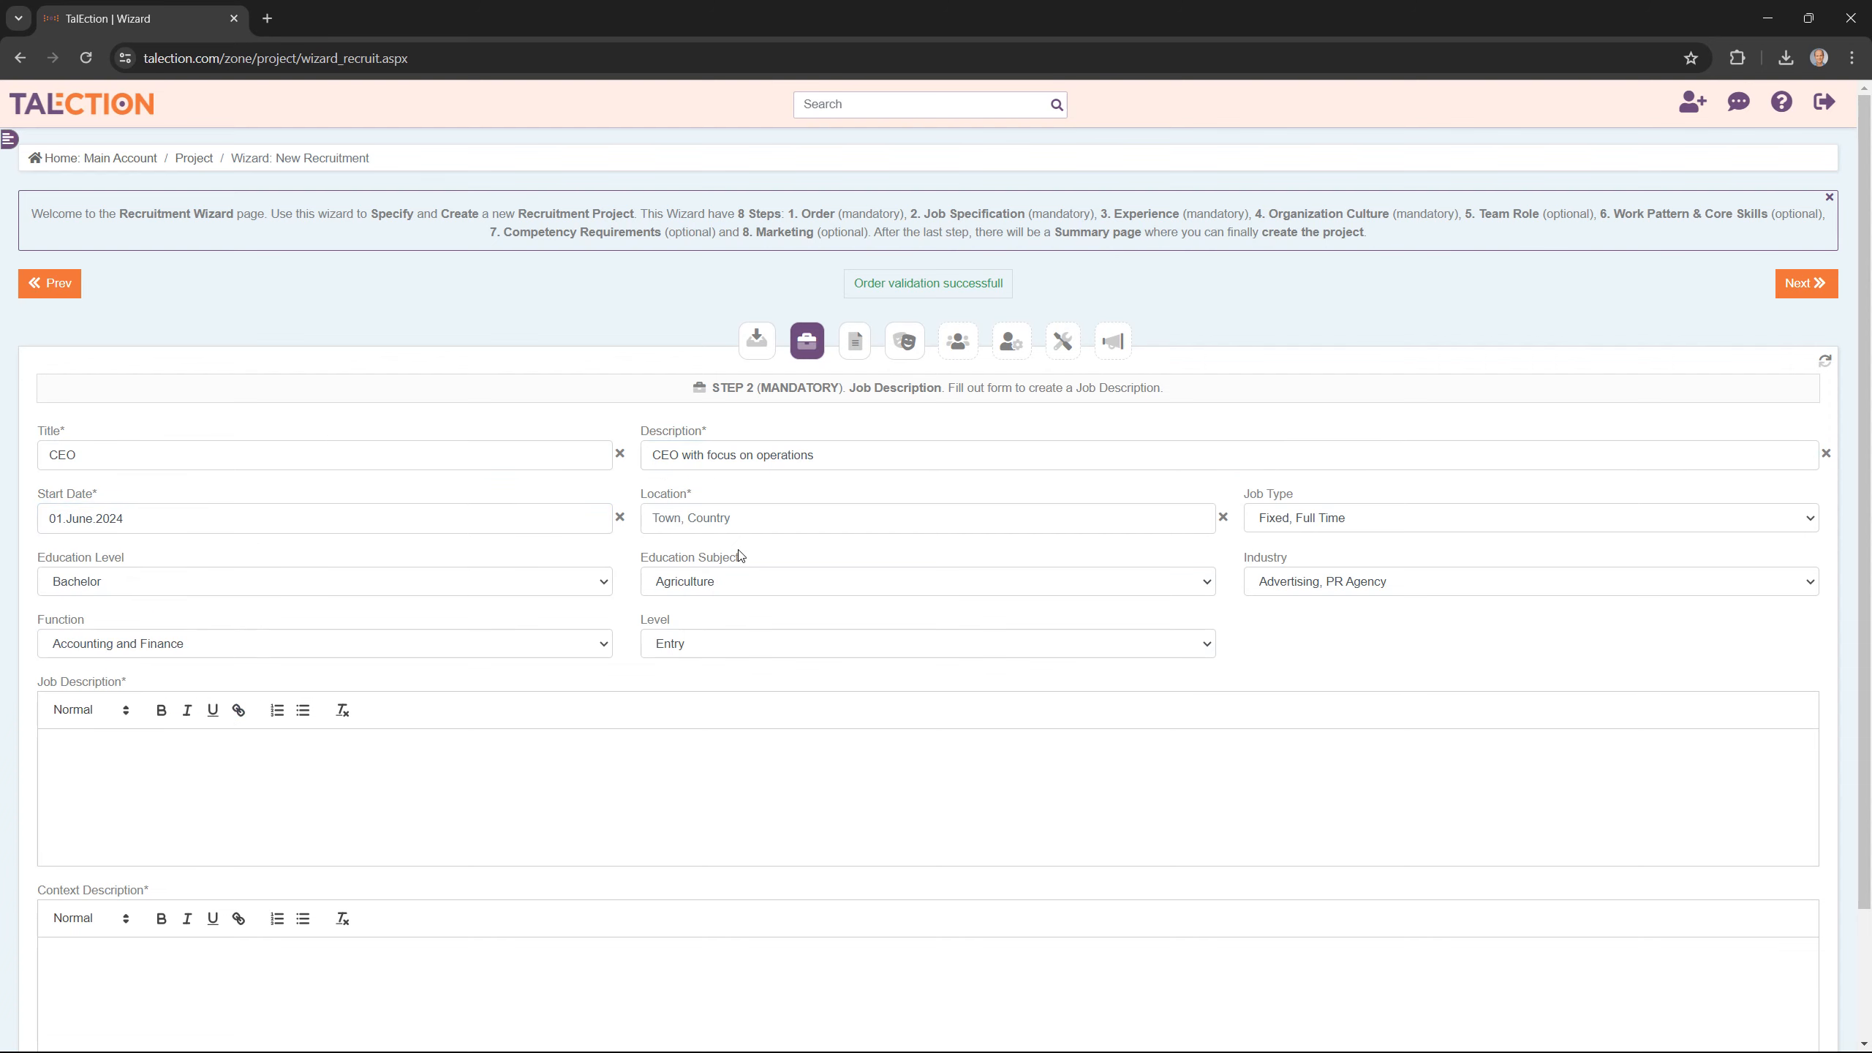
click(810, 511)
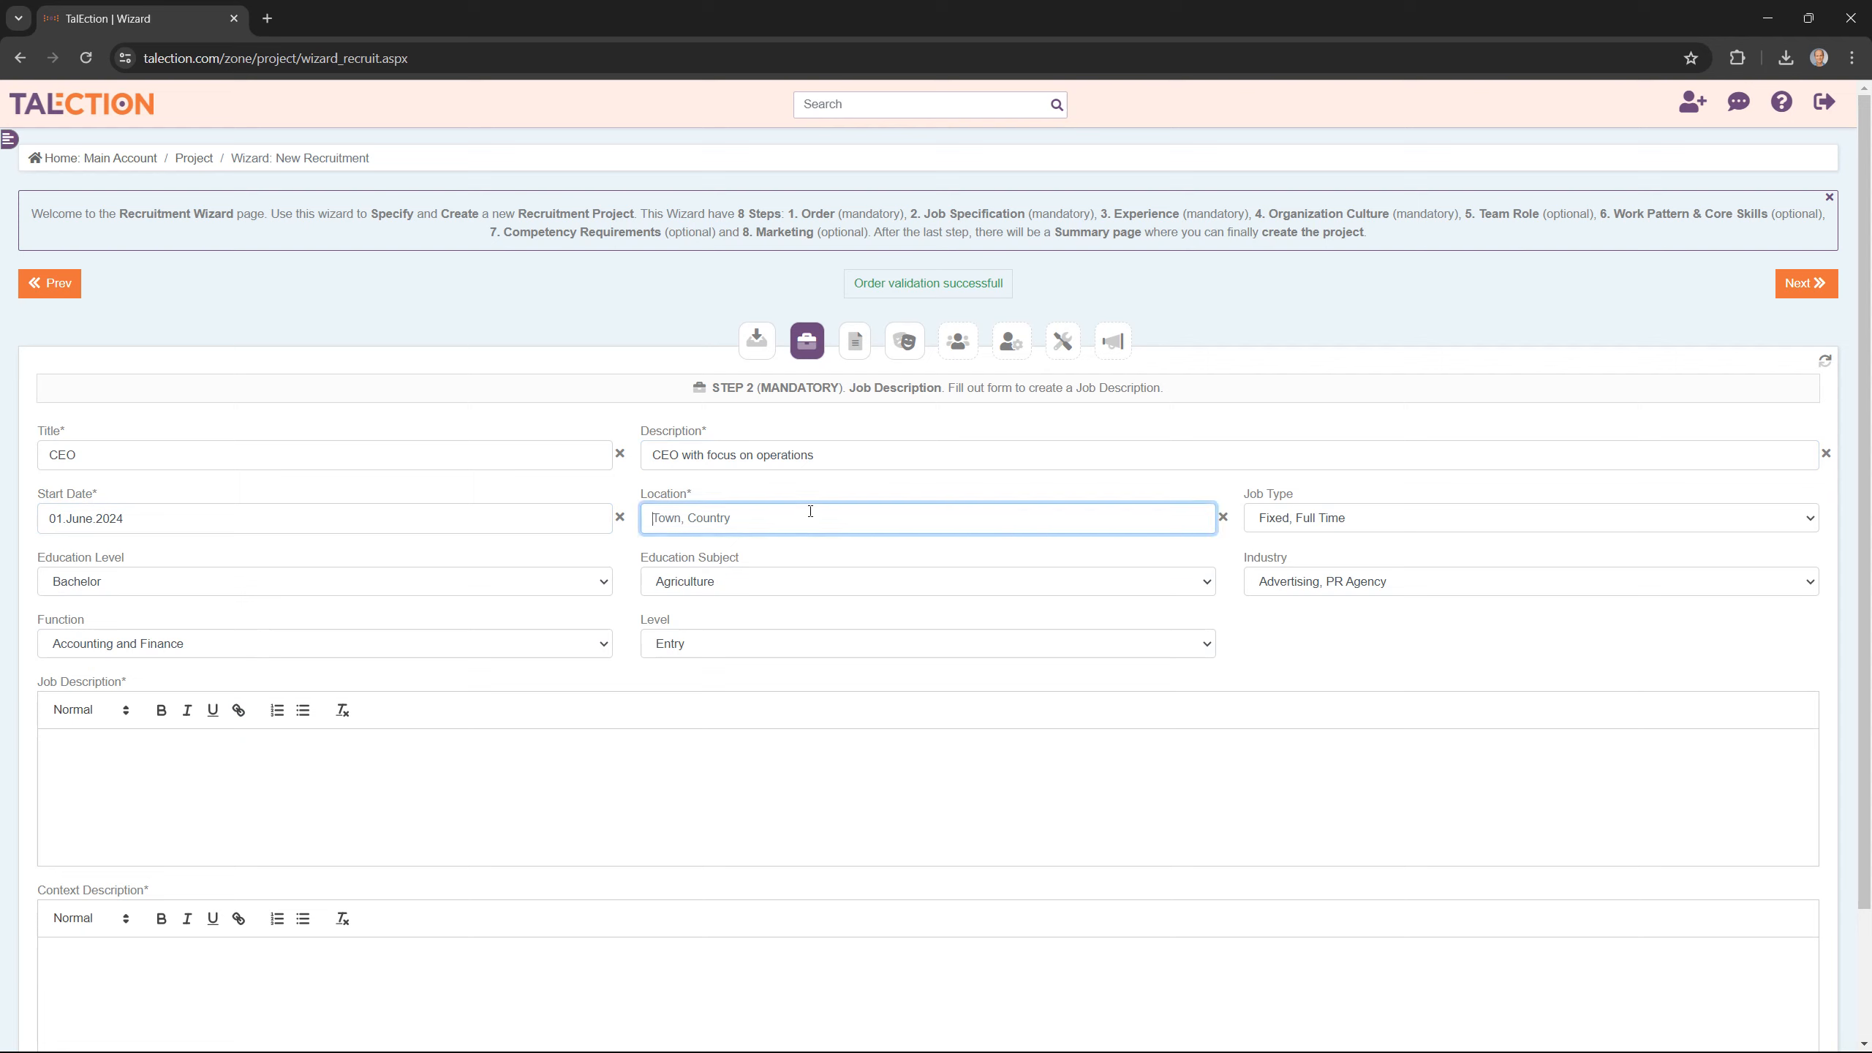
text(Oslo, Norway)
key(Tab)
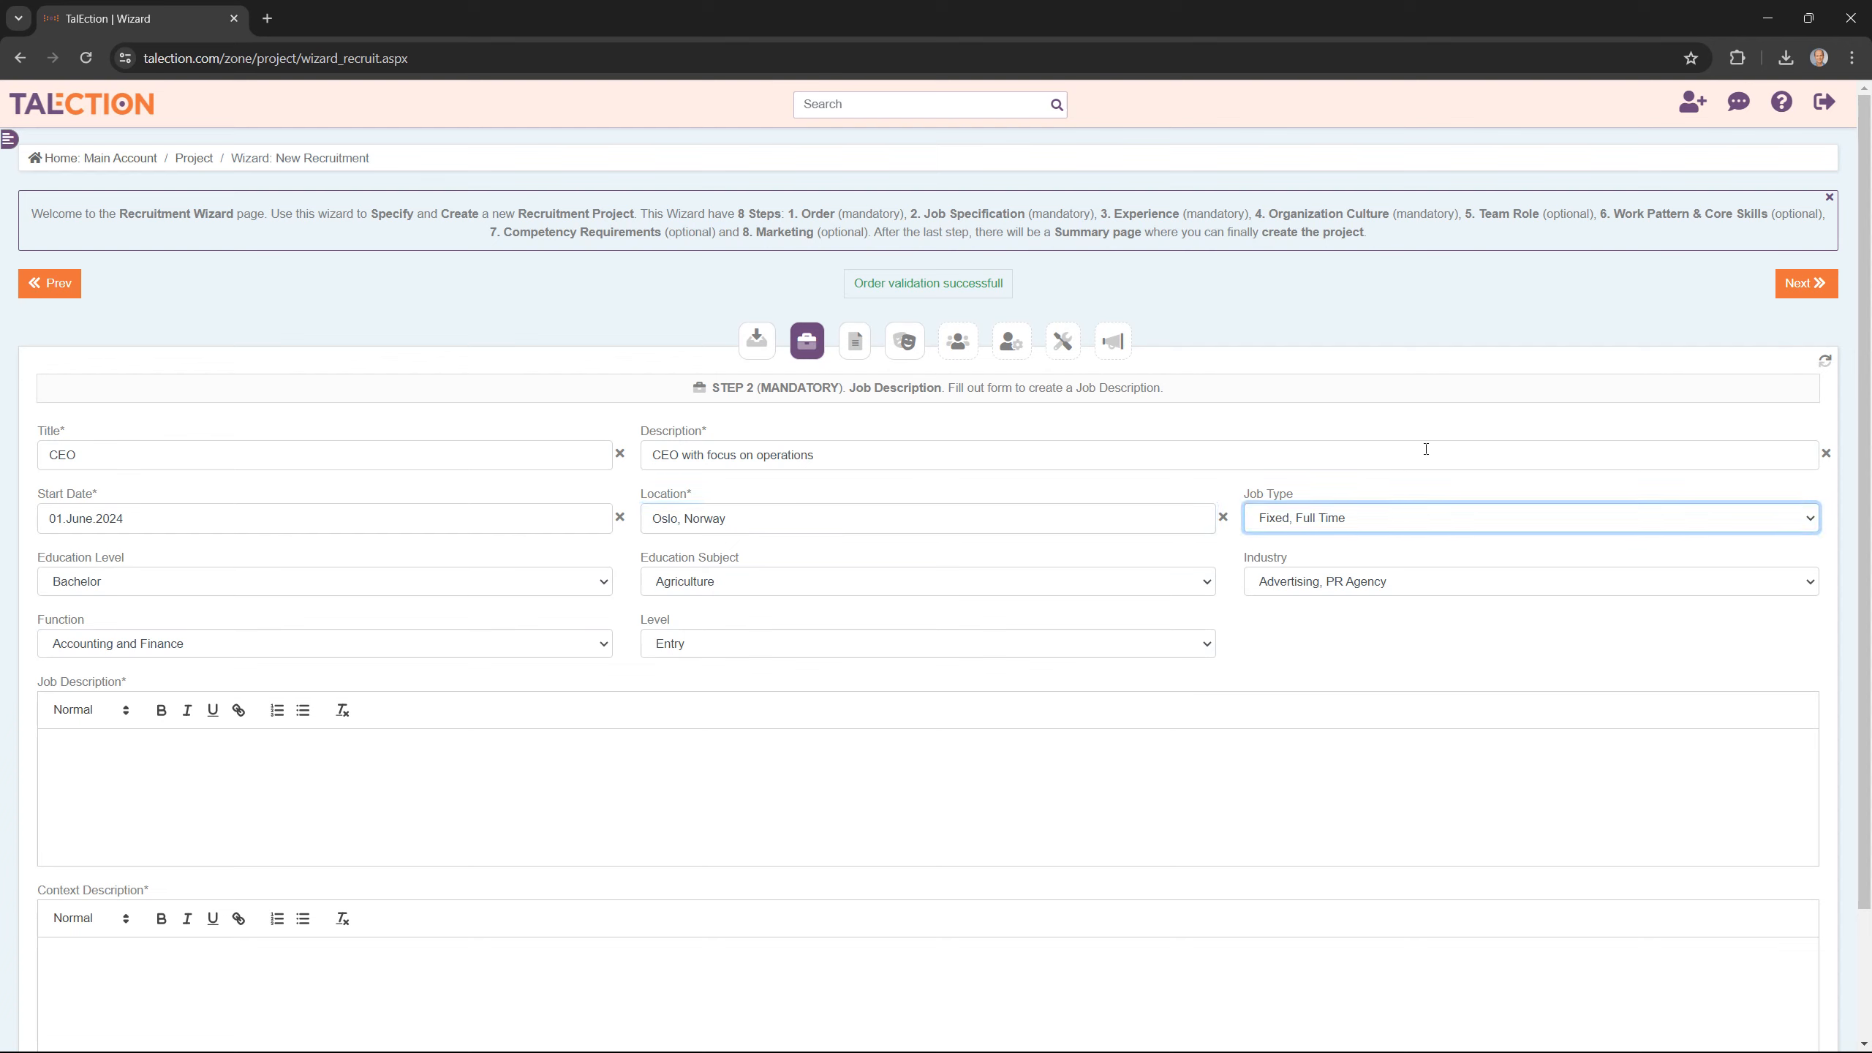
Set the job's education level to Master and its education subject to Business.
click(215, 594)
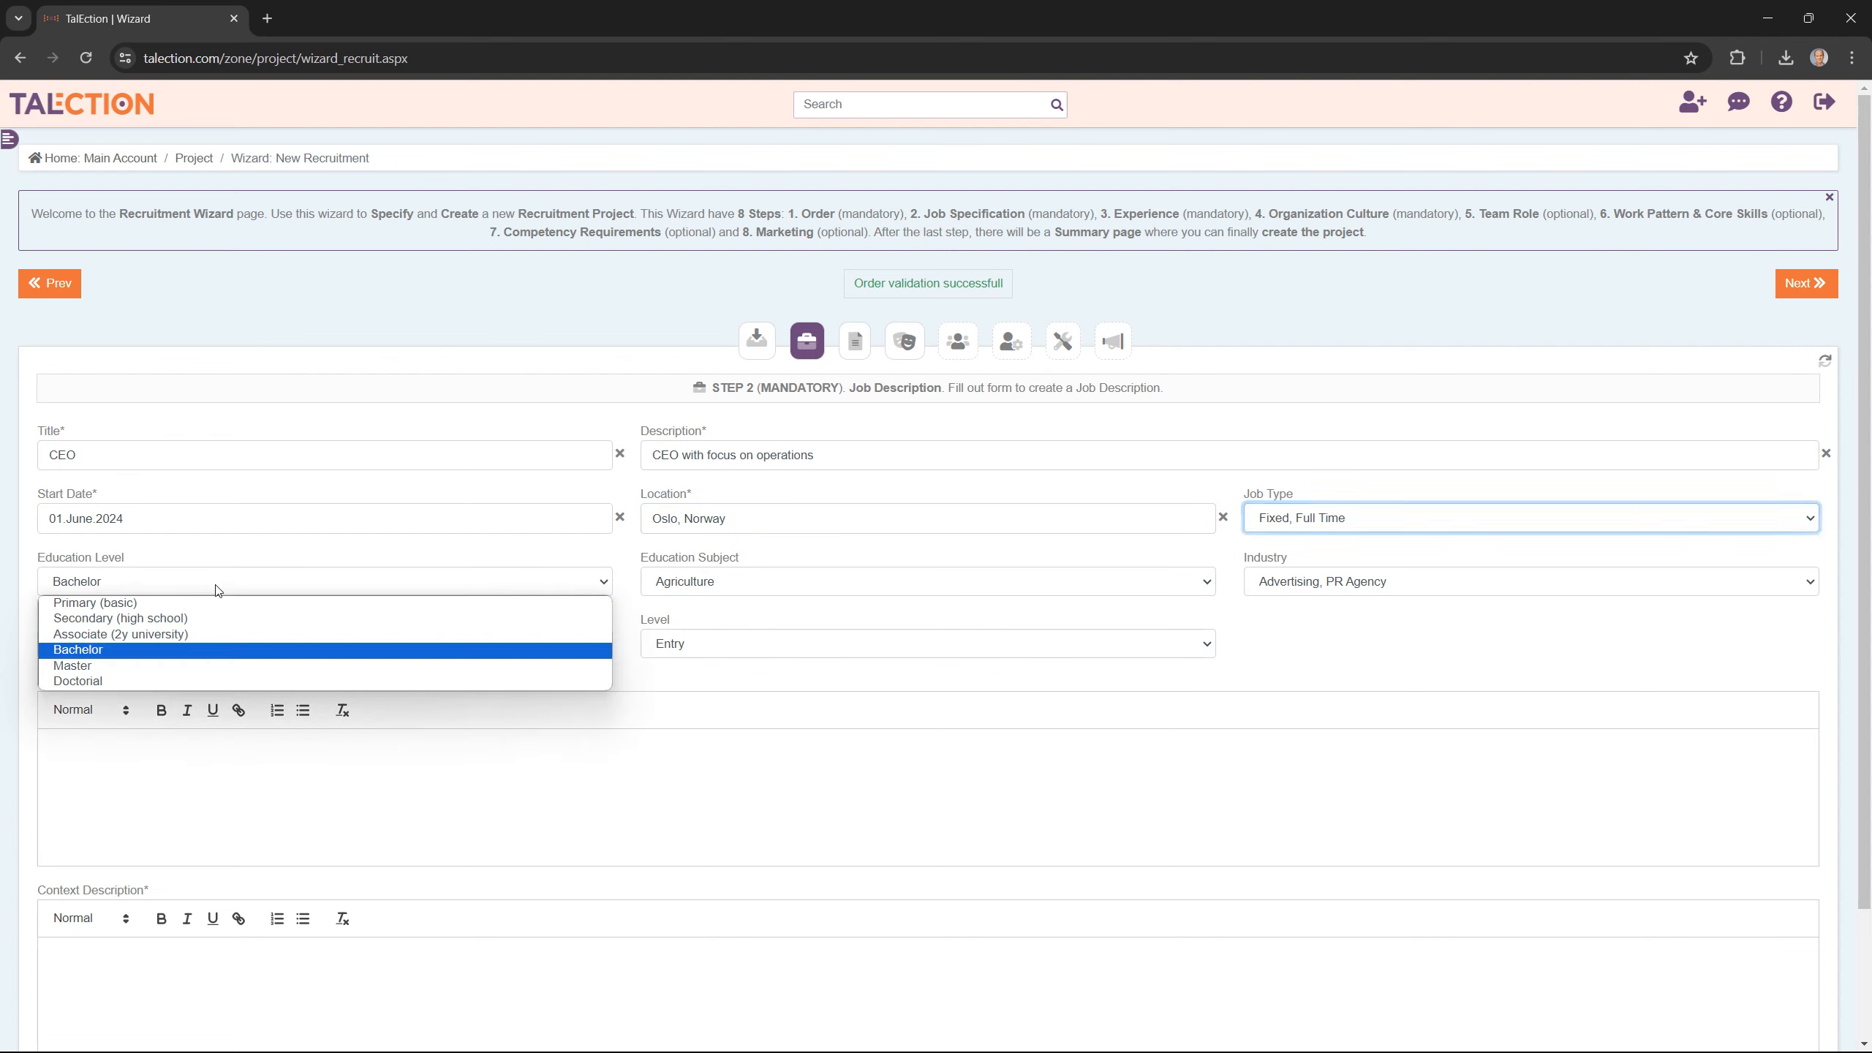
click(127, 679)
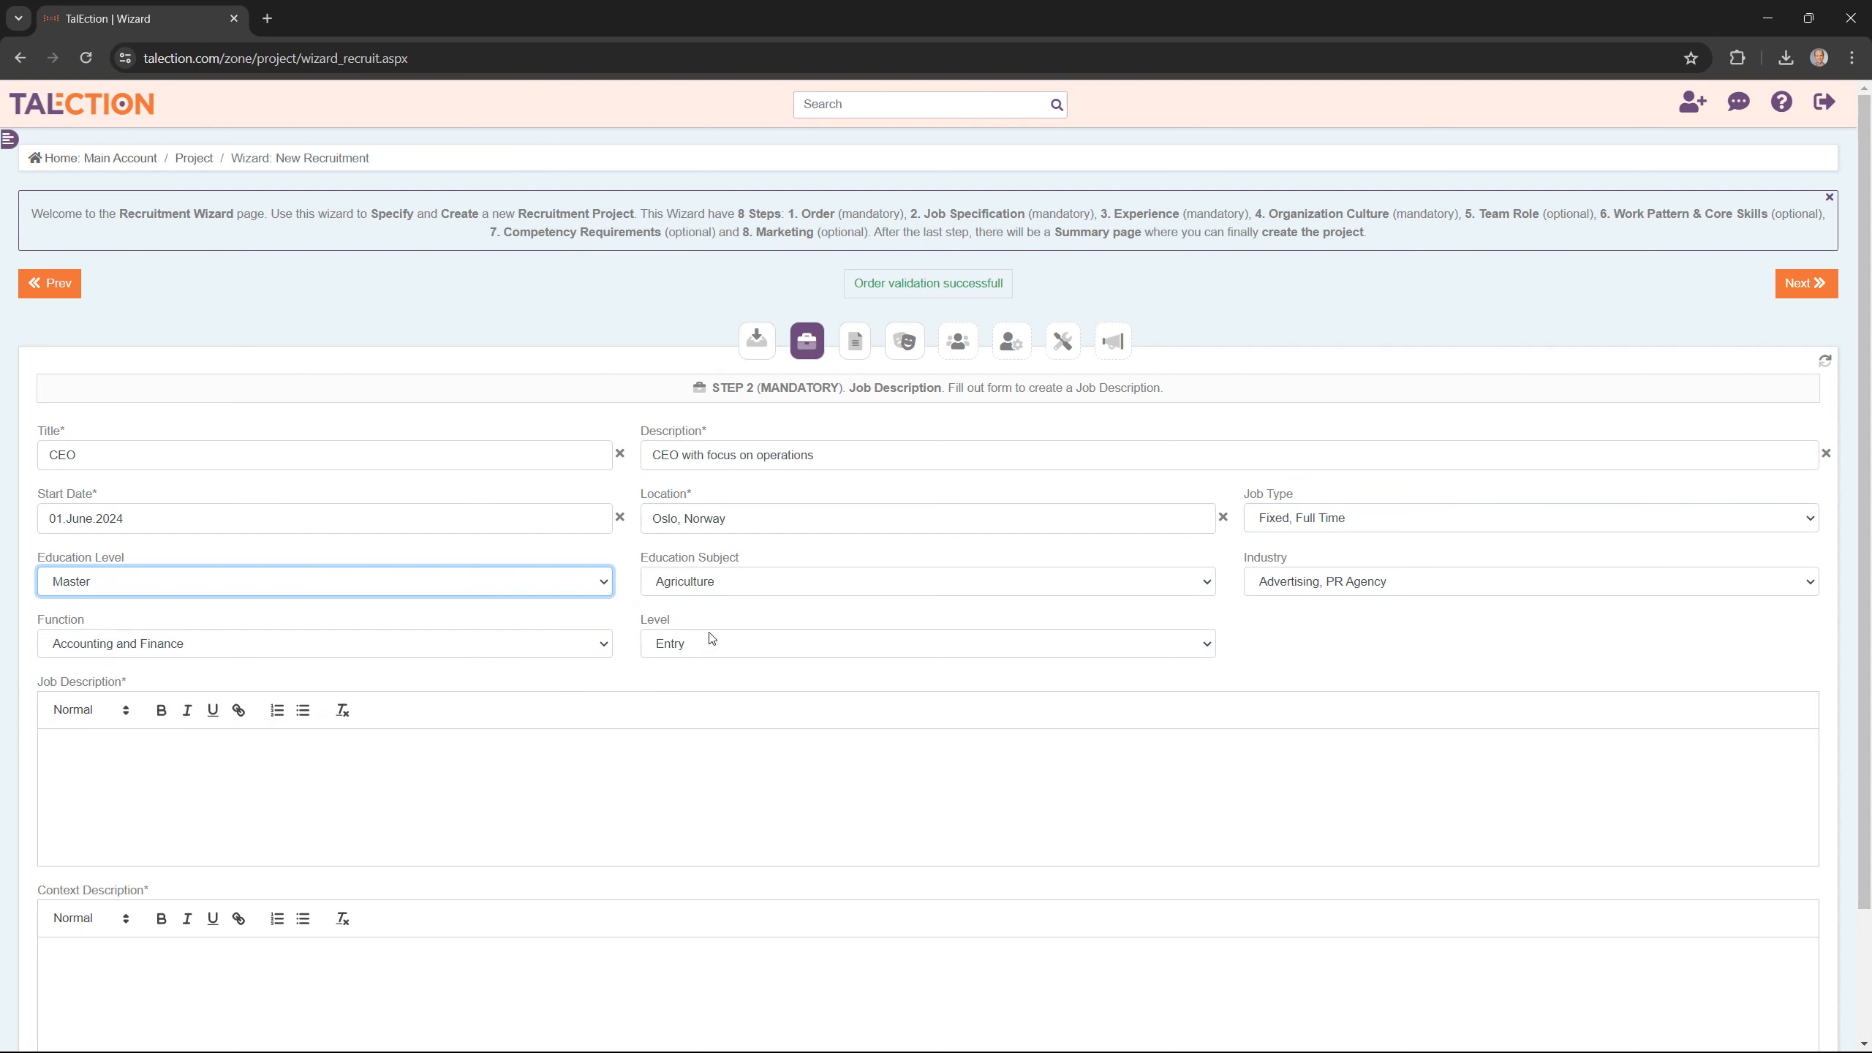
click(761, 582)
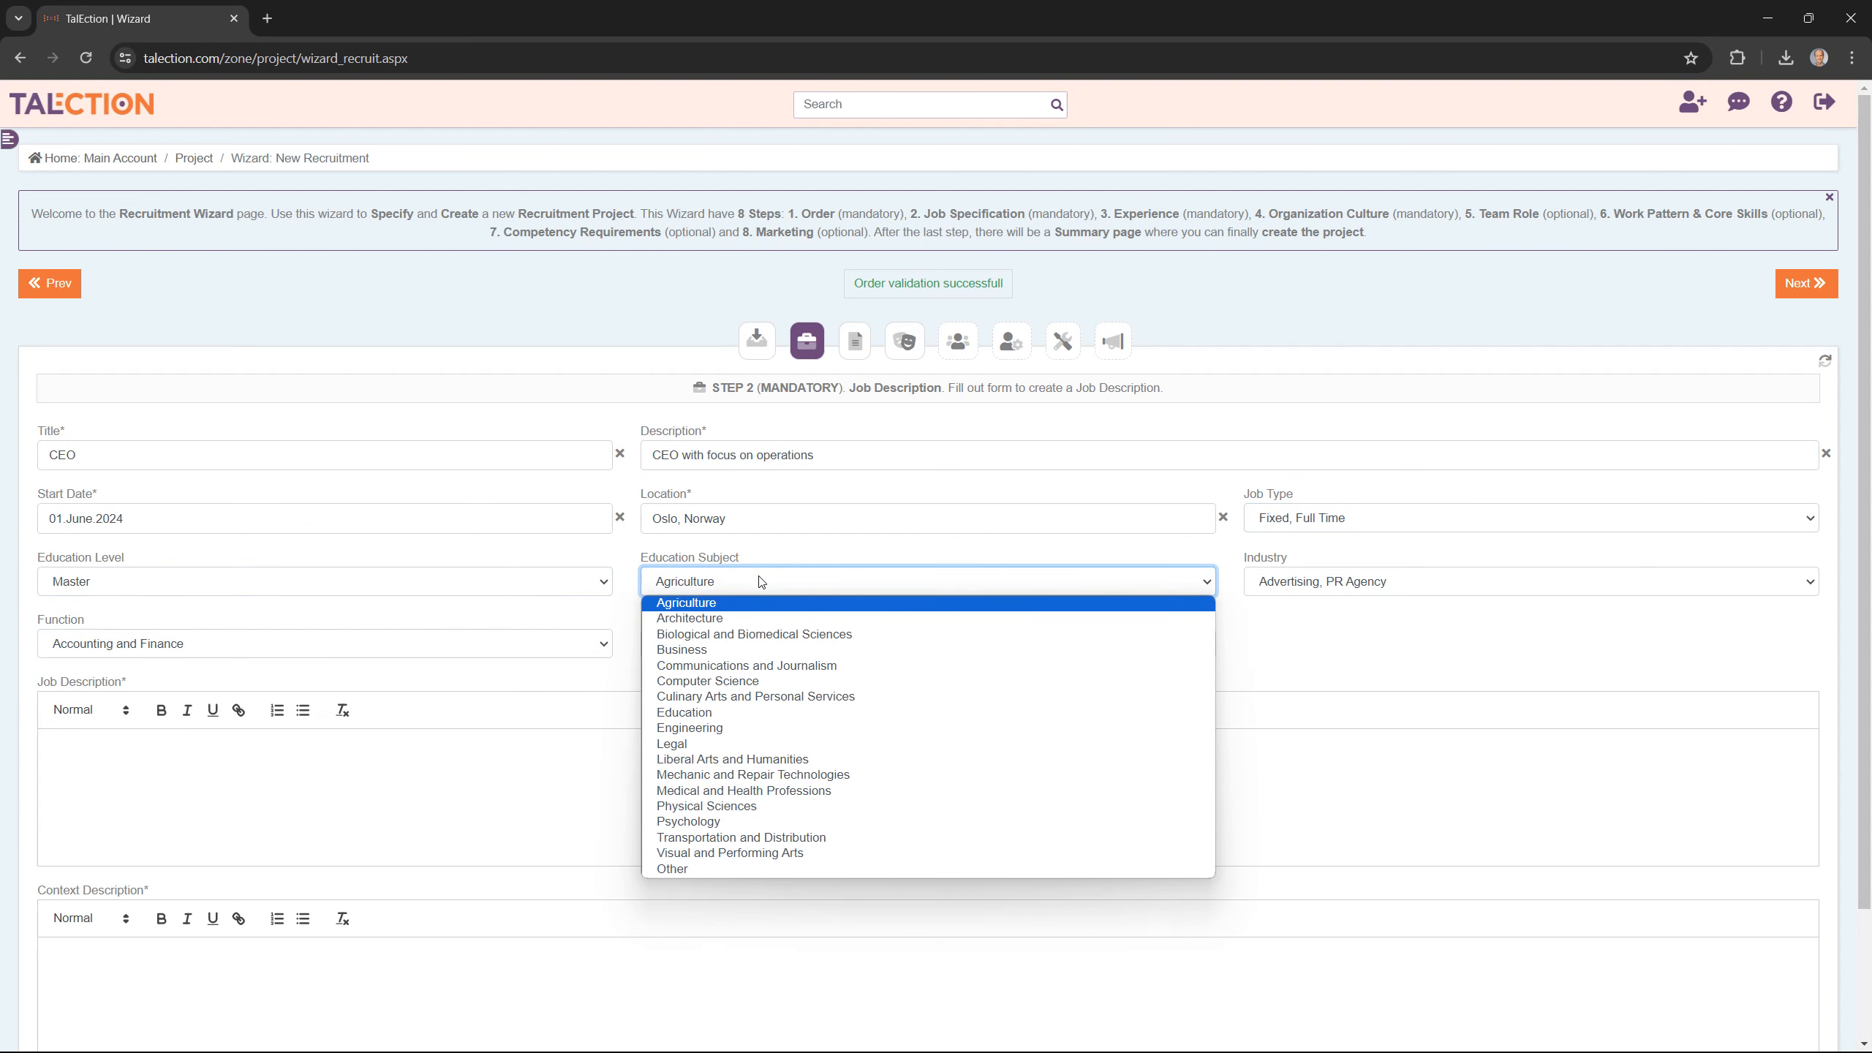
click(722, 649)
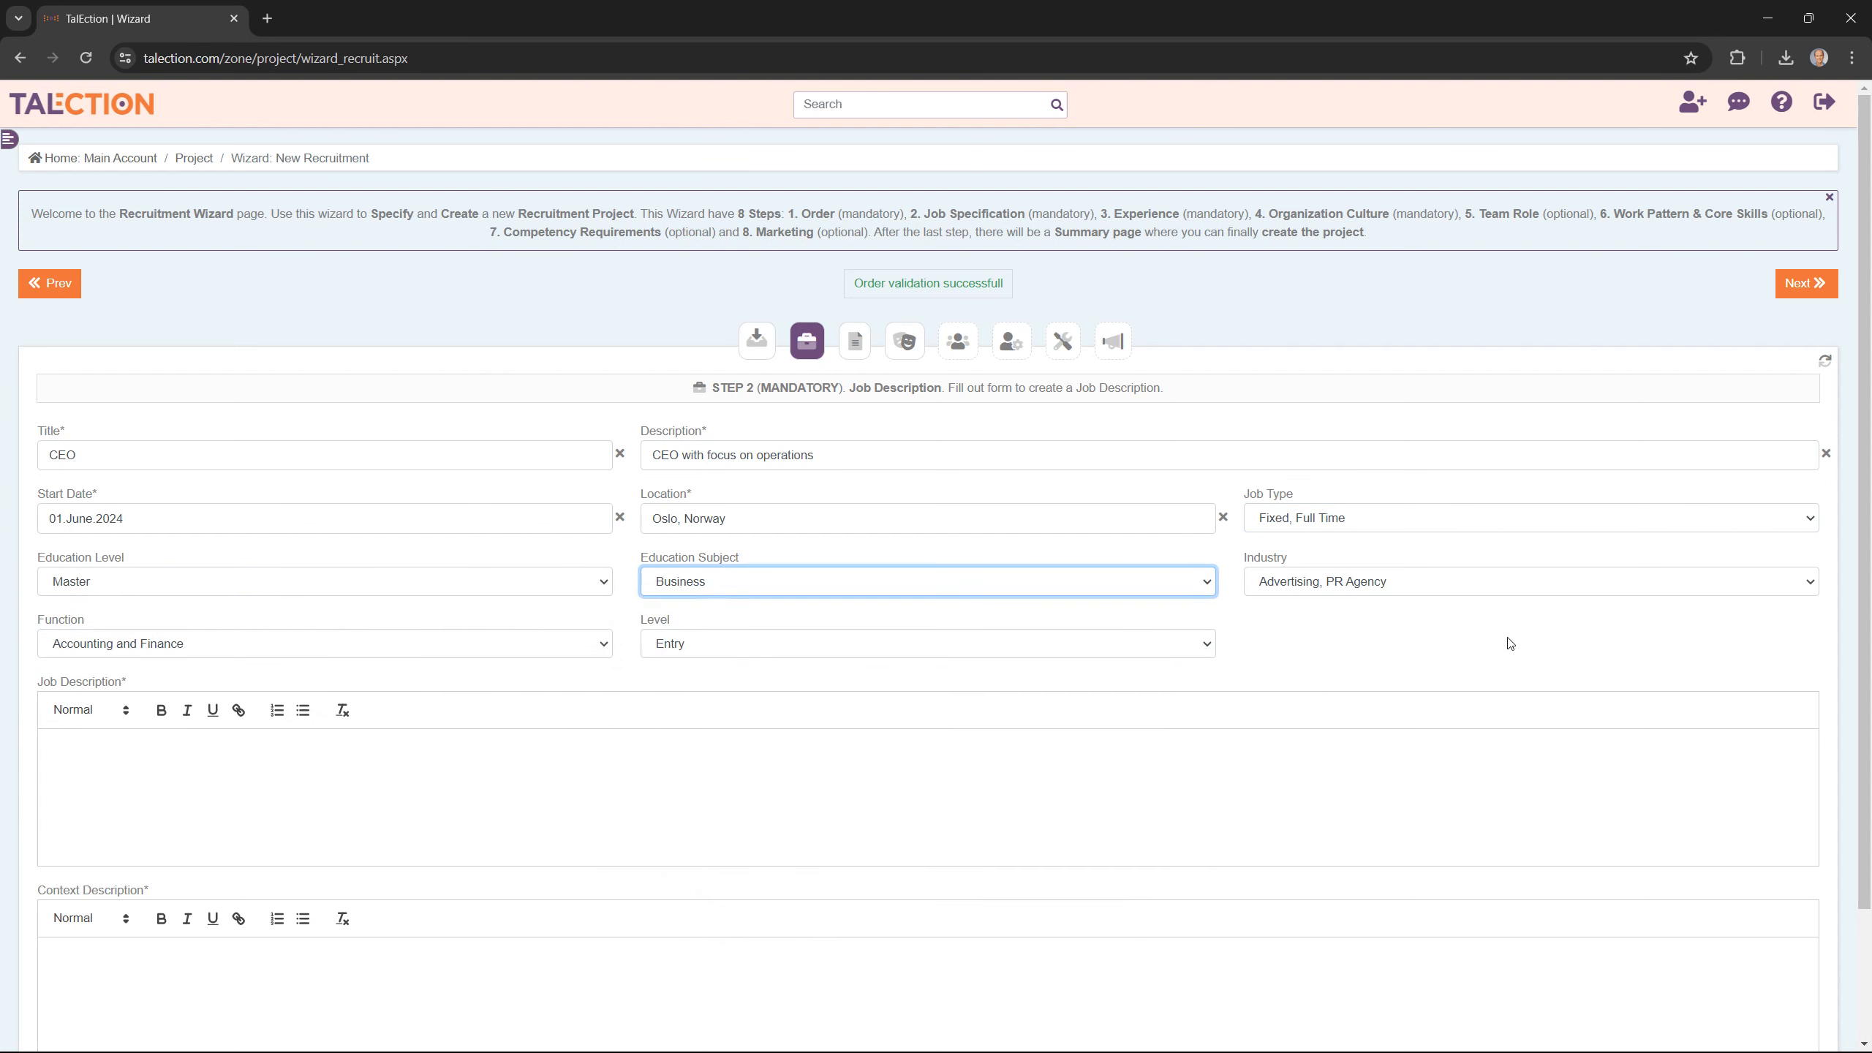
Classify the job with industry Banking and Finance, function Management and level Lead.
click(1478, 588)
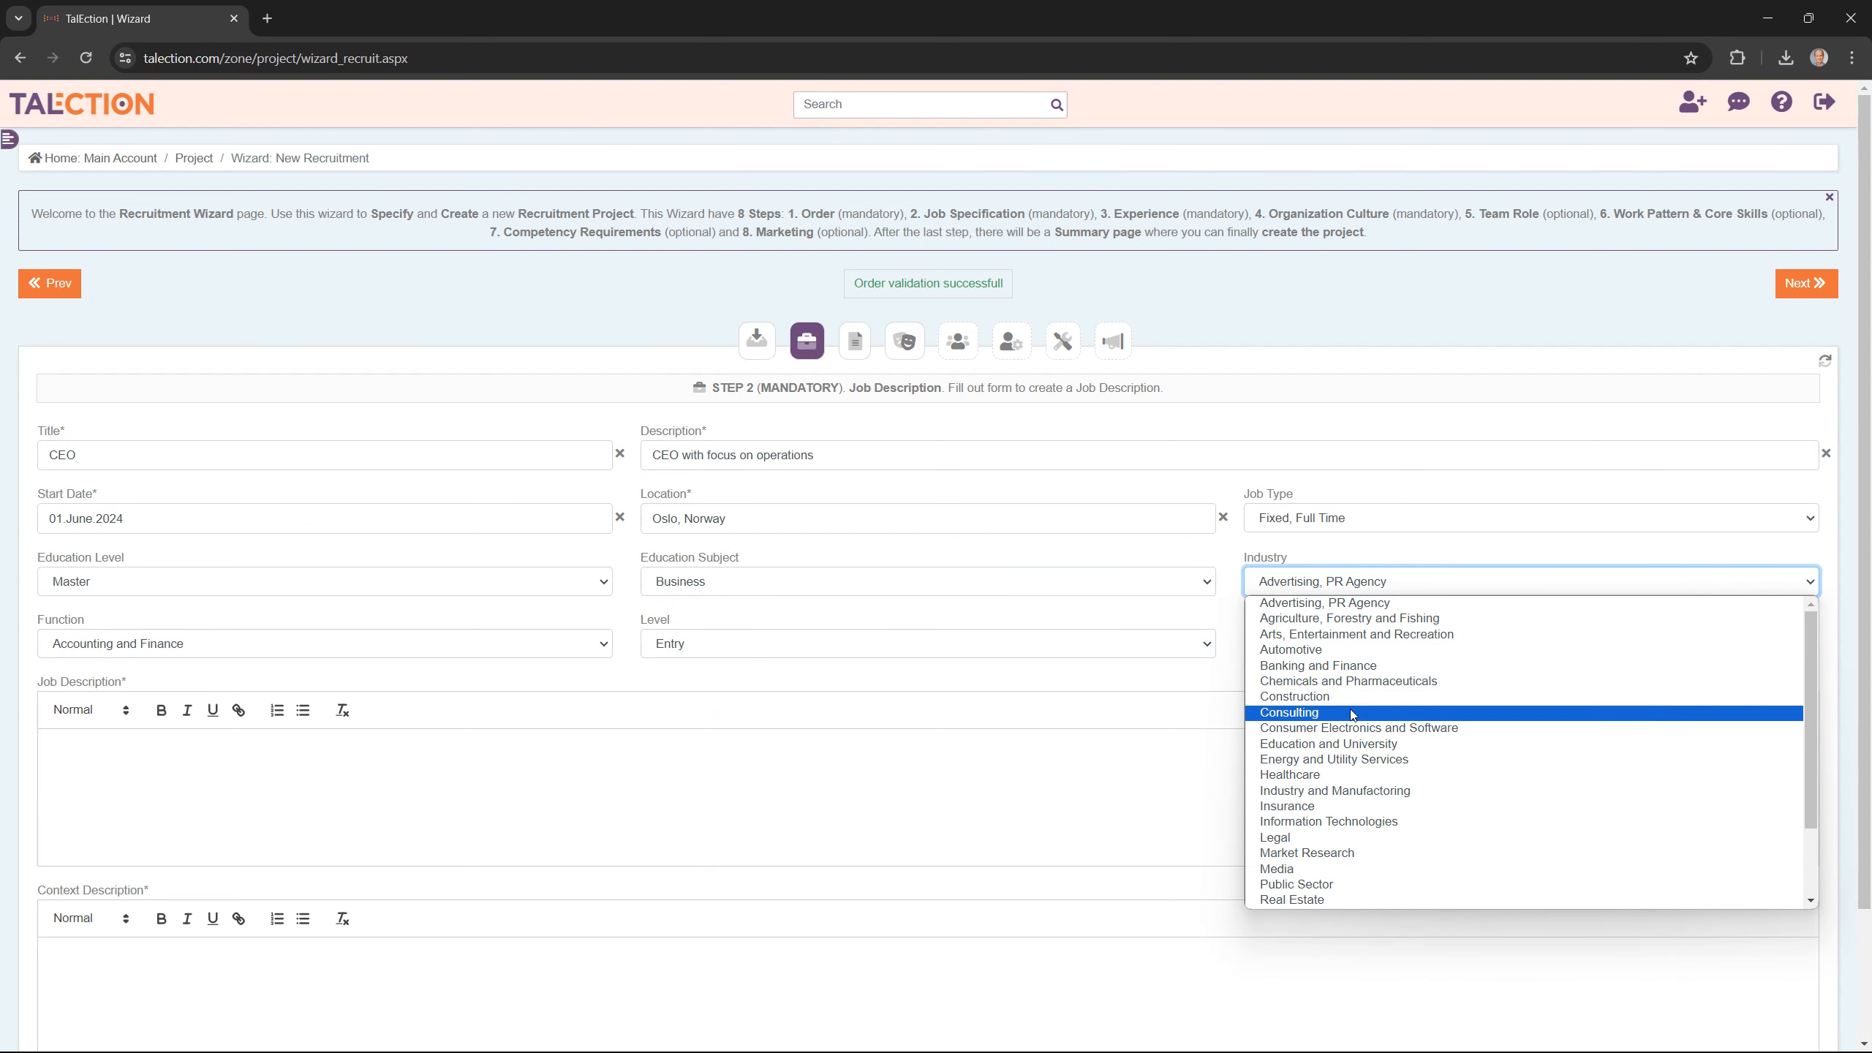
click(1367, 668)
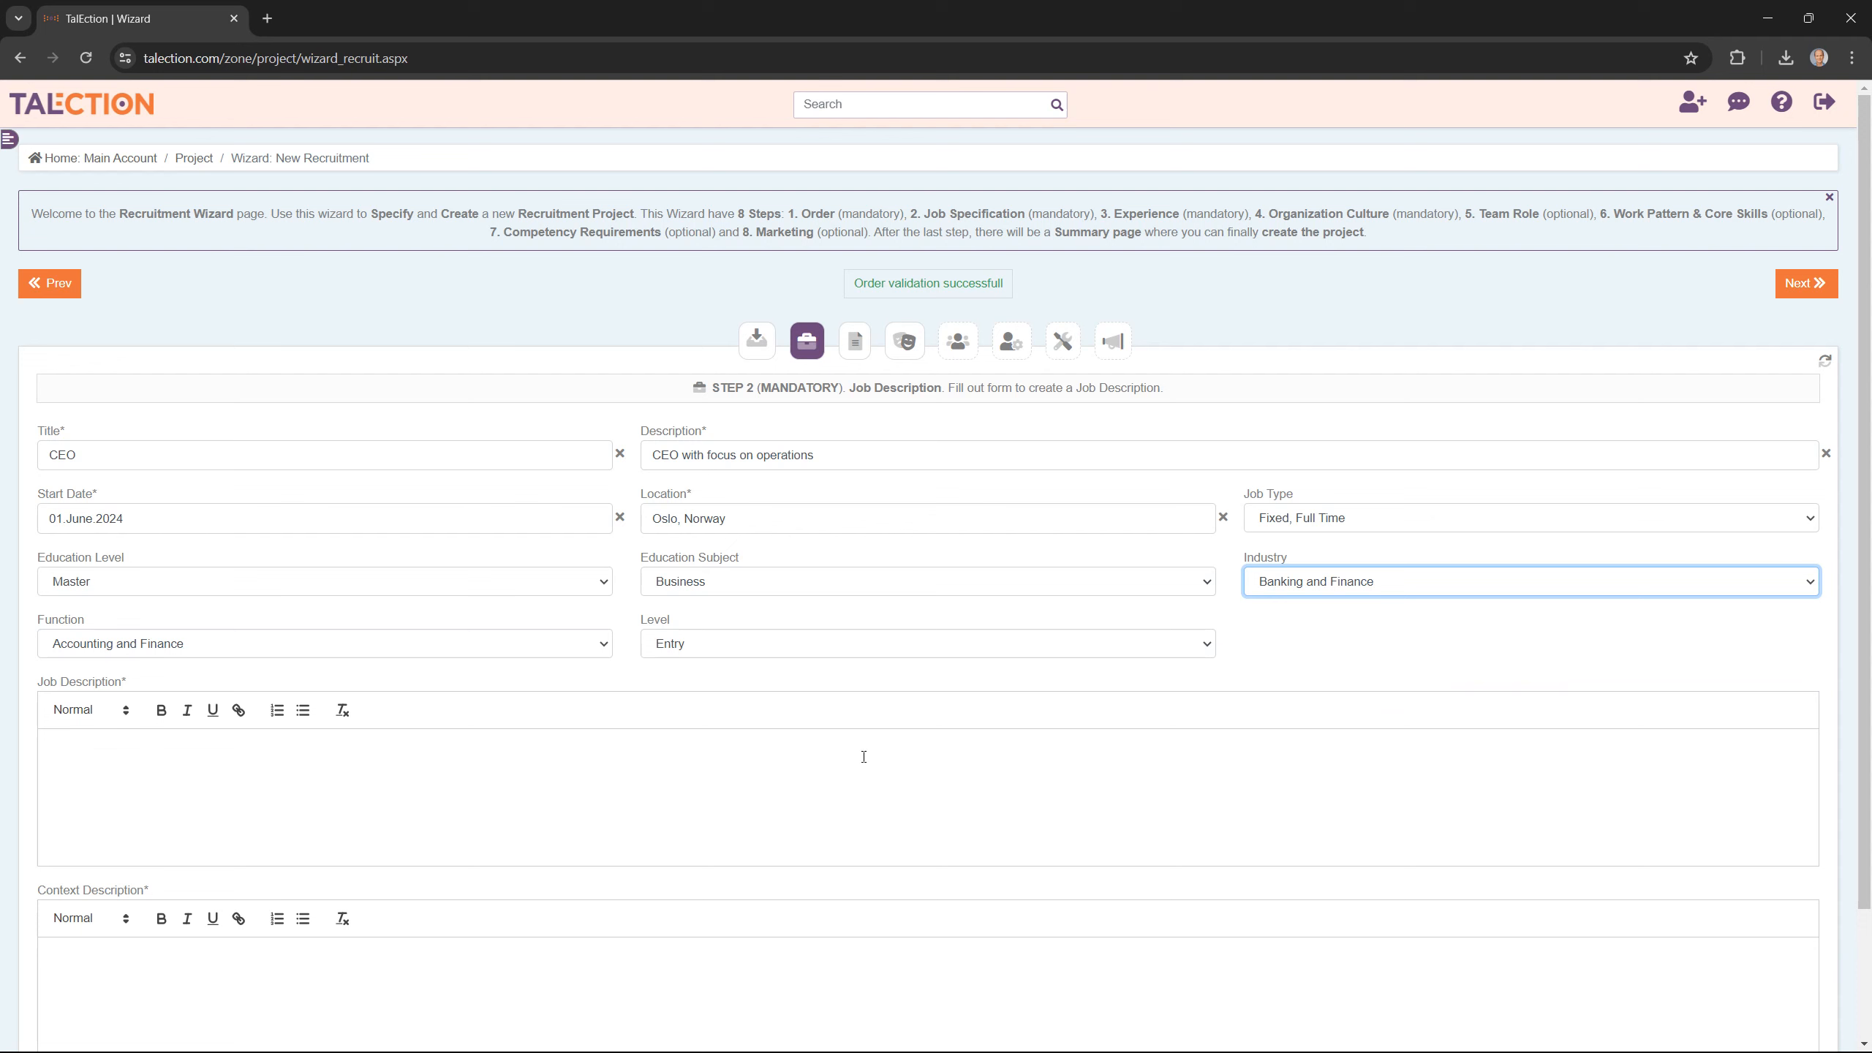
click(268, 651)
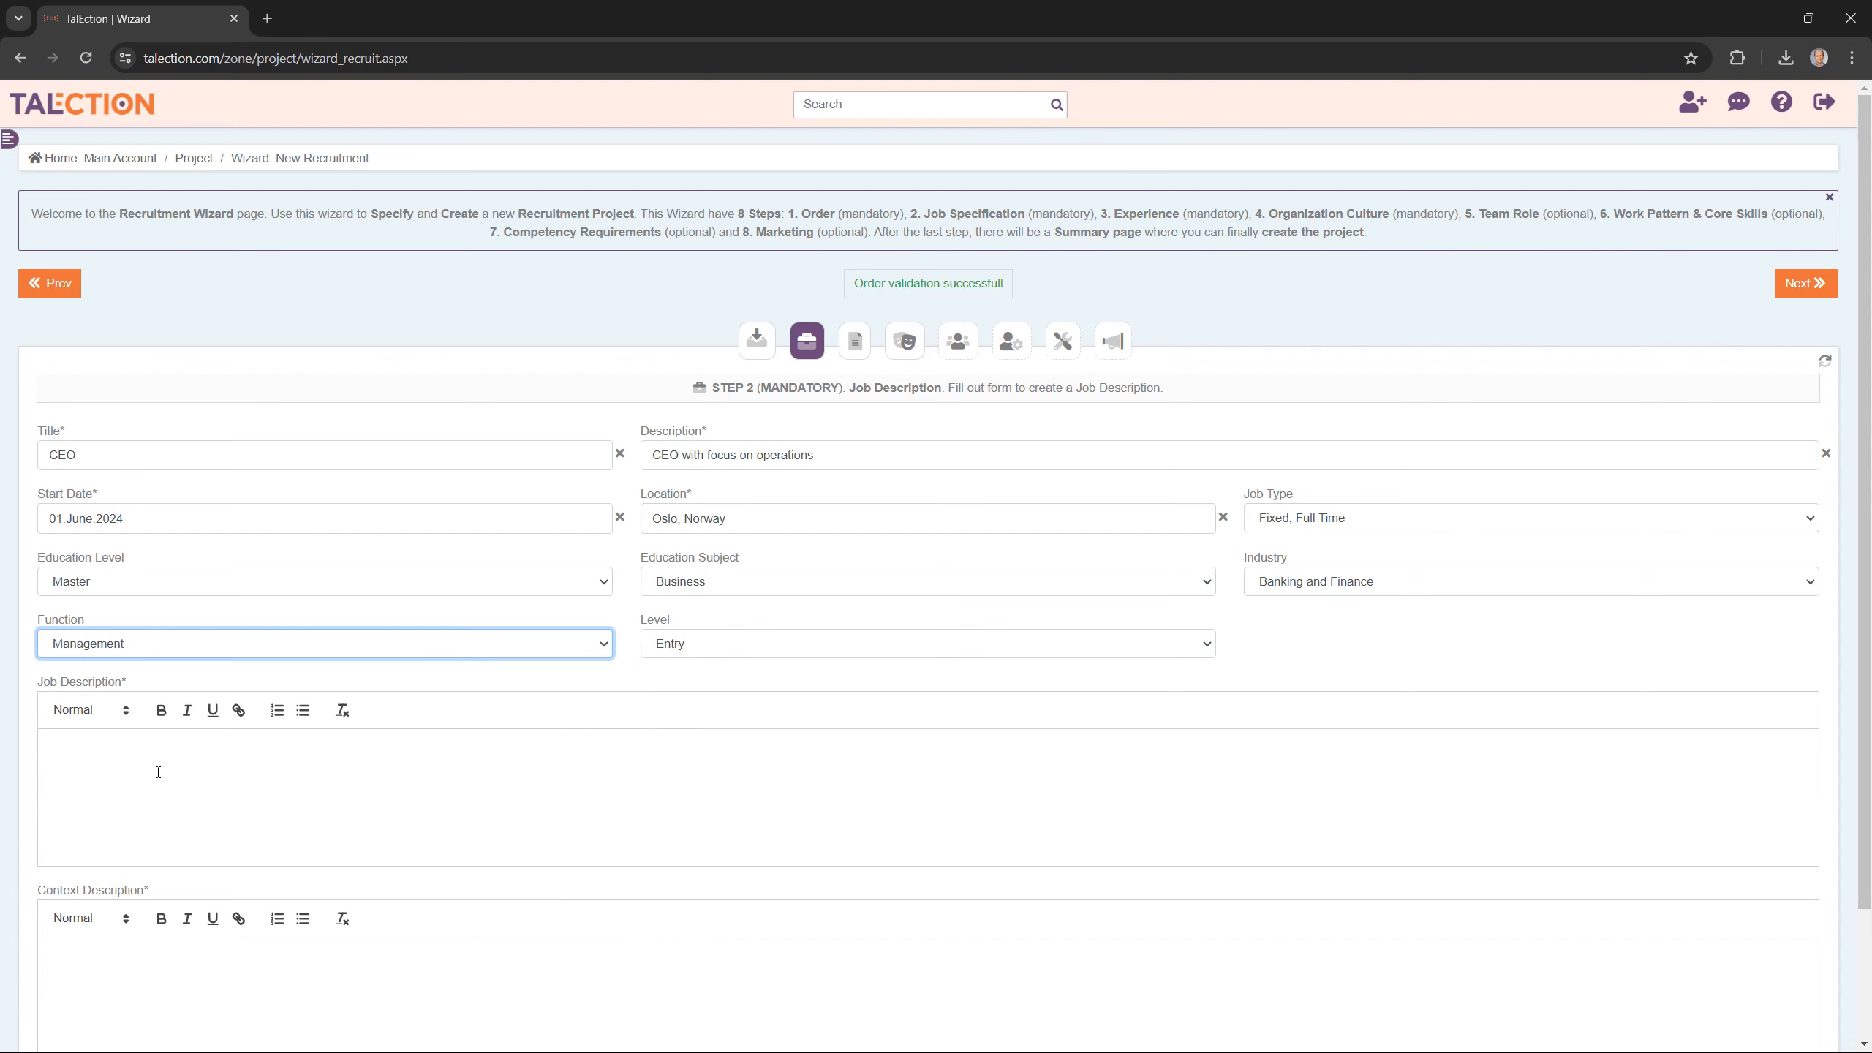
click(807, 647)
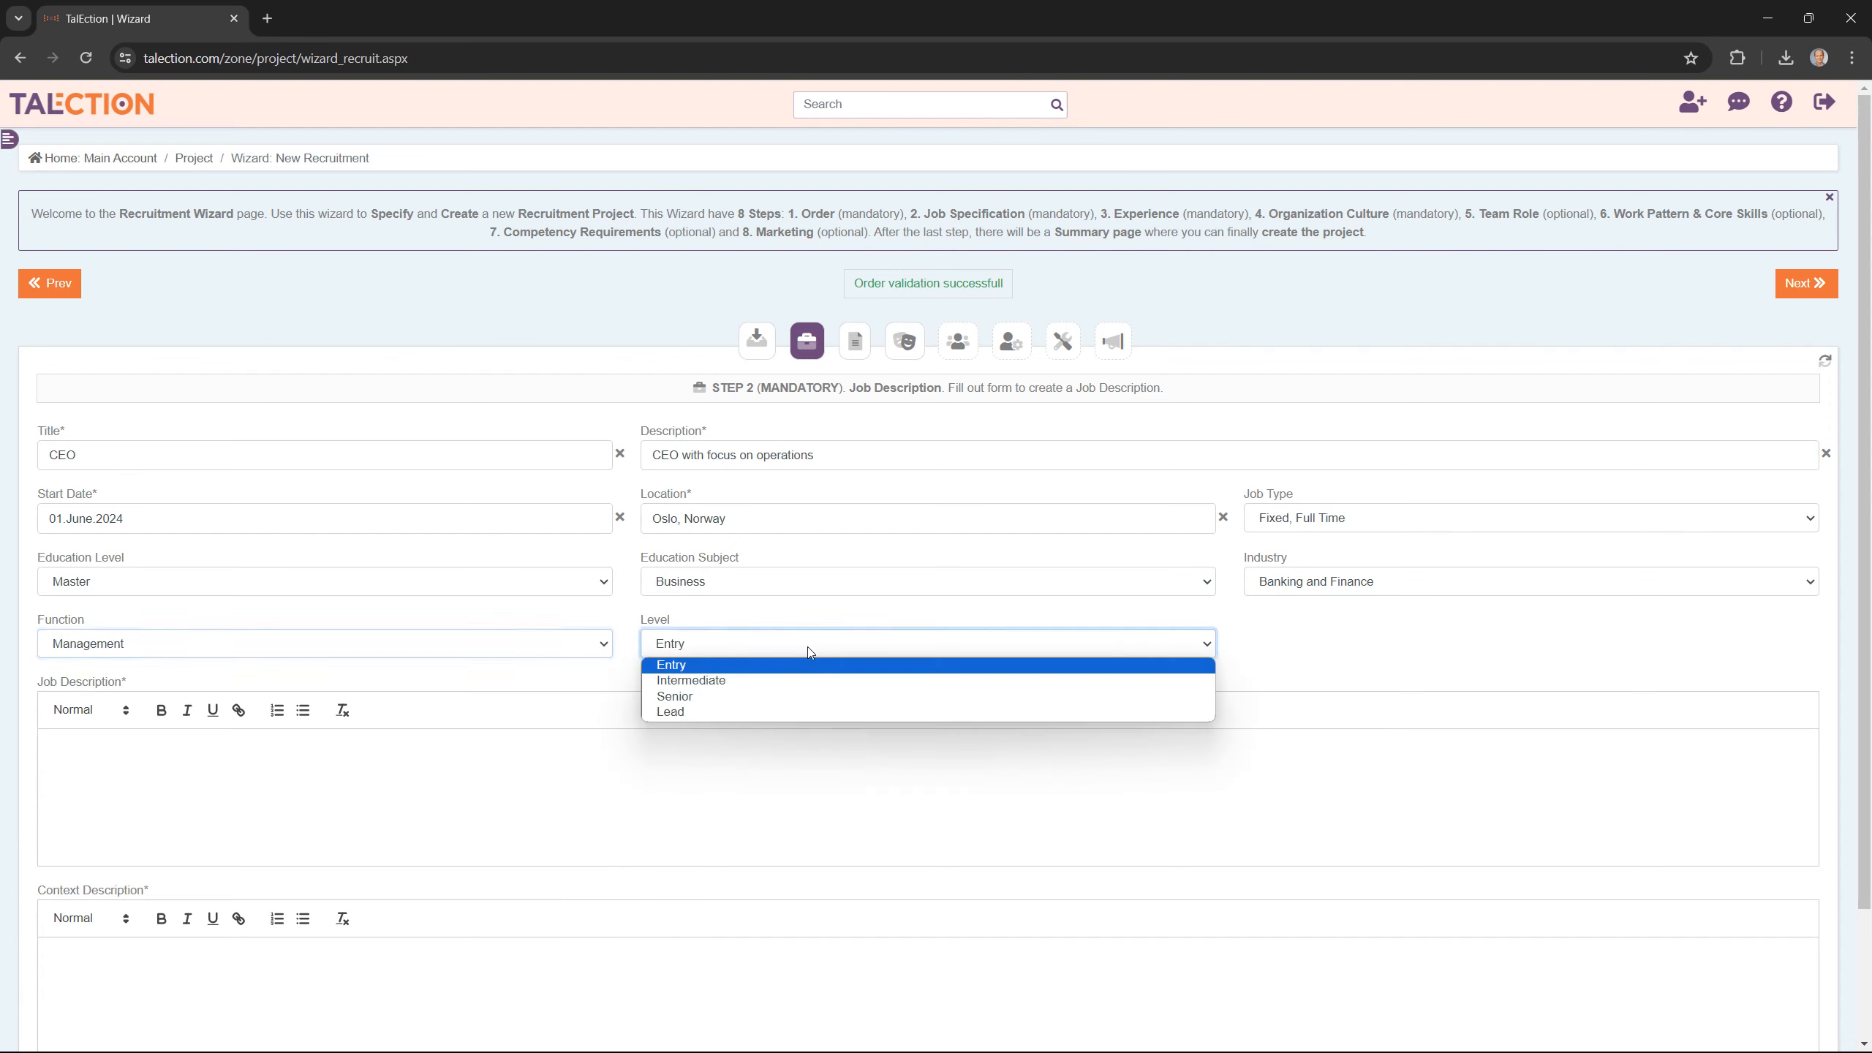
click(715, 712)
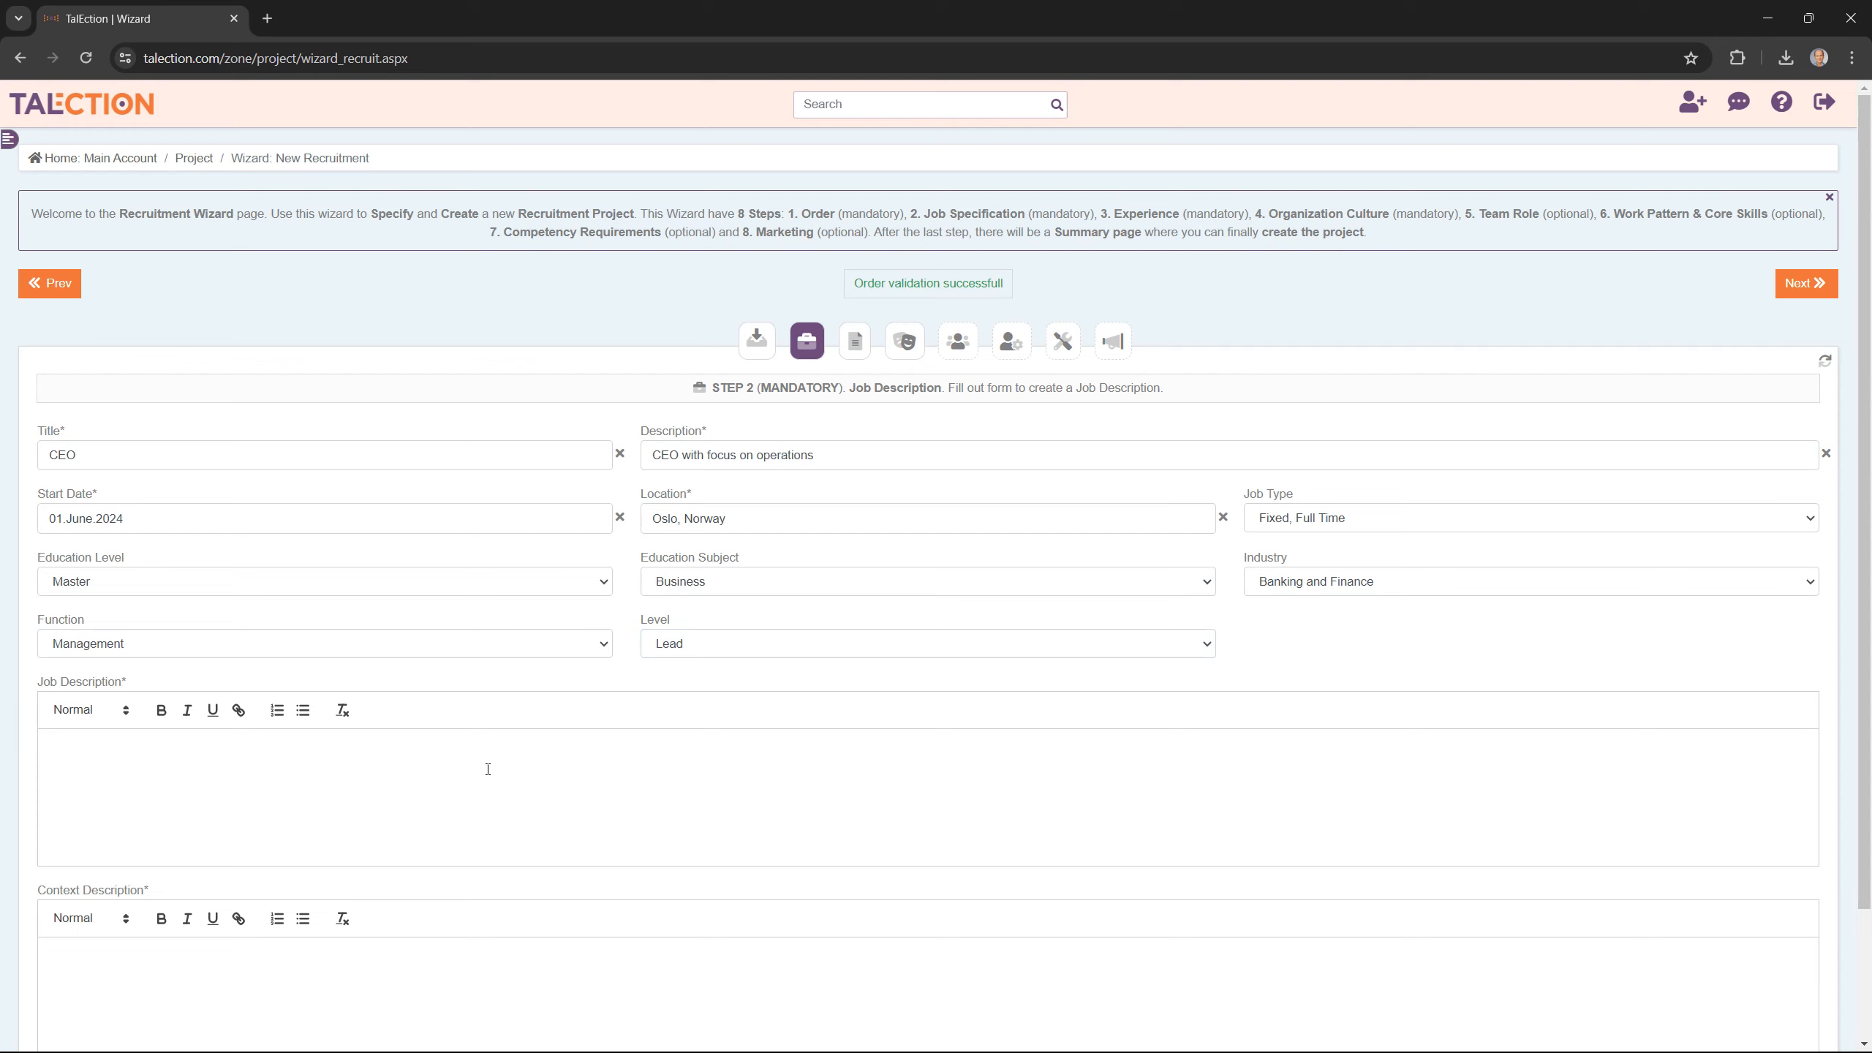
Enter "Bla, bla, bla, bla" as both the job description and the context description.
text(Bla, bla, bla, bla)
scroll(287, 933, down, 2)
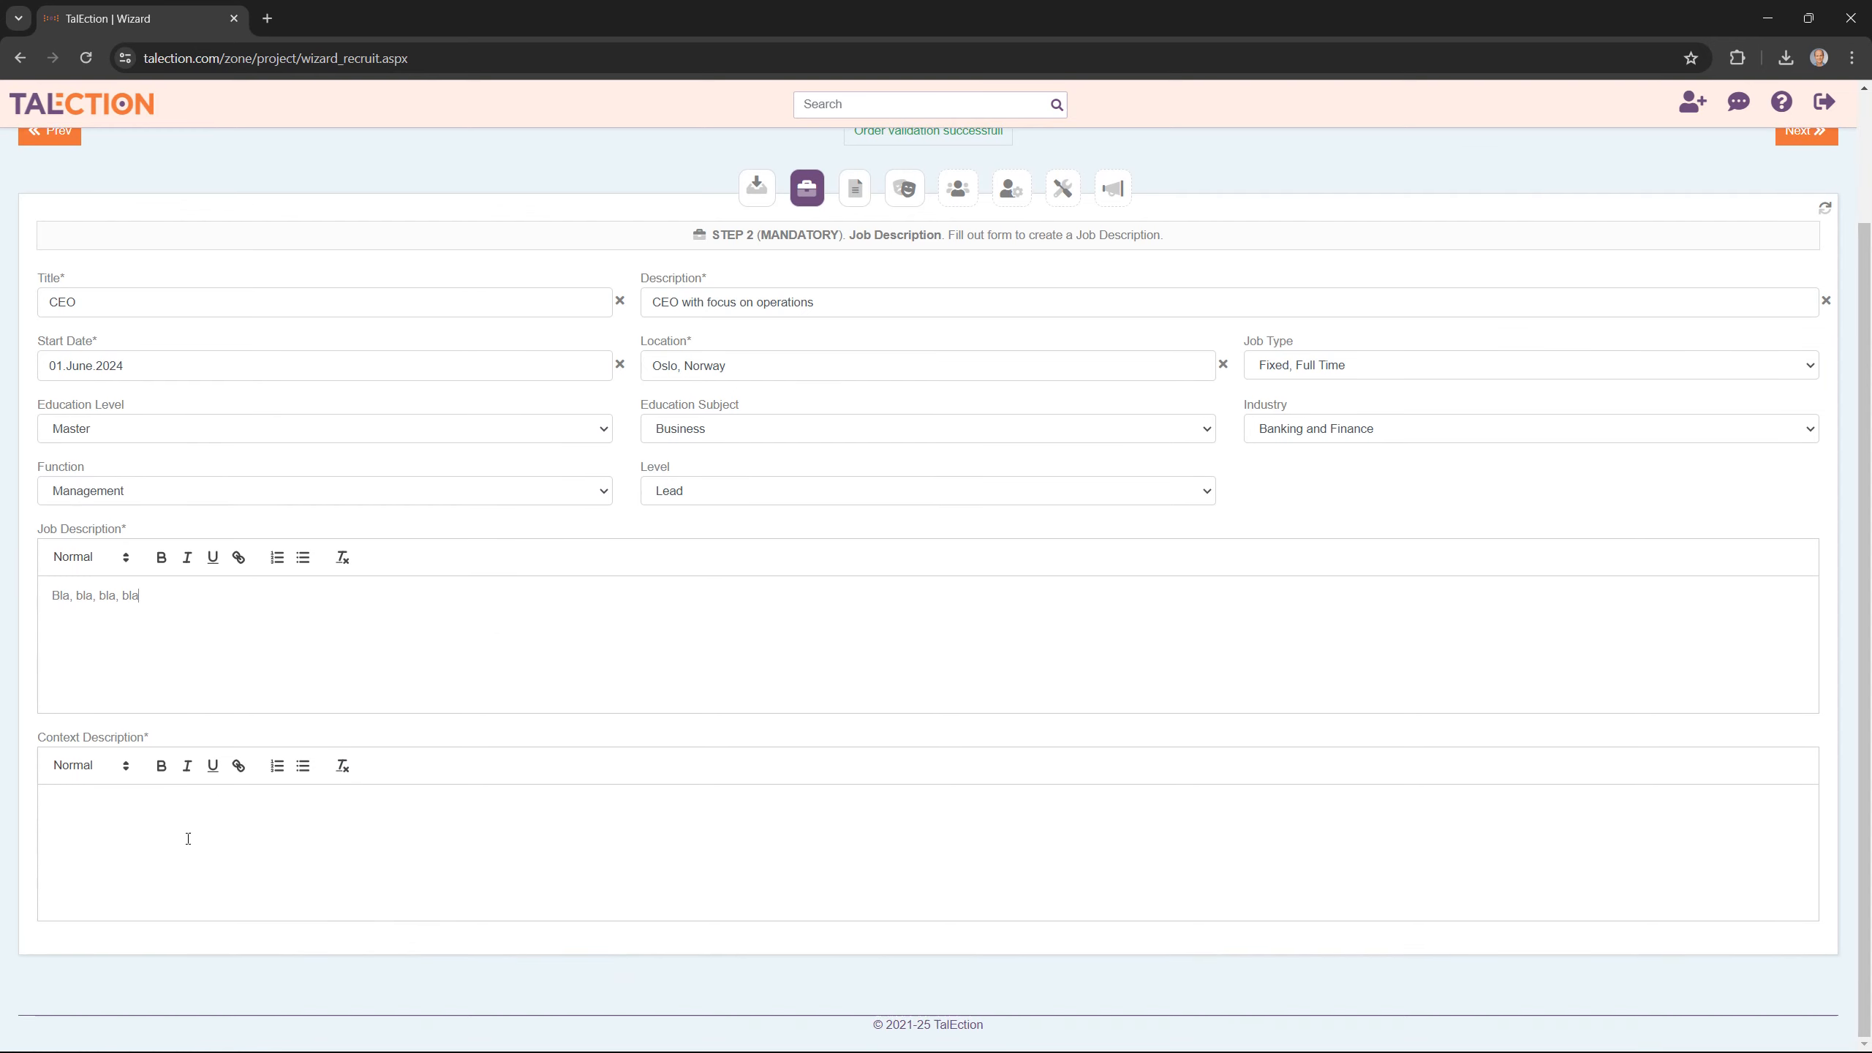
click(186, 817)
text(Bla, bla, b)
text(la, con)
key(BackSpace)
key(BackSpace)
key(BackSpace)
scroll(294, 839, up, 2)
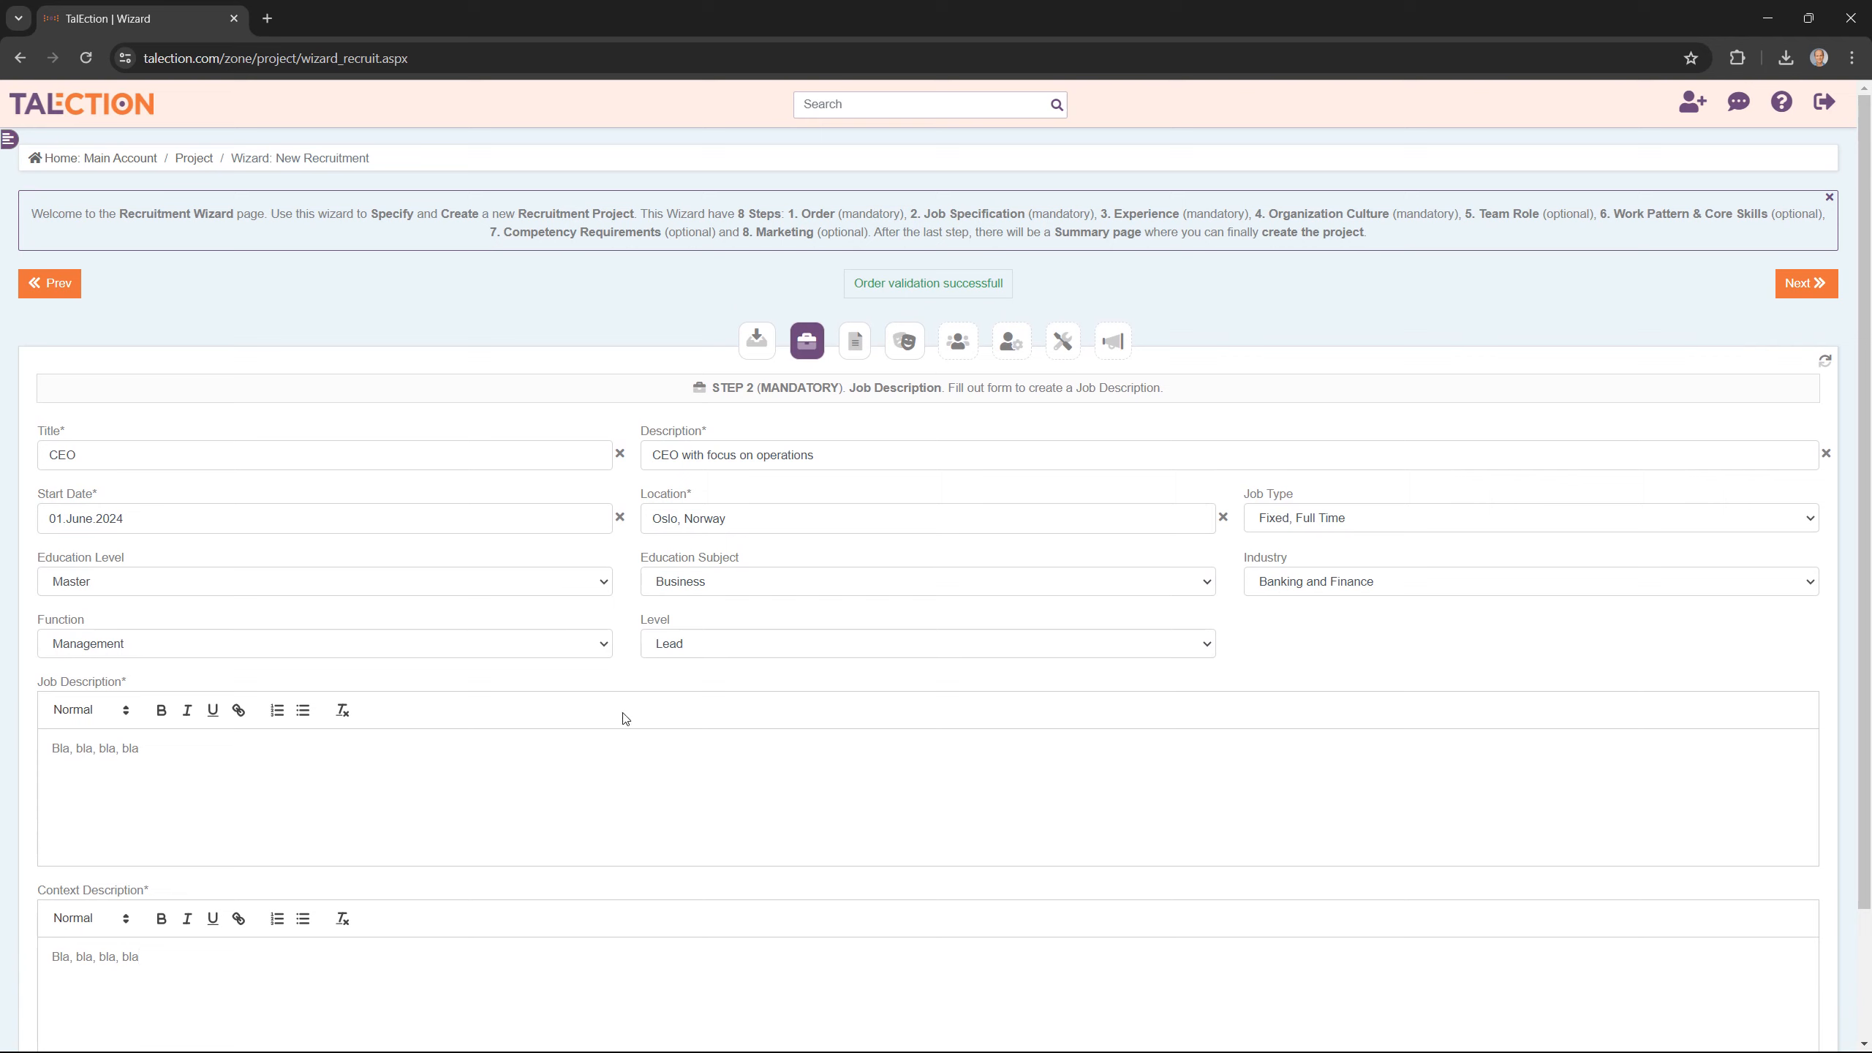
drag(69, 431, 61, 433)
Submit the job description, then review the Experience Pattern's industry, level and function choices and accept them to reach Organization Culture.
click(1811, 285)
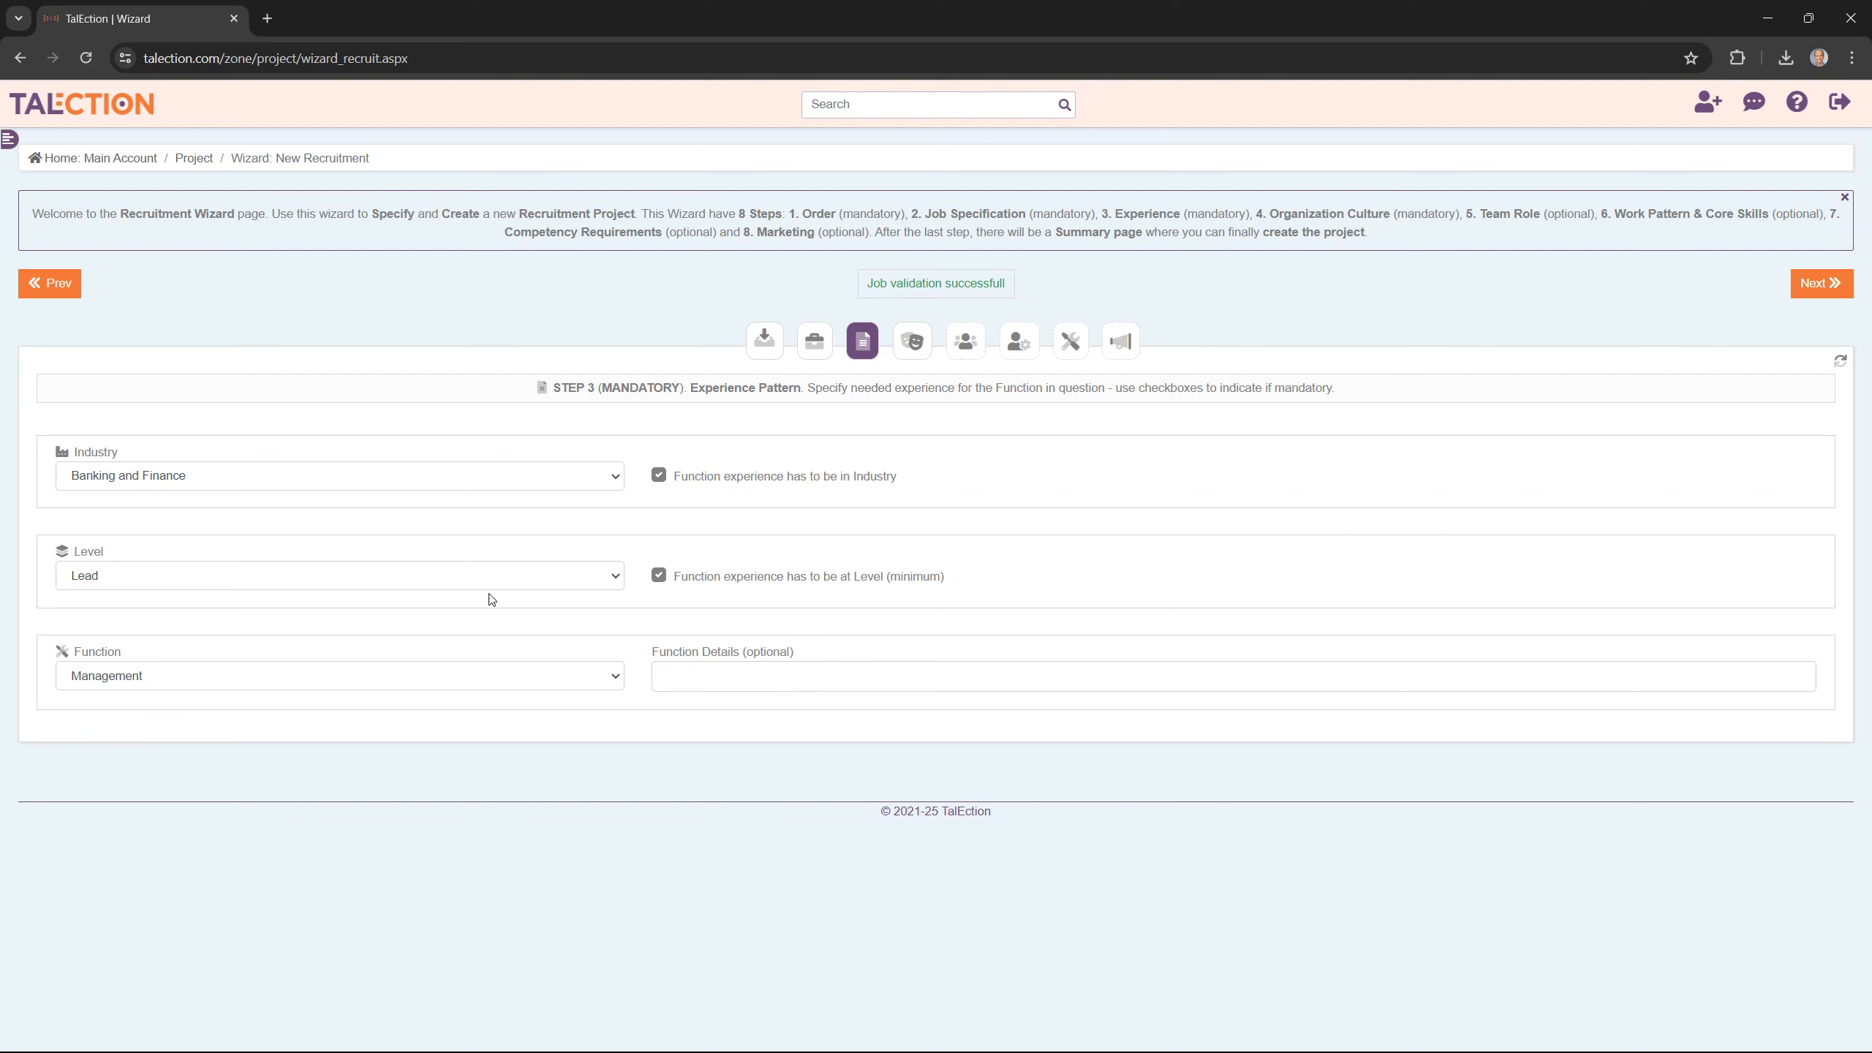
click(240, 478)
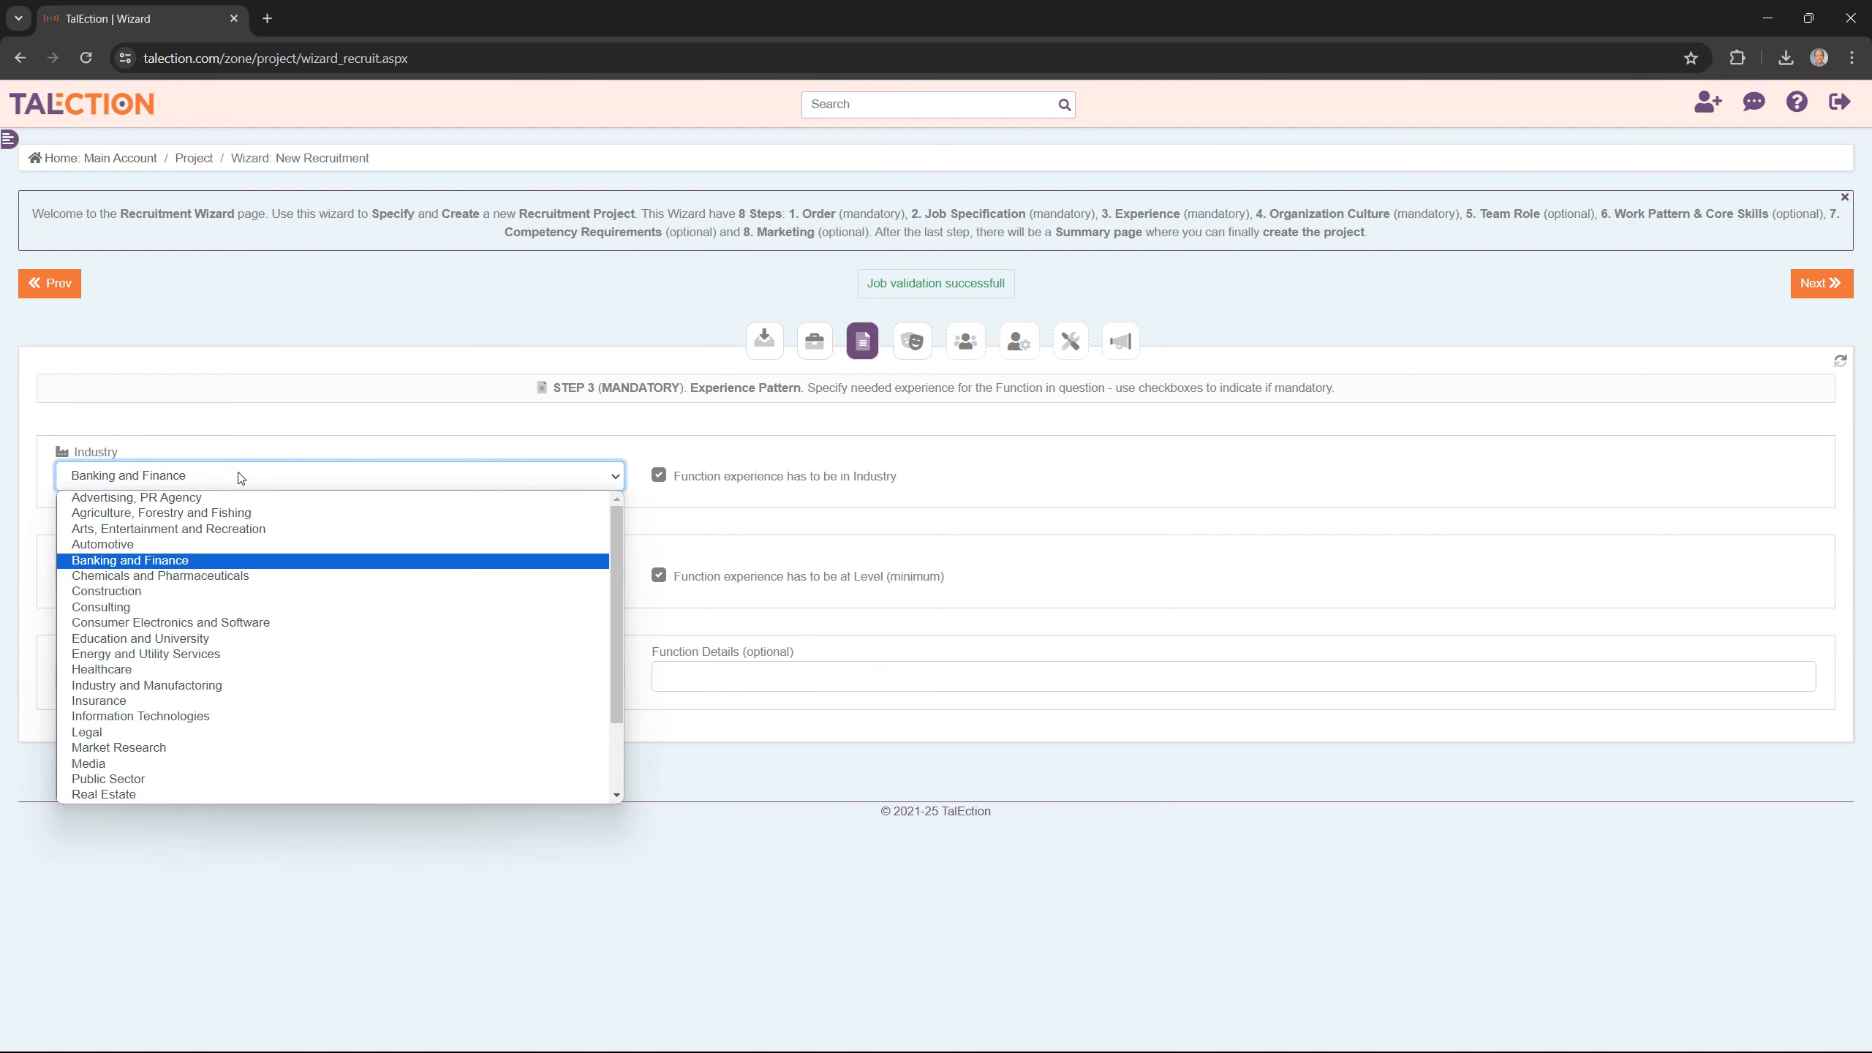
click(239, 478)
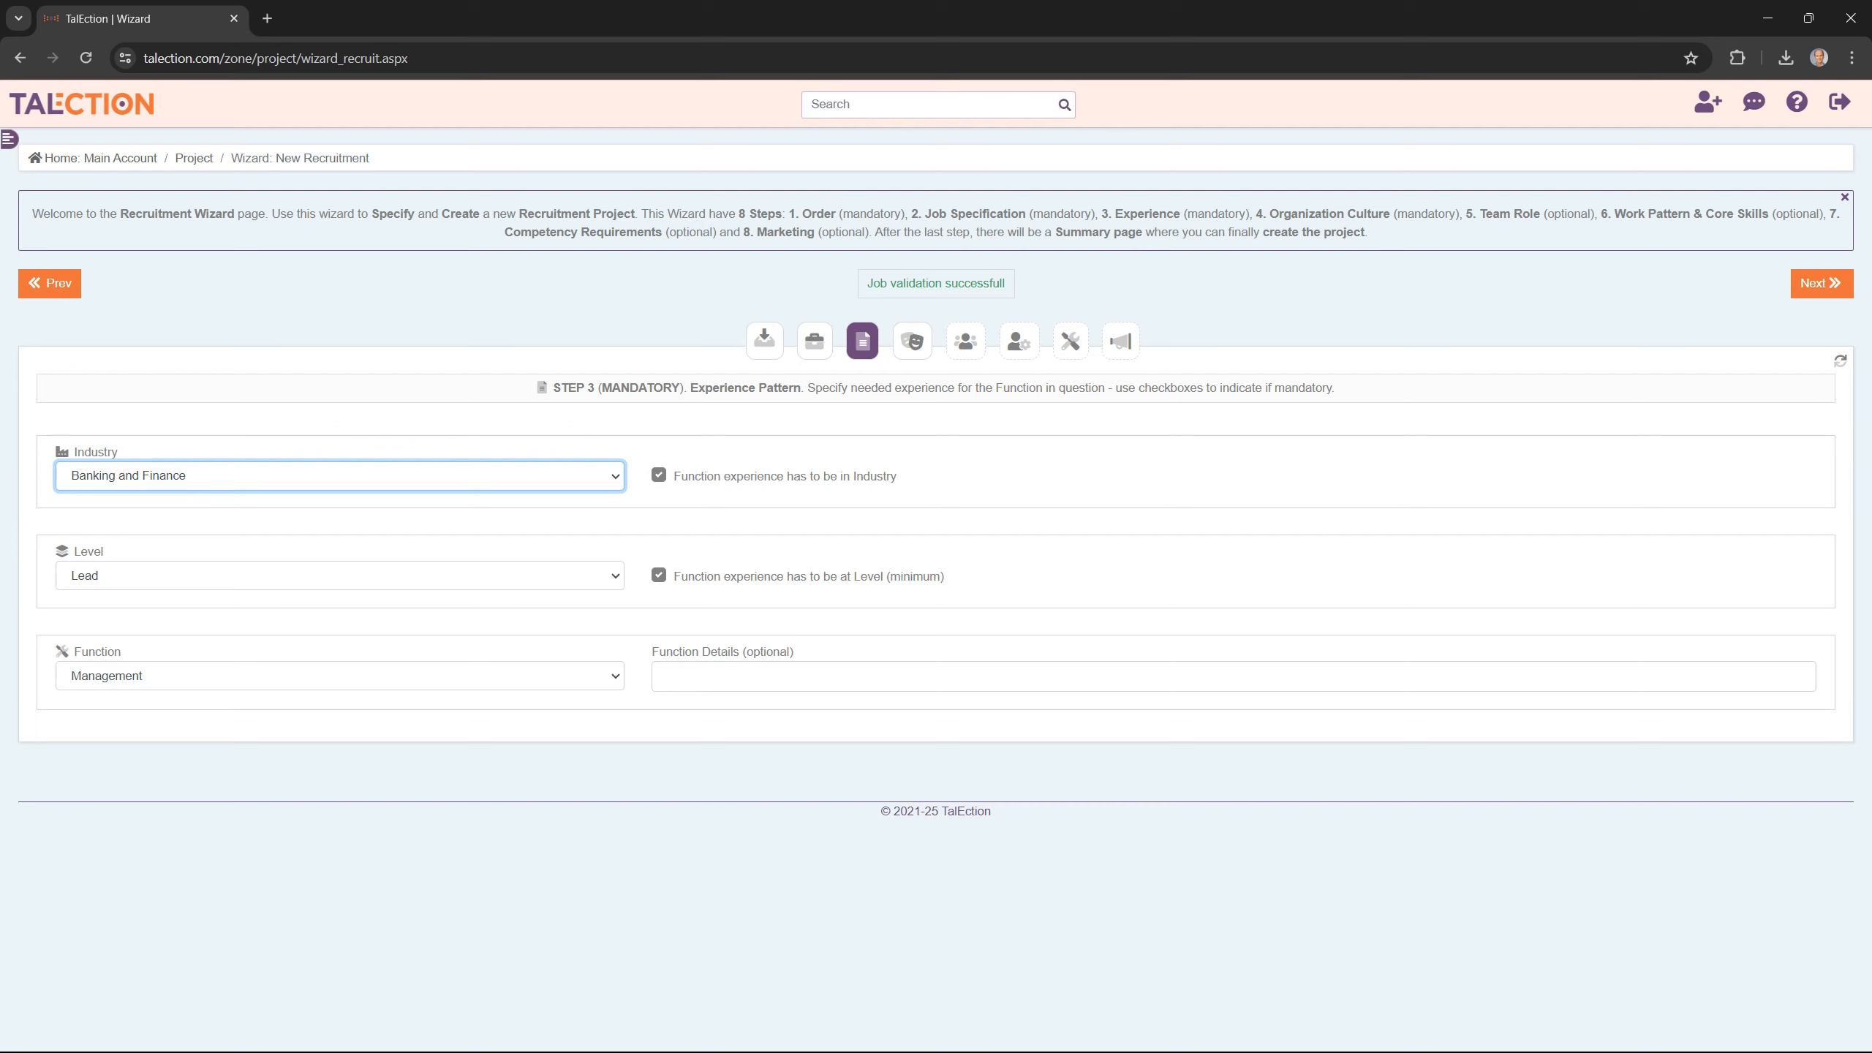
click(208, 577)
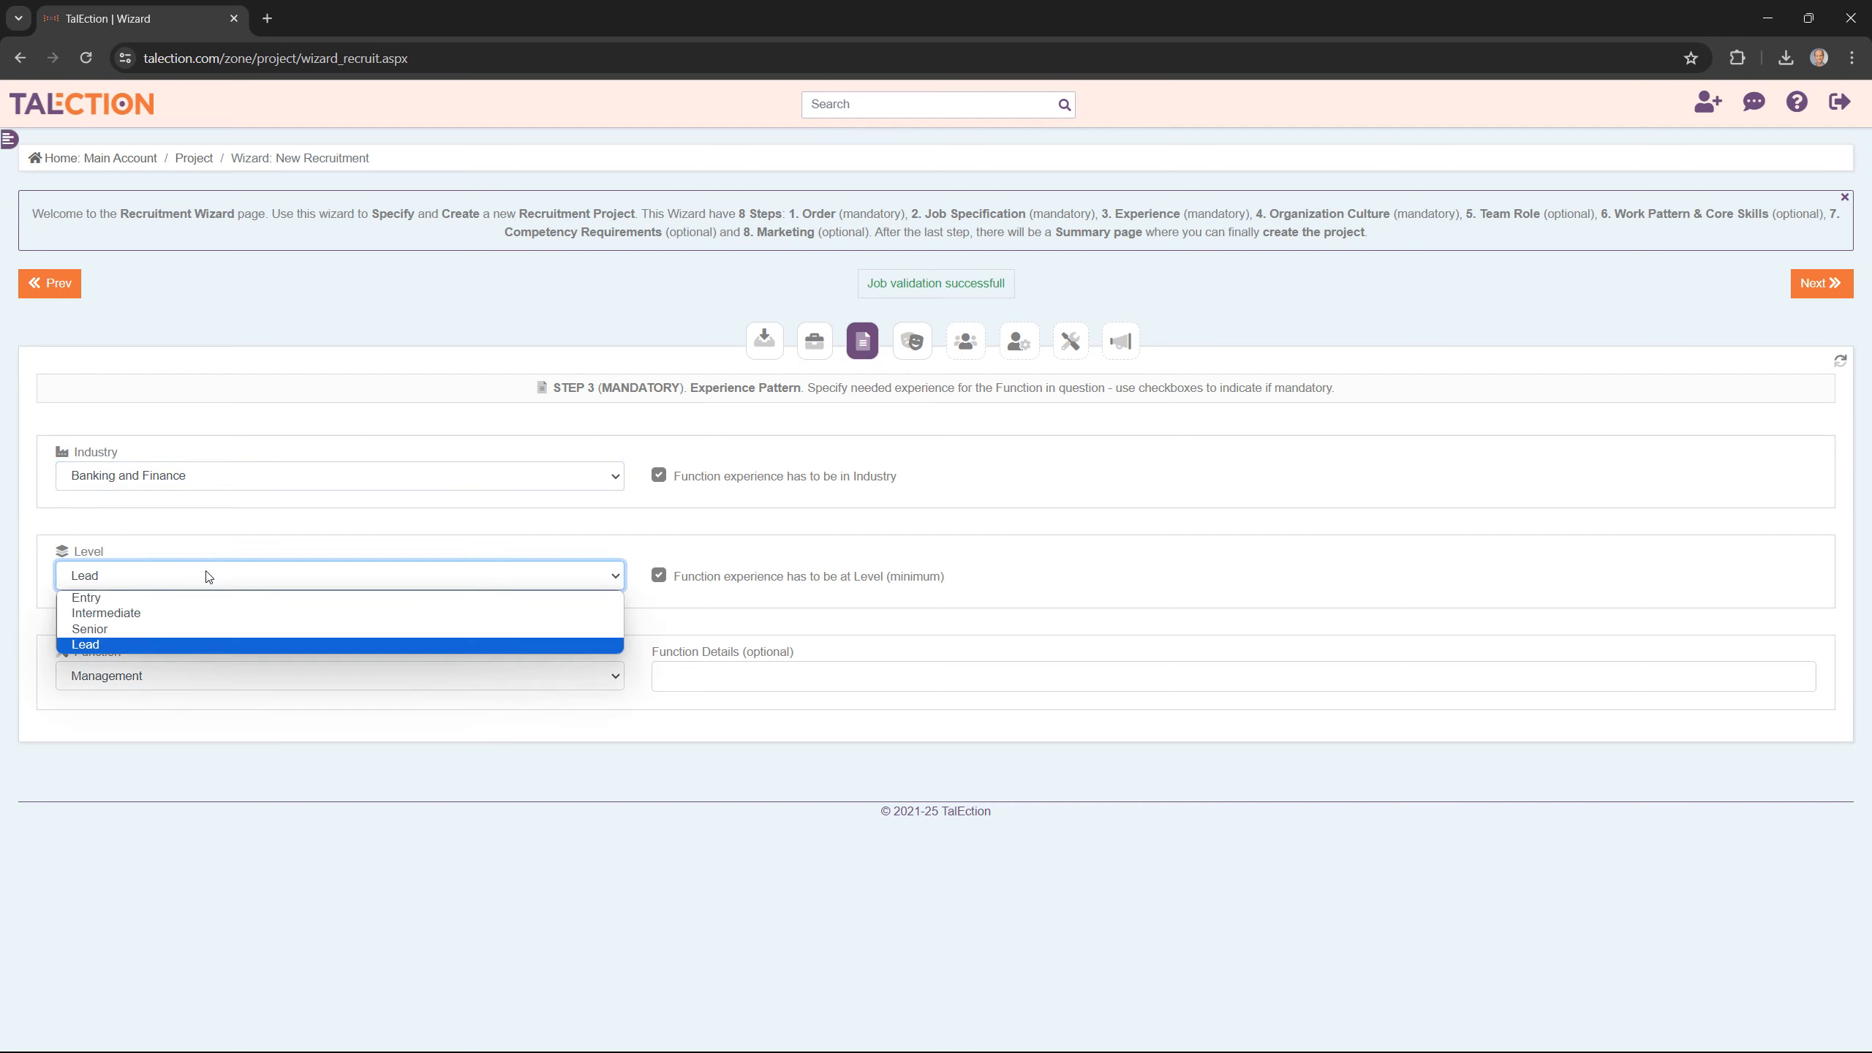
click(208, 576)
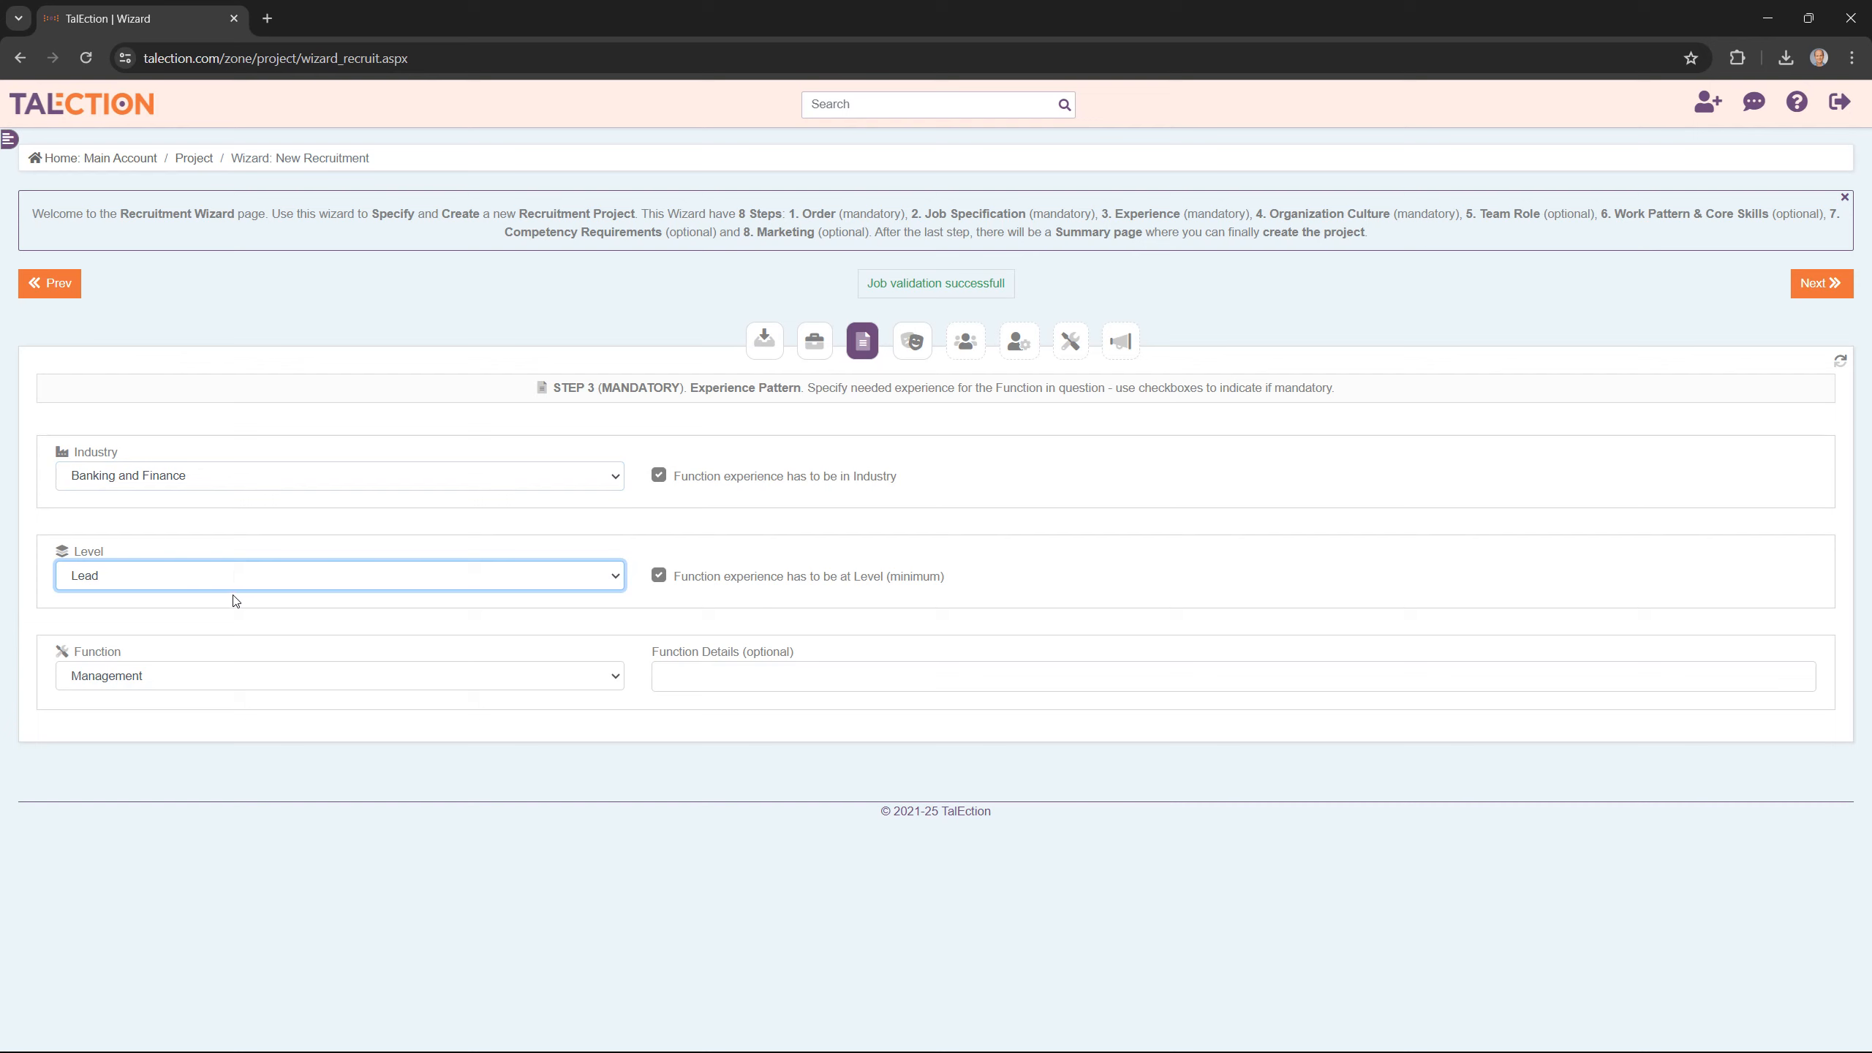
click(288, 608)
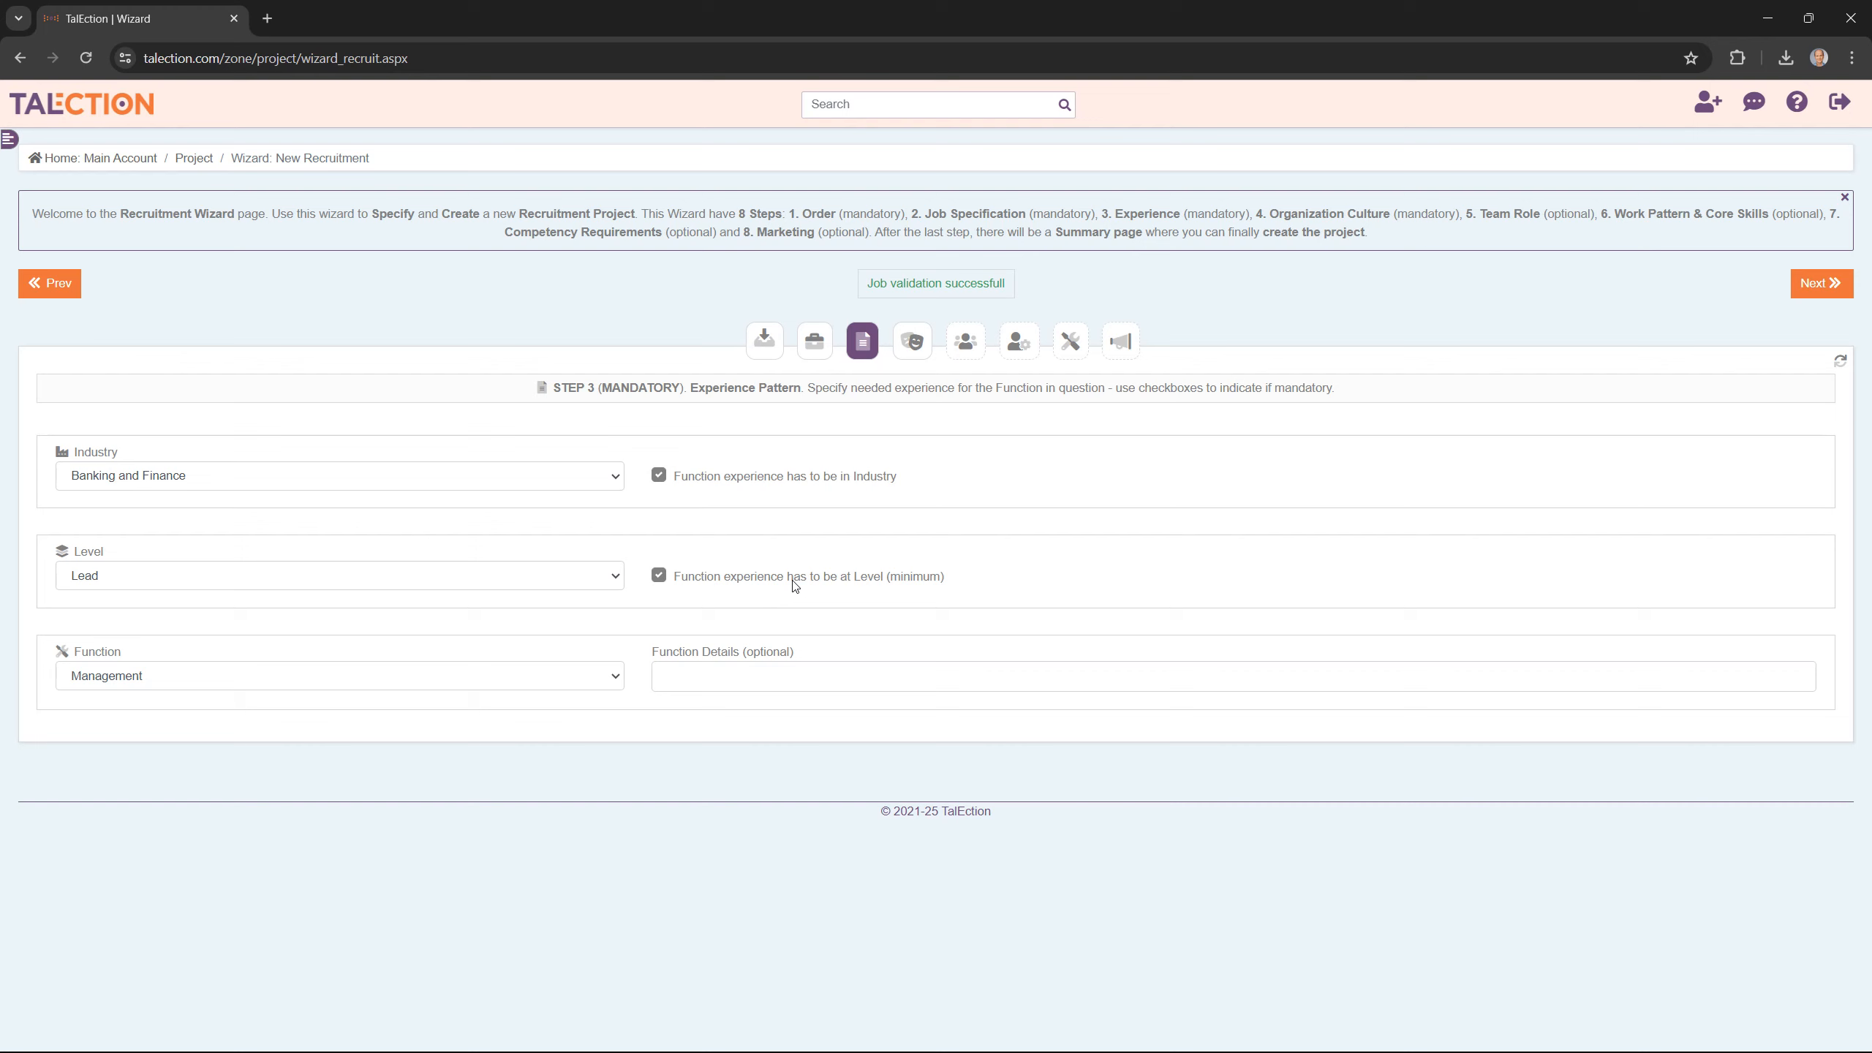
click(266, 687)
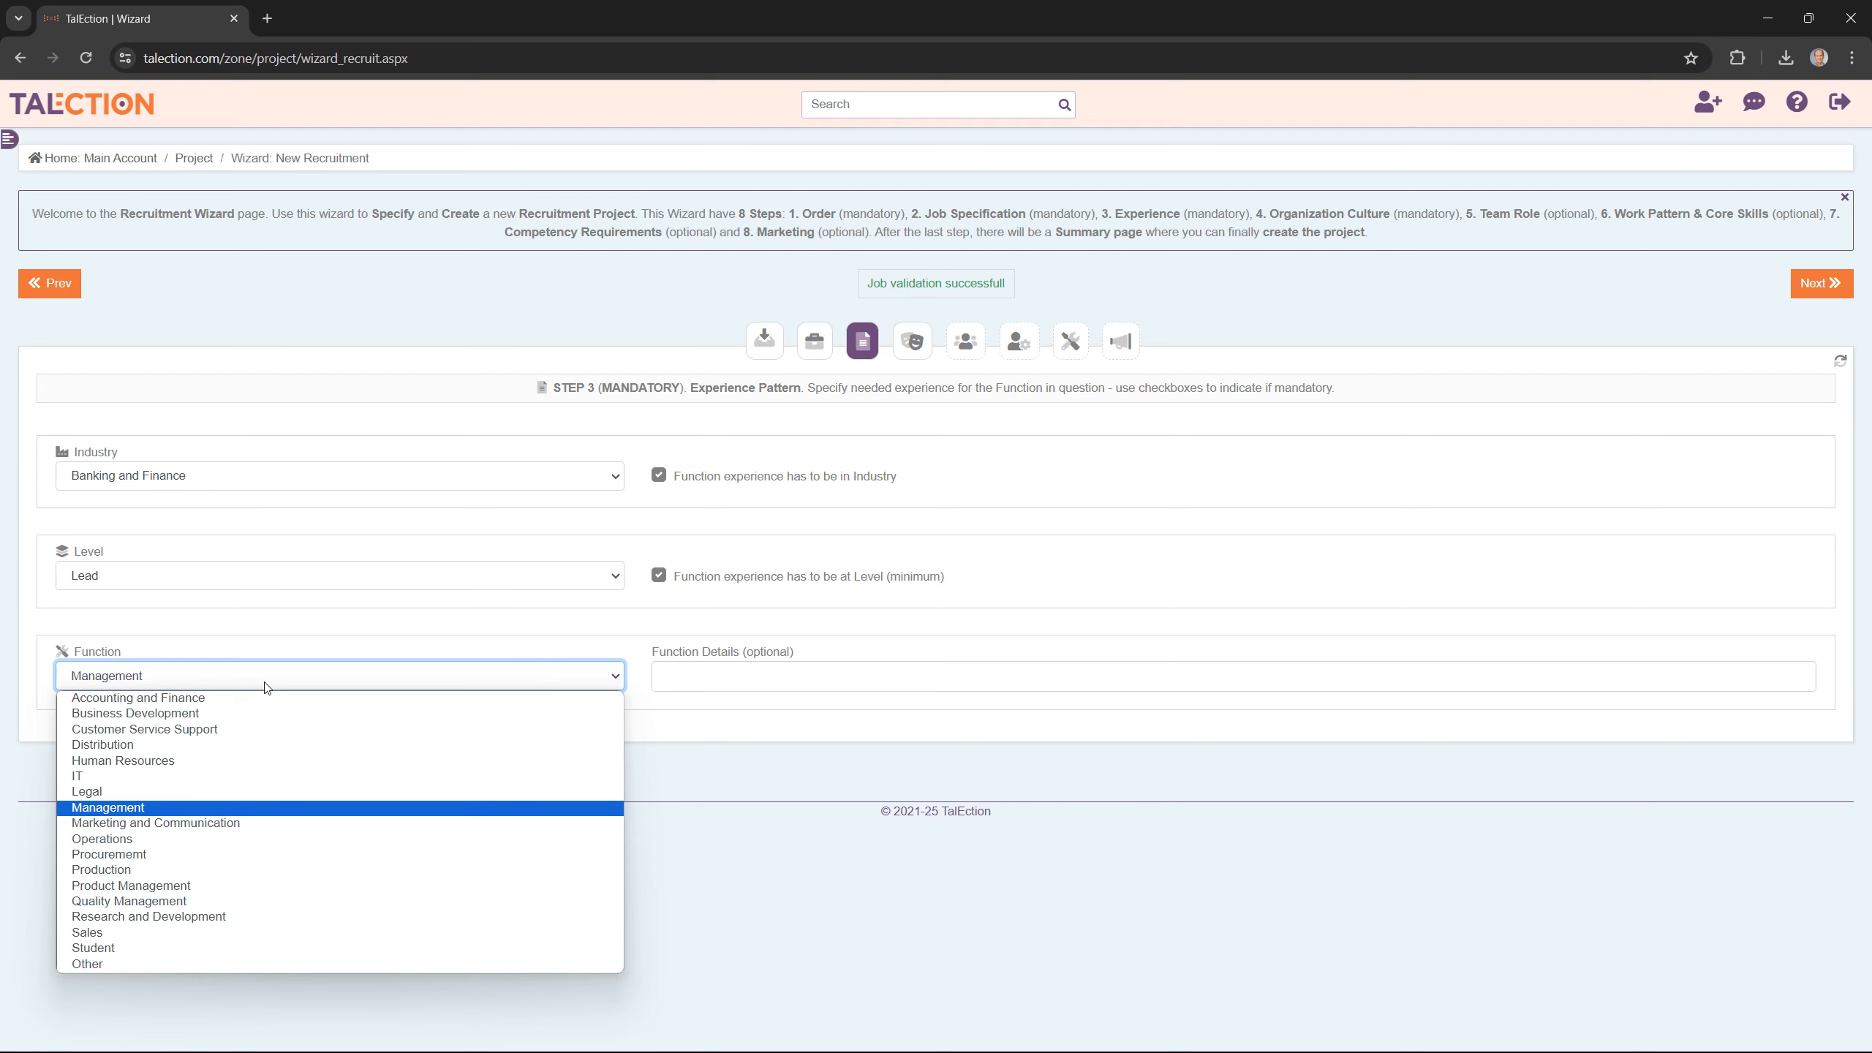
click(761, 677)
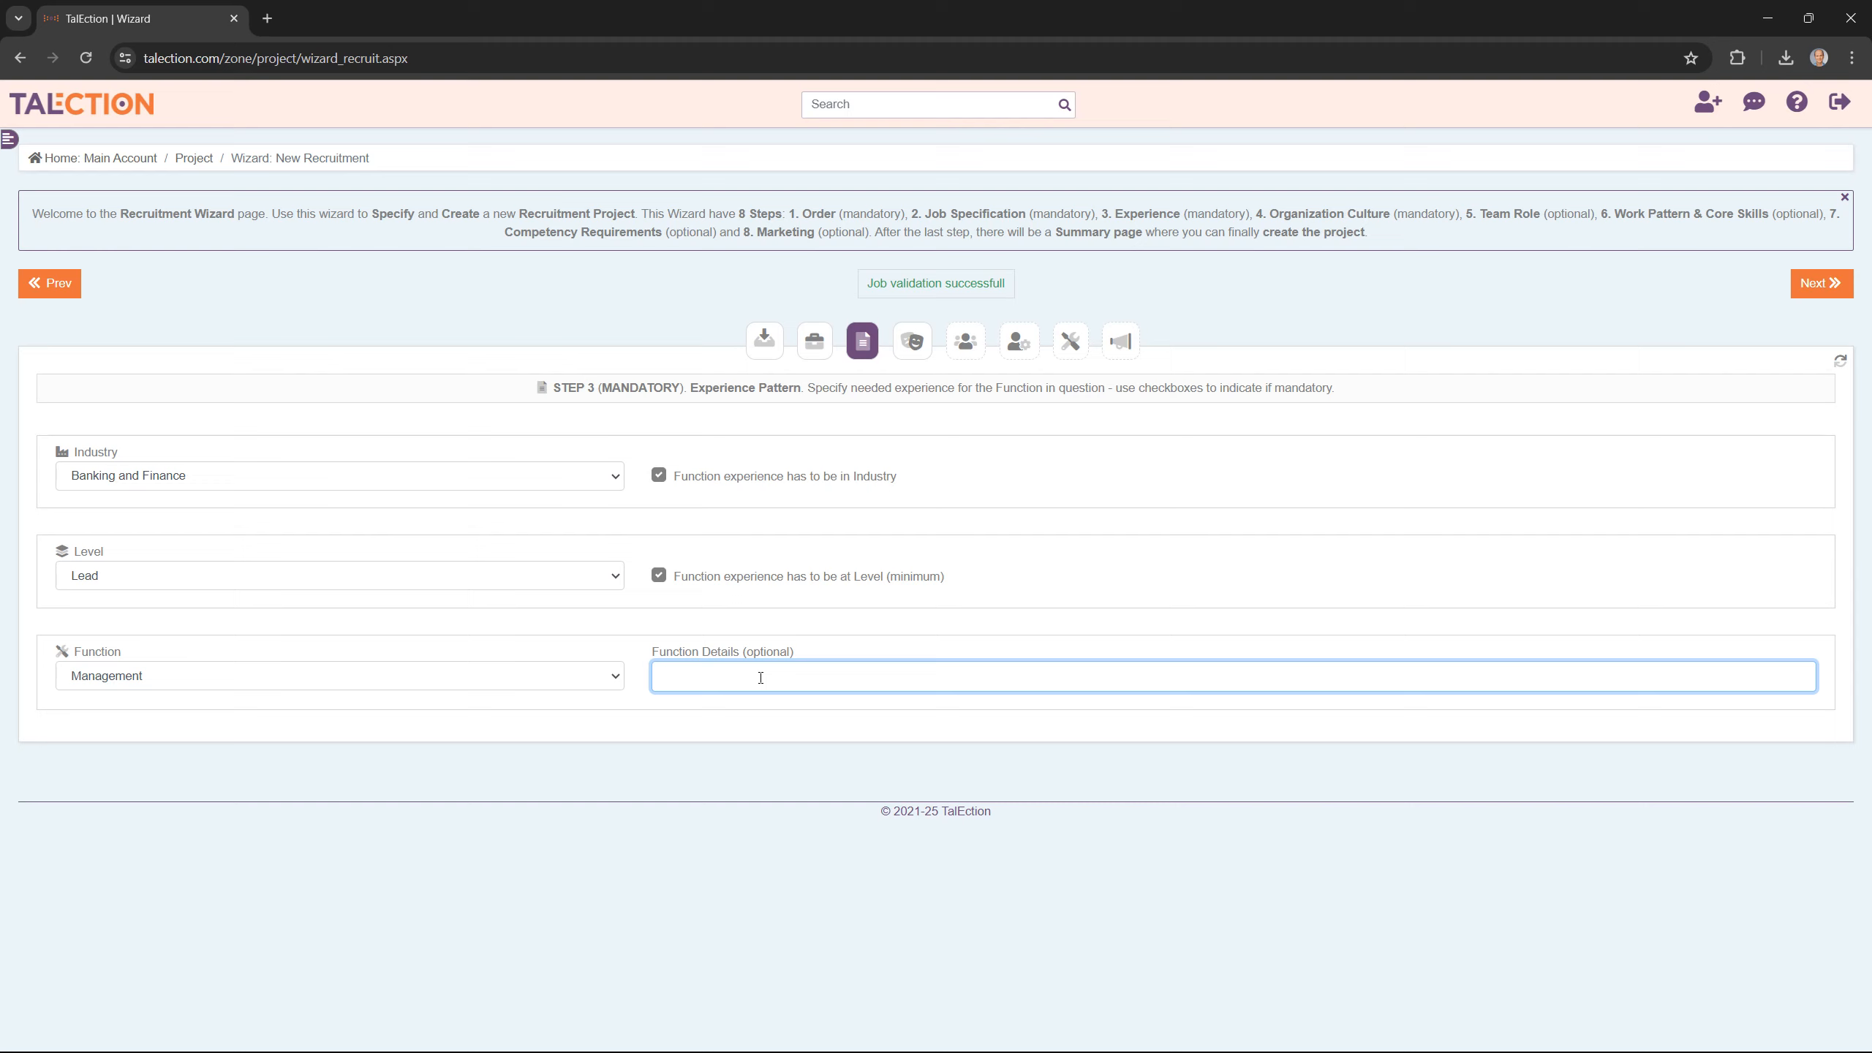
click(1820, 284)
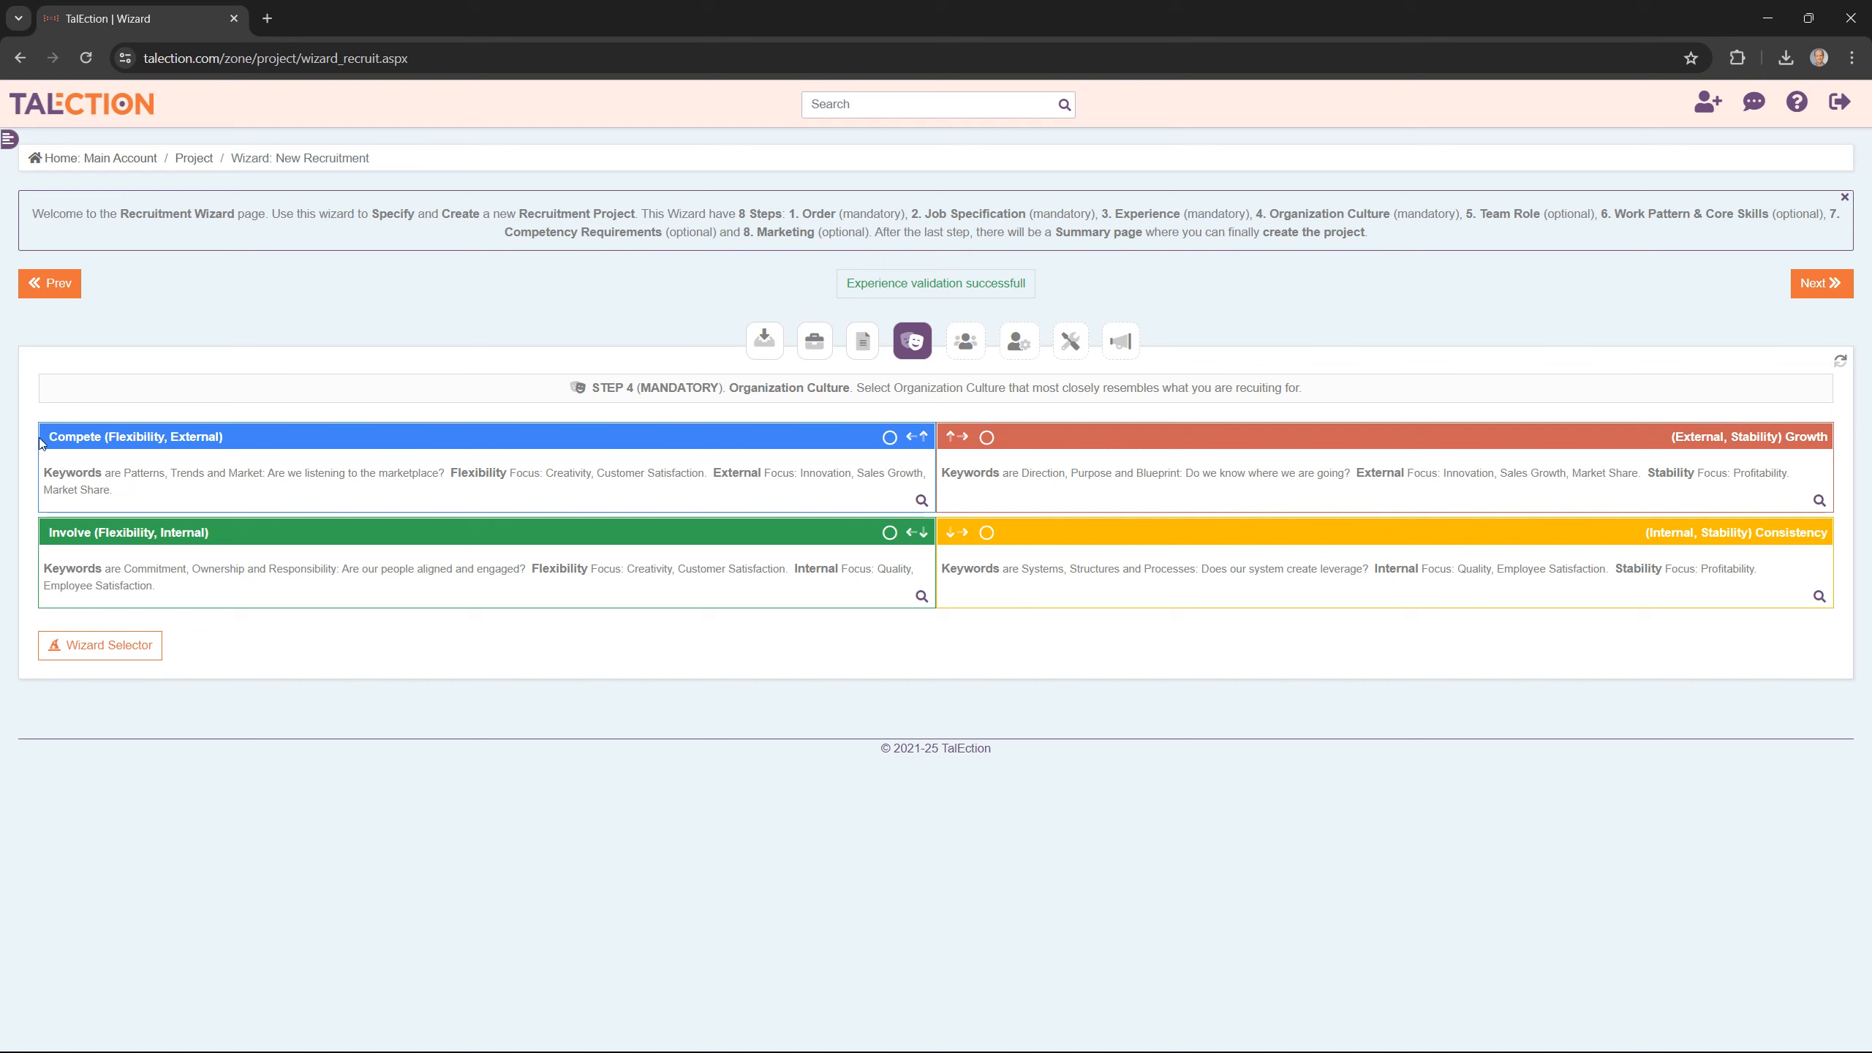
Try selecting the Consistency, Involve and Compete organization cultures in turn.
drag(57, 438, 259, 434)
click(259, 433)
click(987, 532)
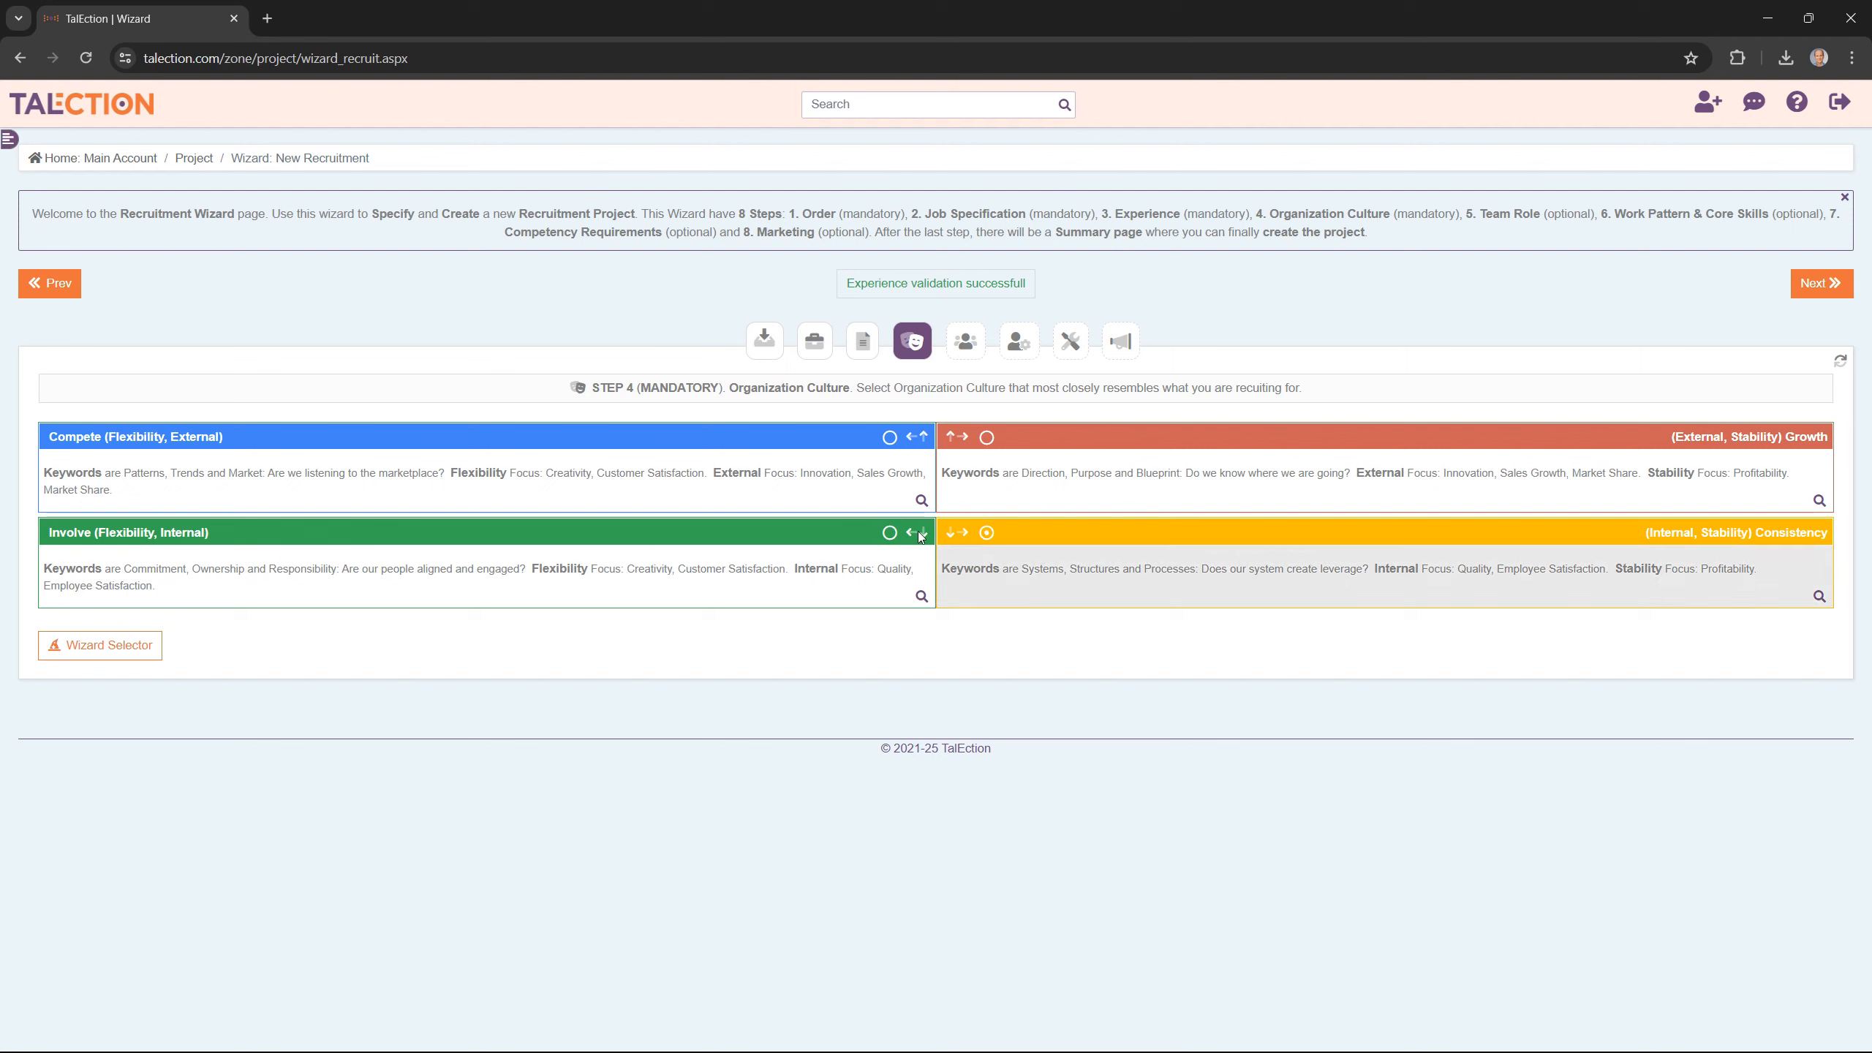
click(890, 532)
click(888, 438)
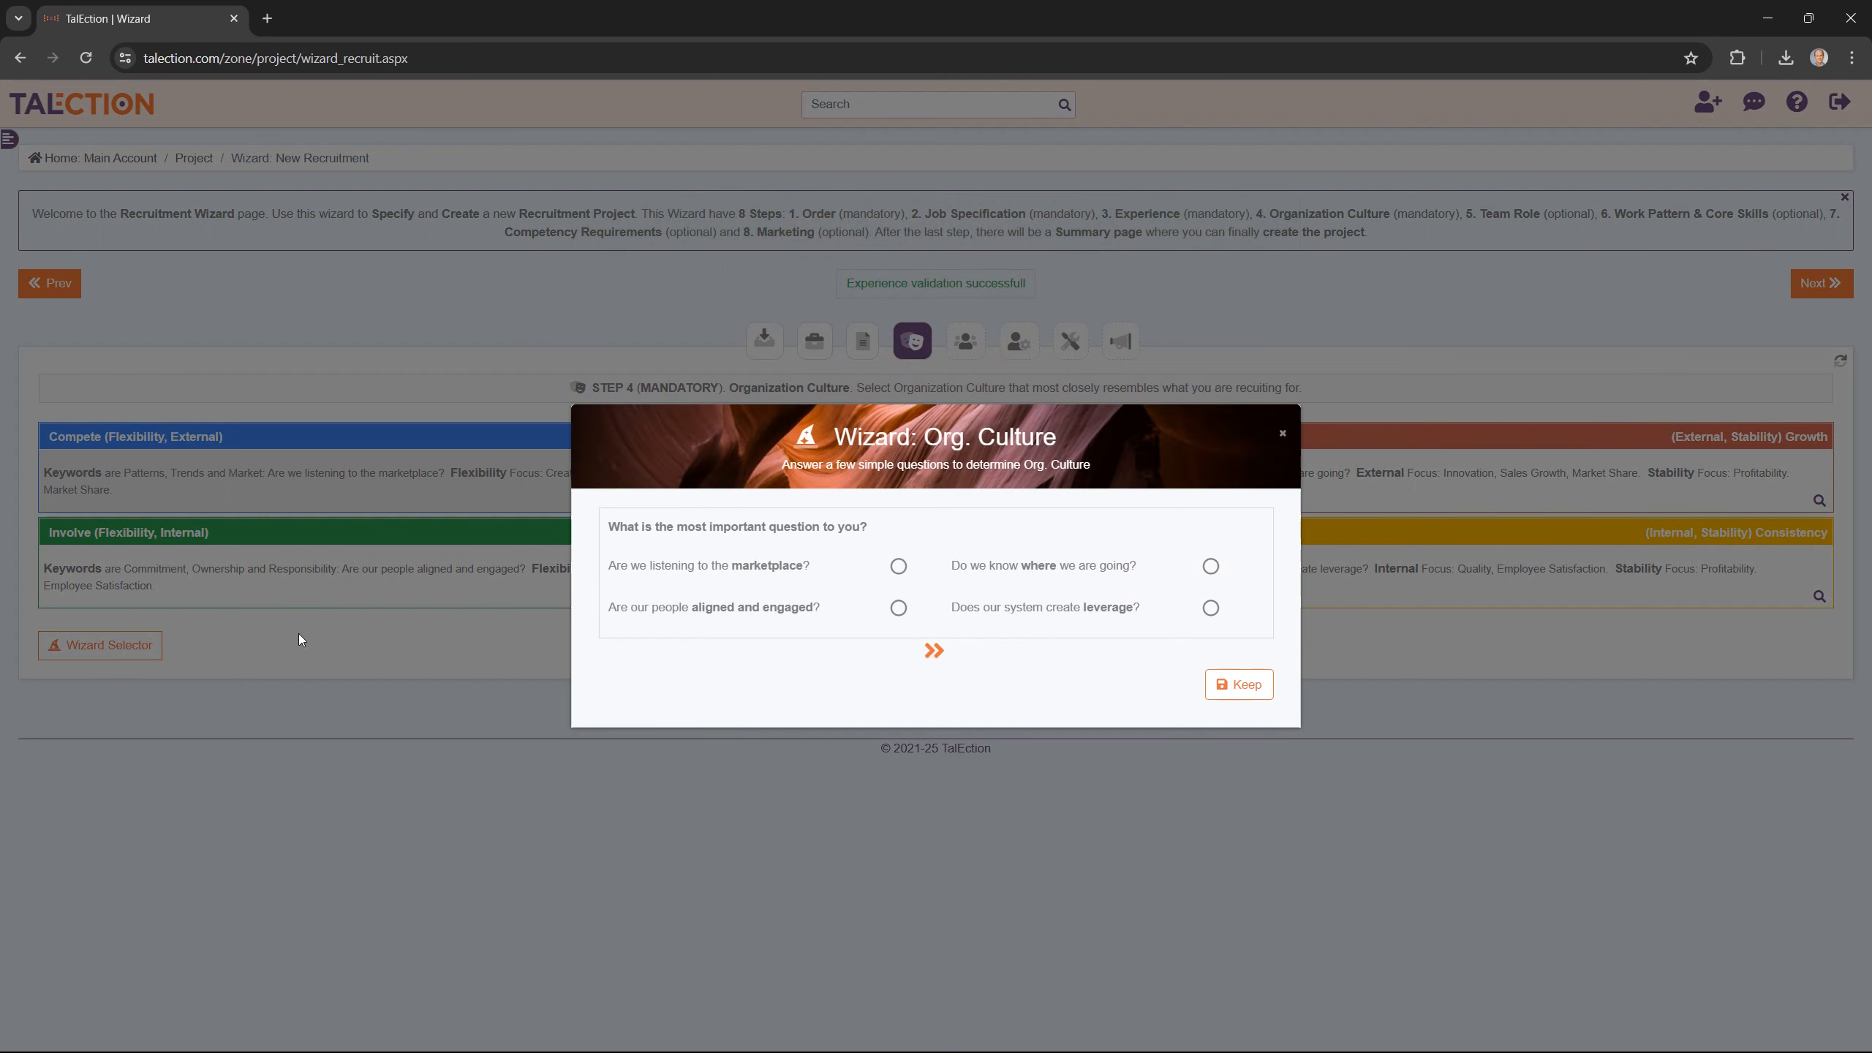
Answer the Org. Culture wizard with "Do we know where we are going?", Flexibility and External focus, and keep its recommended culture.
click(898, 566)
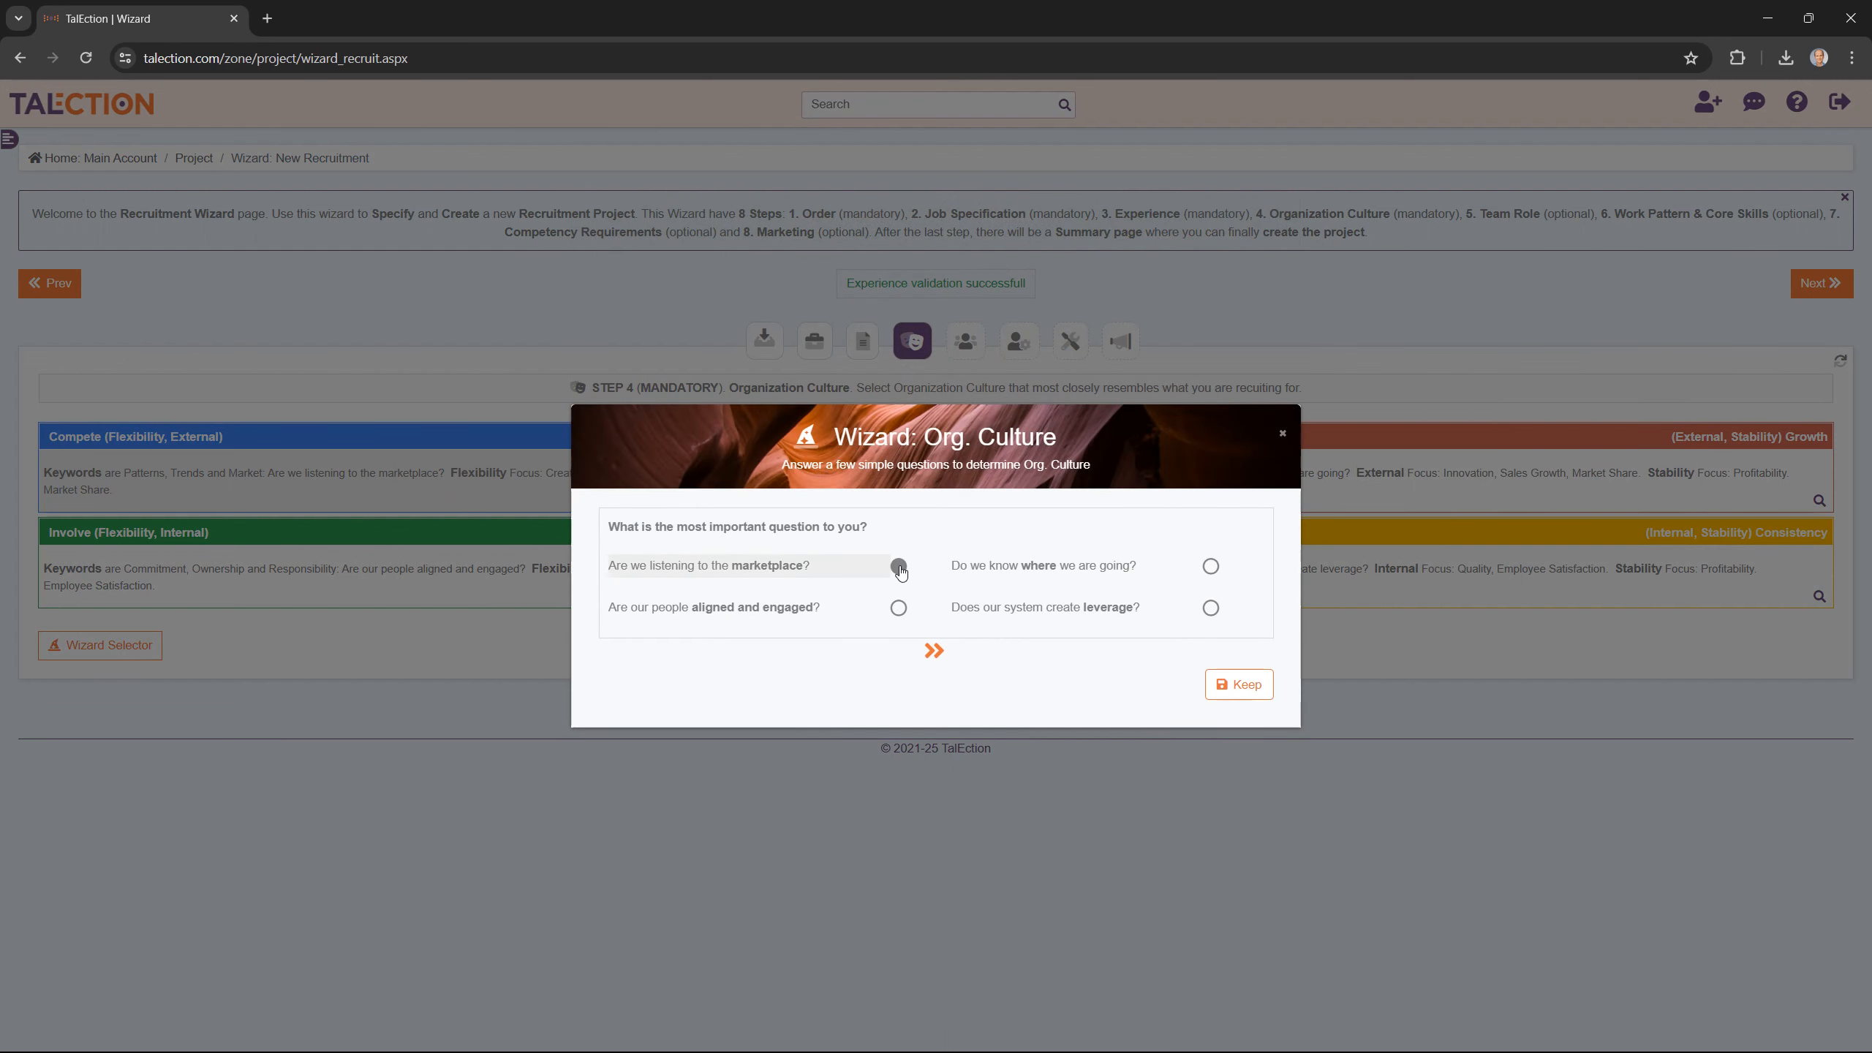
click(898, 609)
click(1210, 566)
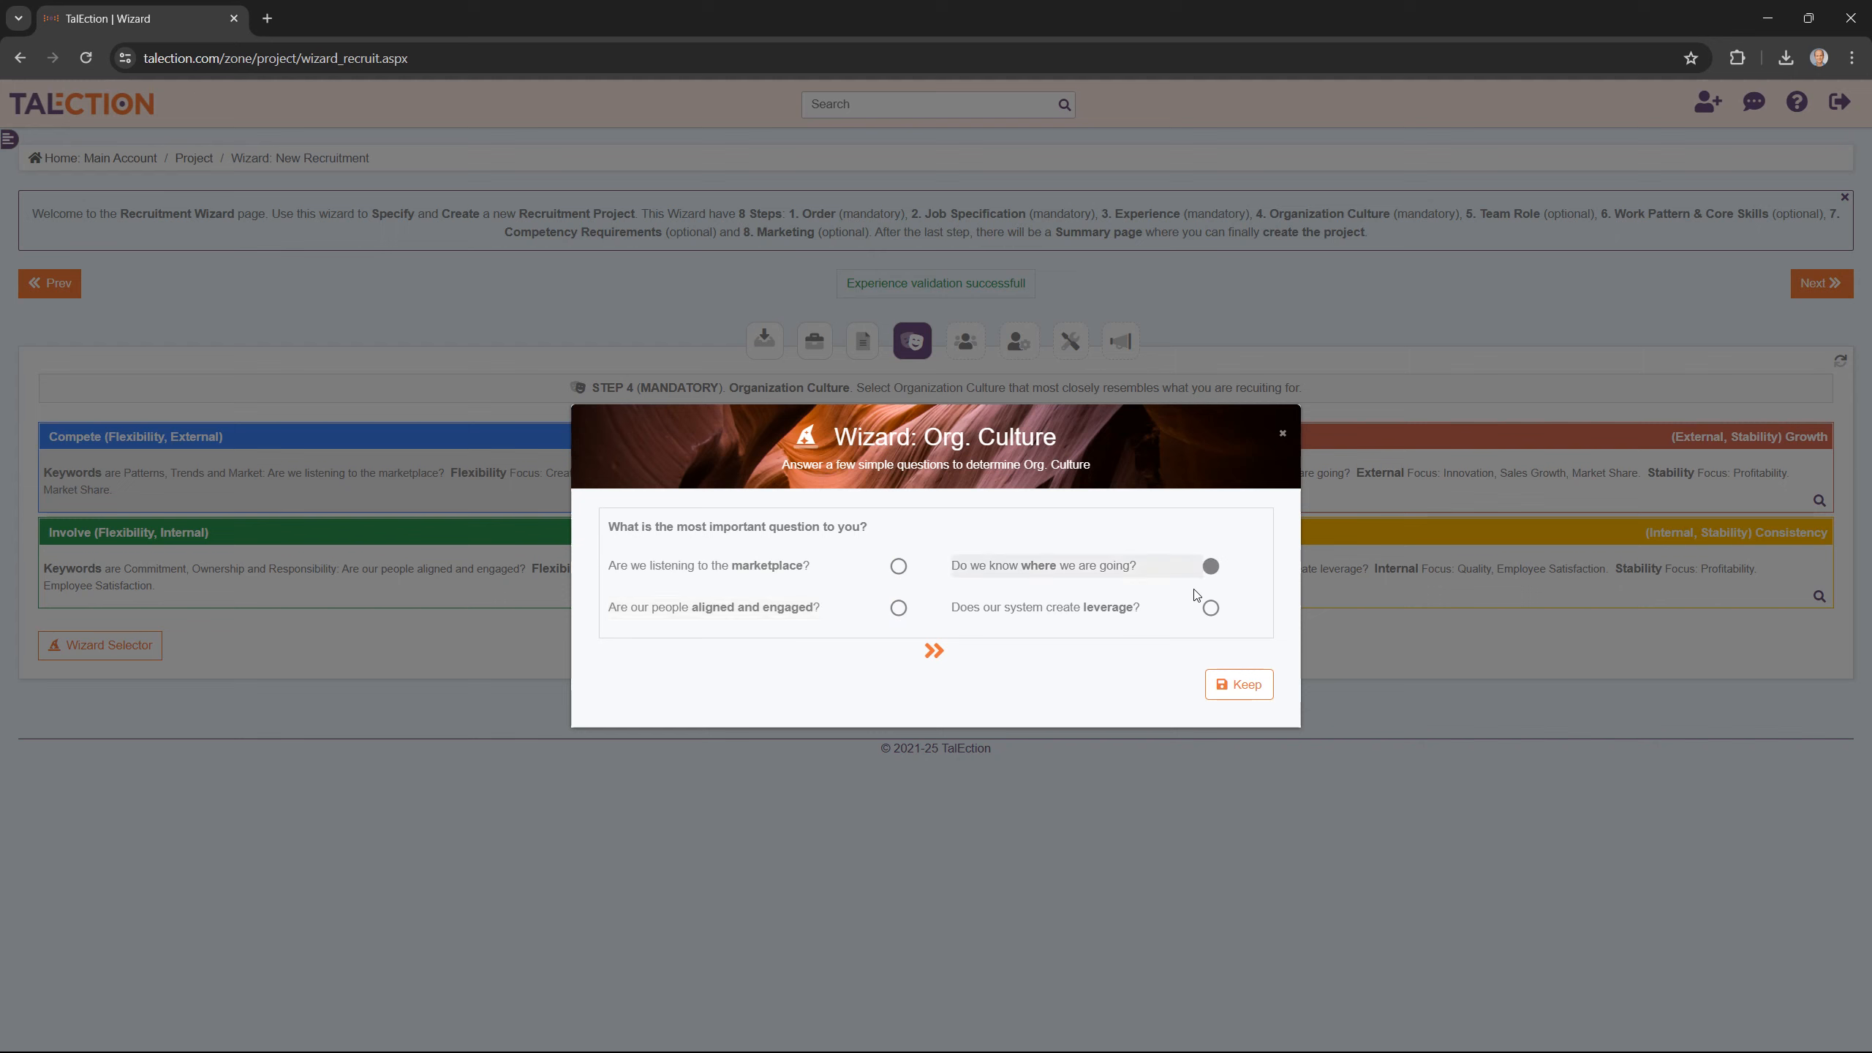
click(933, 652)
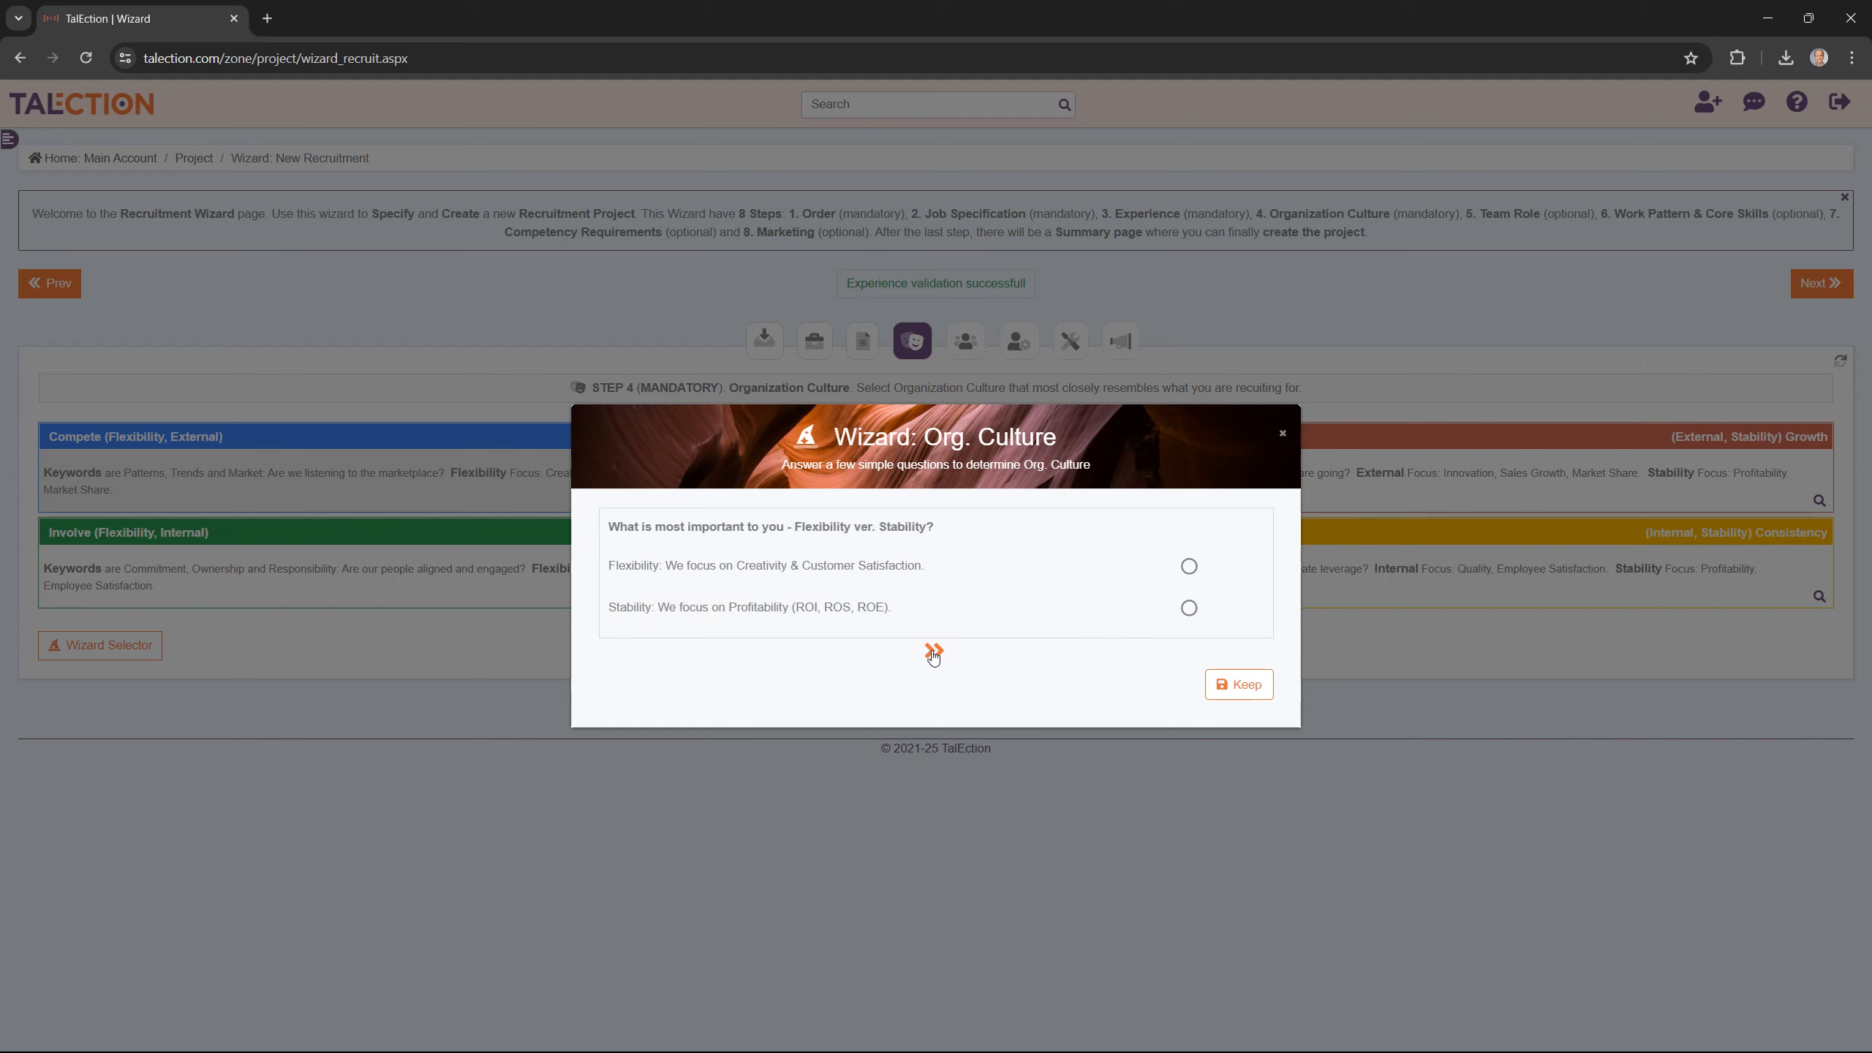
click(1189, 566)
click(939, 654)
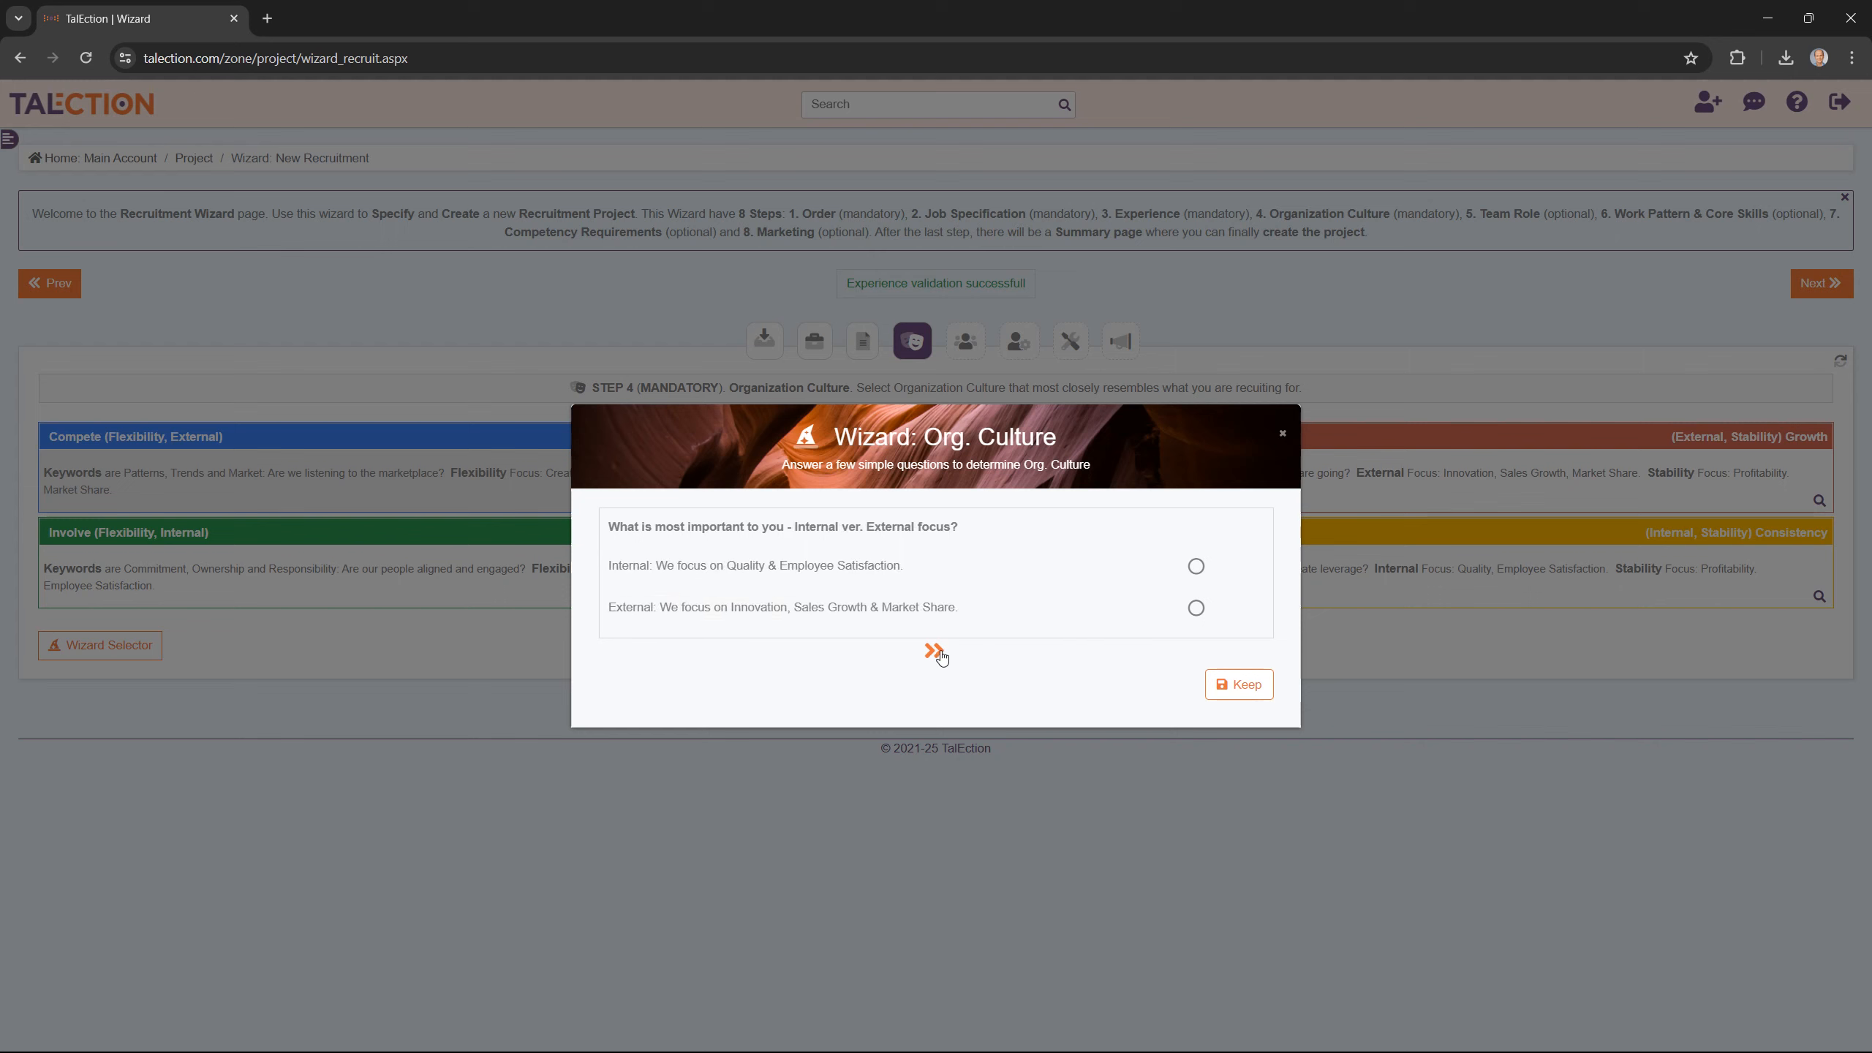
click(1195, 608)
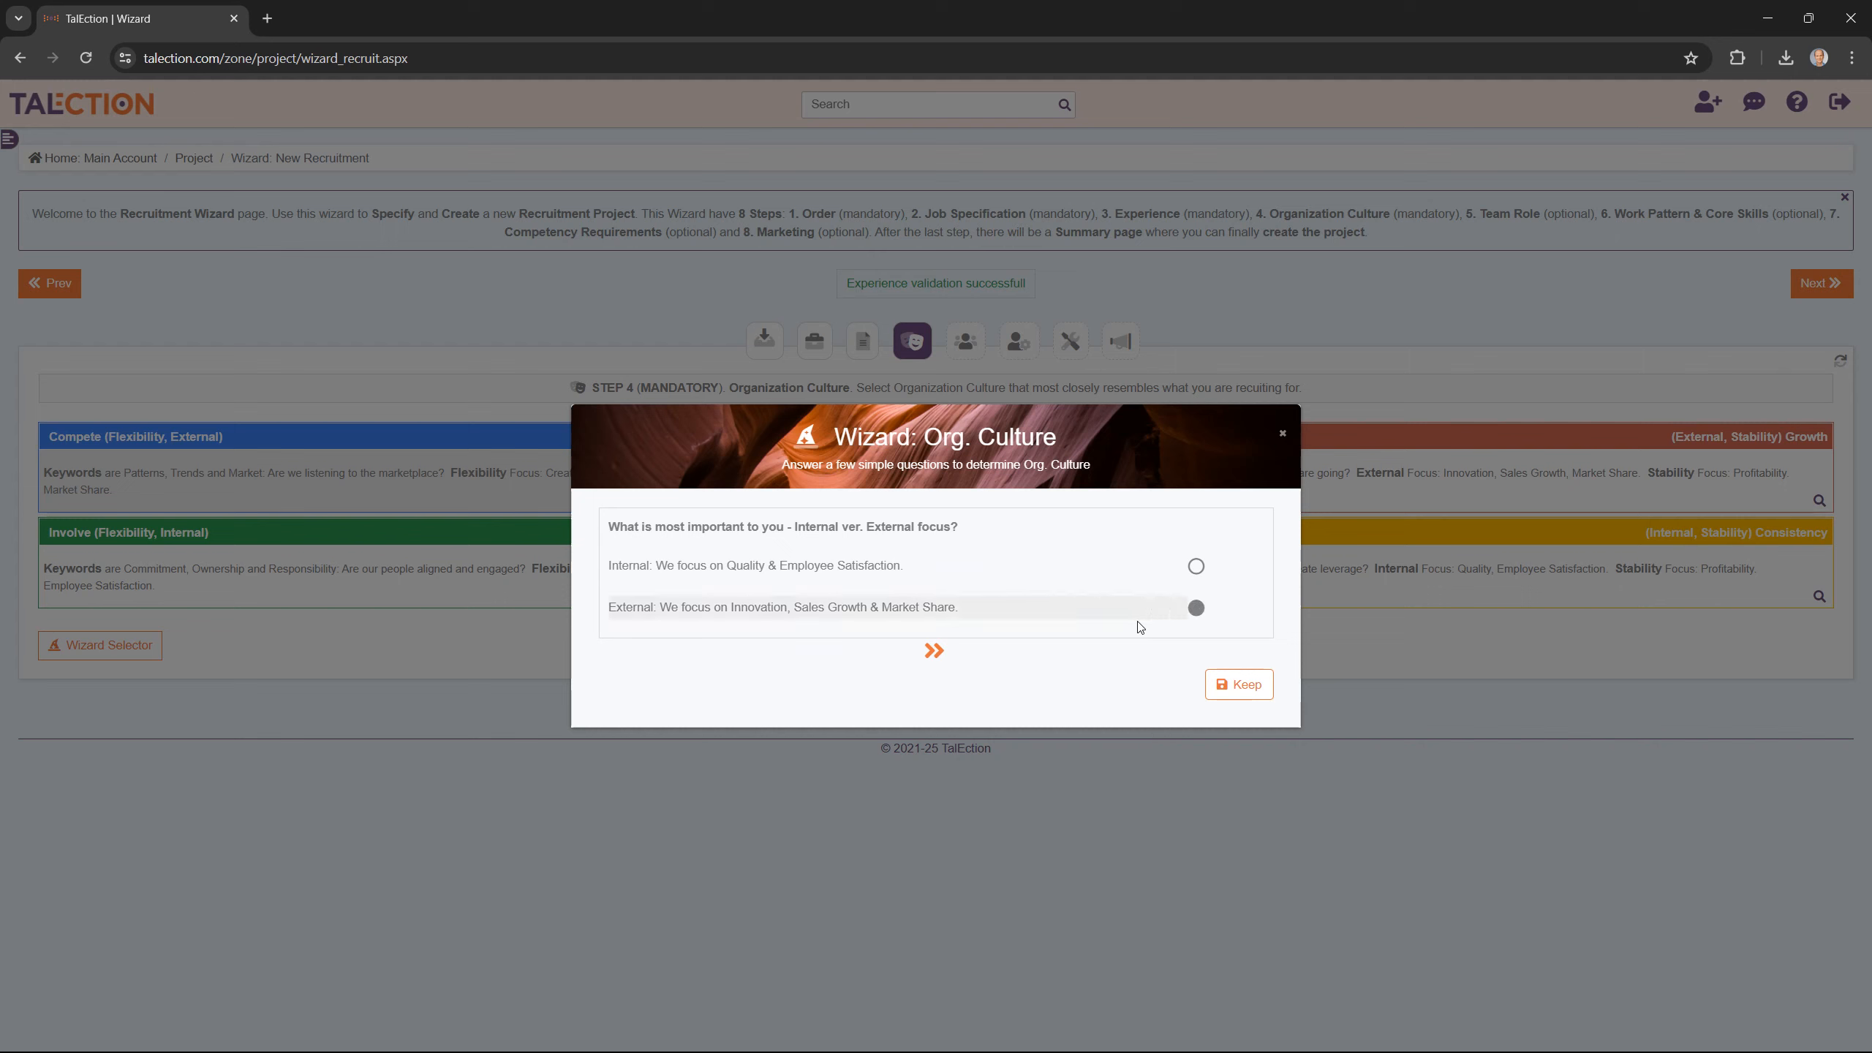
click(936, 652)
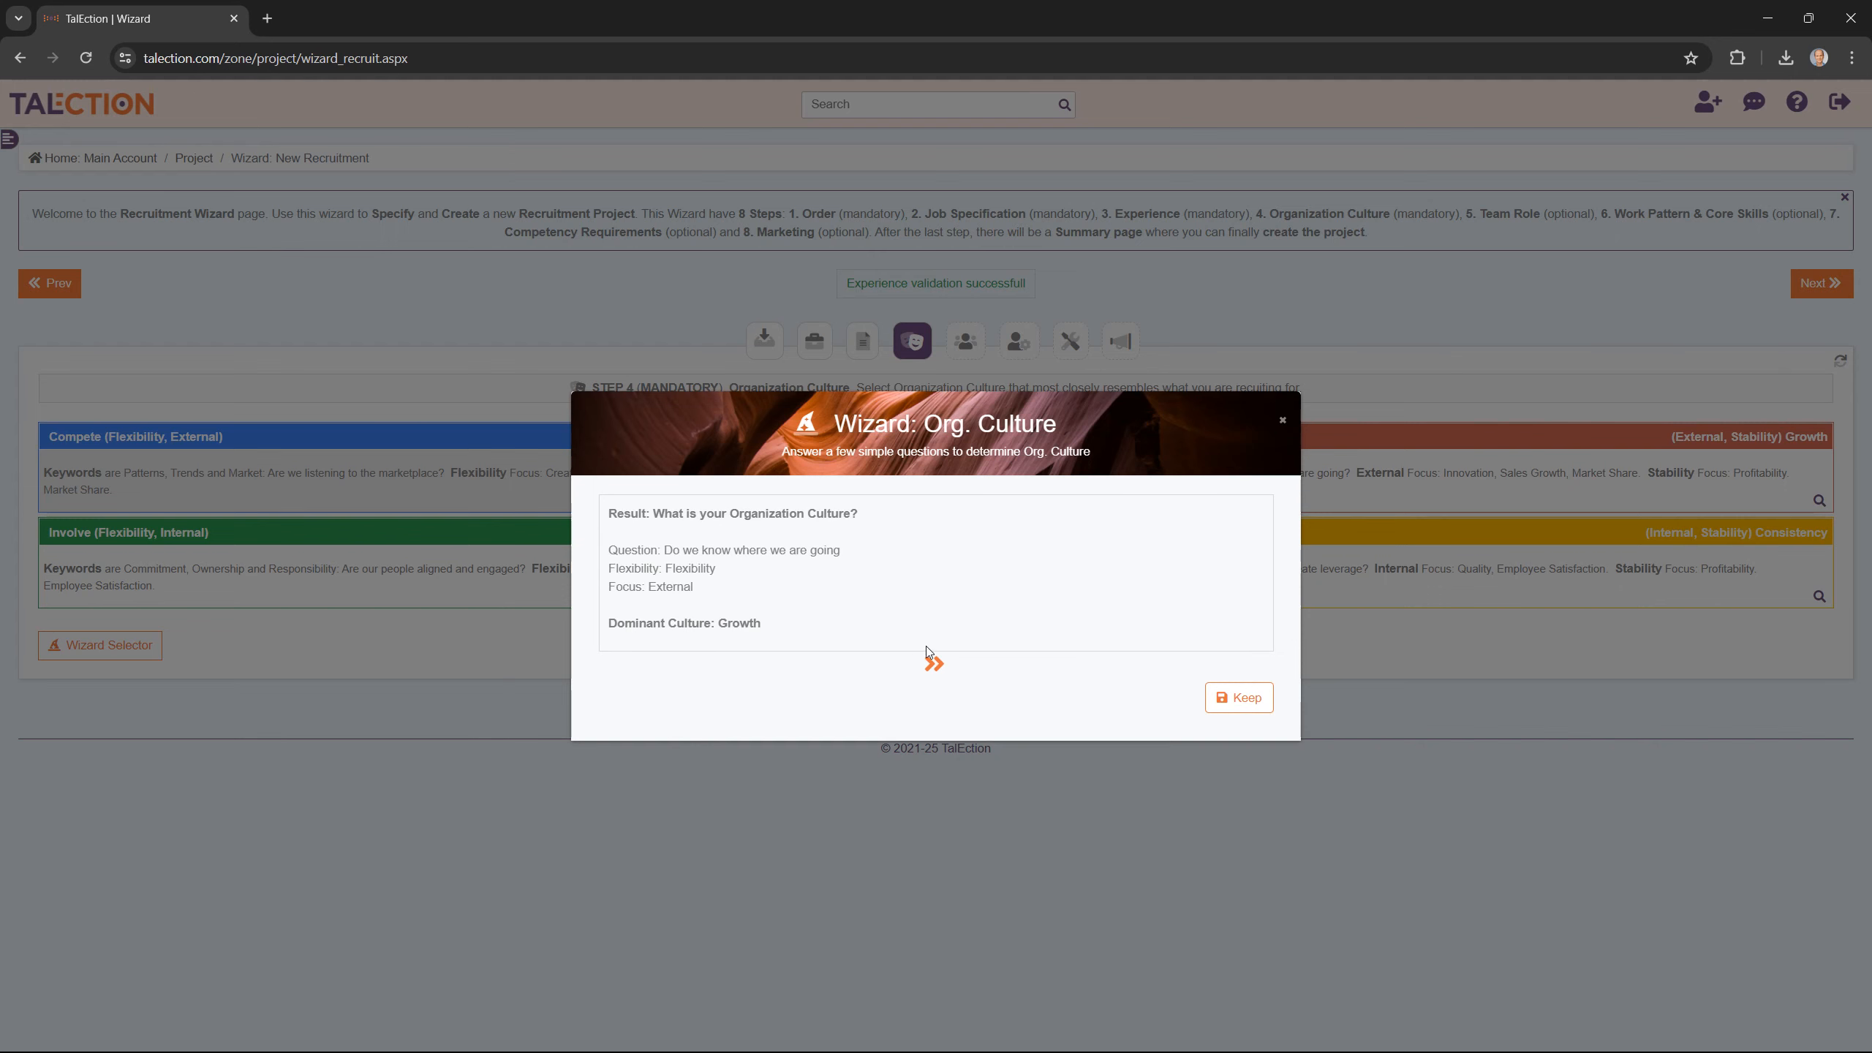
drag(764, 626, 610, 632)
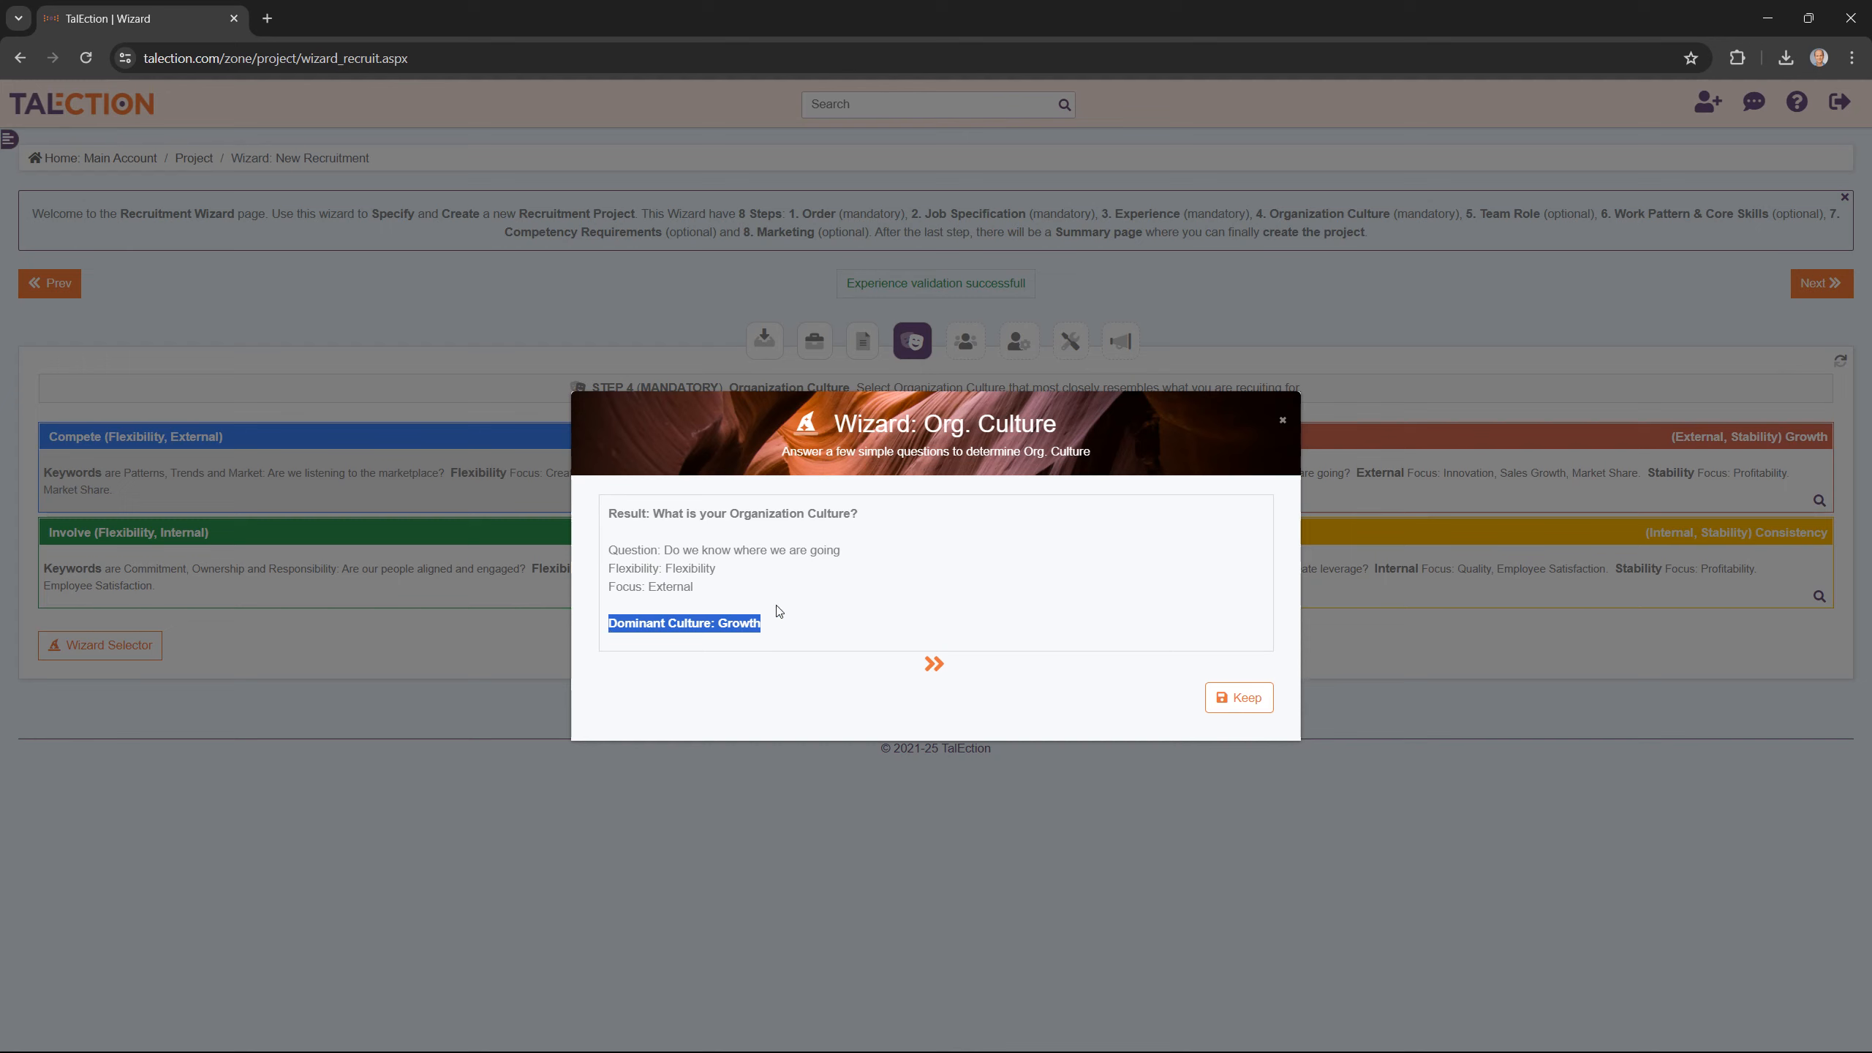
click(1250, 699)
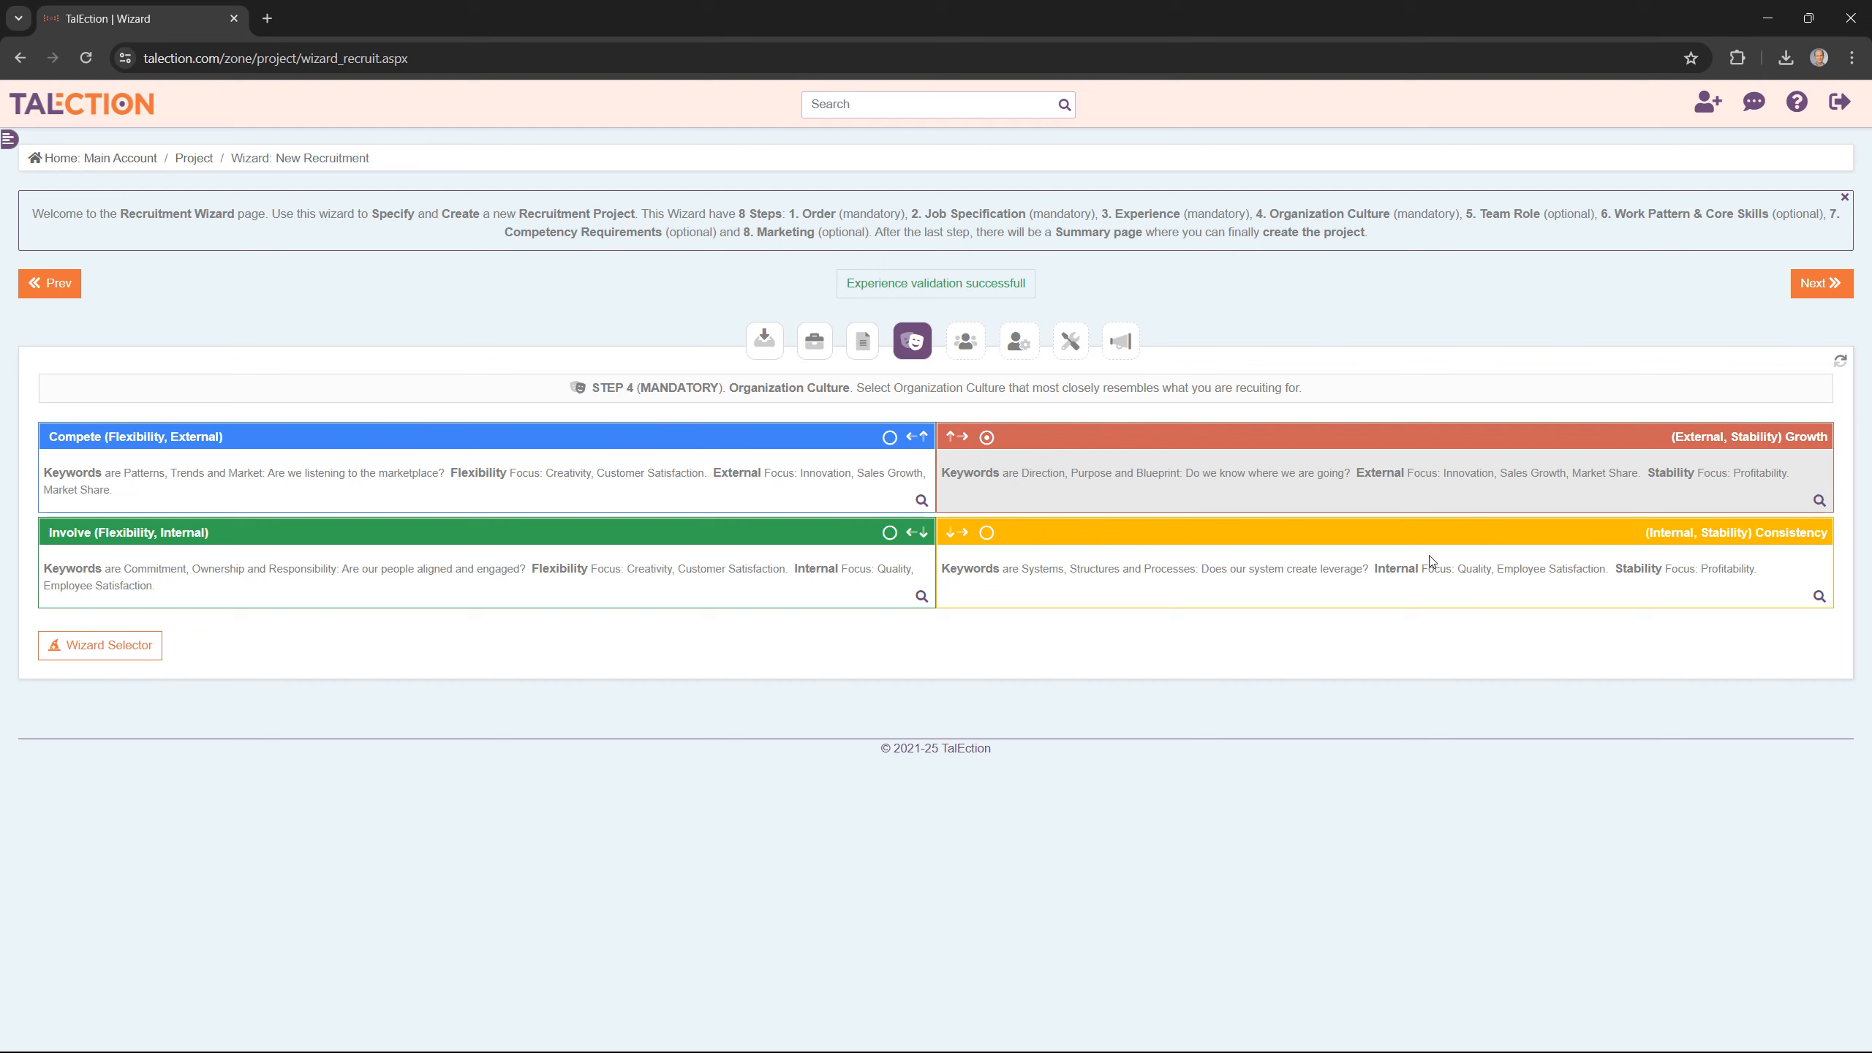
View the culture pattern details of the Compete and Growth cultures.
click(921, 501)
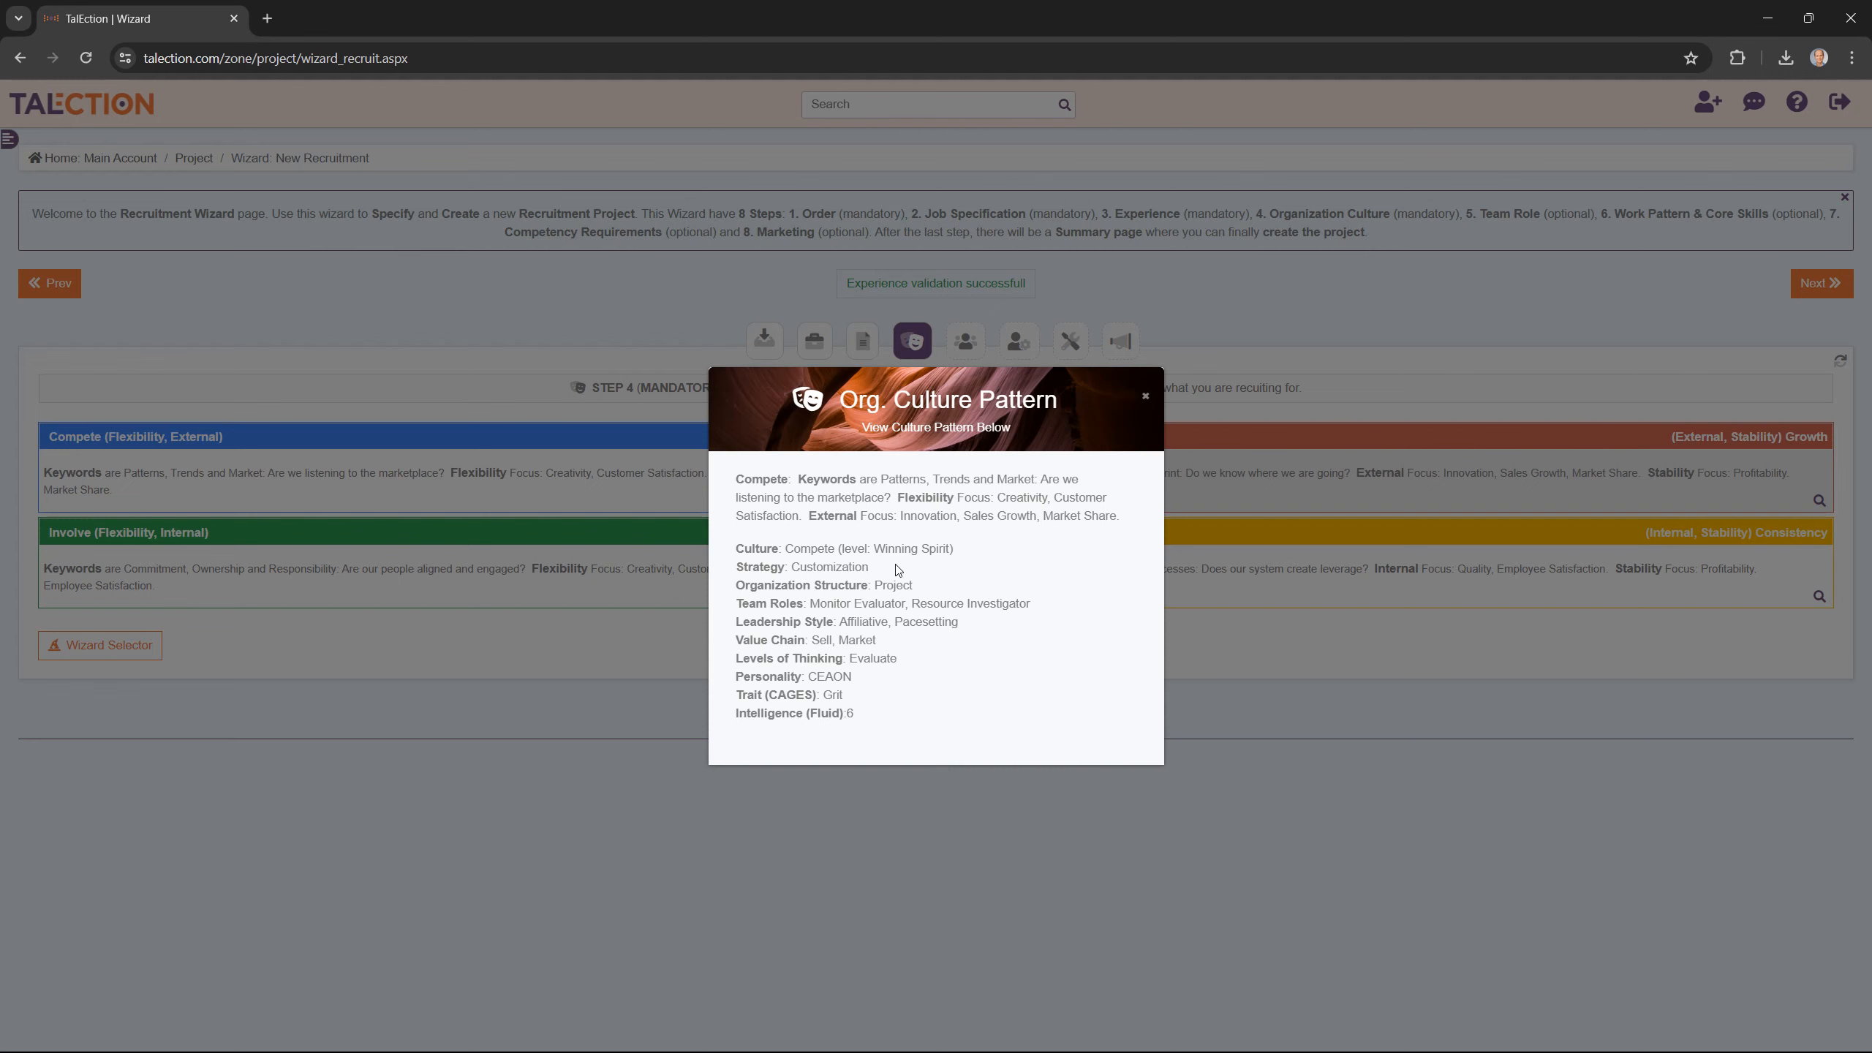
click(1145, 396)
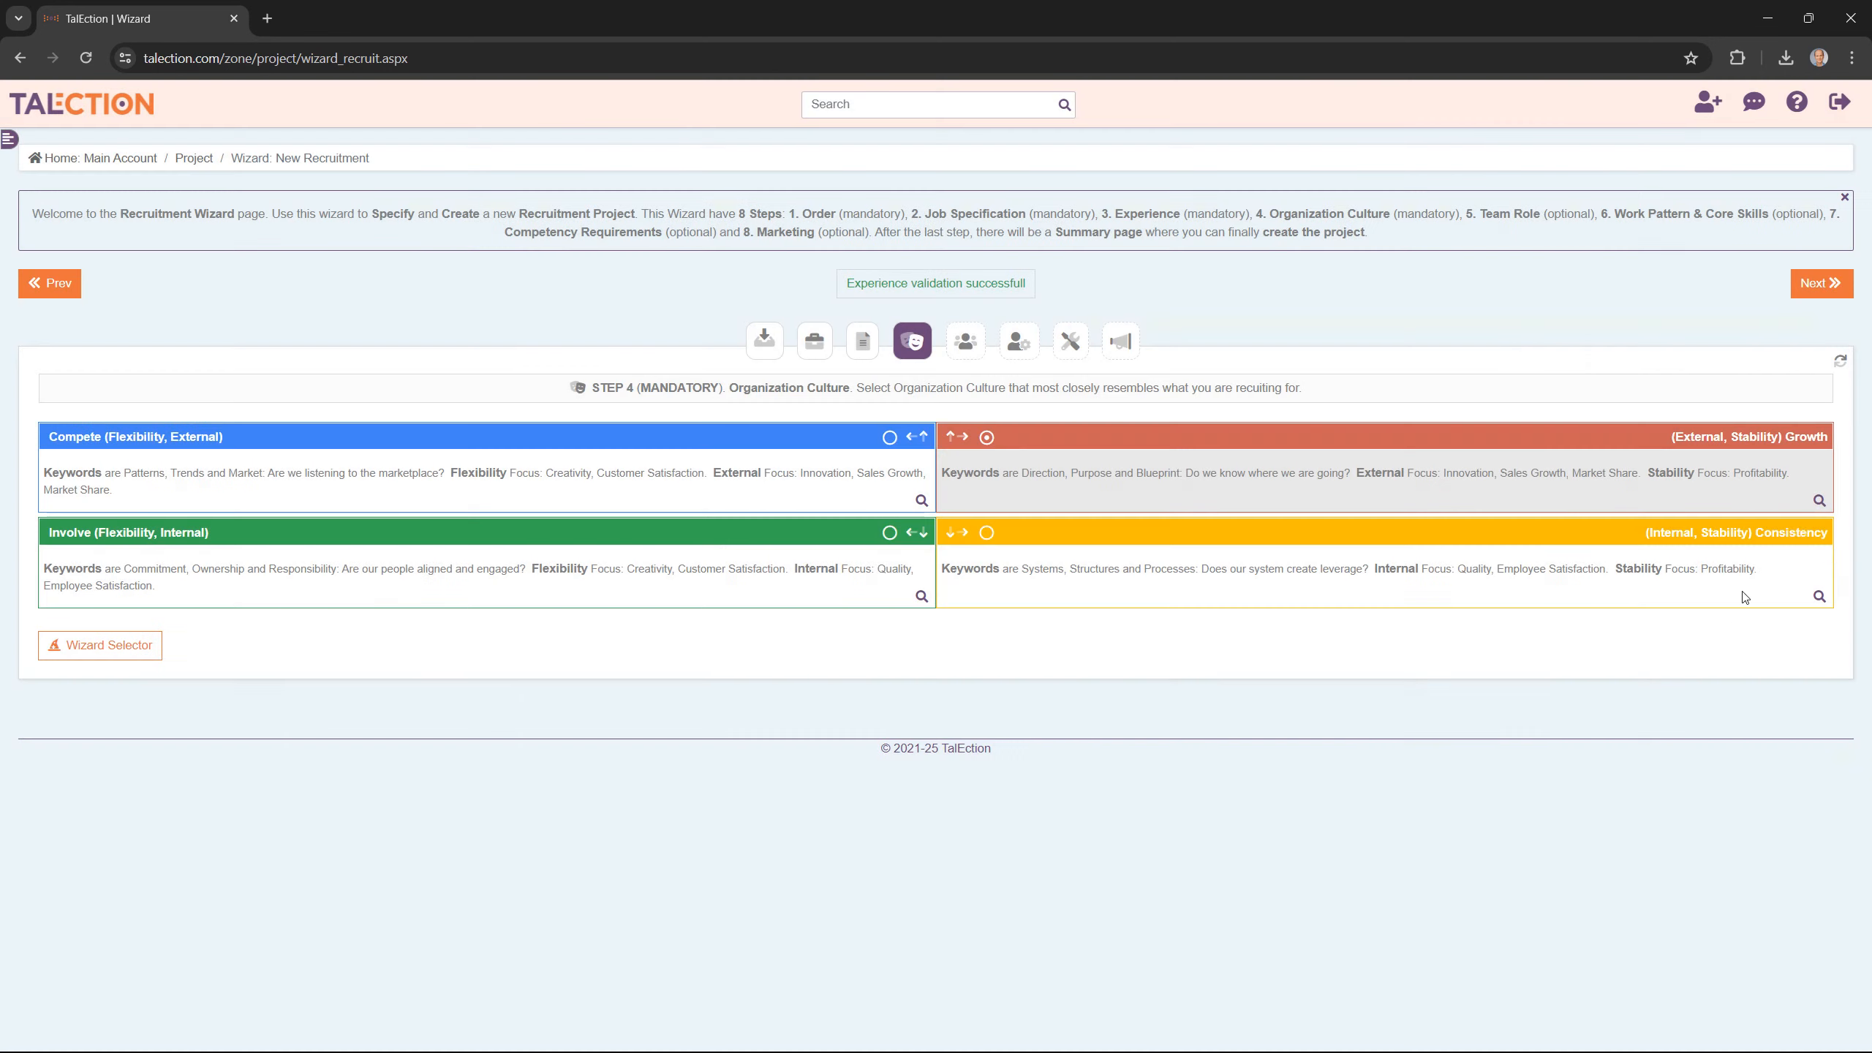
click(1818, 501)
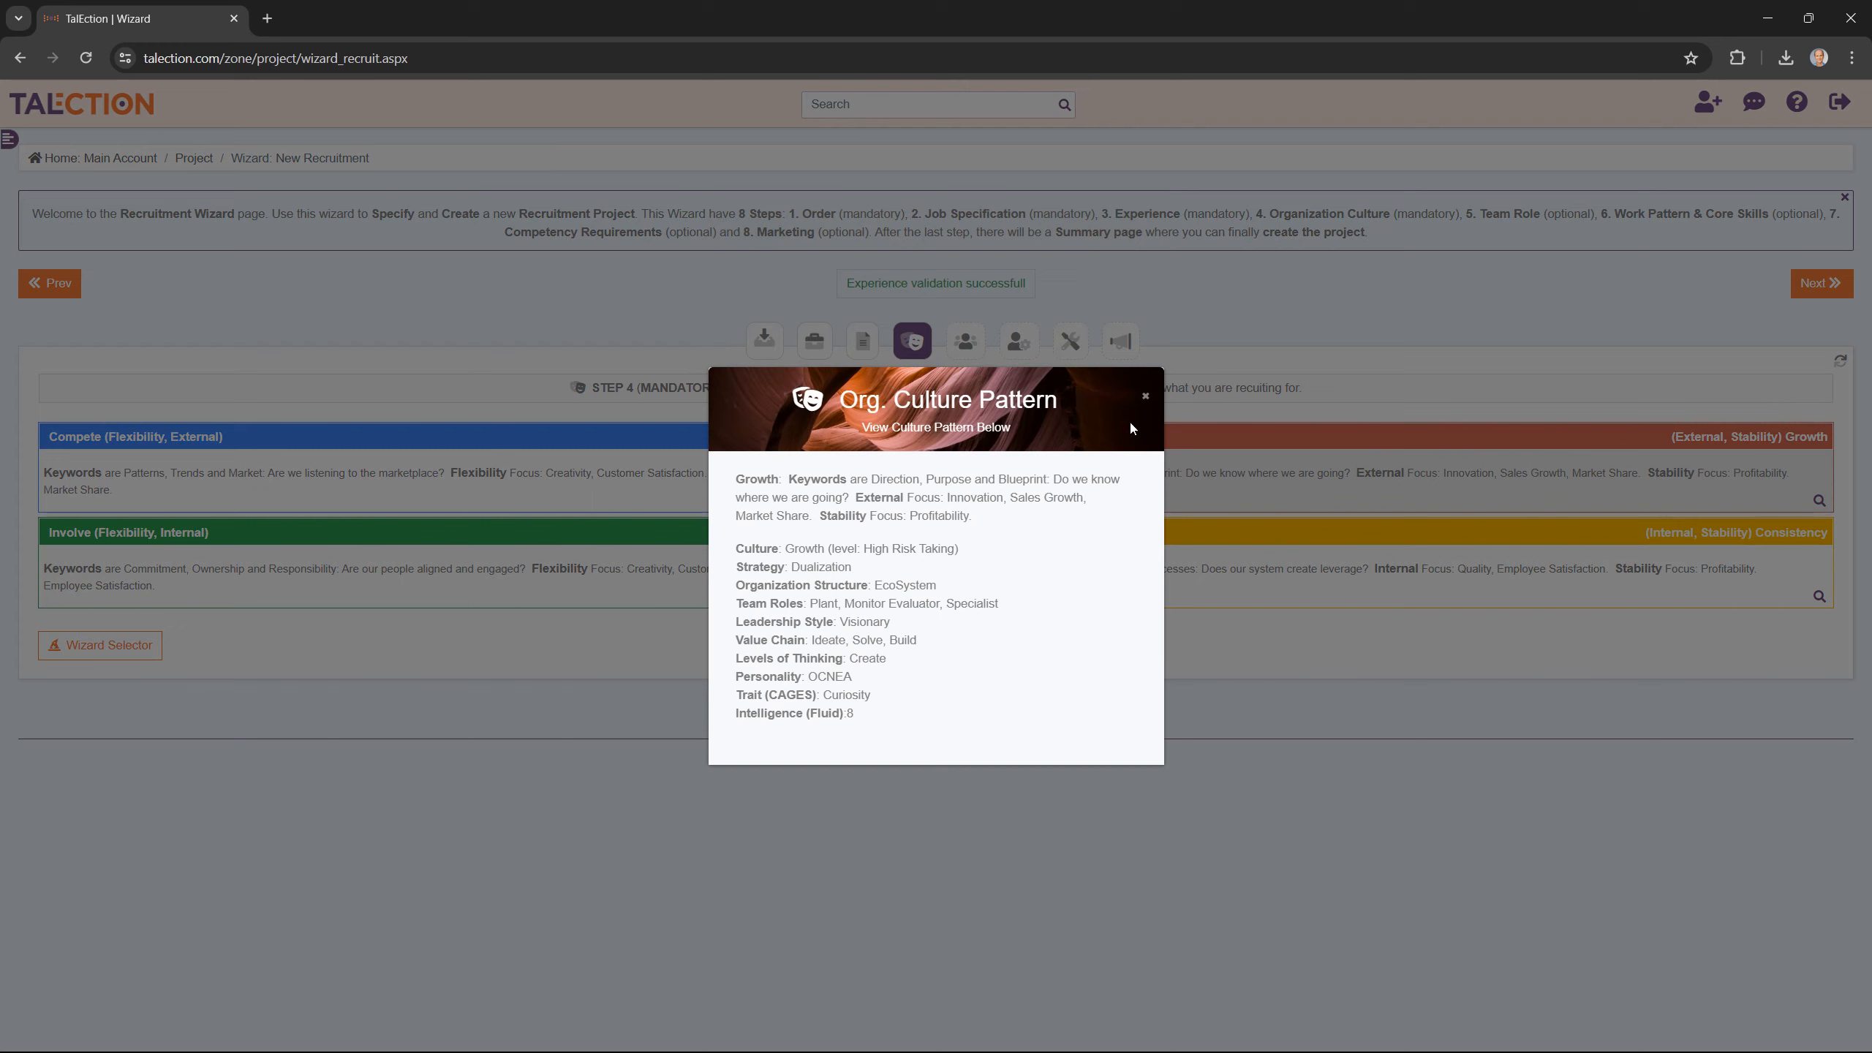
click(1144, 397)
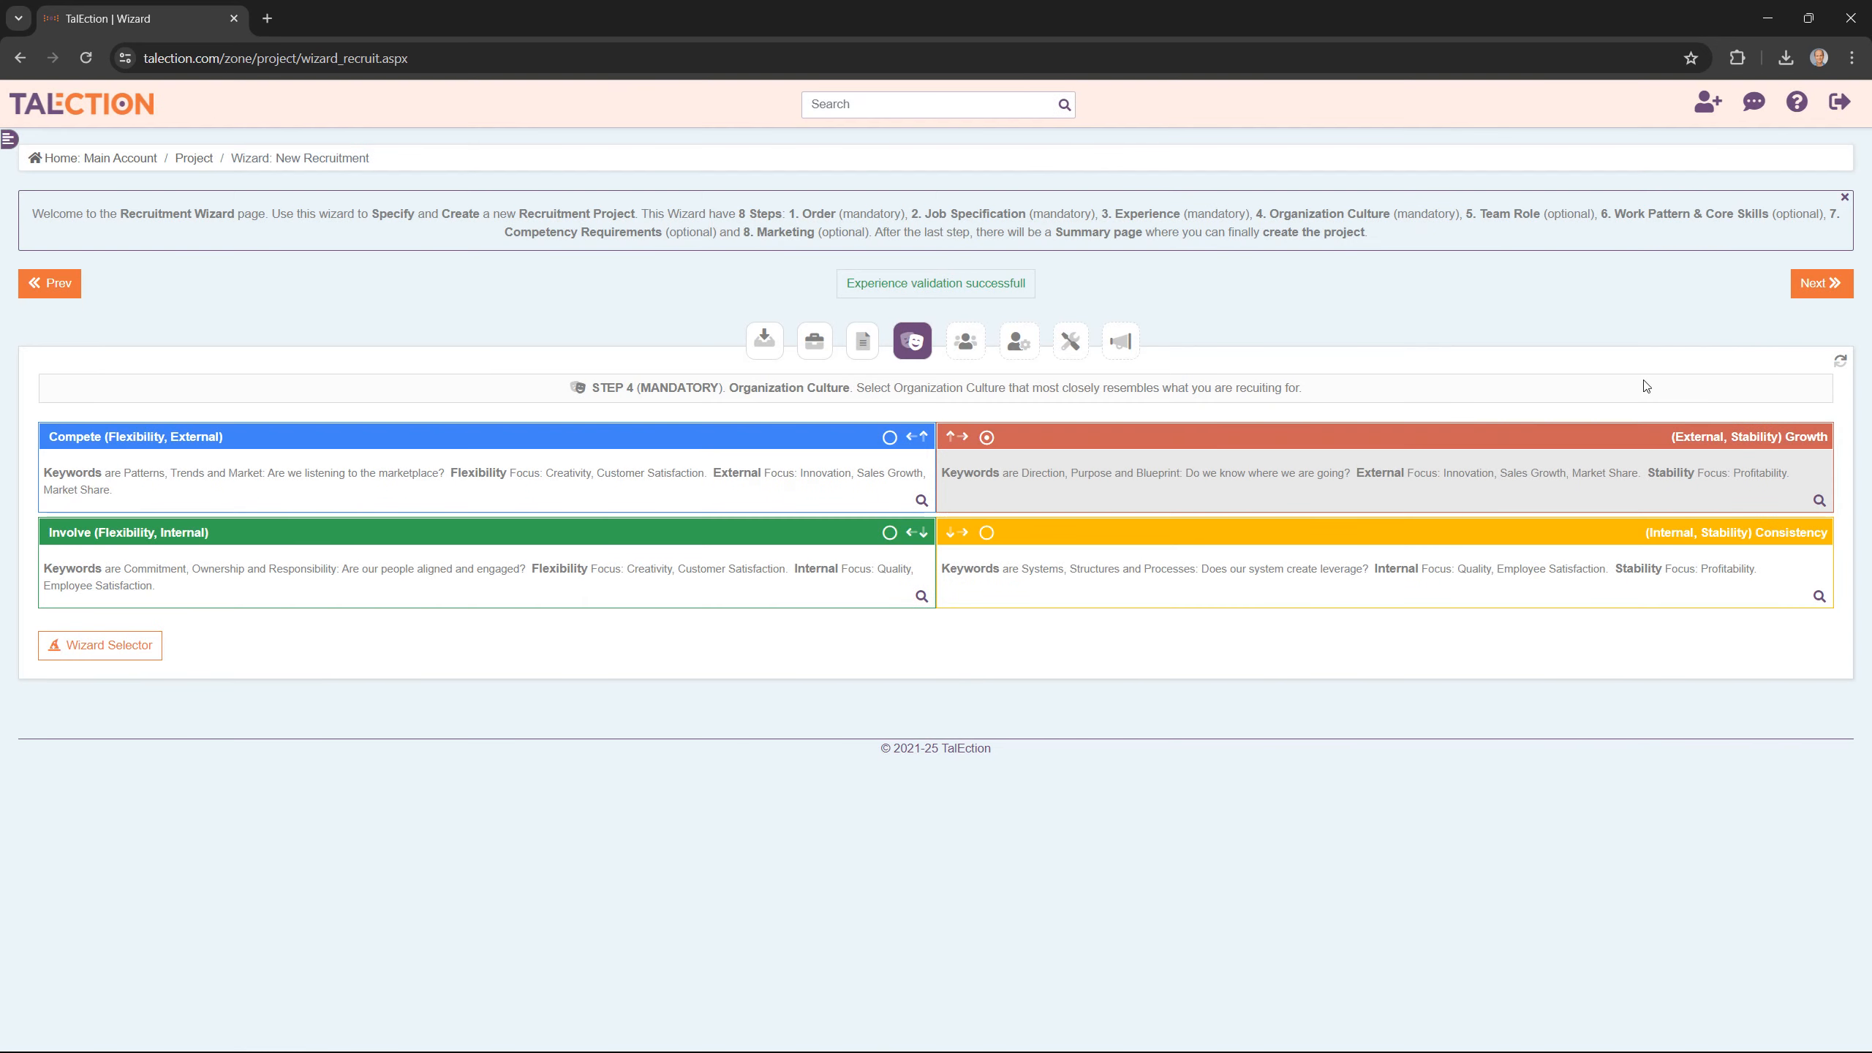
Continue to Team Roles, choose Plant and Monitor Evaluator as the expected roles, and submit them.
click(1815, 288)
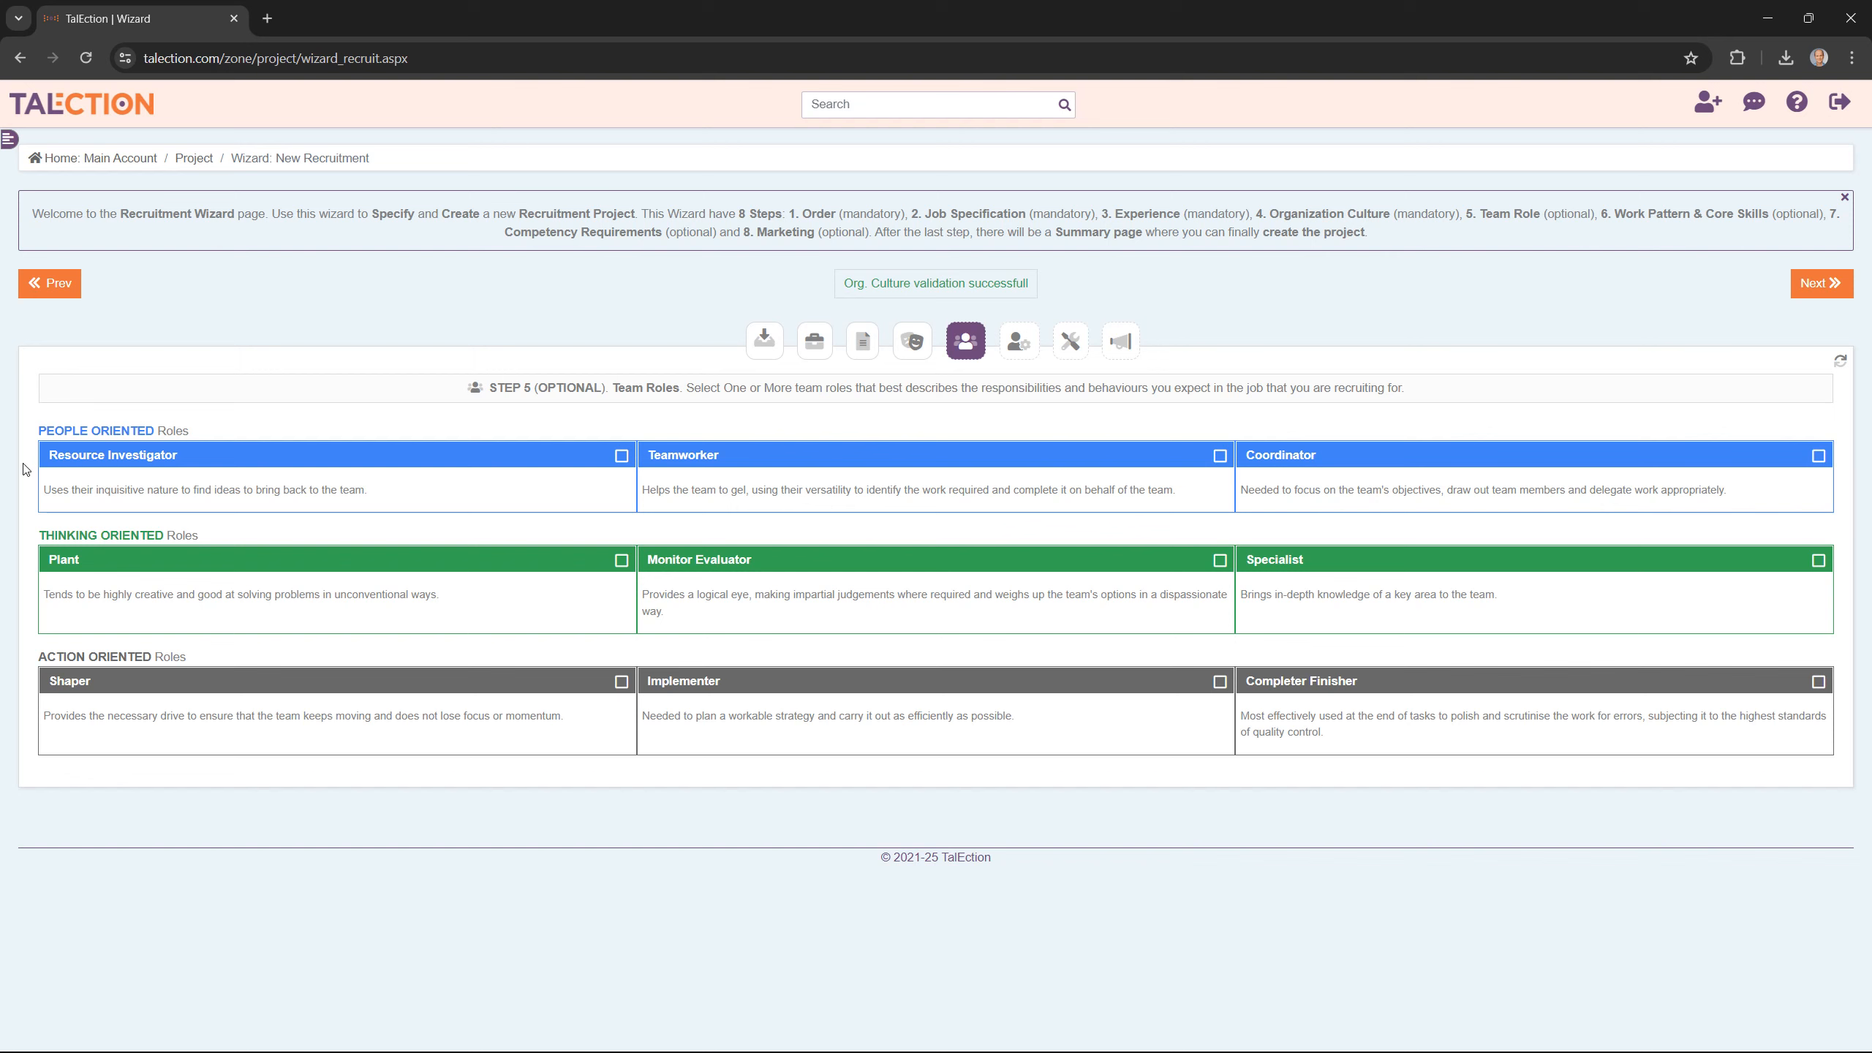
drag(24, 464, 90, 454)
click(187, 455)
drag(368, 490, 42, 507)
click(464, 498)
click(621, 560)
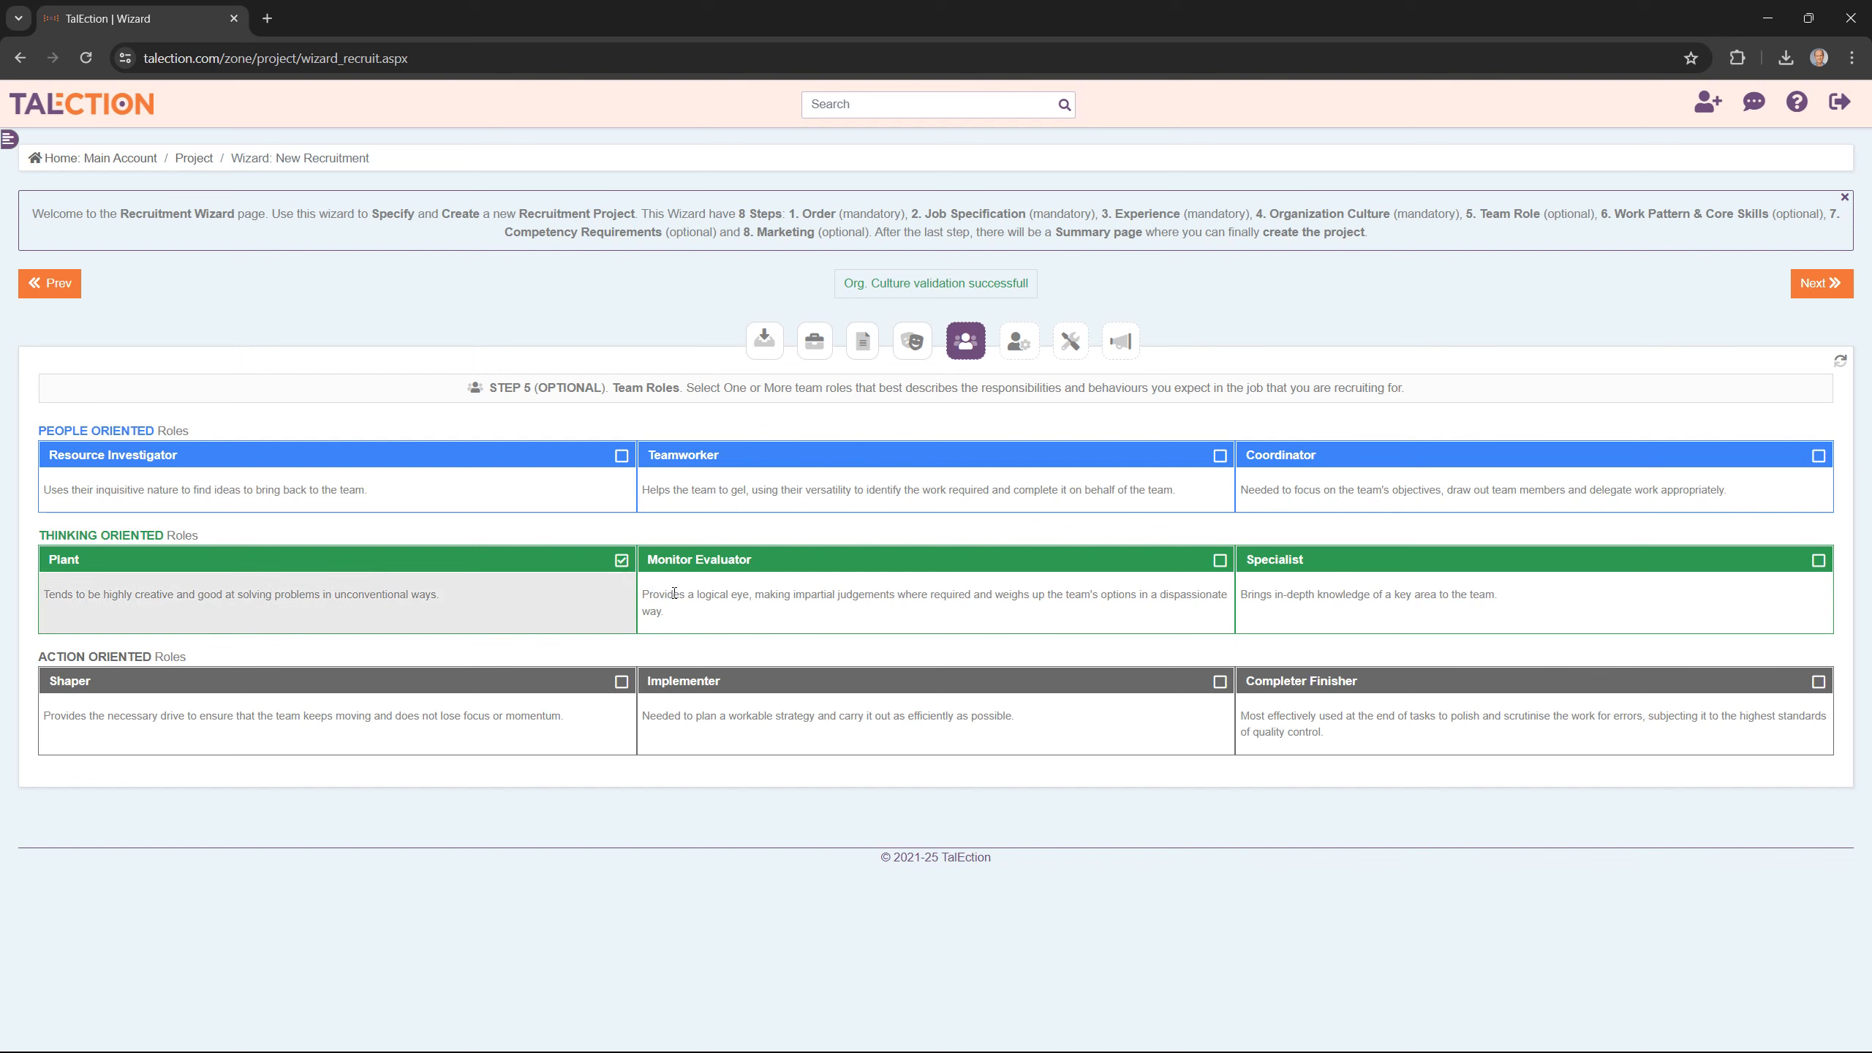
click(1221, 561)
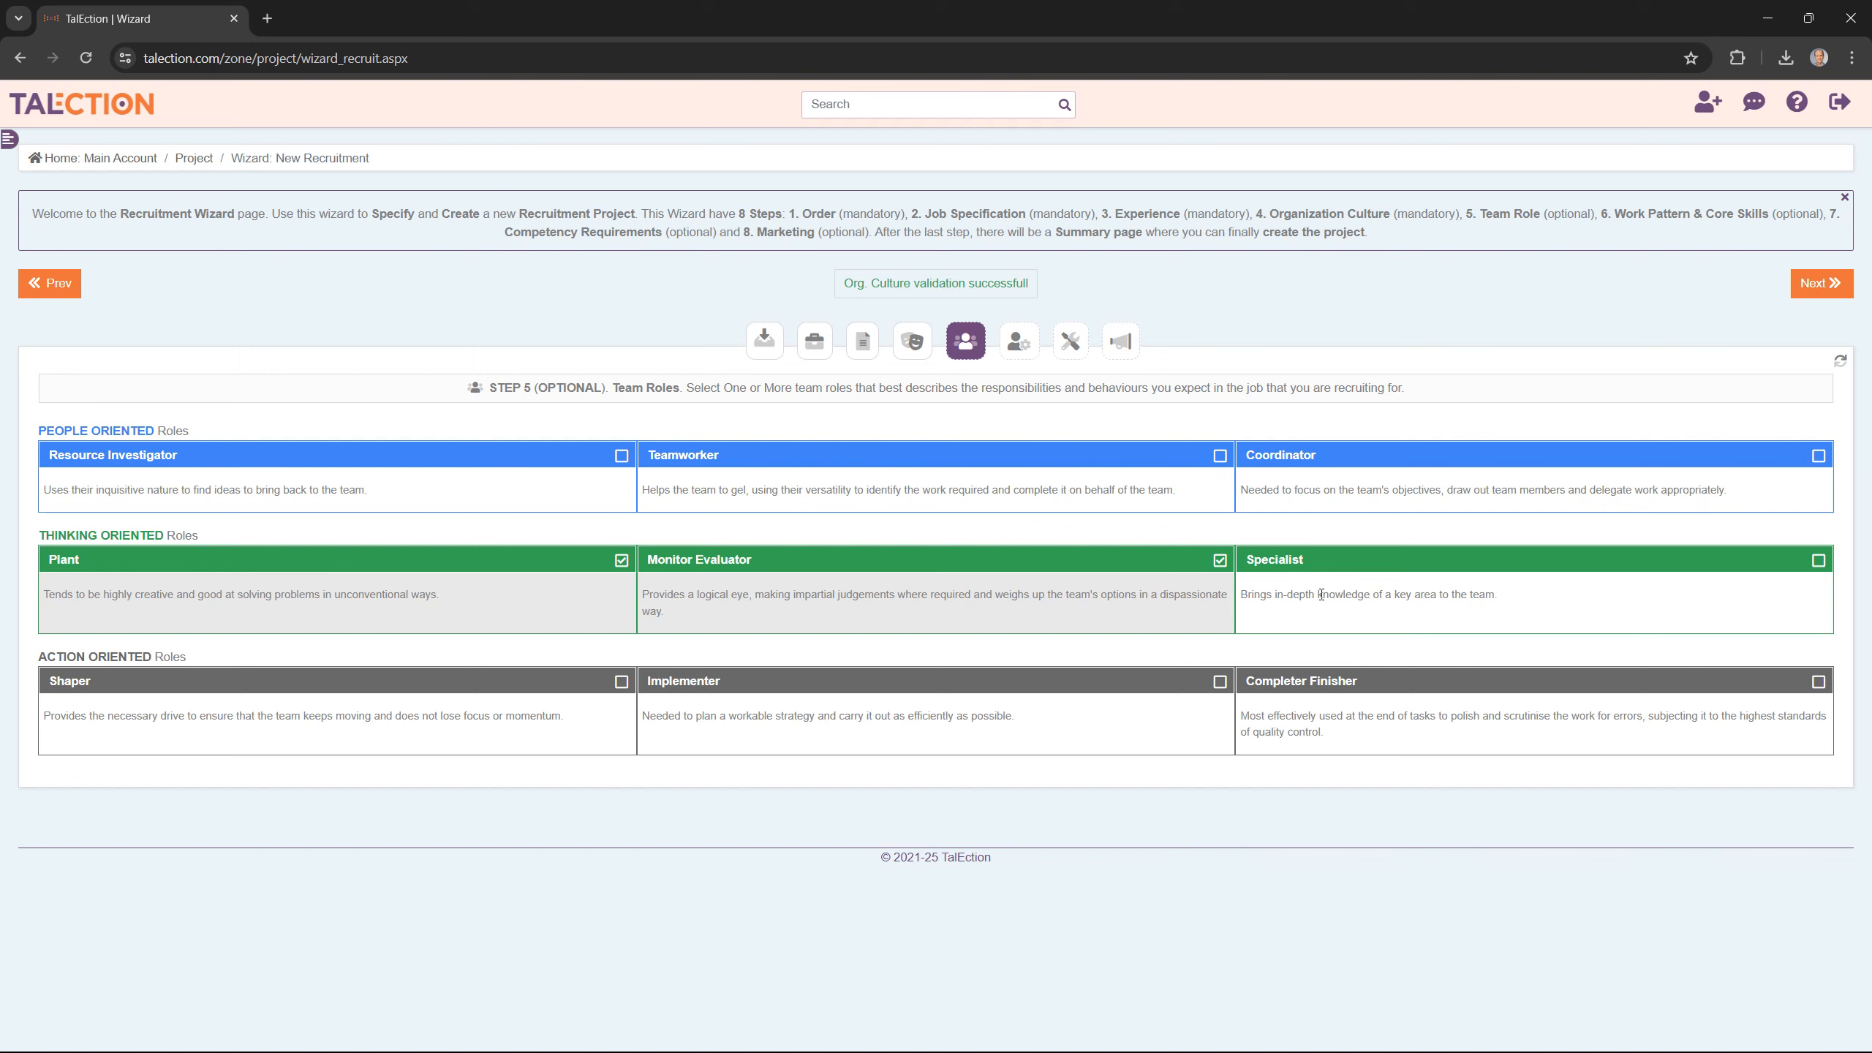
click(1813, 287)
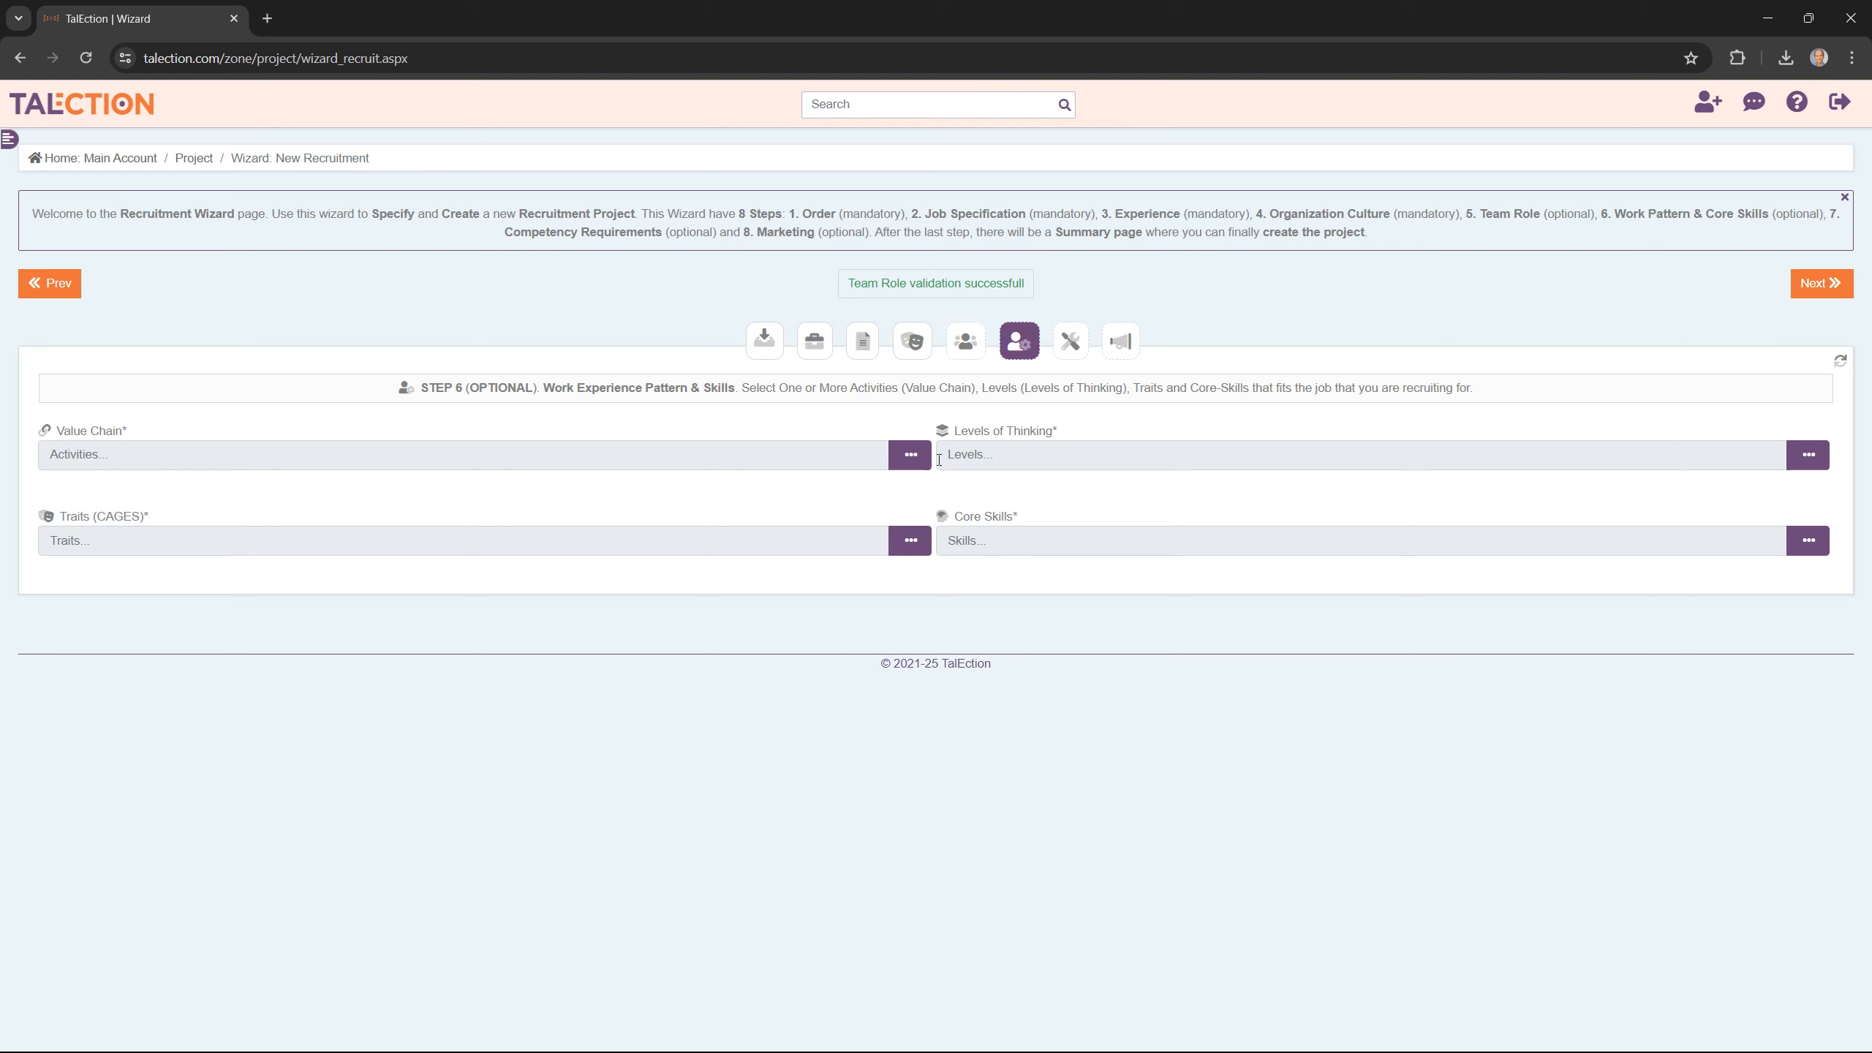
Set the Value Chain activities to Lead, Manage and Market.
click(911, 457)
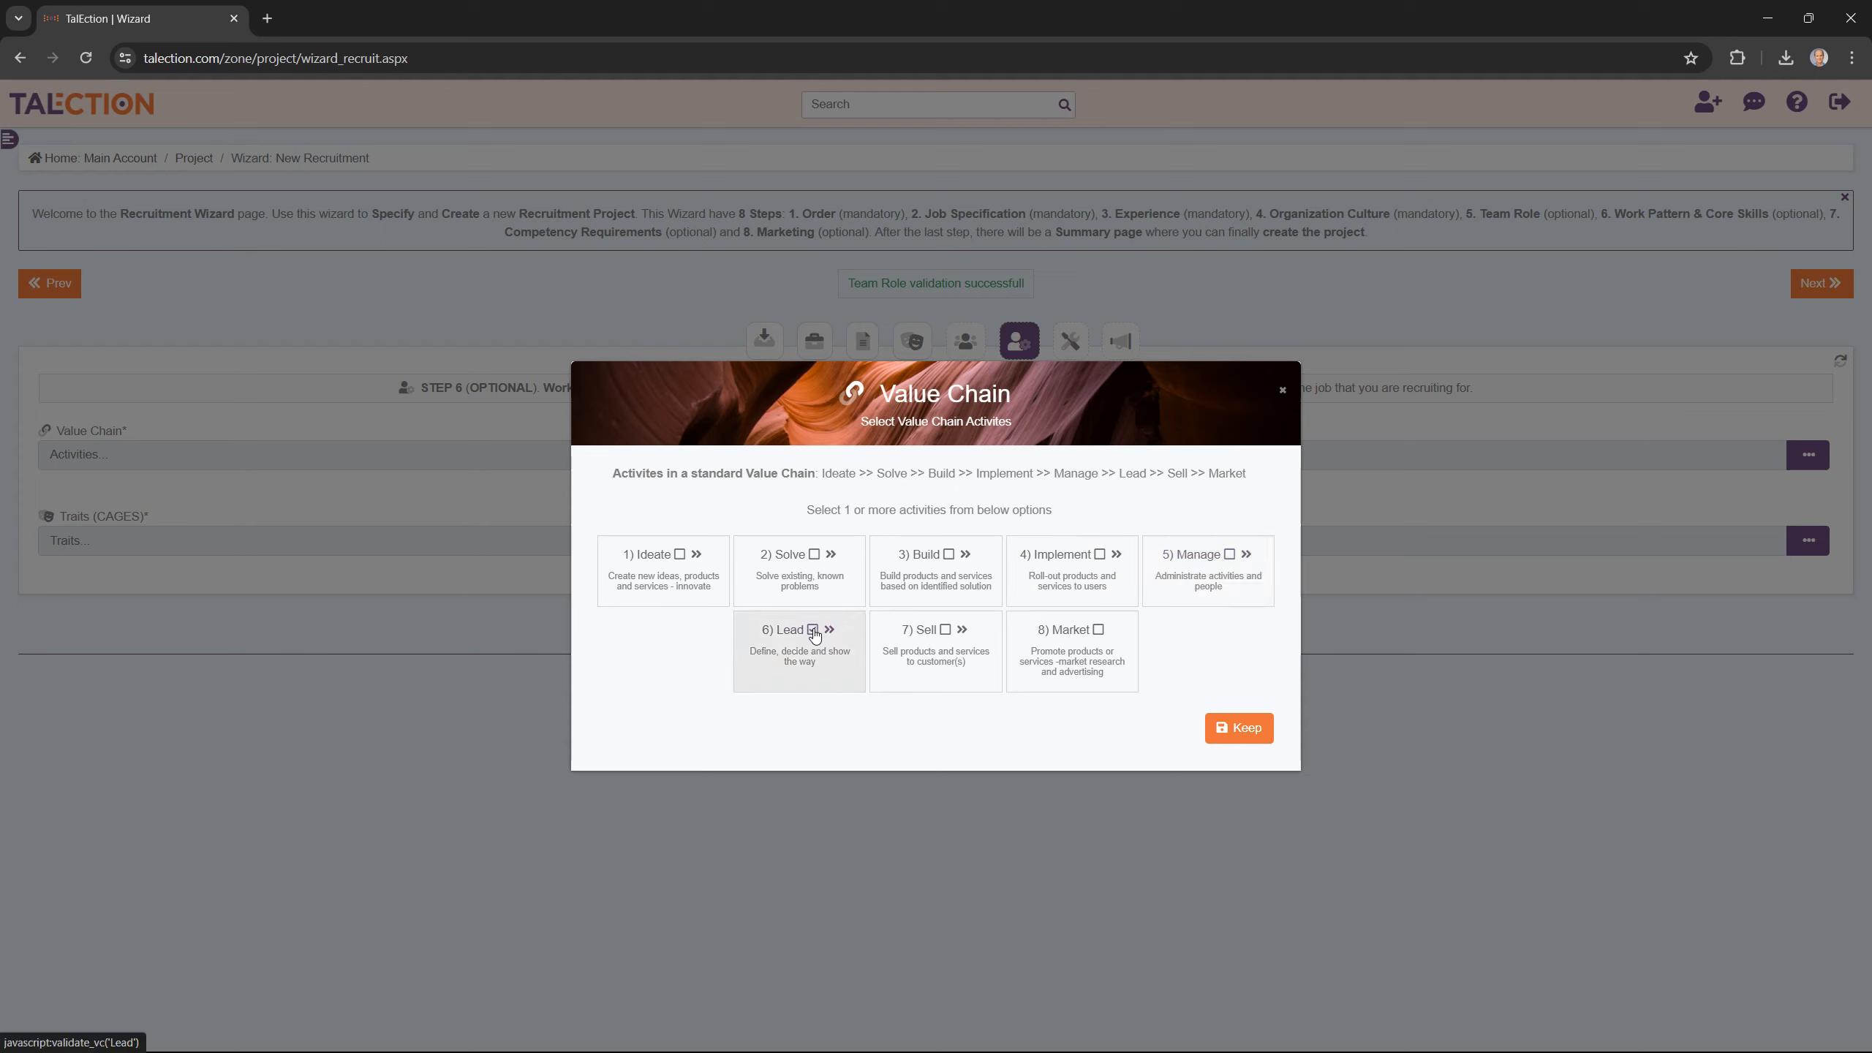
click(1229, 554)
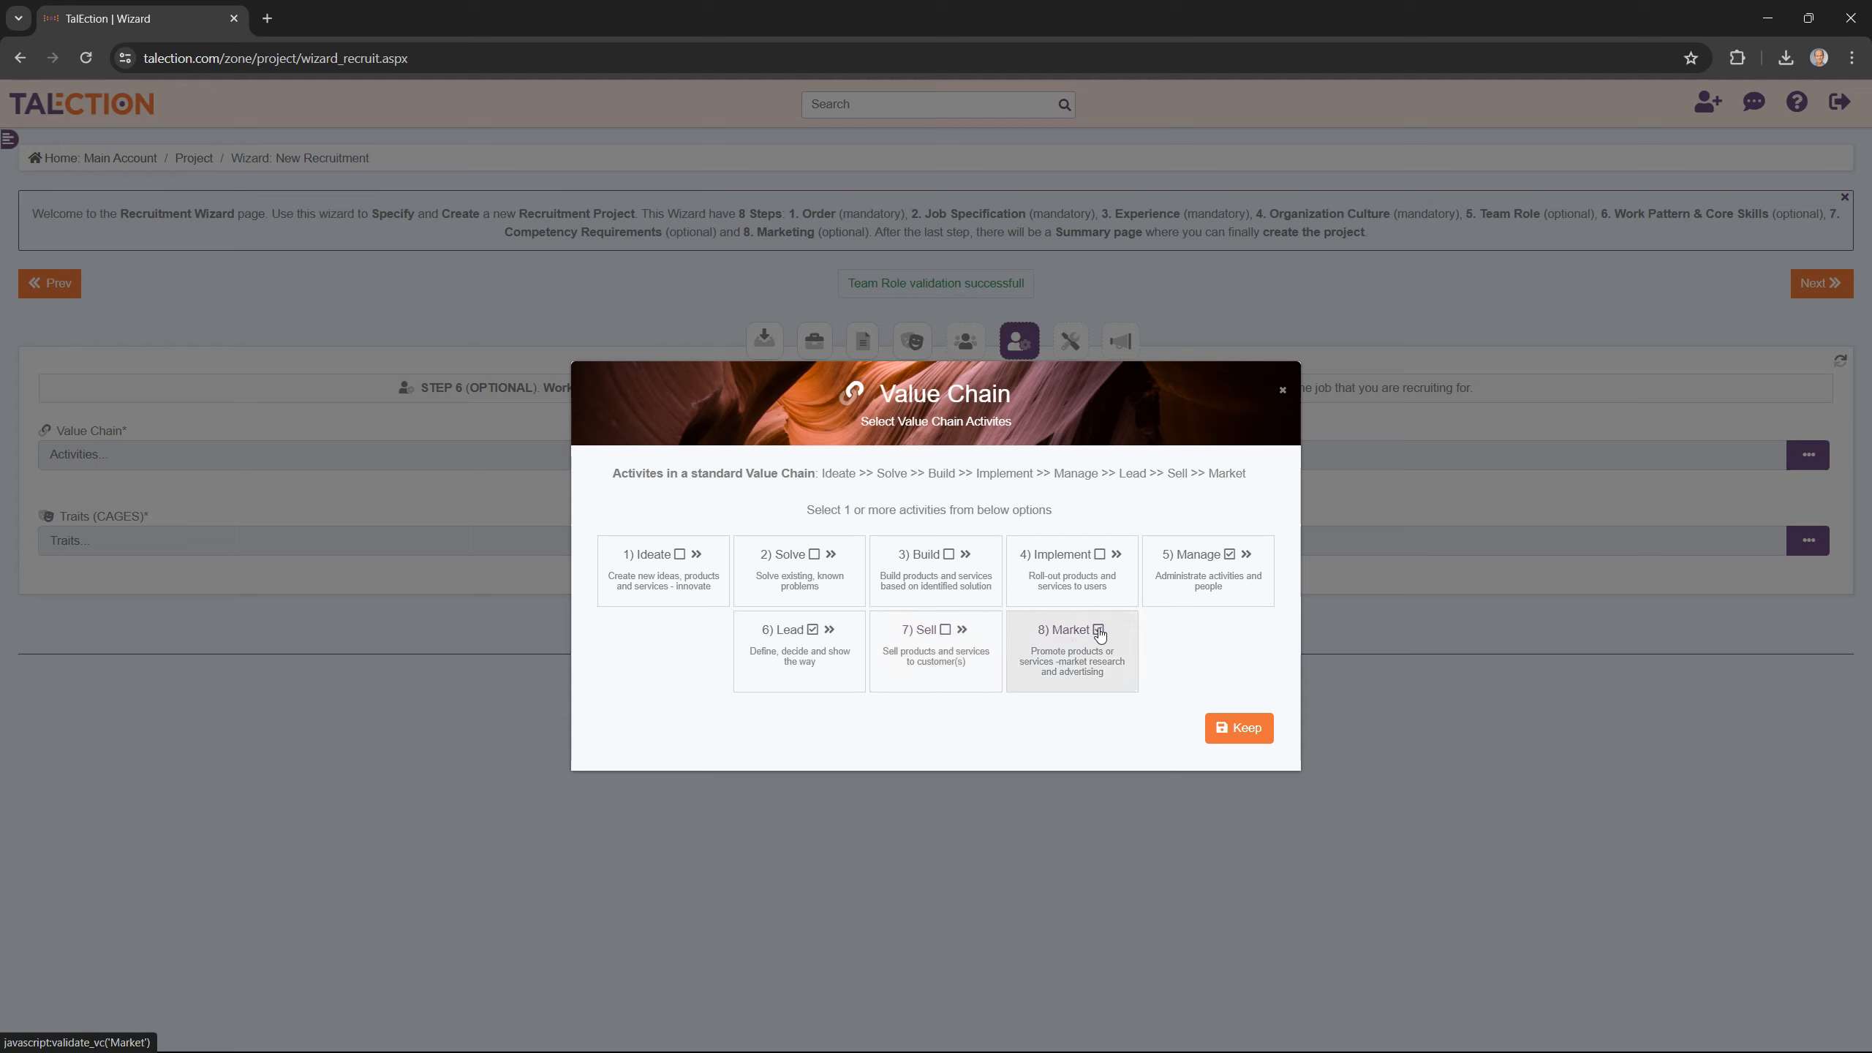
click(1228, 727)
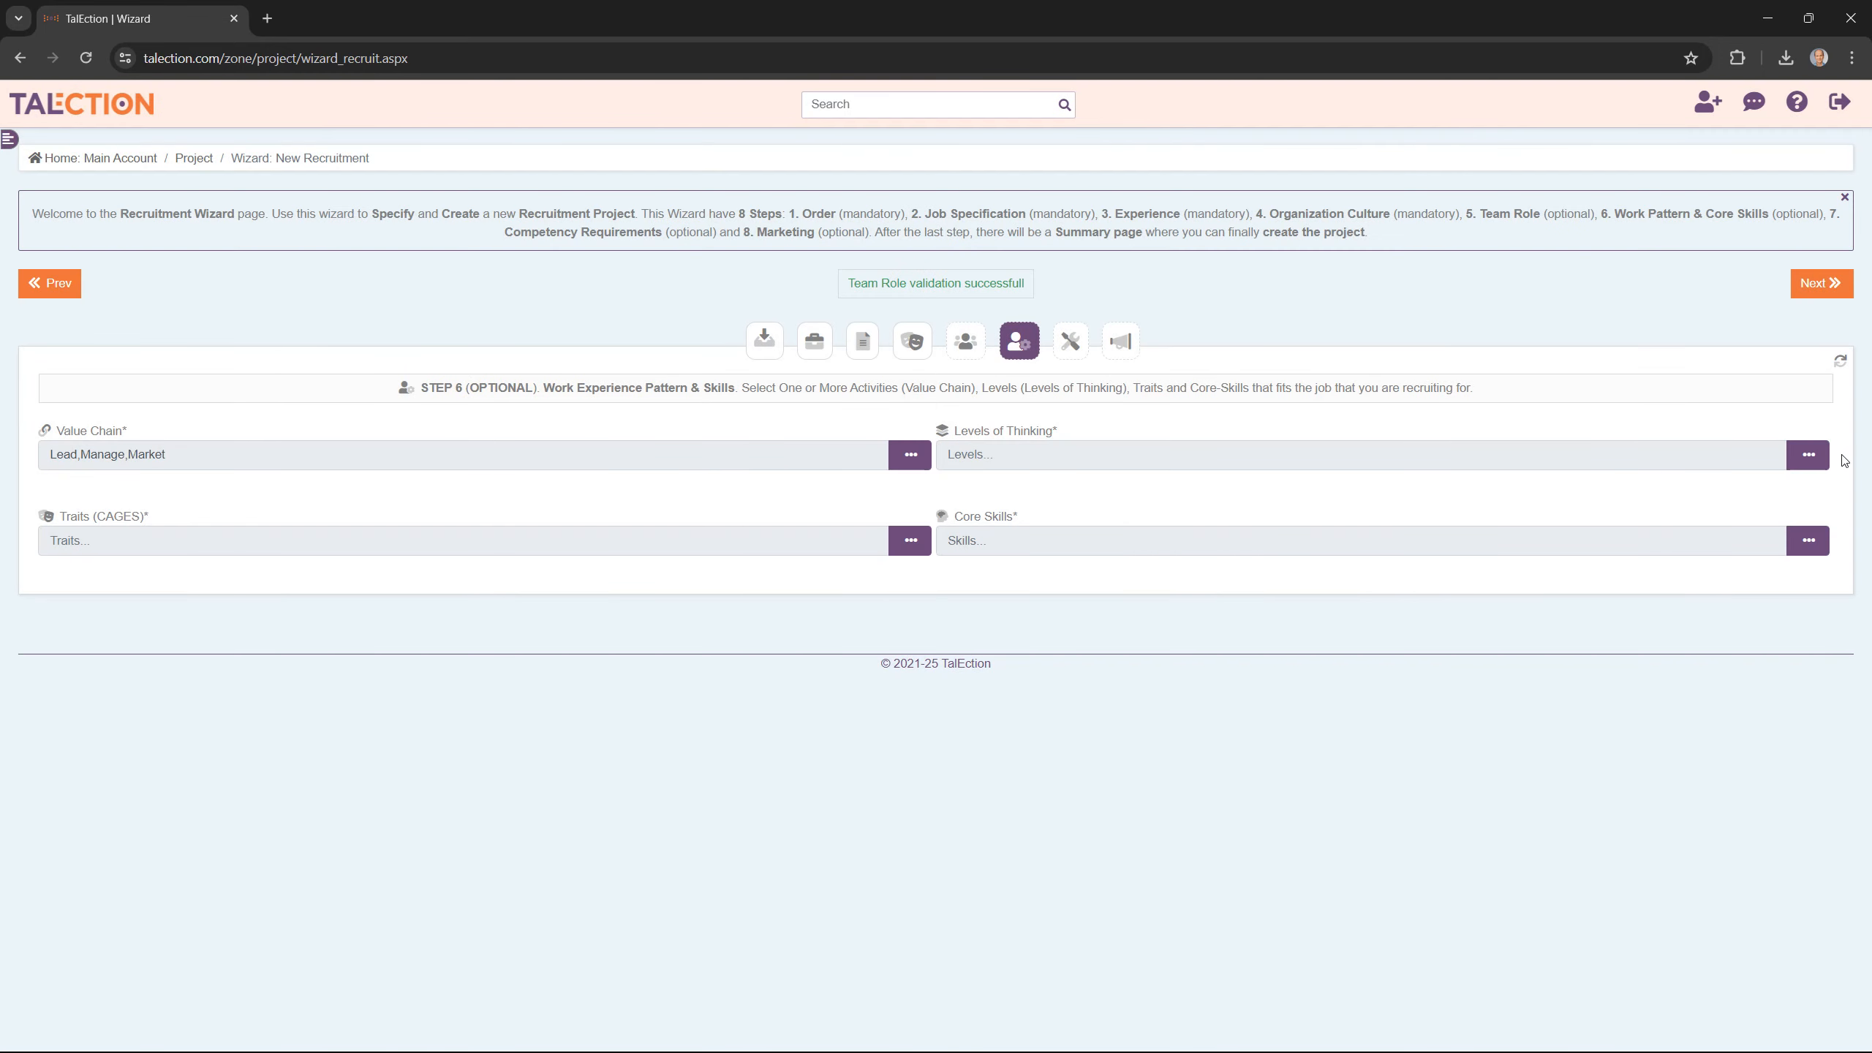
Set the level of thinking to Analyse and the required trait to CAGES Meta.
click(1809, 452)
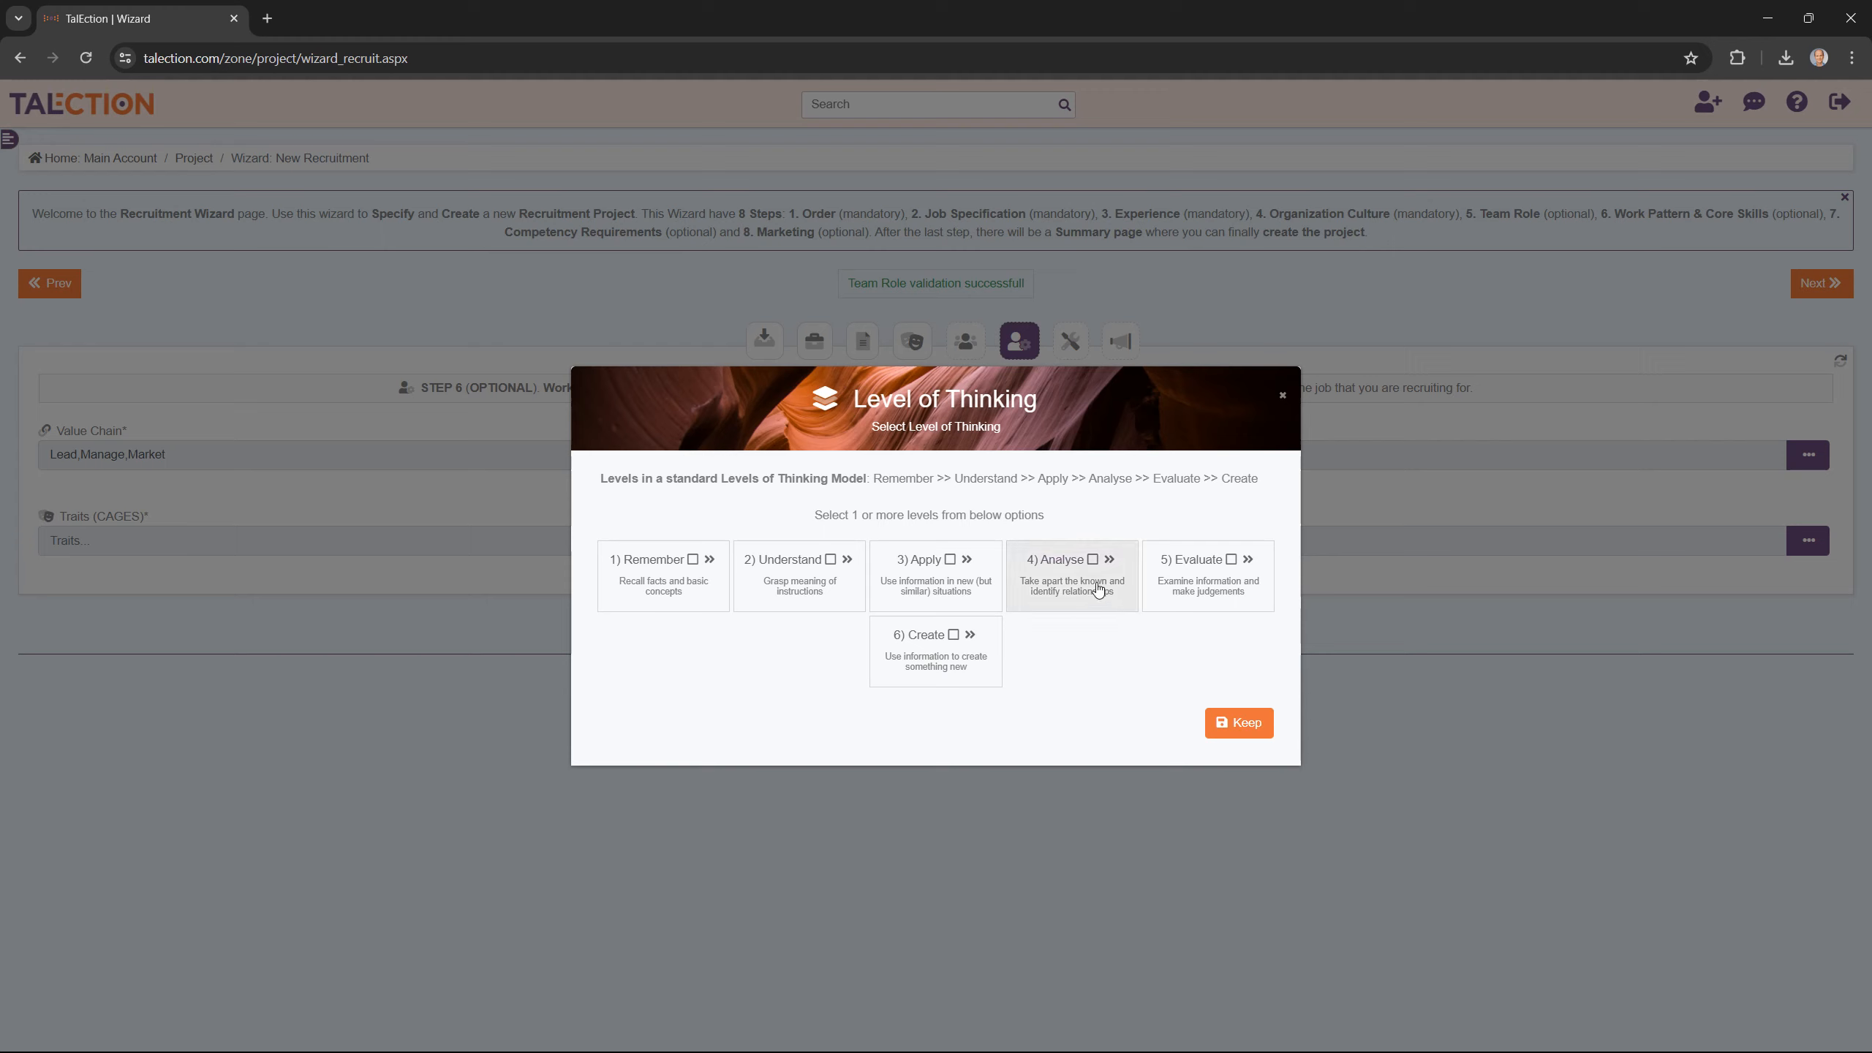
click(1093, 559)
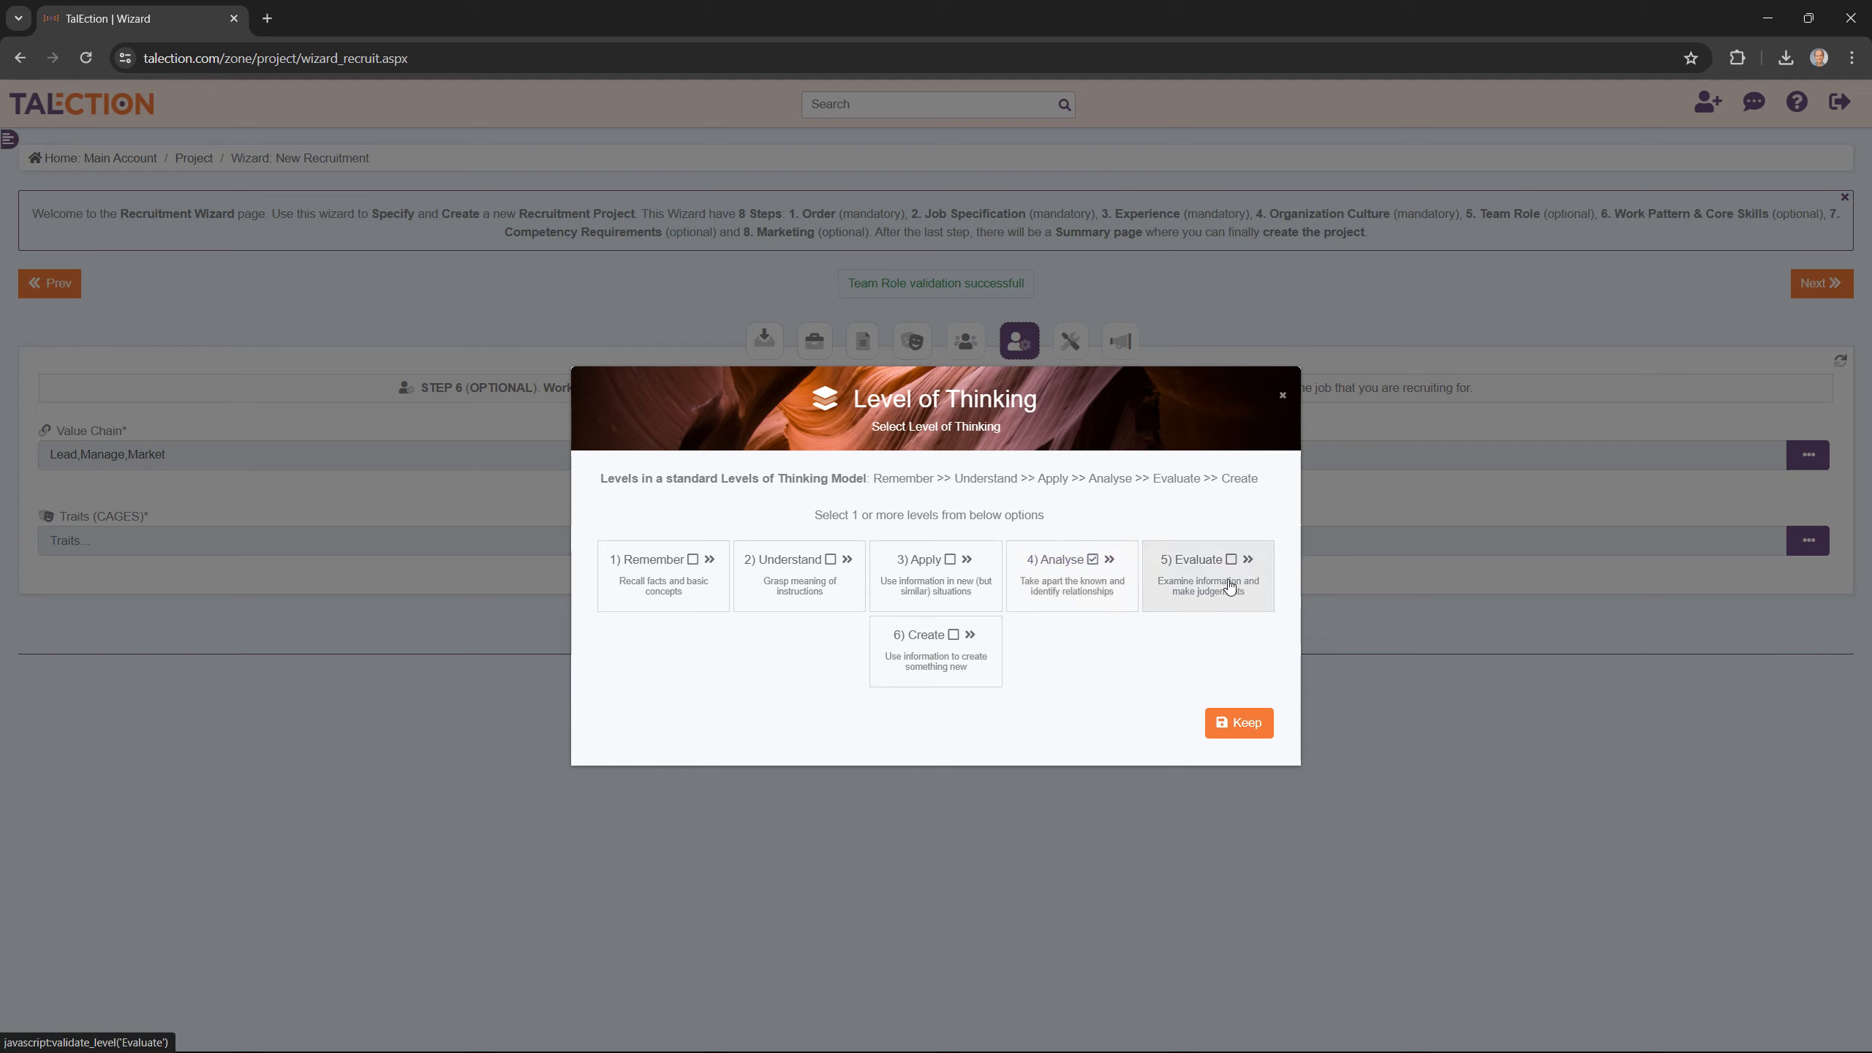
click(1242, 723)
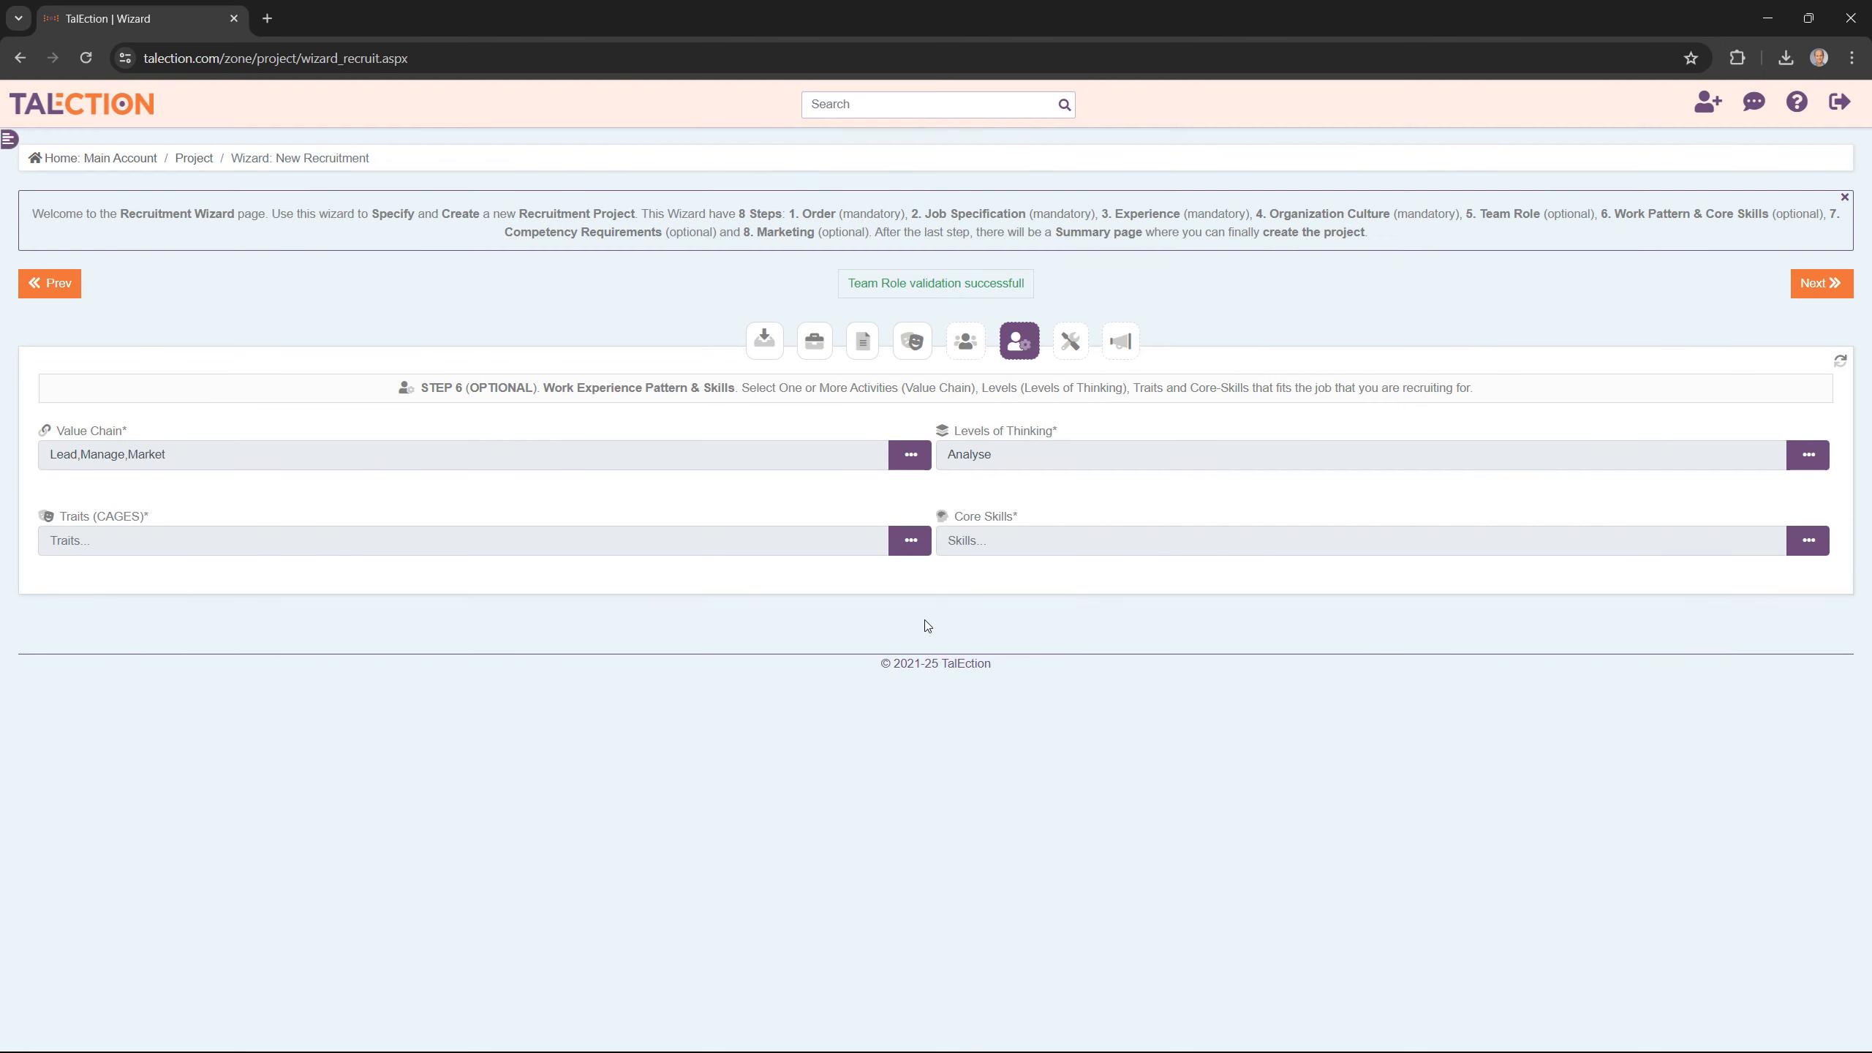
click(911, 541)
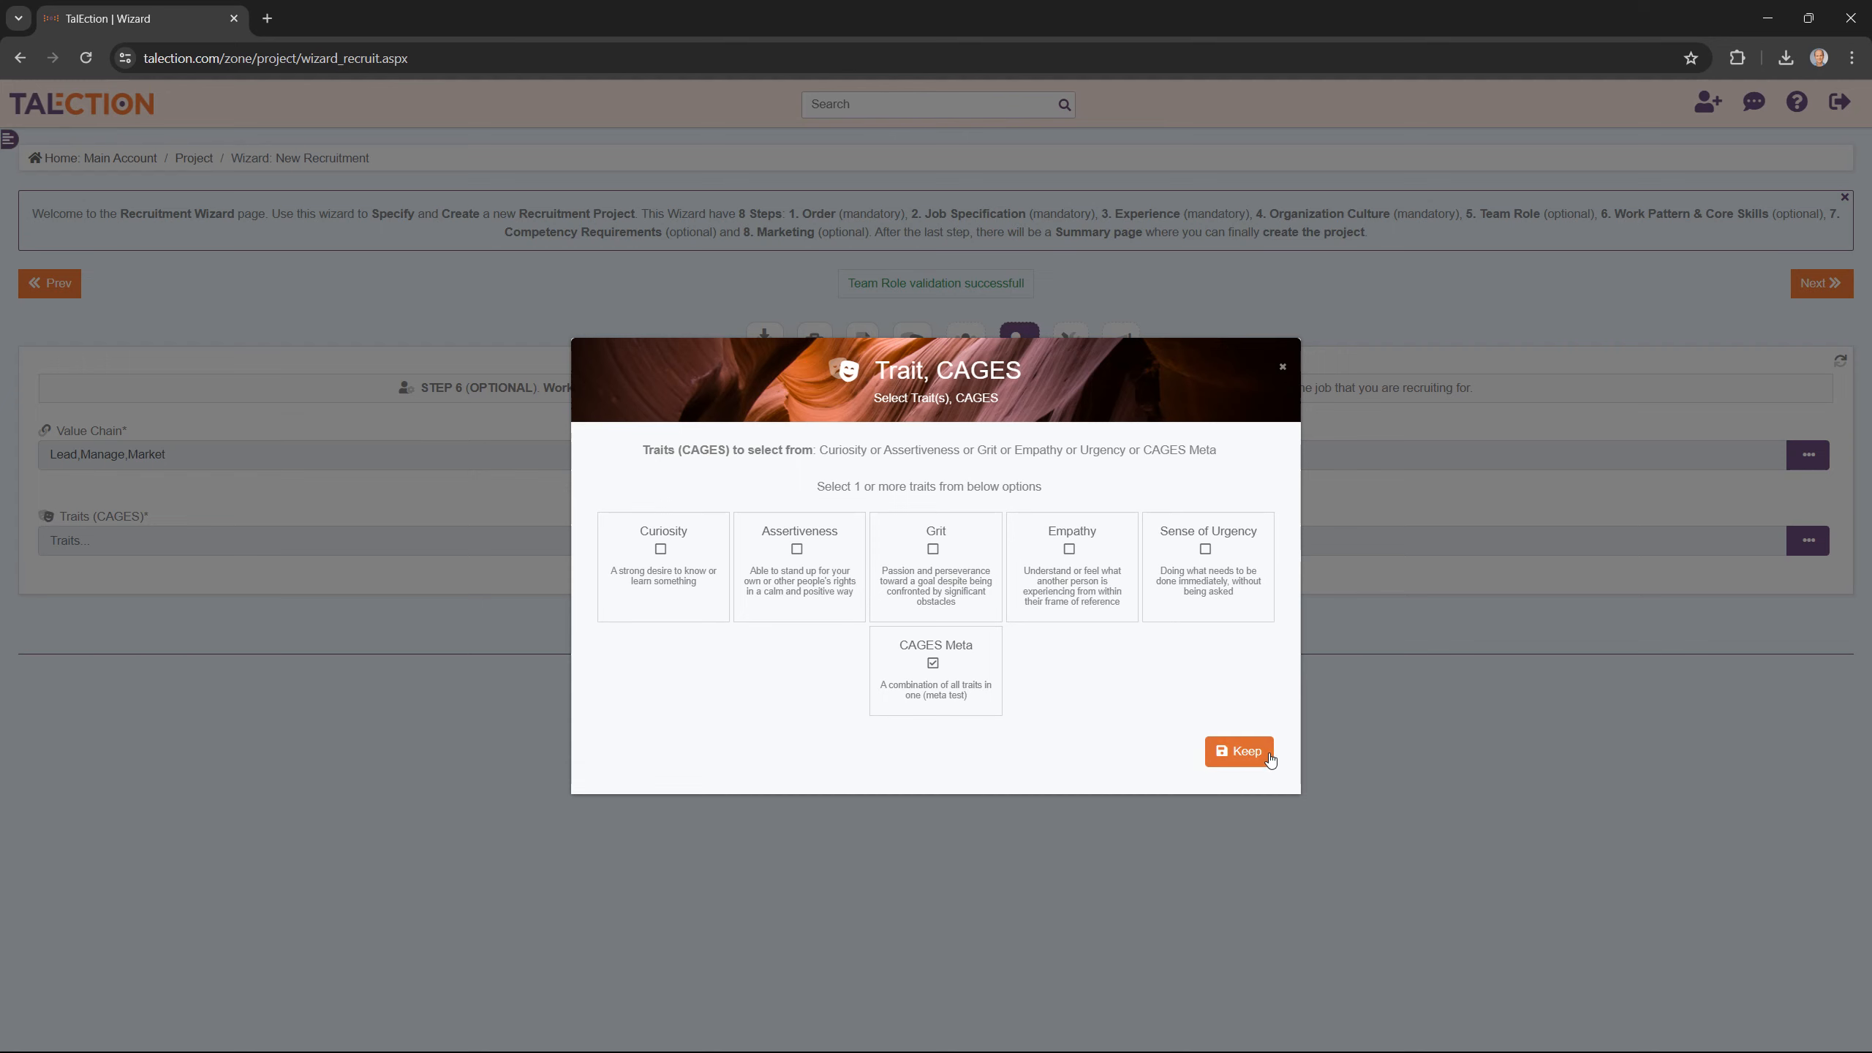
click(1241, 751)
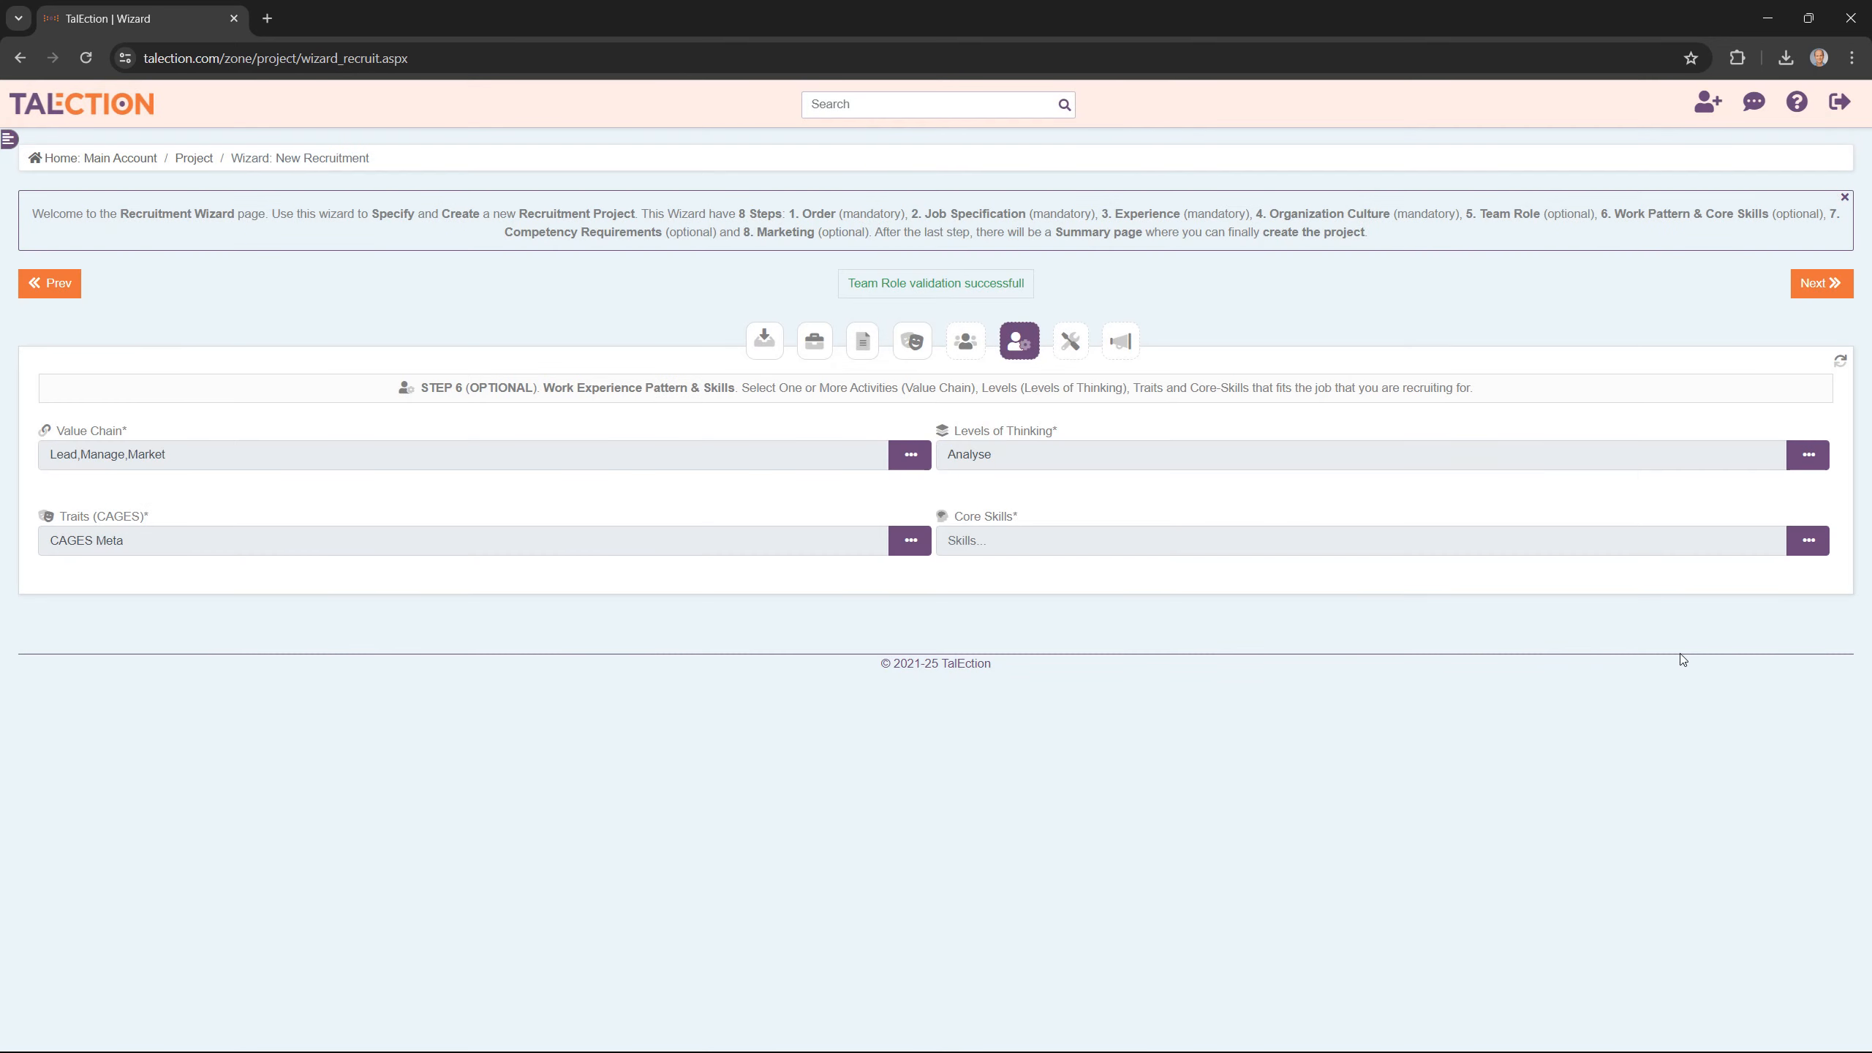
Set the core skills to Motivation and Self-Awareness, Curiosity and Lifelong Learning, and Quality Controll.
click(1809, 541)
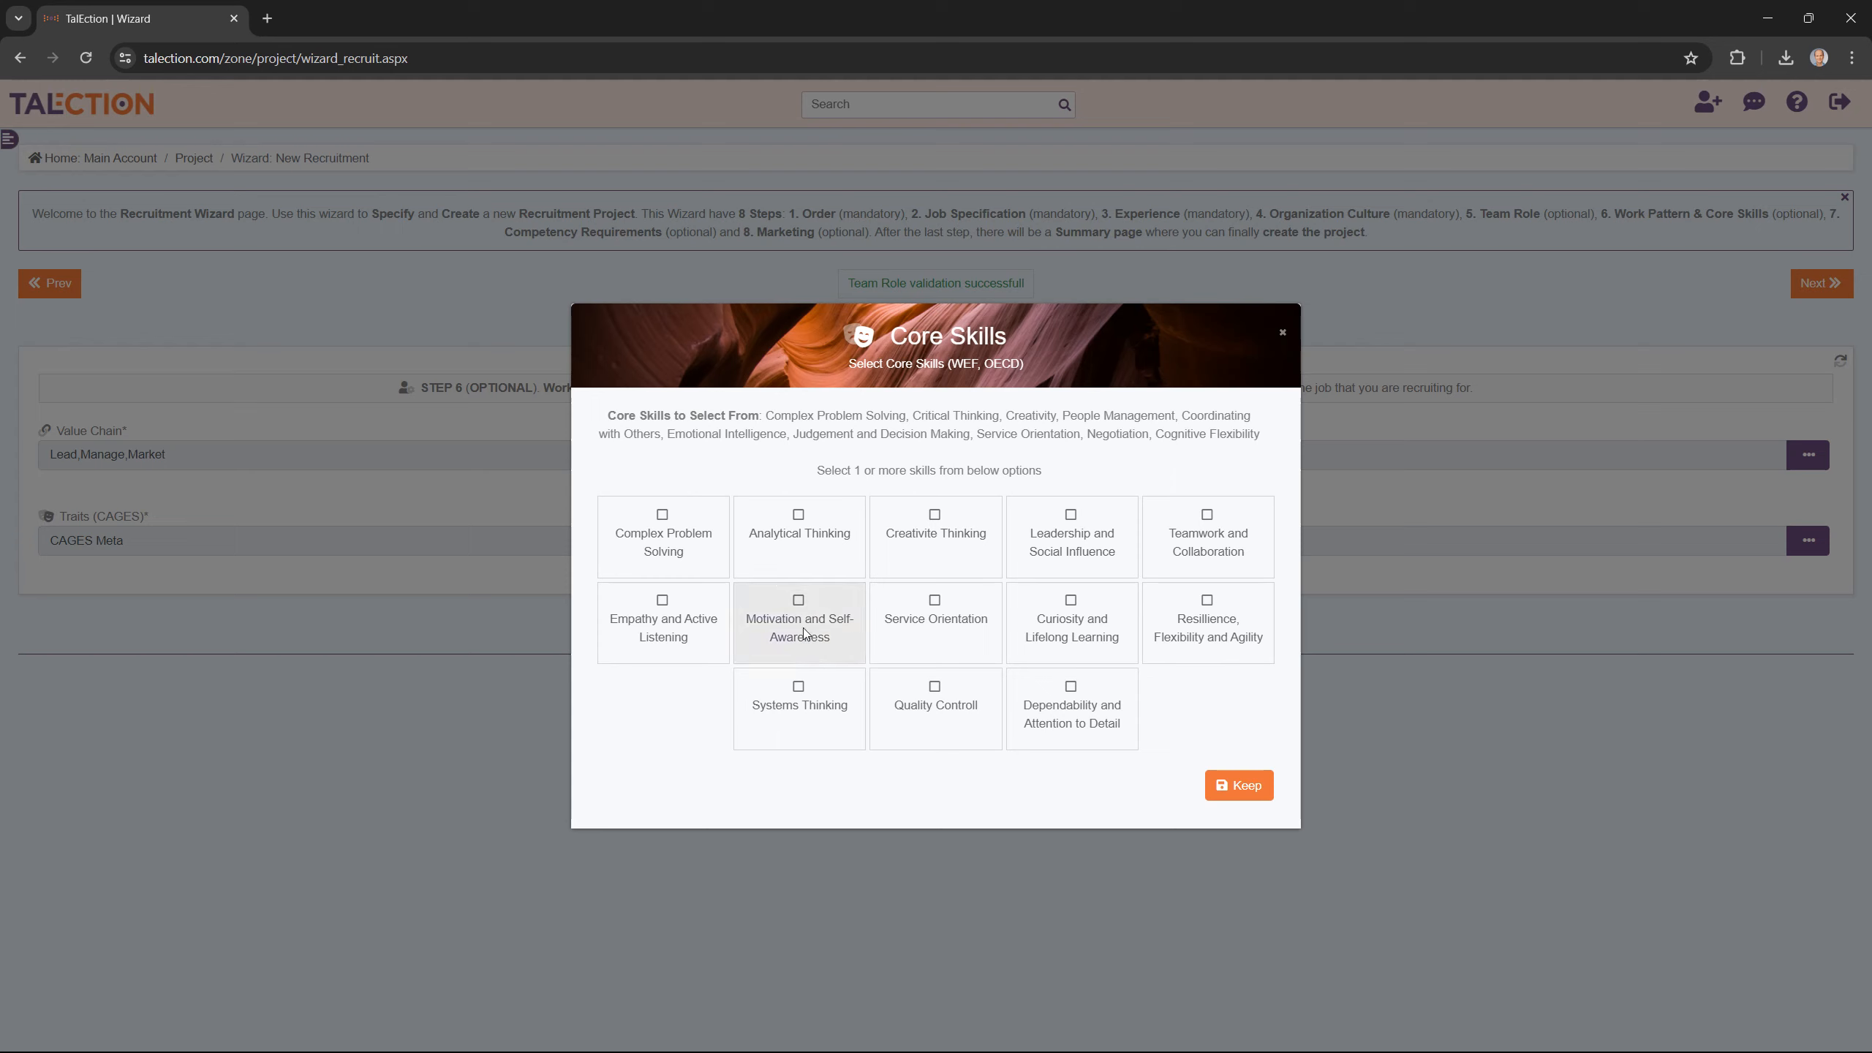
click(802, 603)
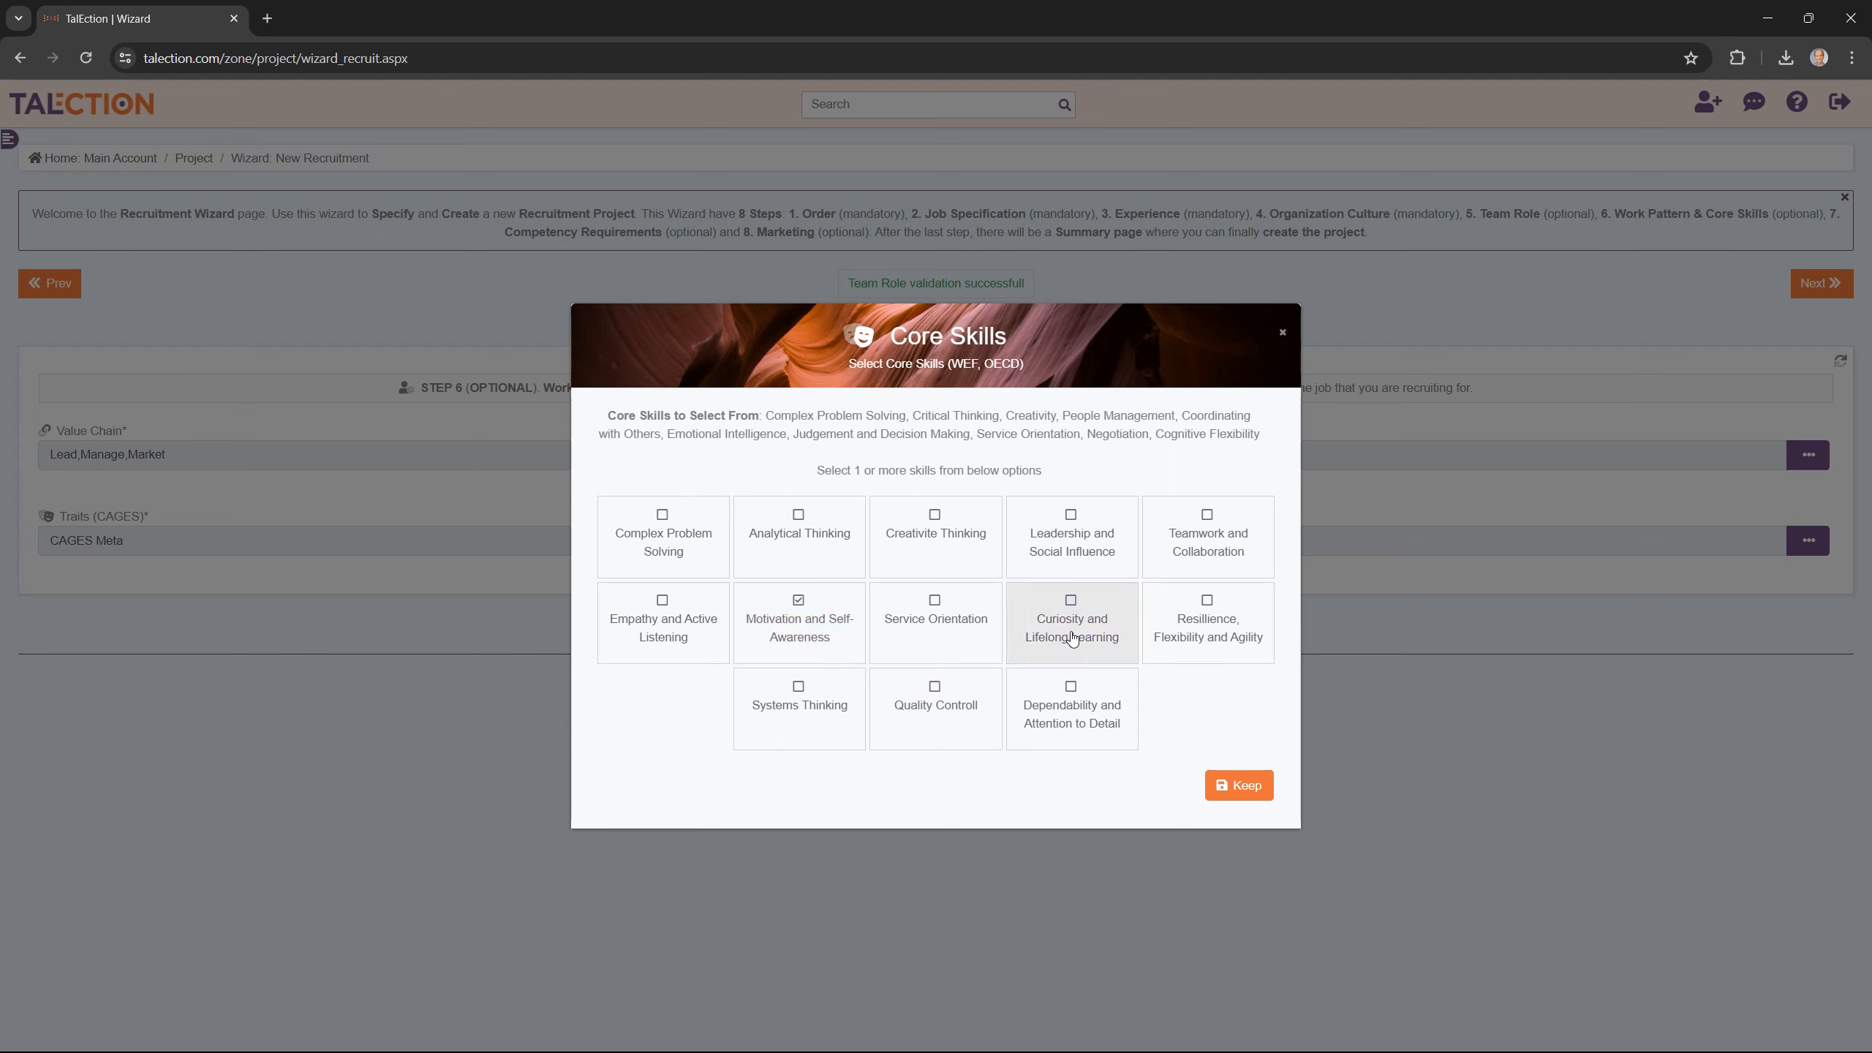
click(1078, 605)
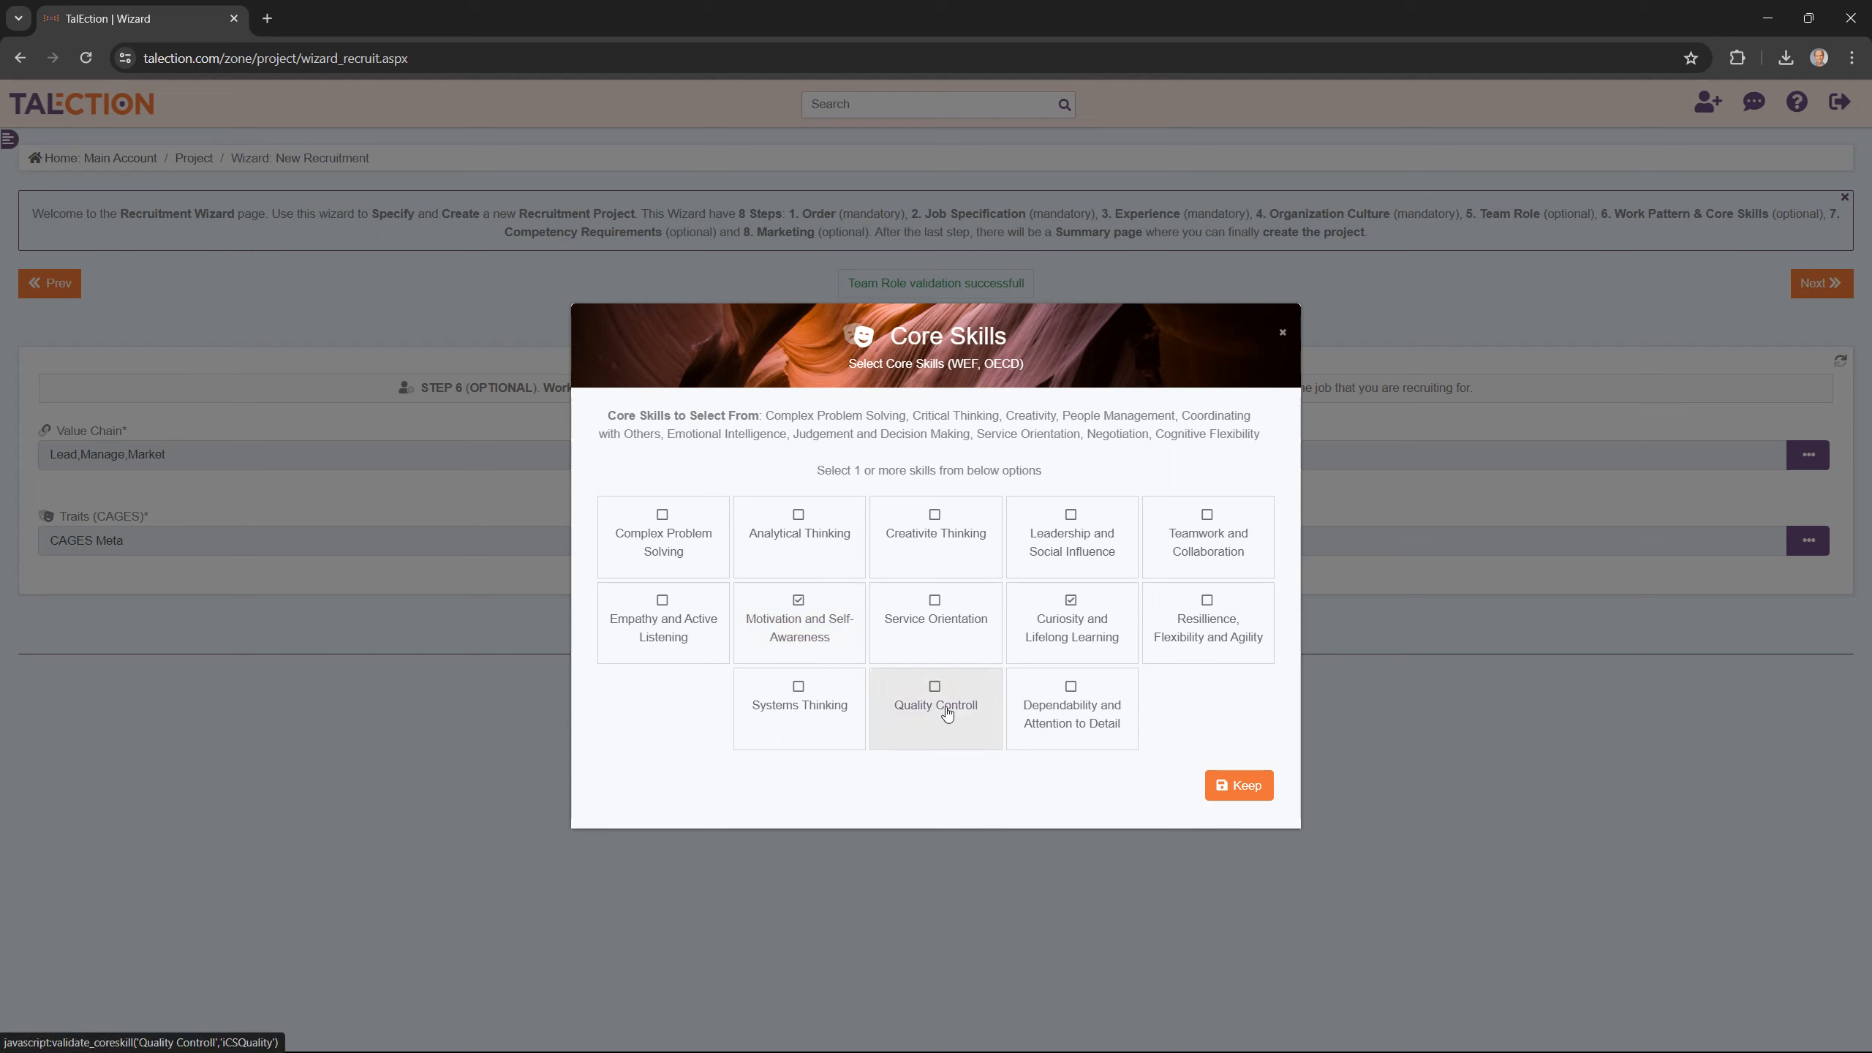
click(935, 688)
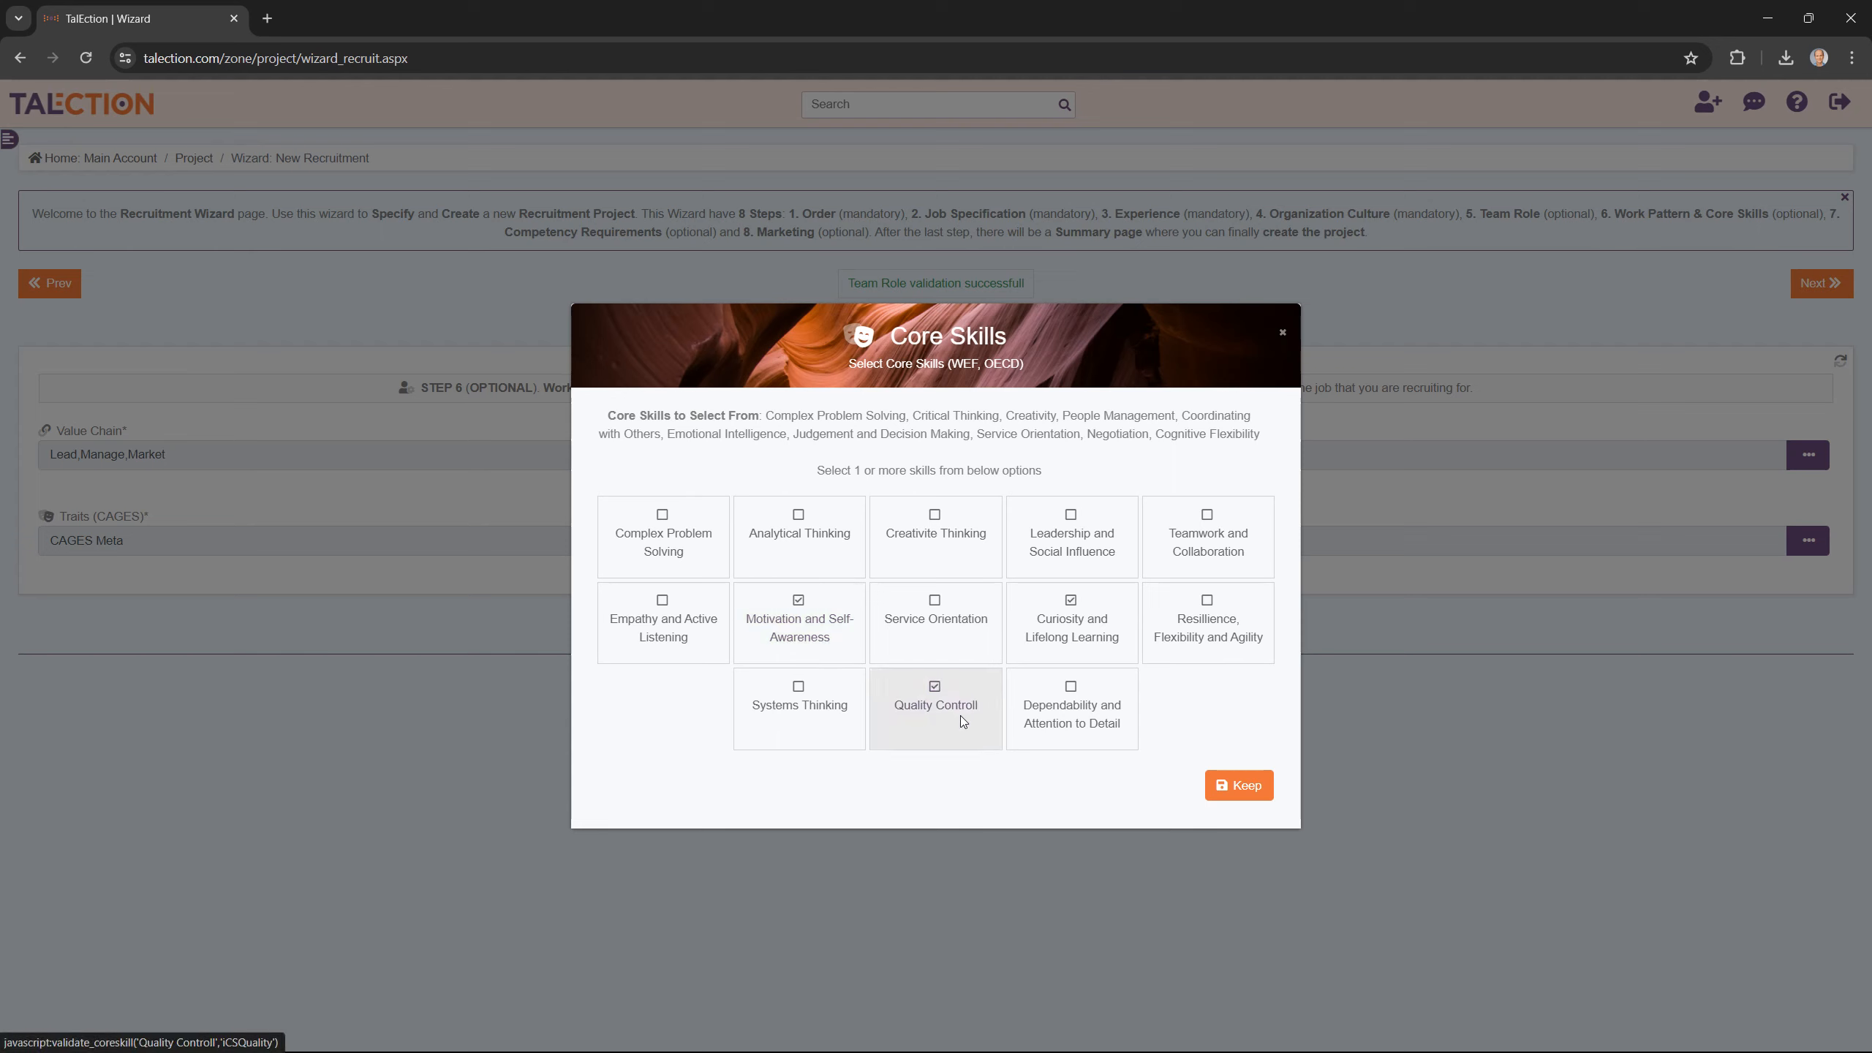
click(1240, 787)
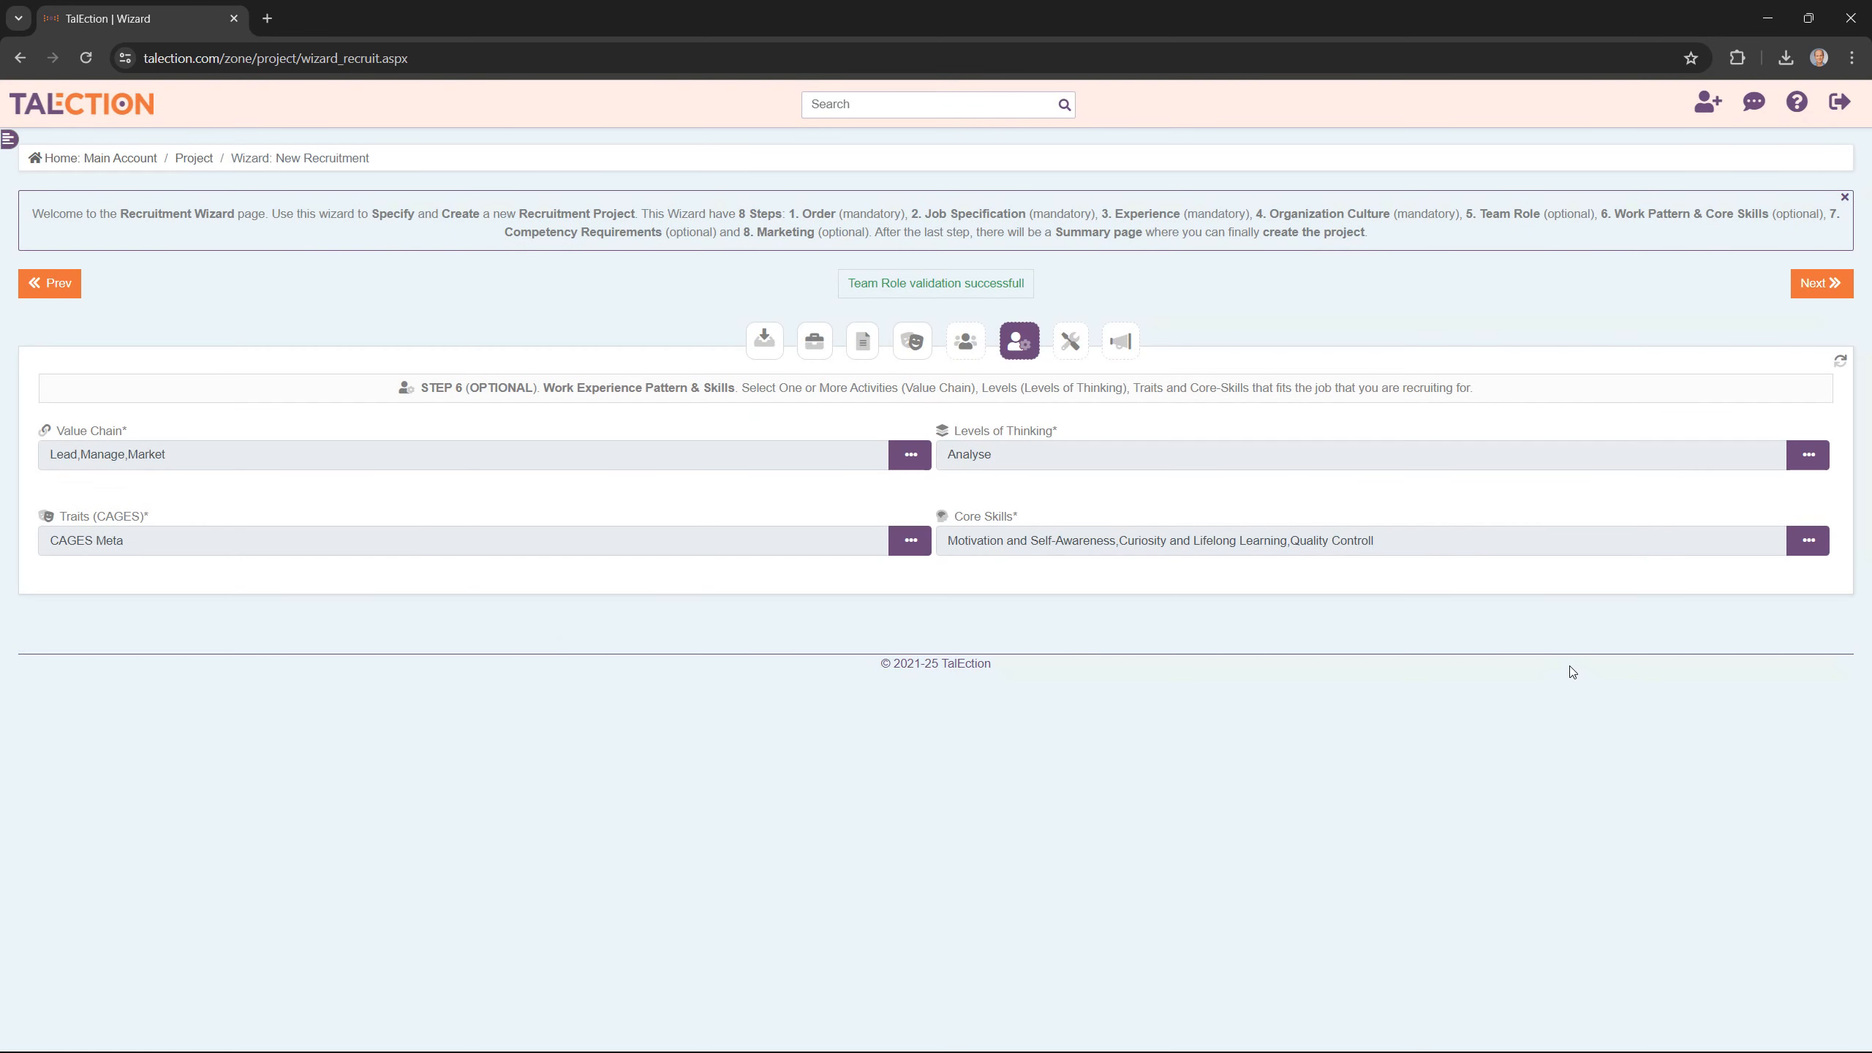
Continue to Competencies and save Navision CRM as a mandatory Tools and Technologies skill at Intermediate level.
click(1814, 289)
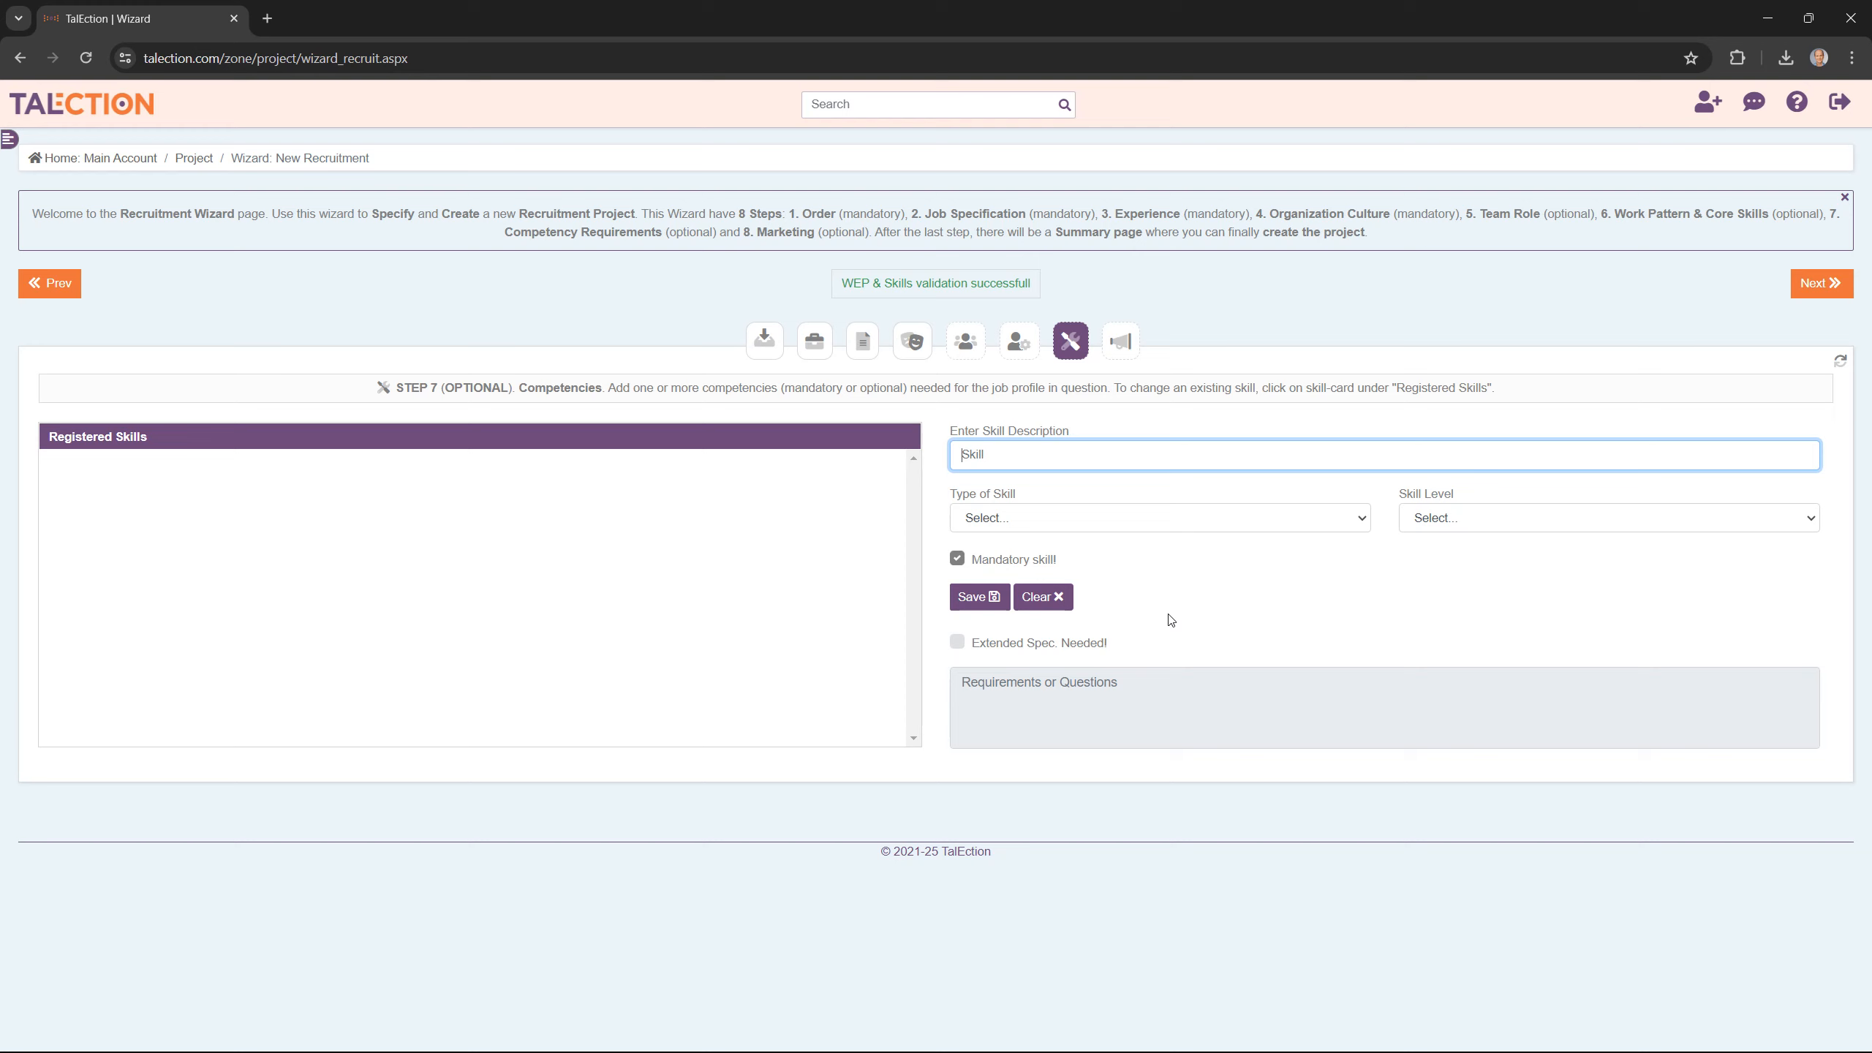
text(Navision CRM)
click(1184, 522)
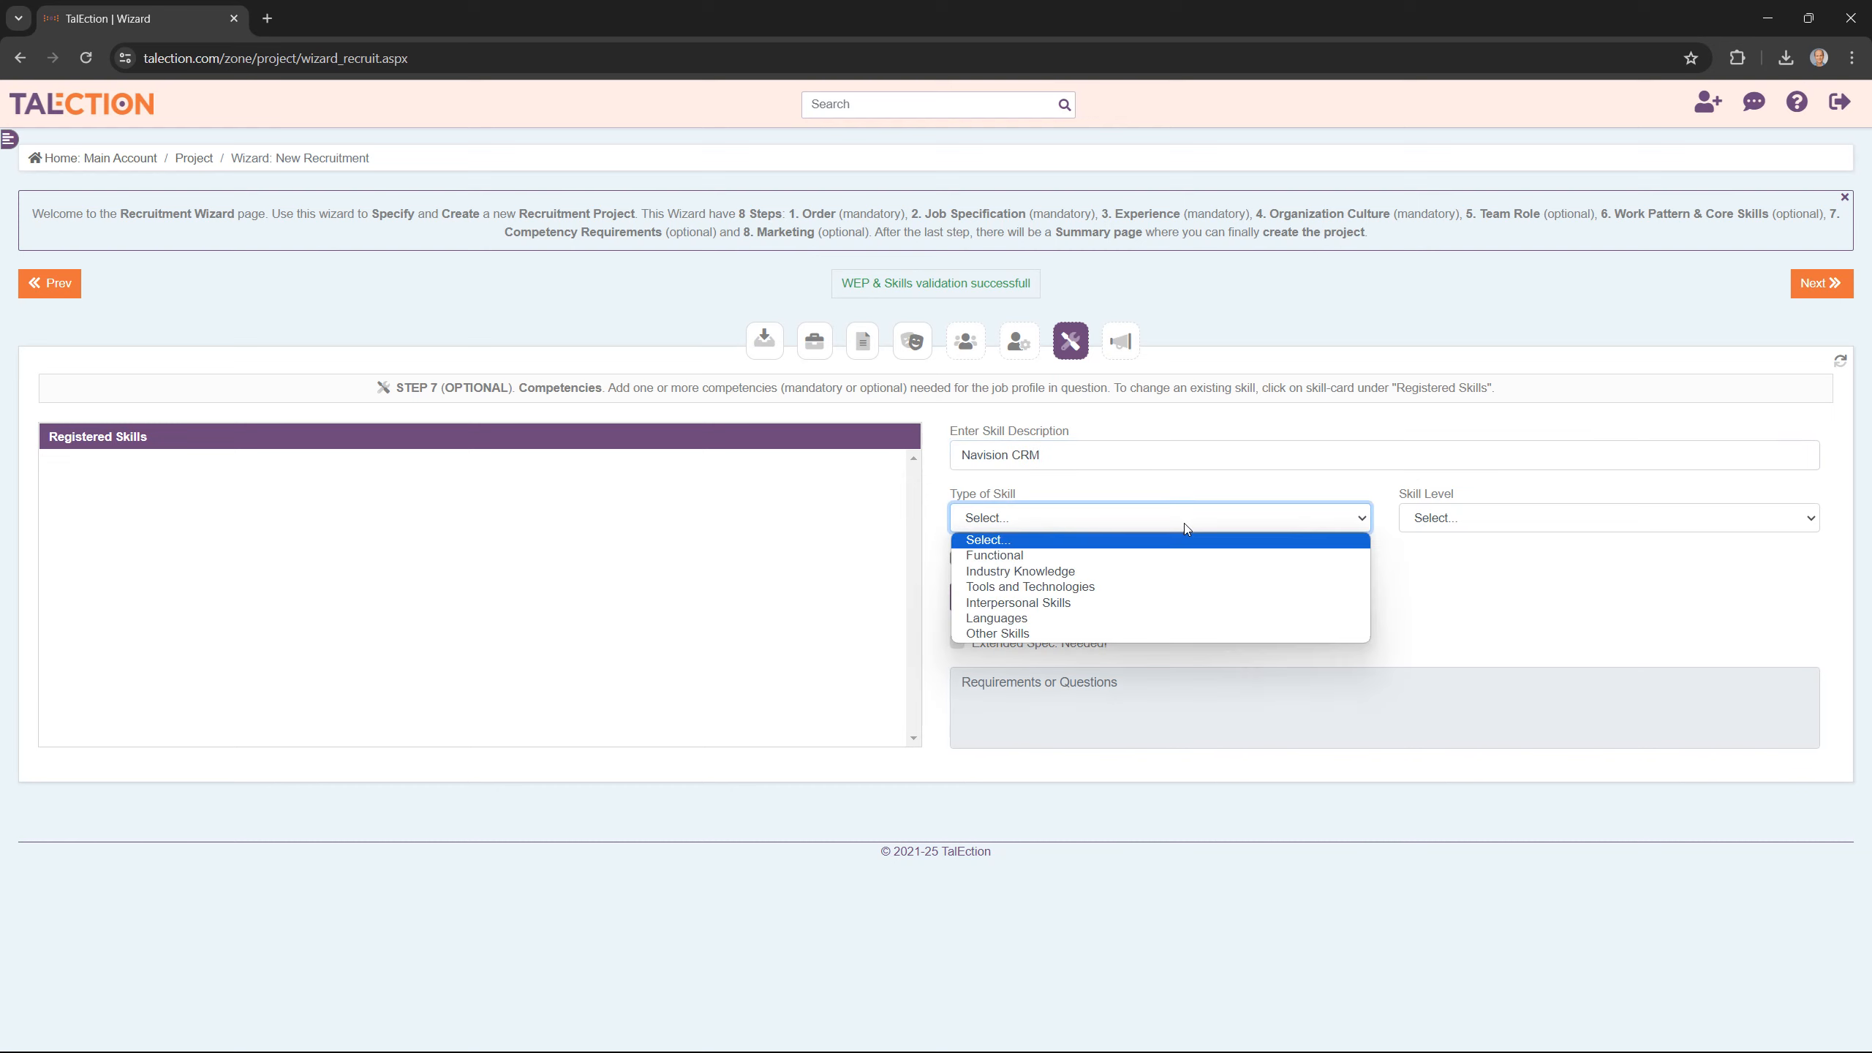
click(1105, 587)
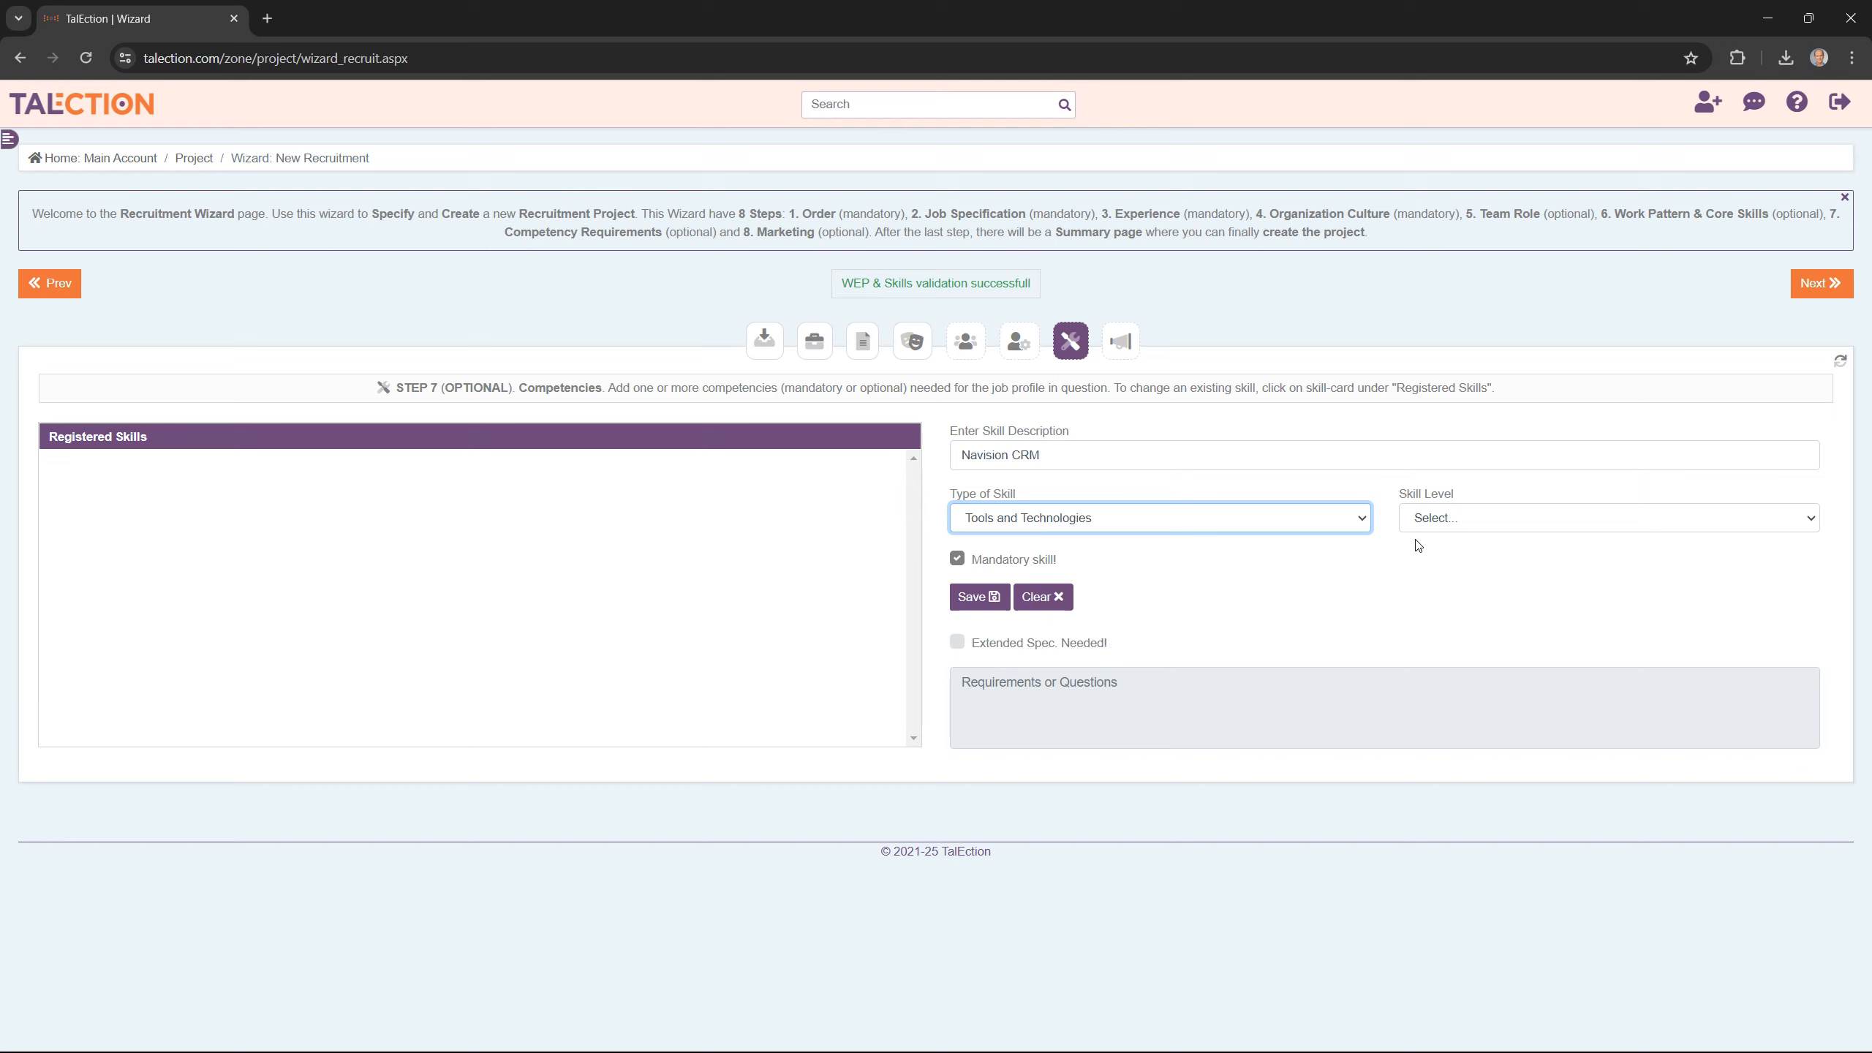
click(1512, 525)
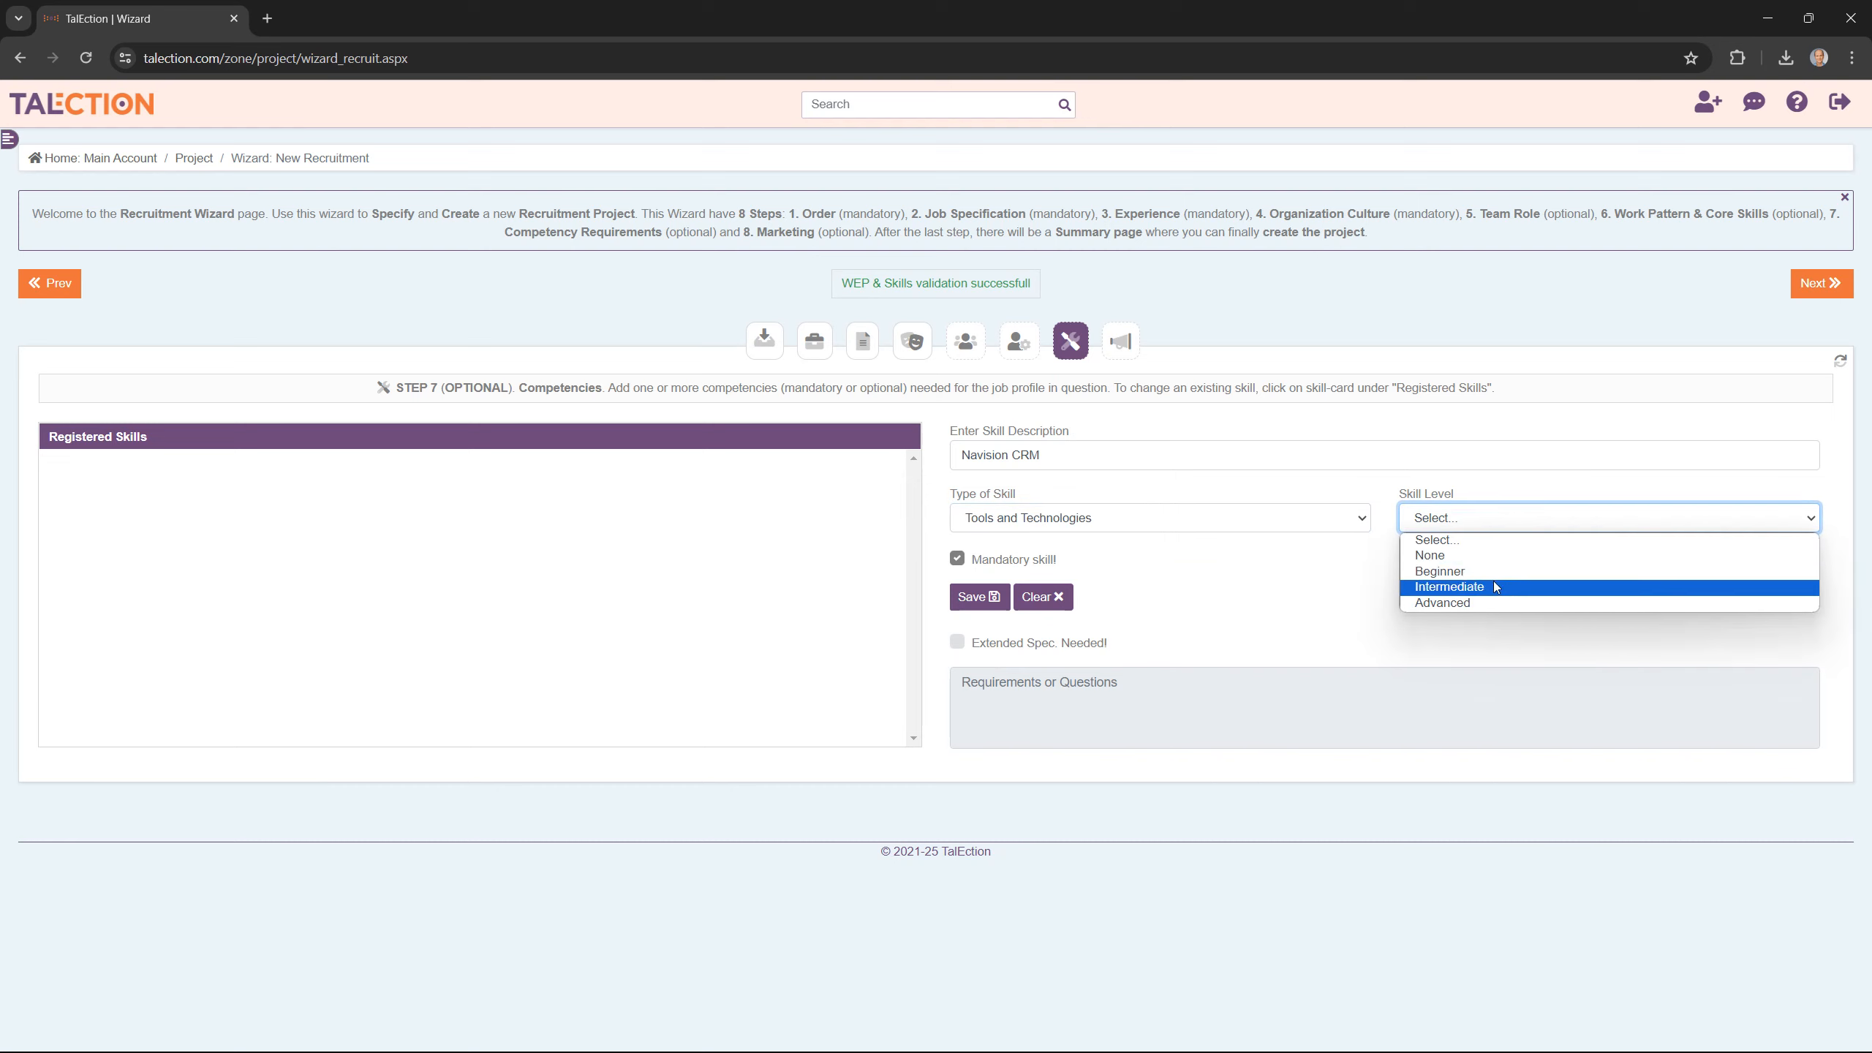
click(1497, 587)
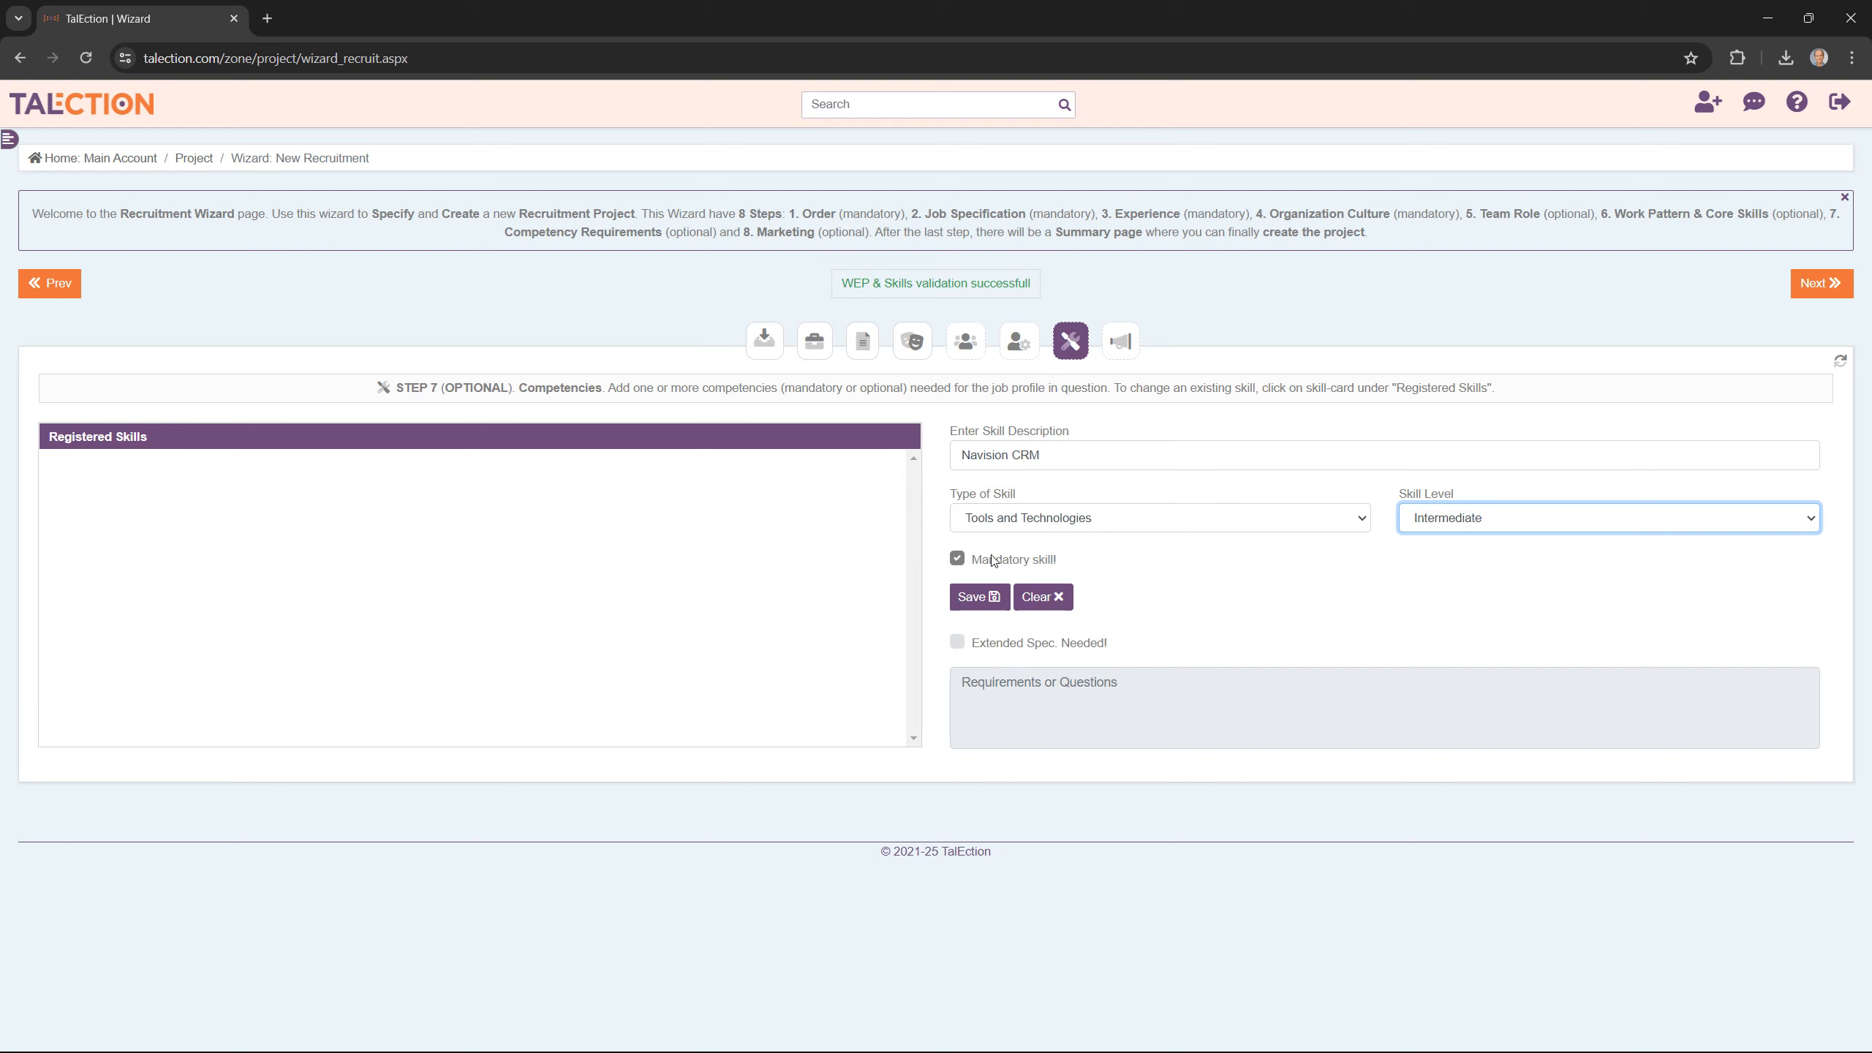
click(978, 599)
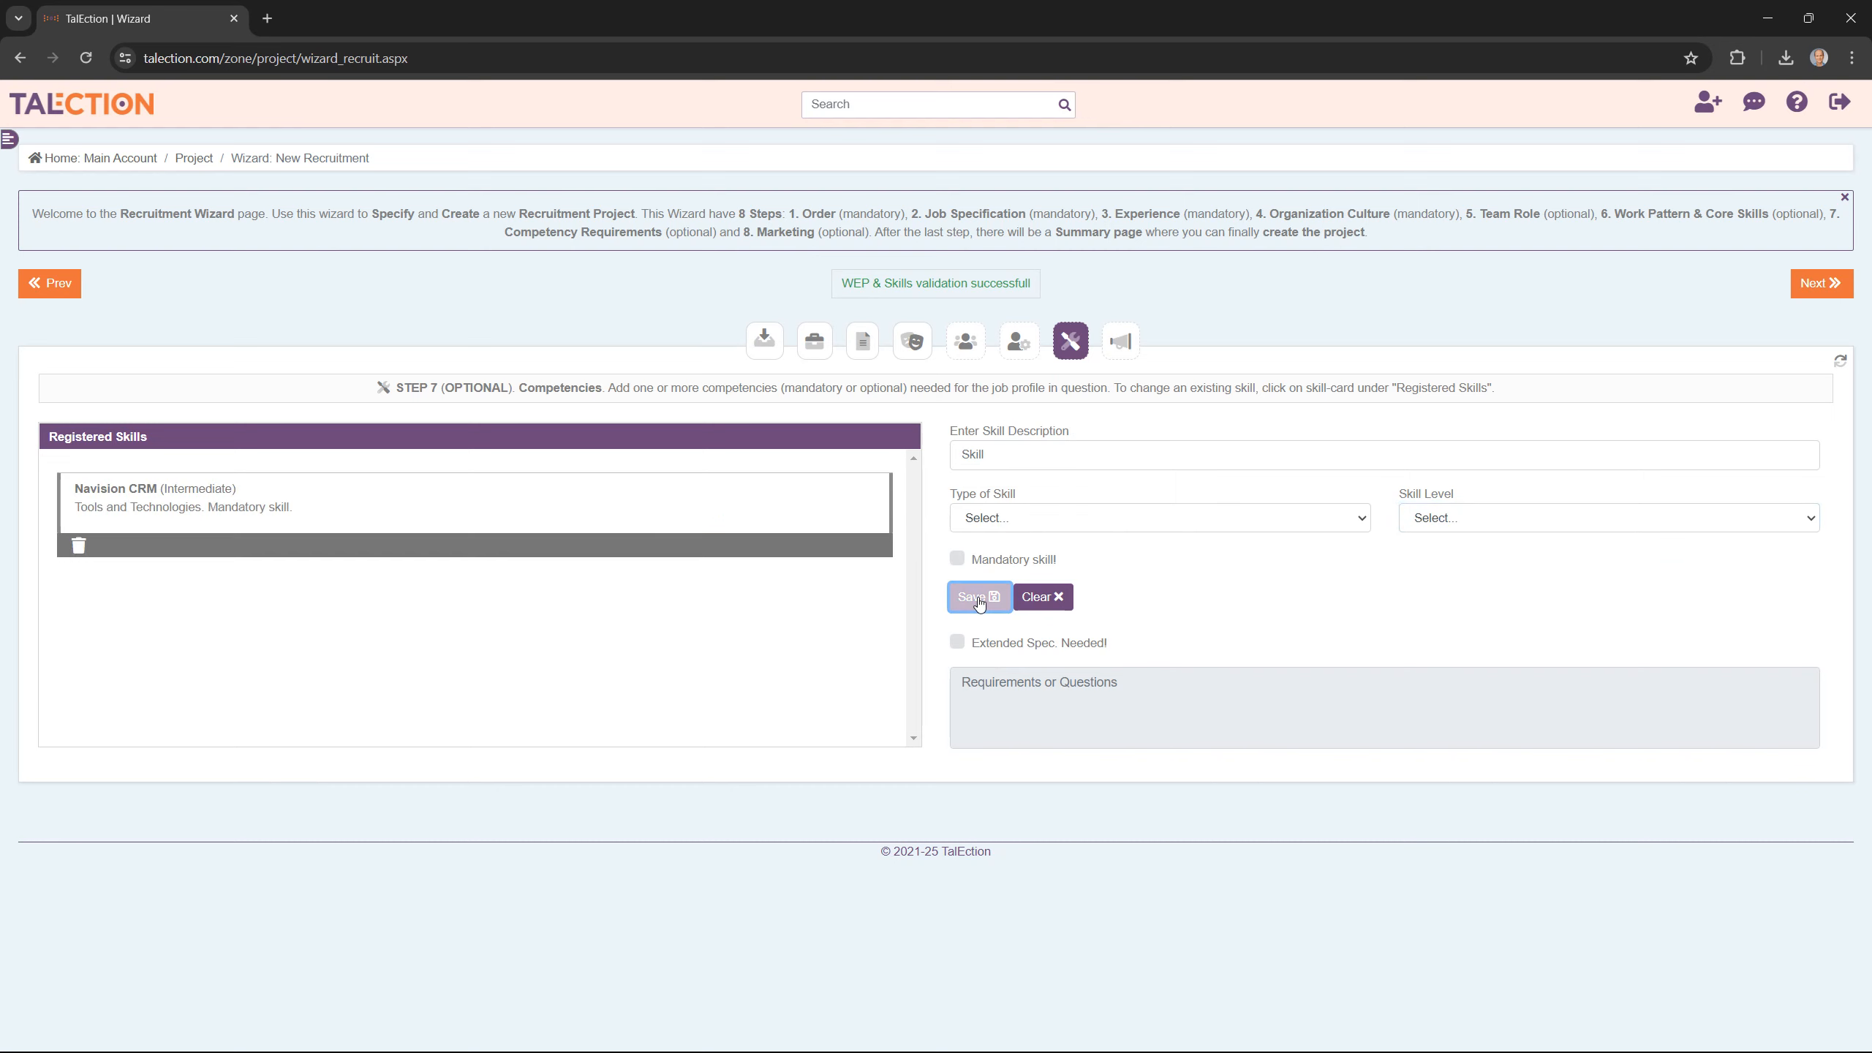
click(1099, 456)
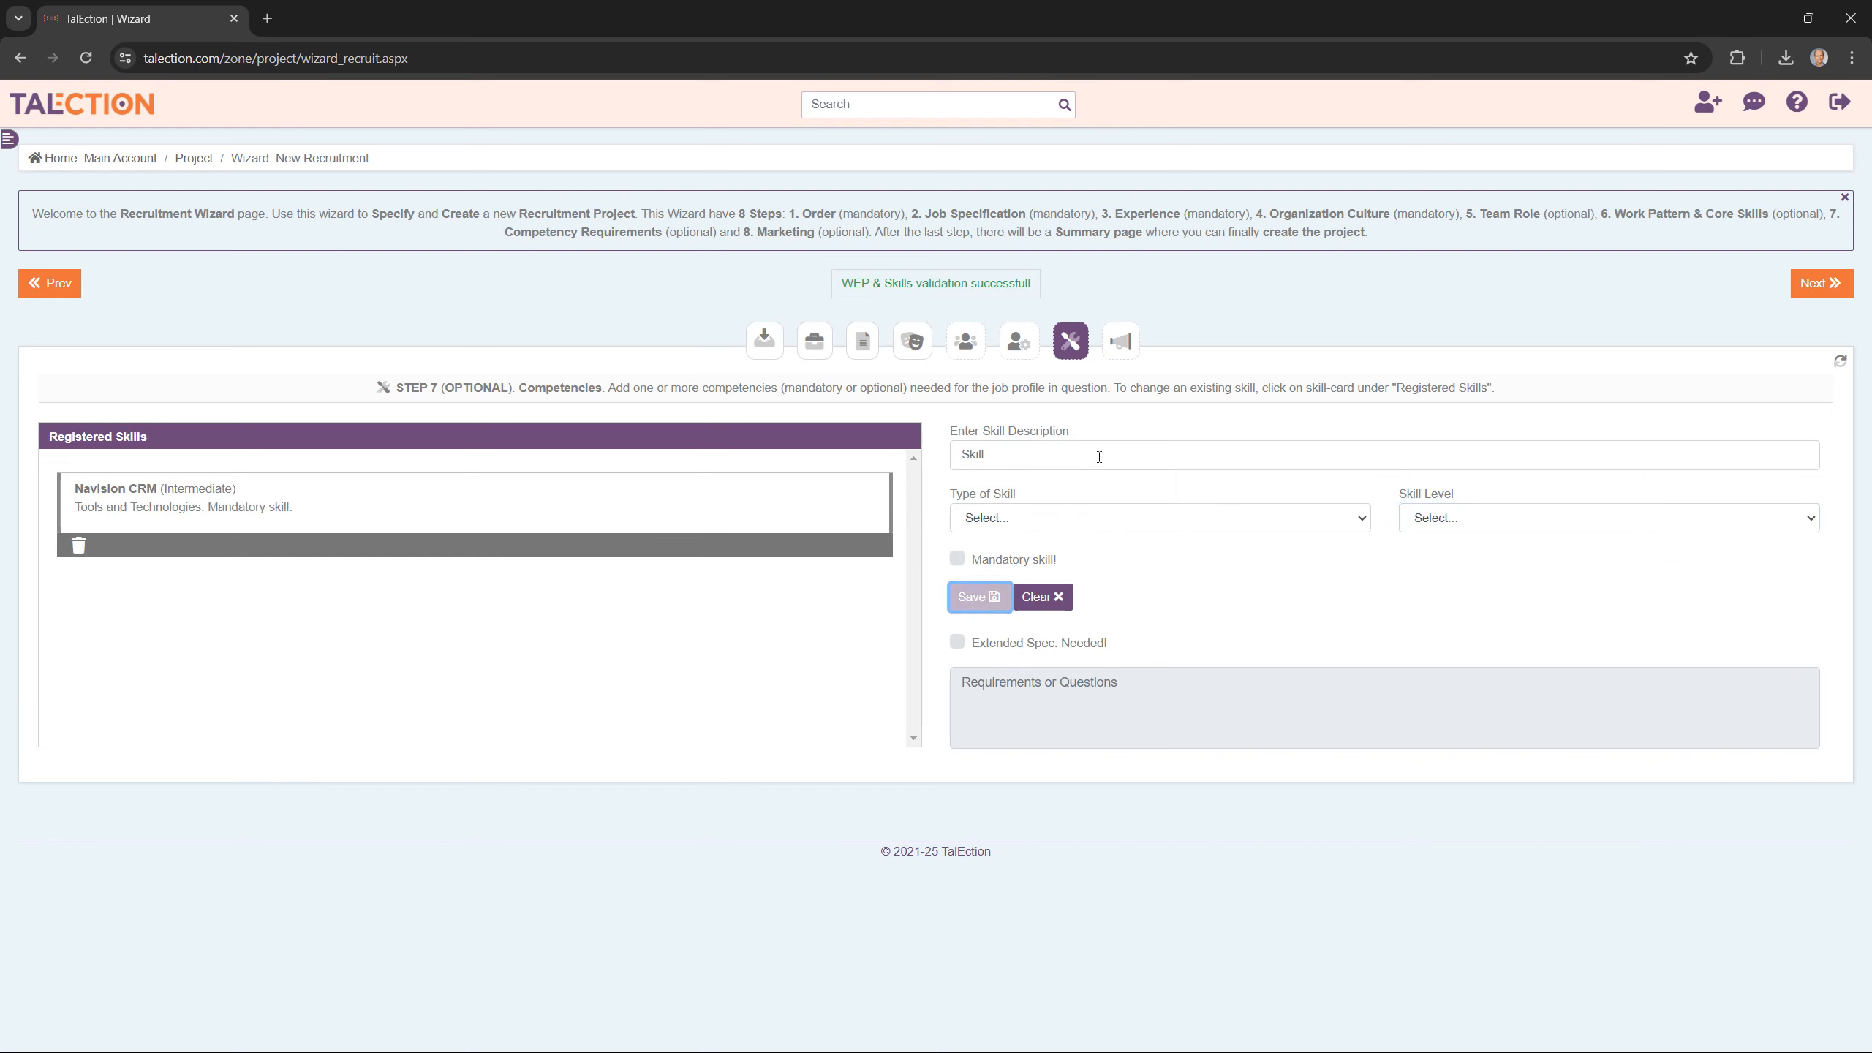
click(1178, 520)
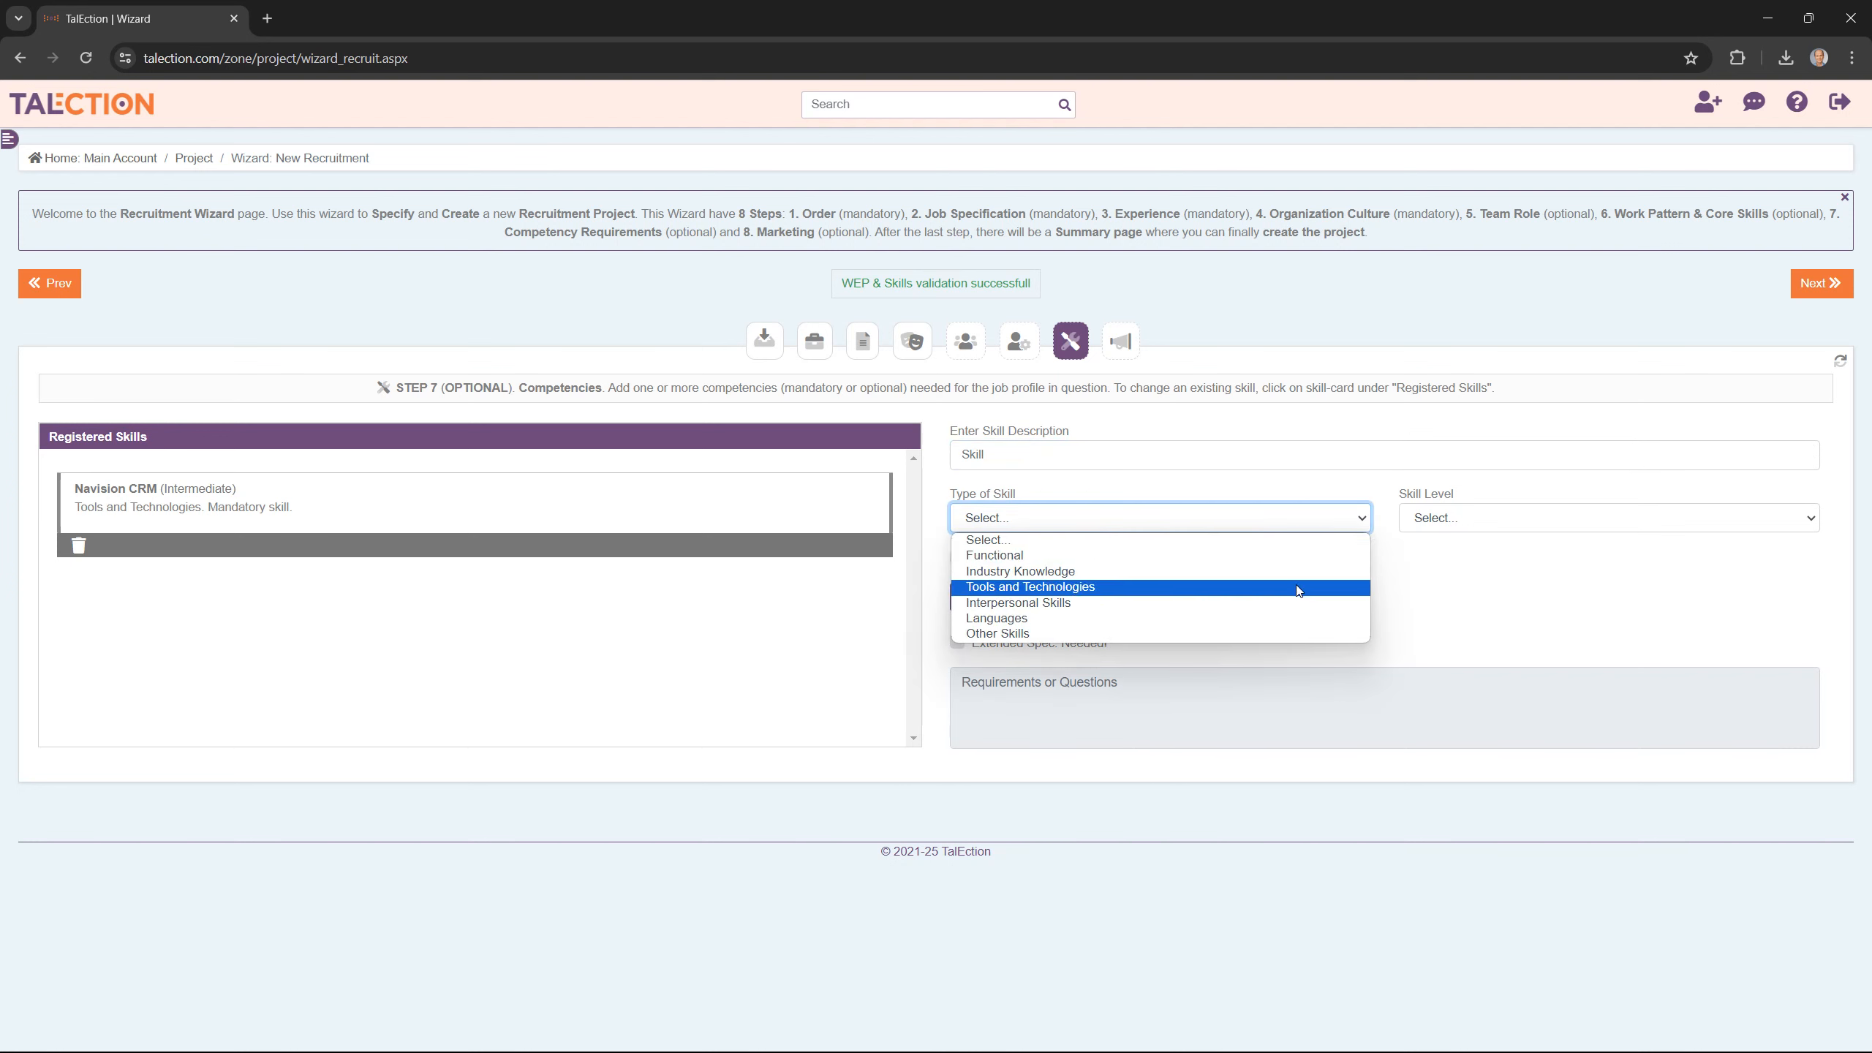
click(1445, 583)
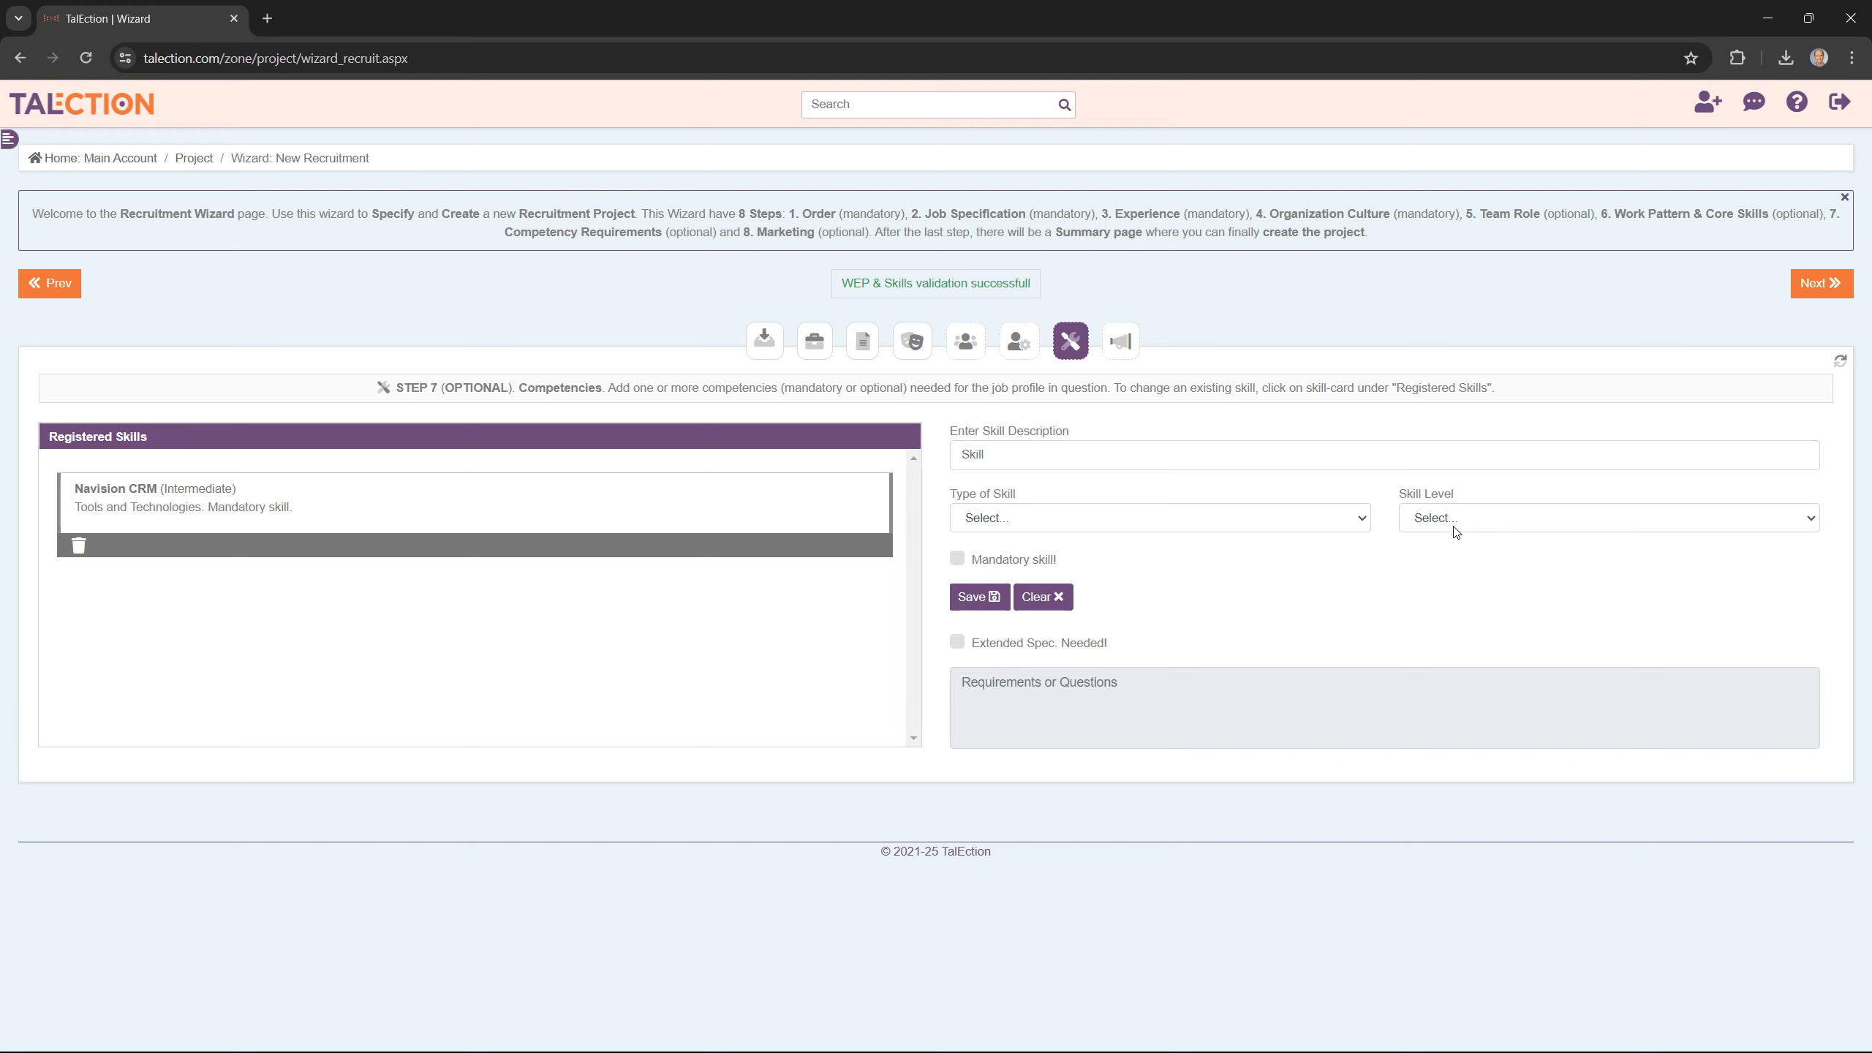
click(1000, 563)
click(999, 563)
click(956, 642)
click(1049, 682)
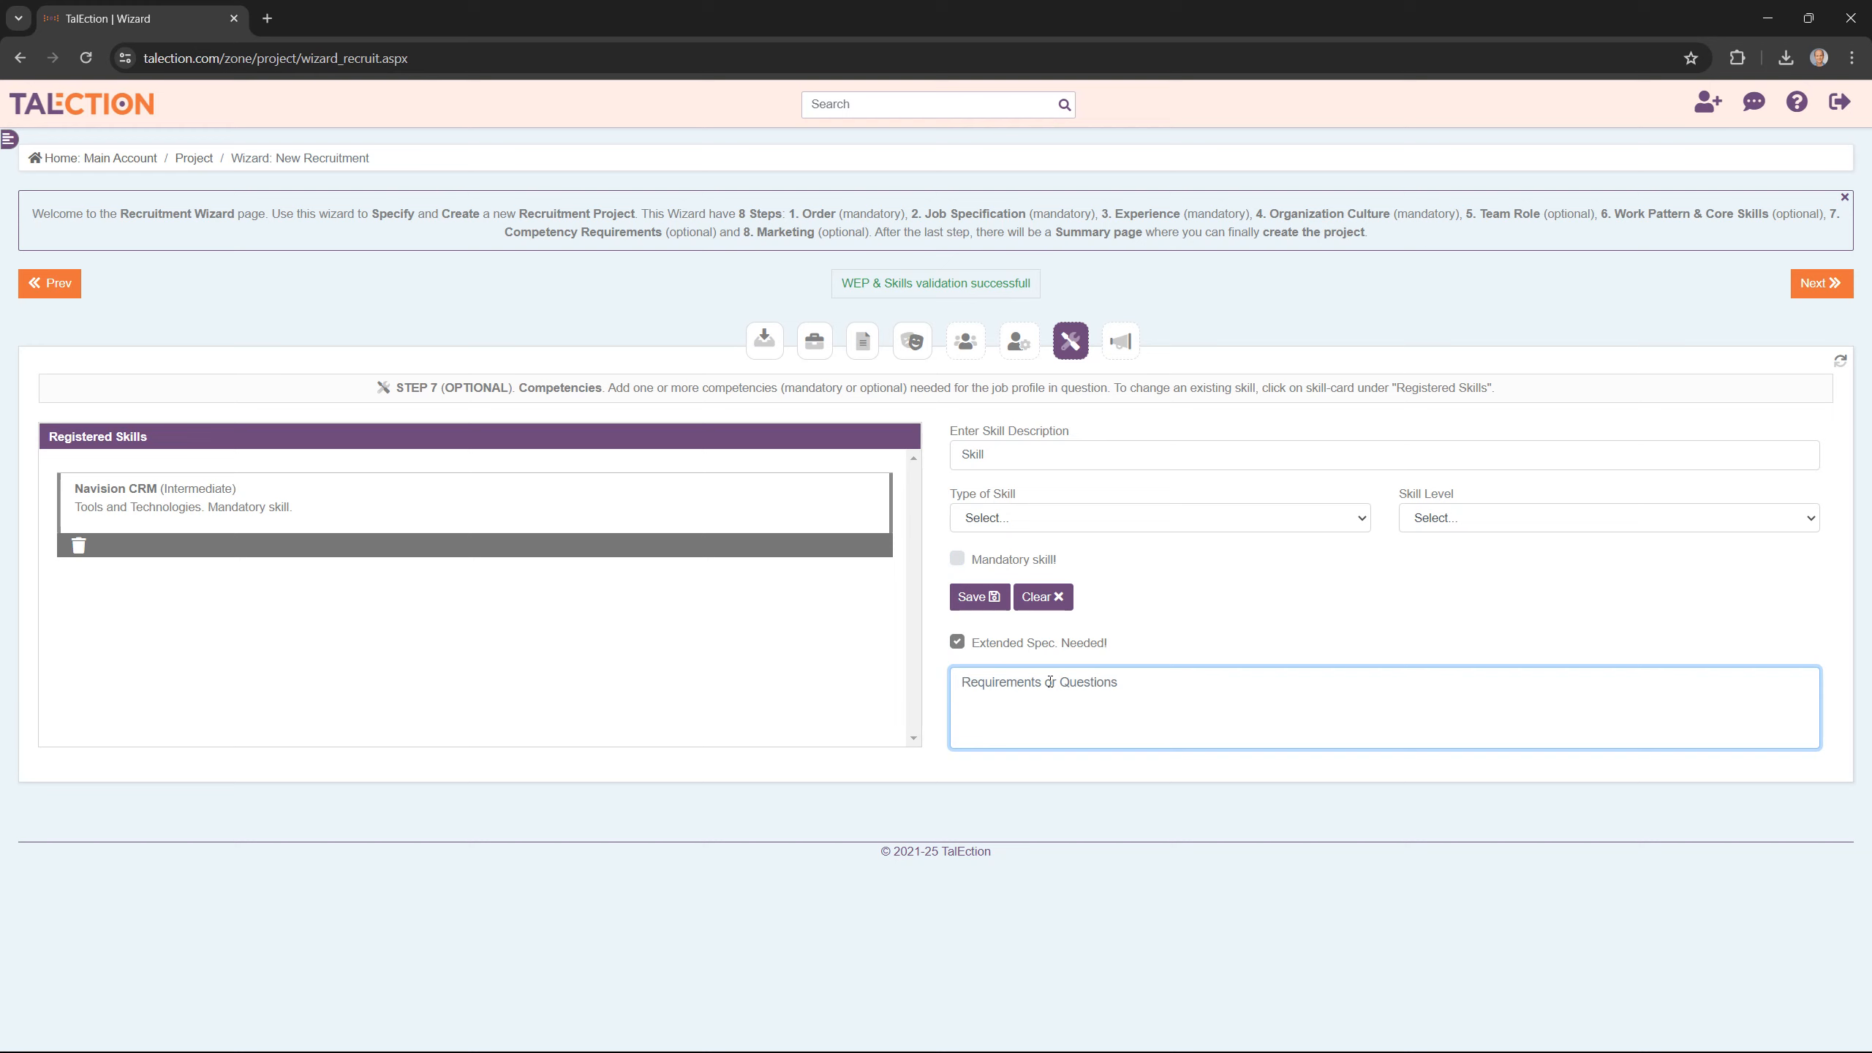
click(957, 642)
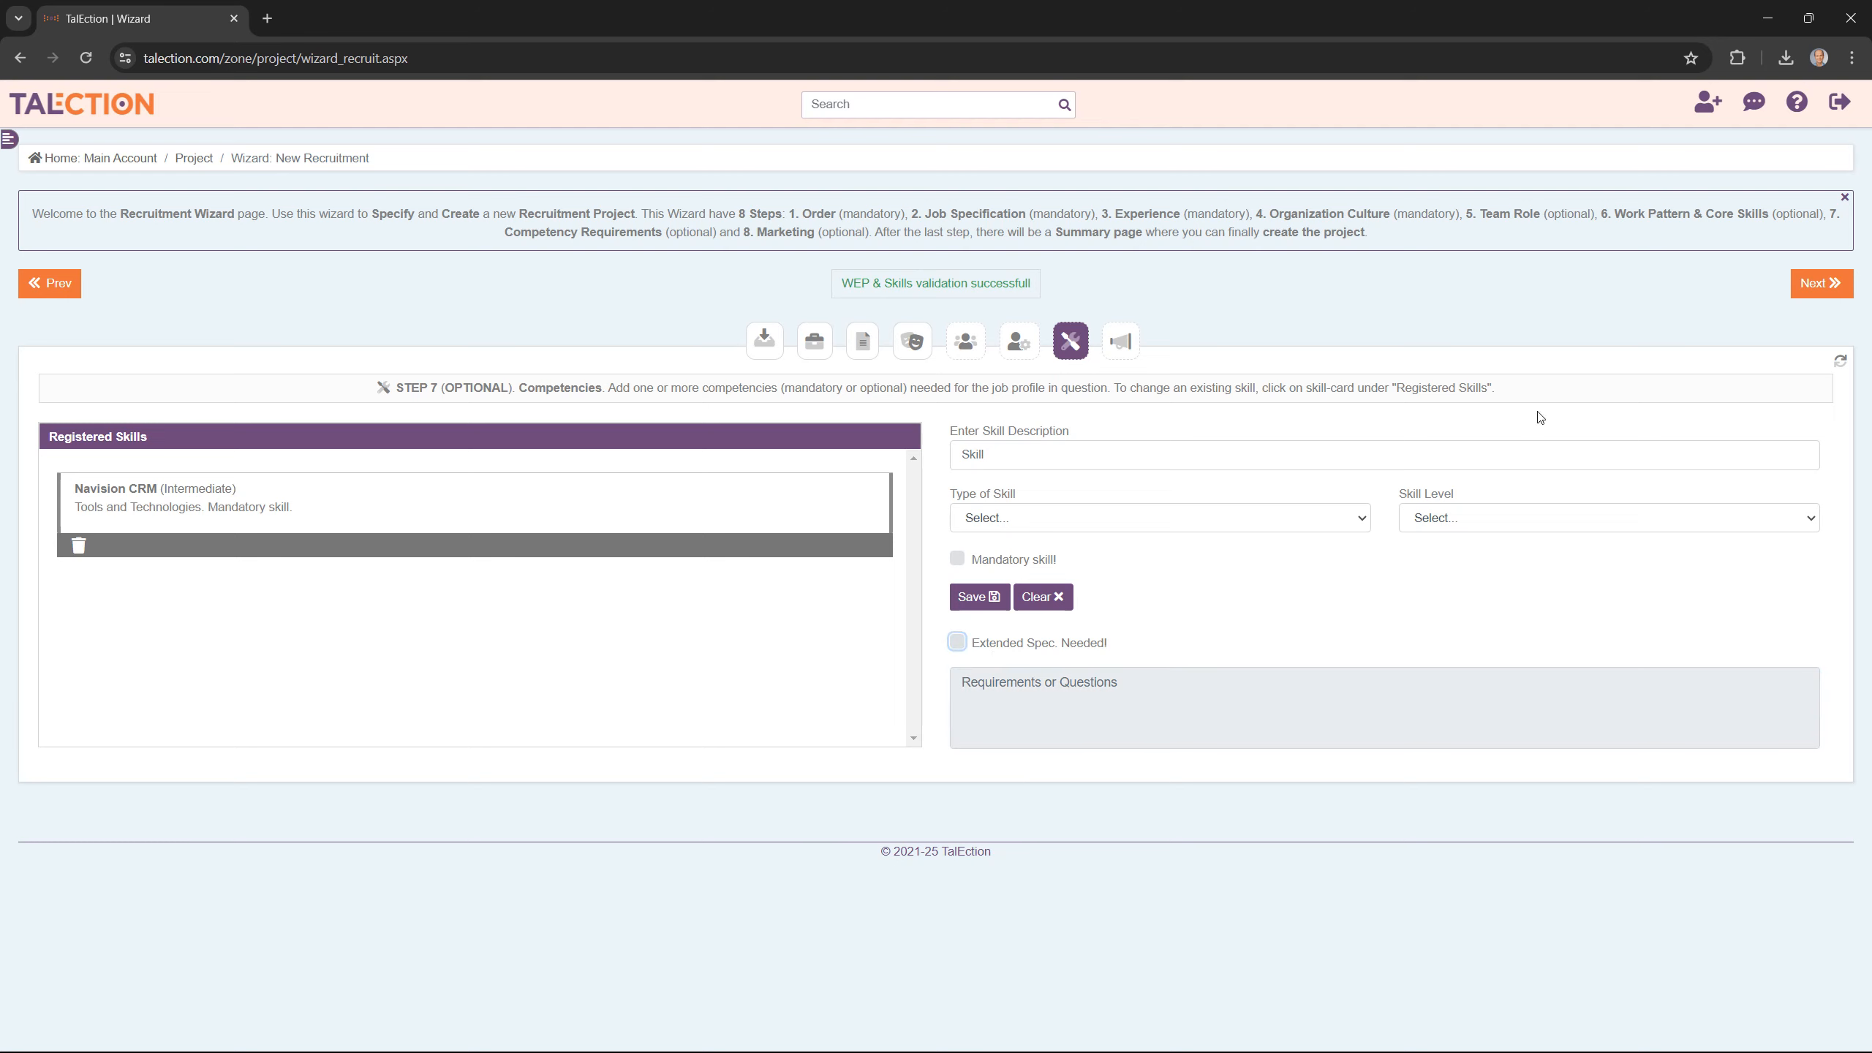
Continue to Marketing Campaign and enter the title "Story Title", application due date 15.May.2024 and marketing story "Story to tell!".
click(1808, 290)
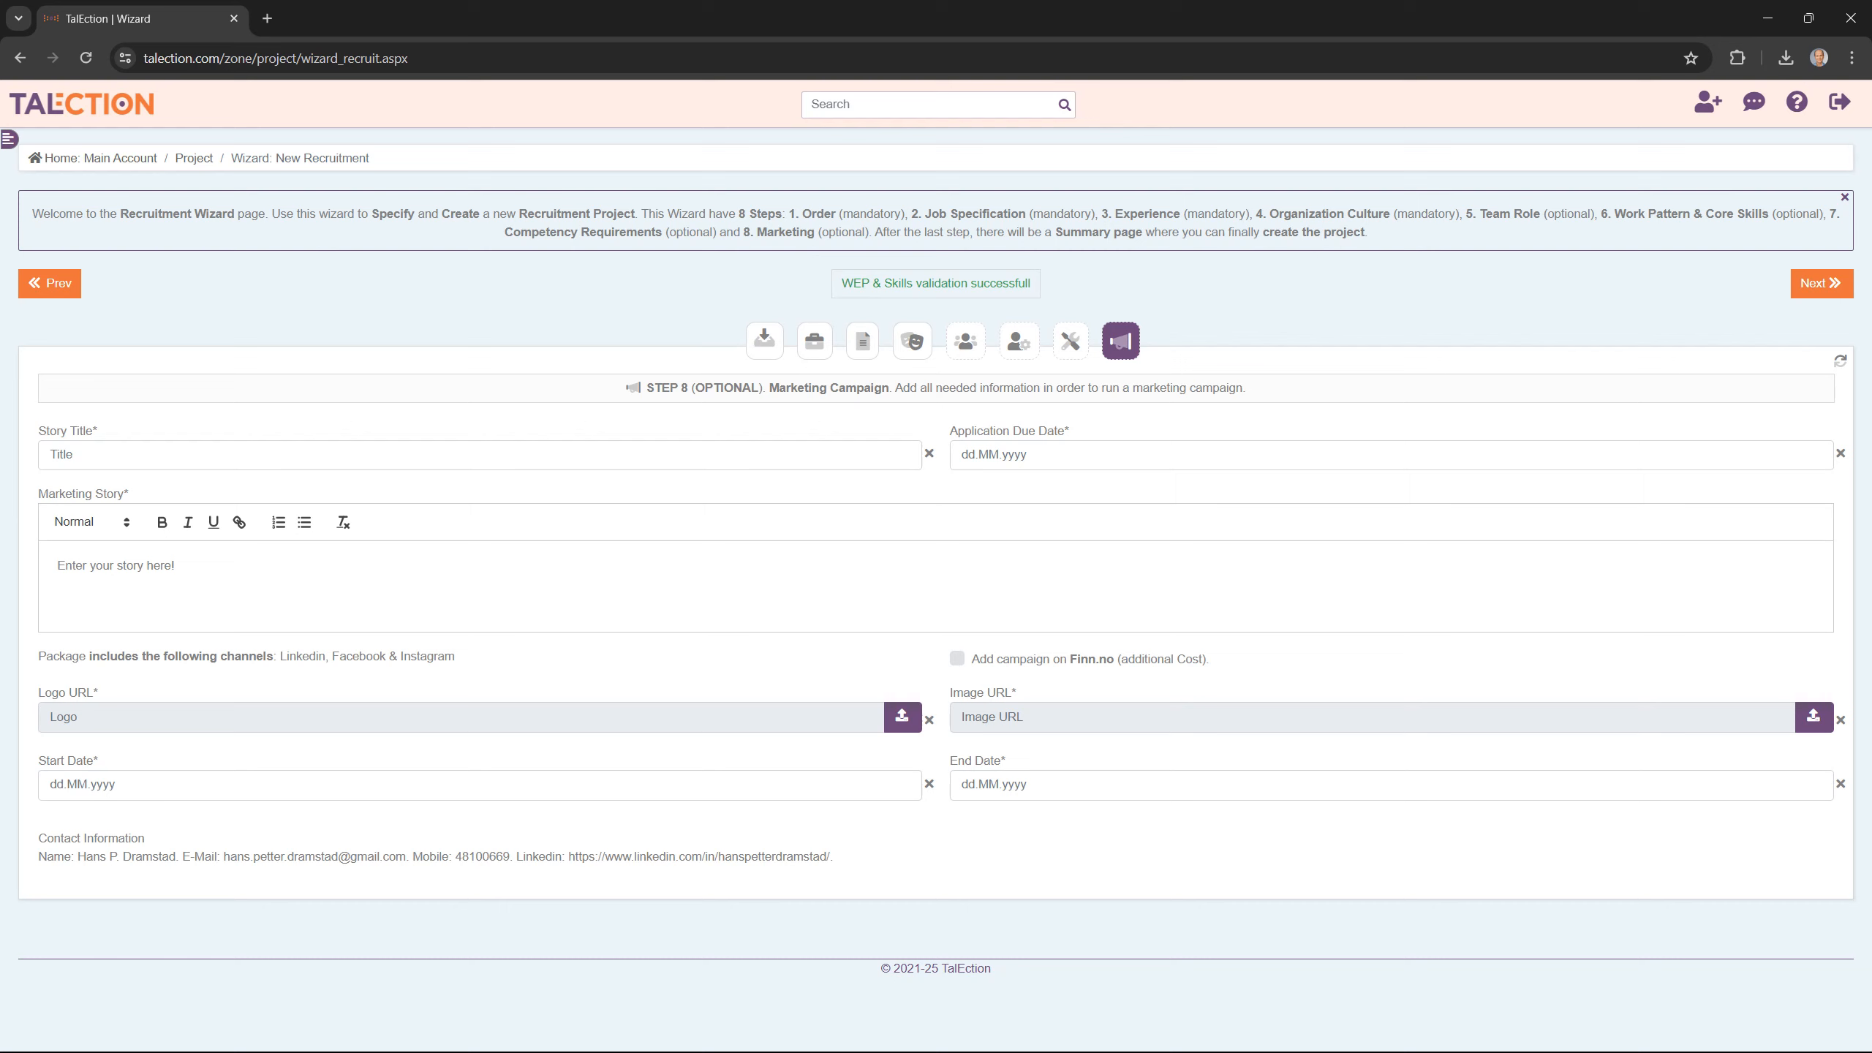
click(268, 456)
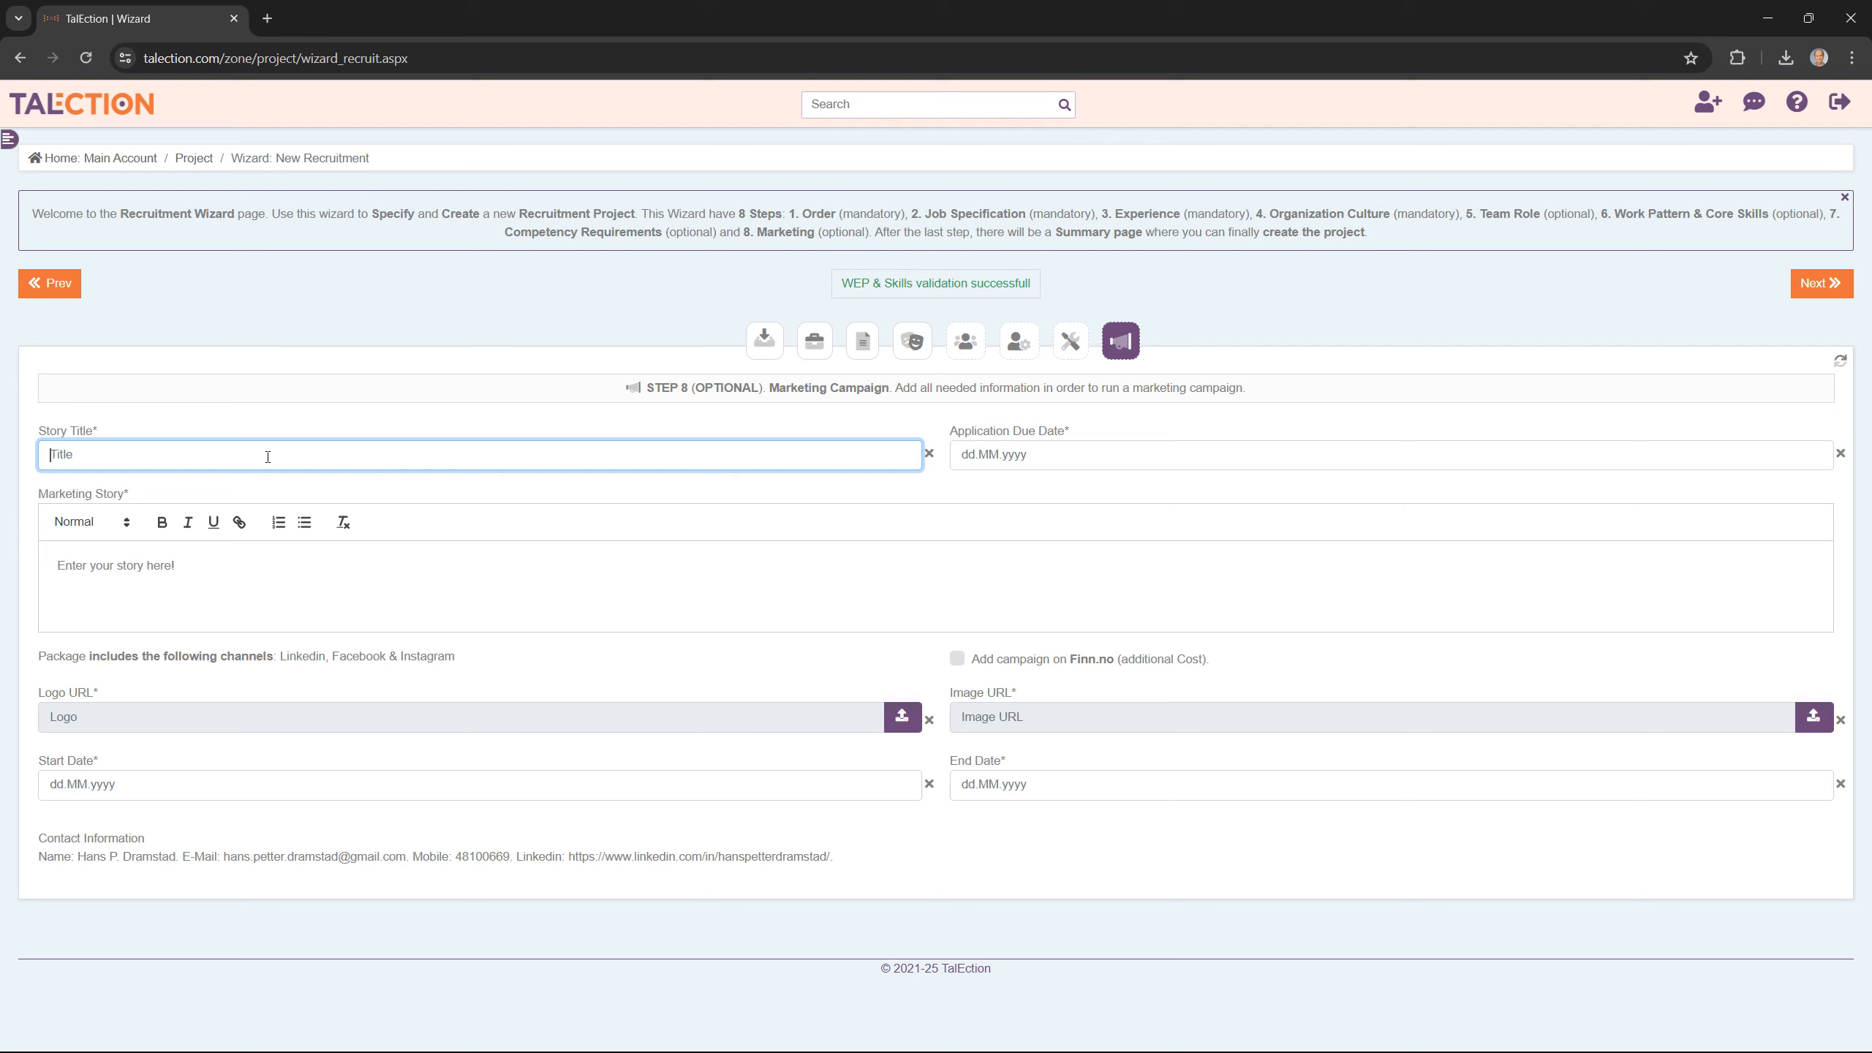
text(Story Title)
click(1059, 455)
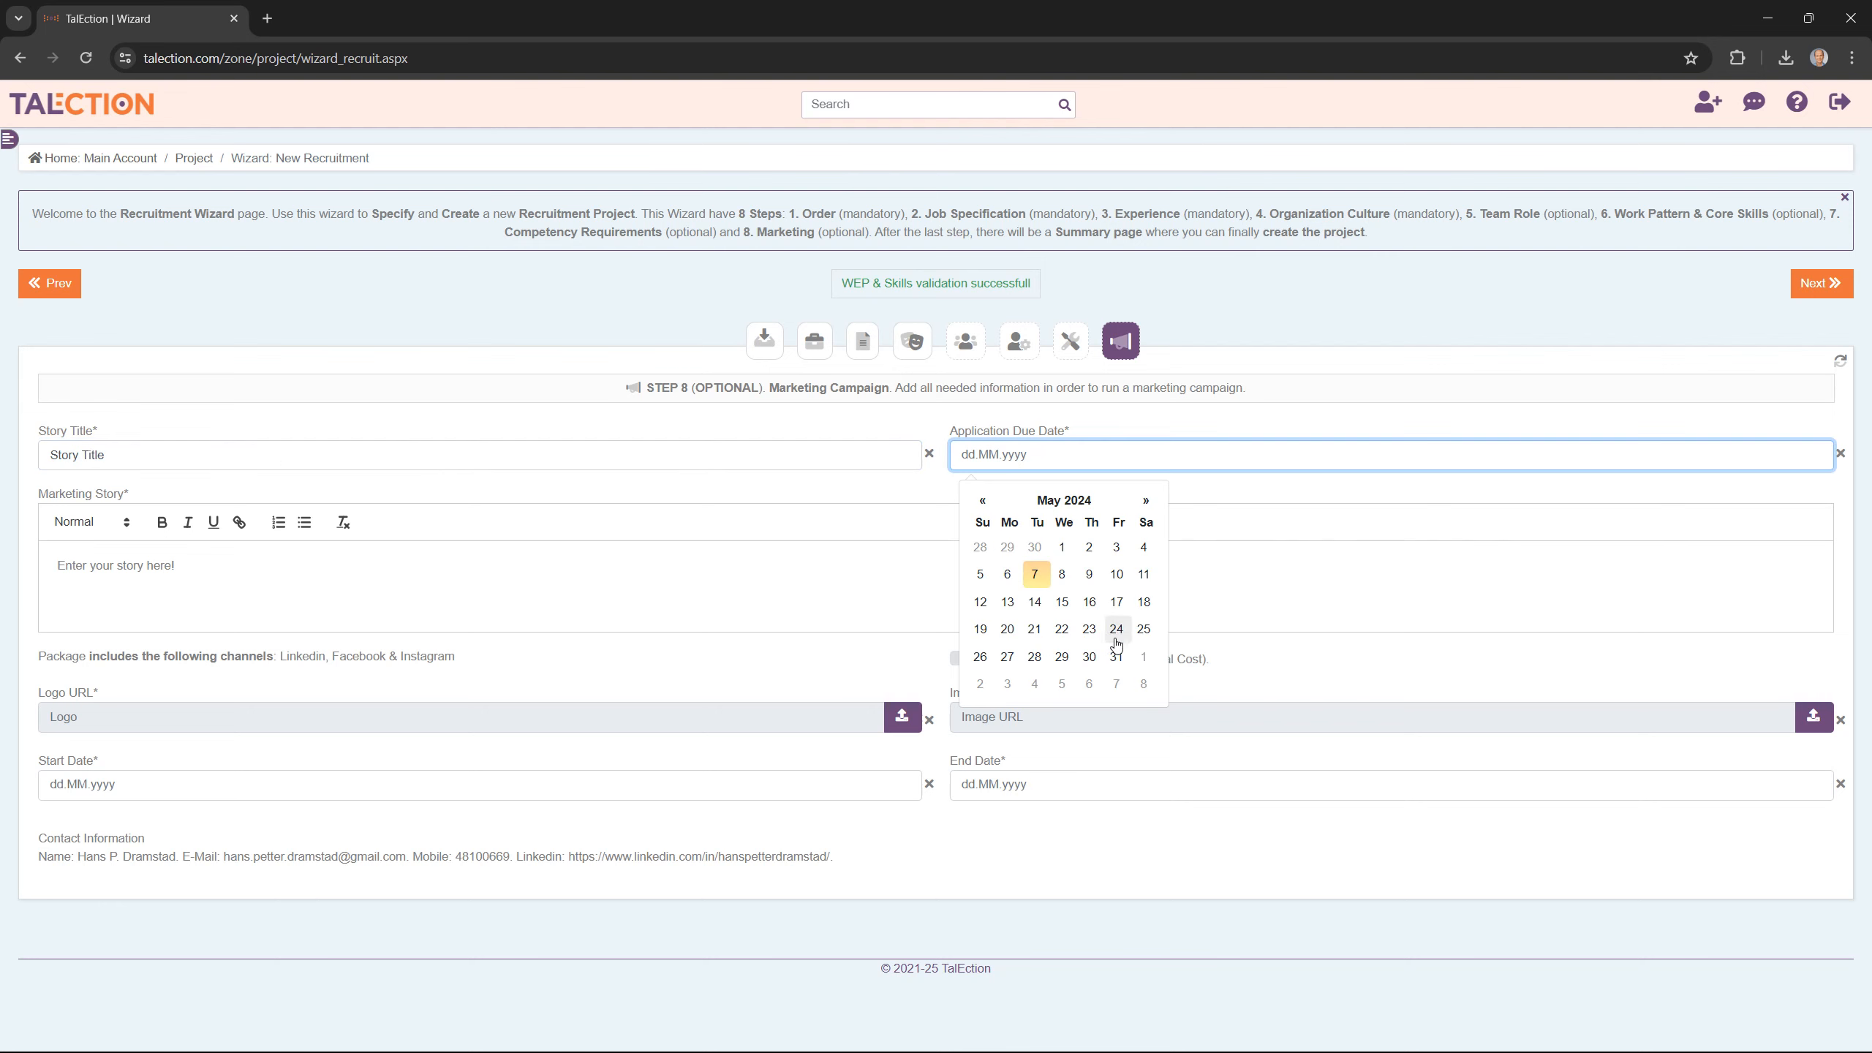
click(1061, 603)
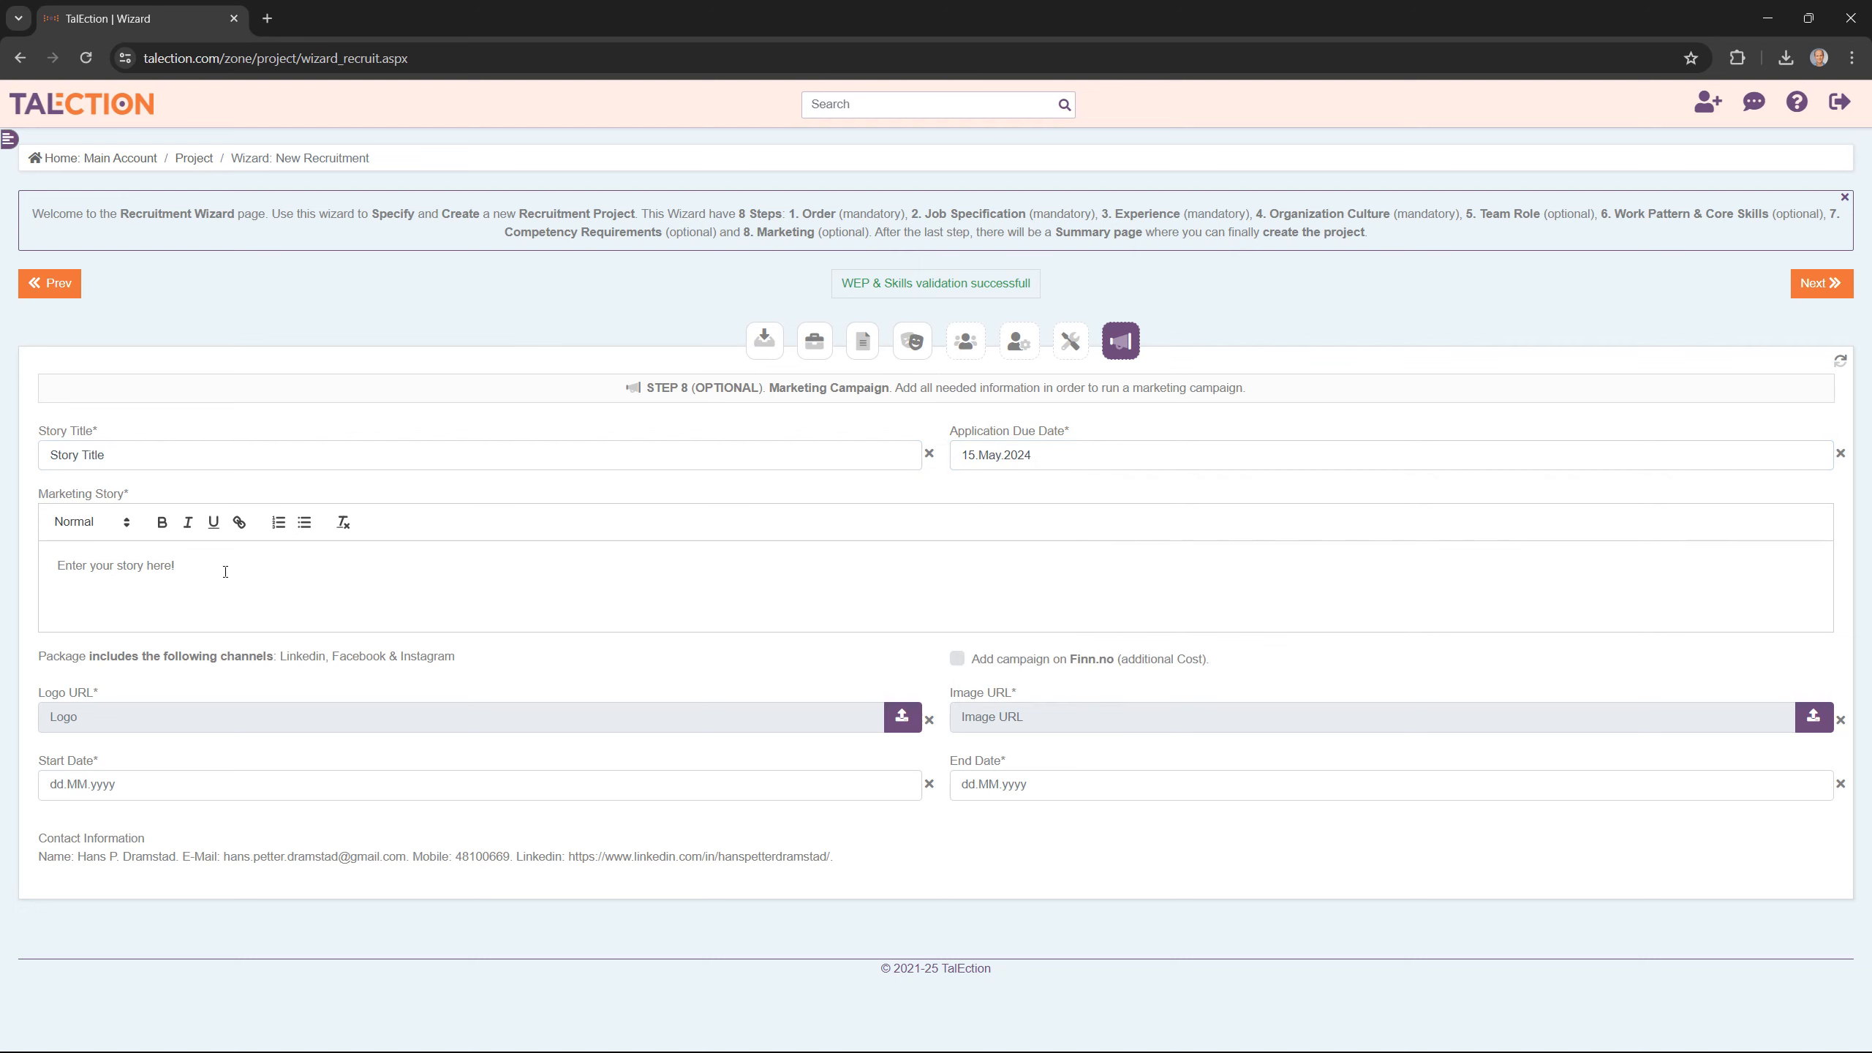
drag(214, 569, 23, 575)
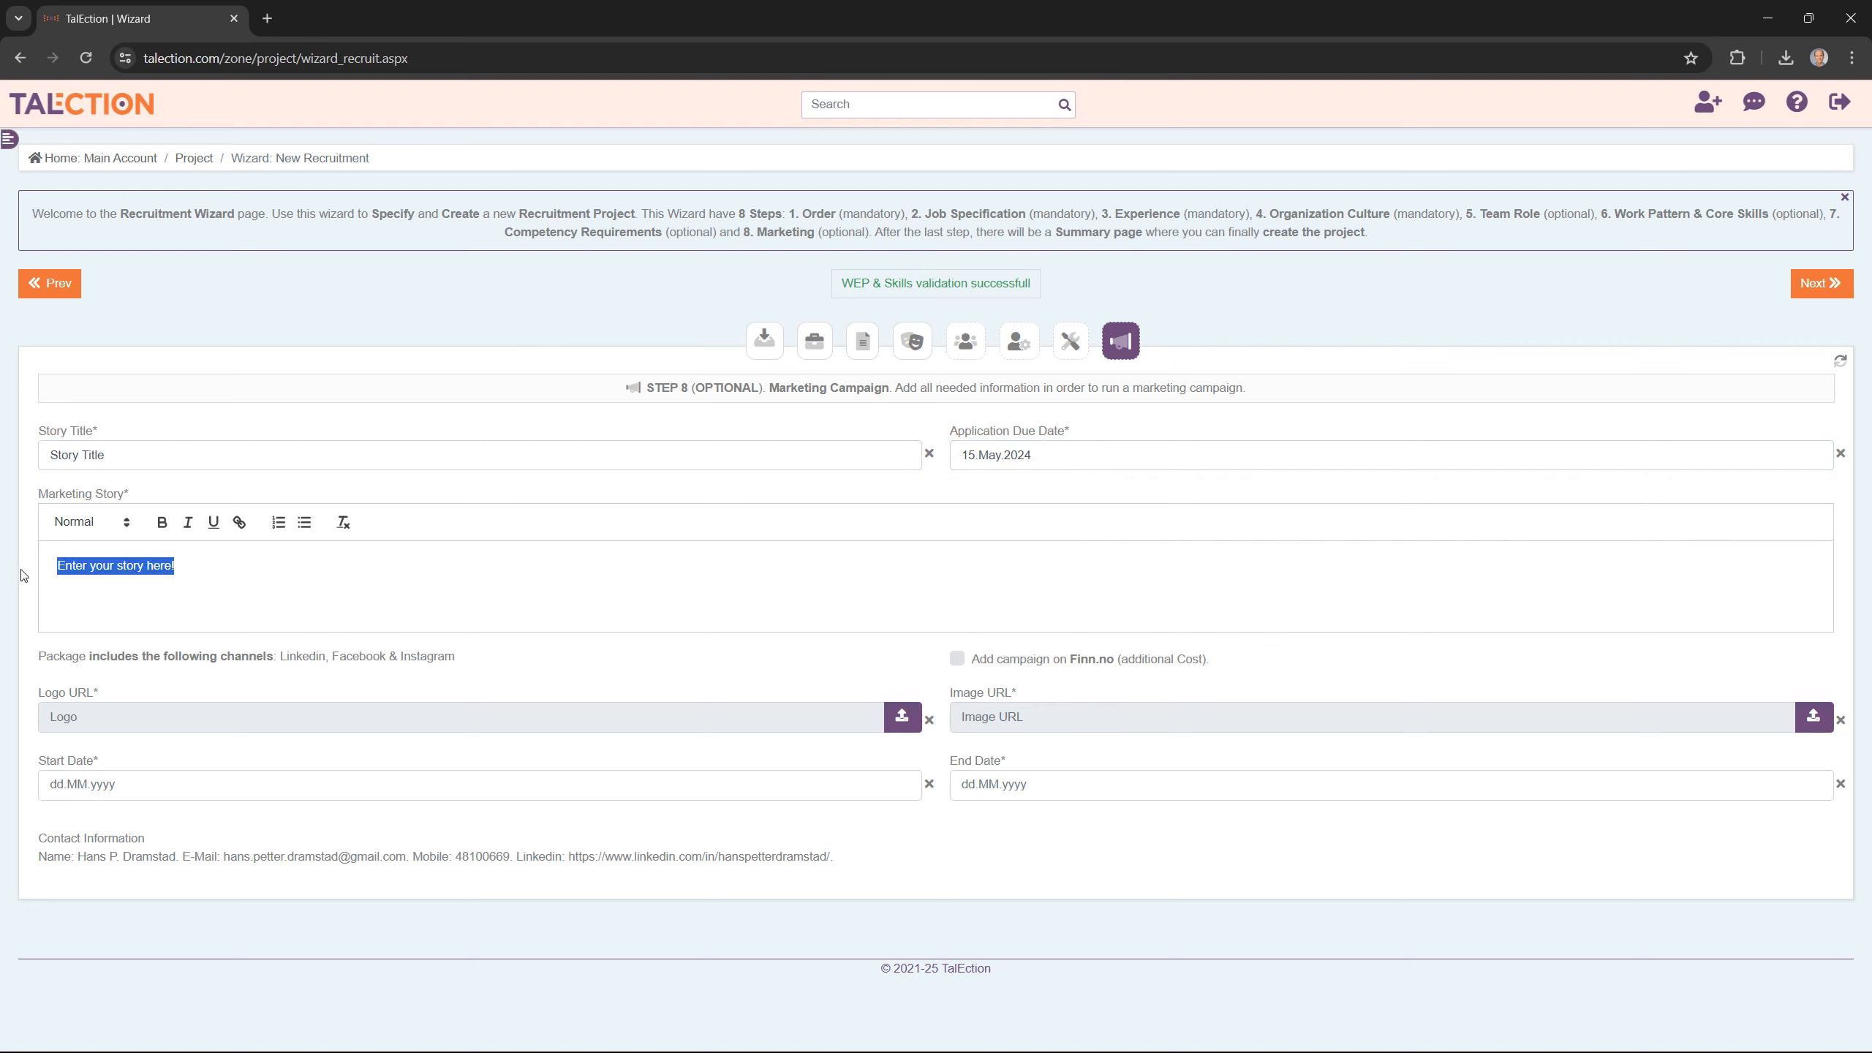
text(Story )
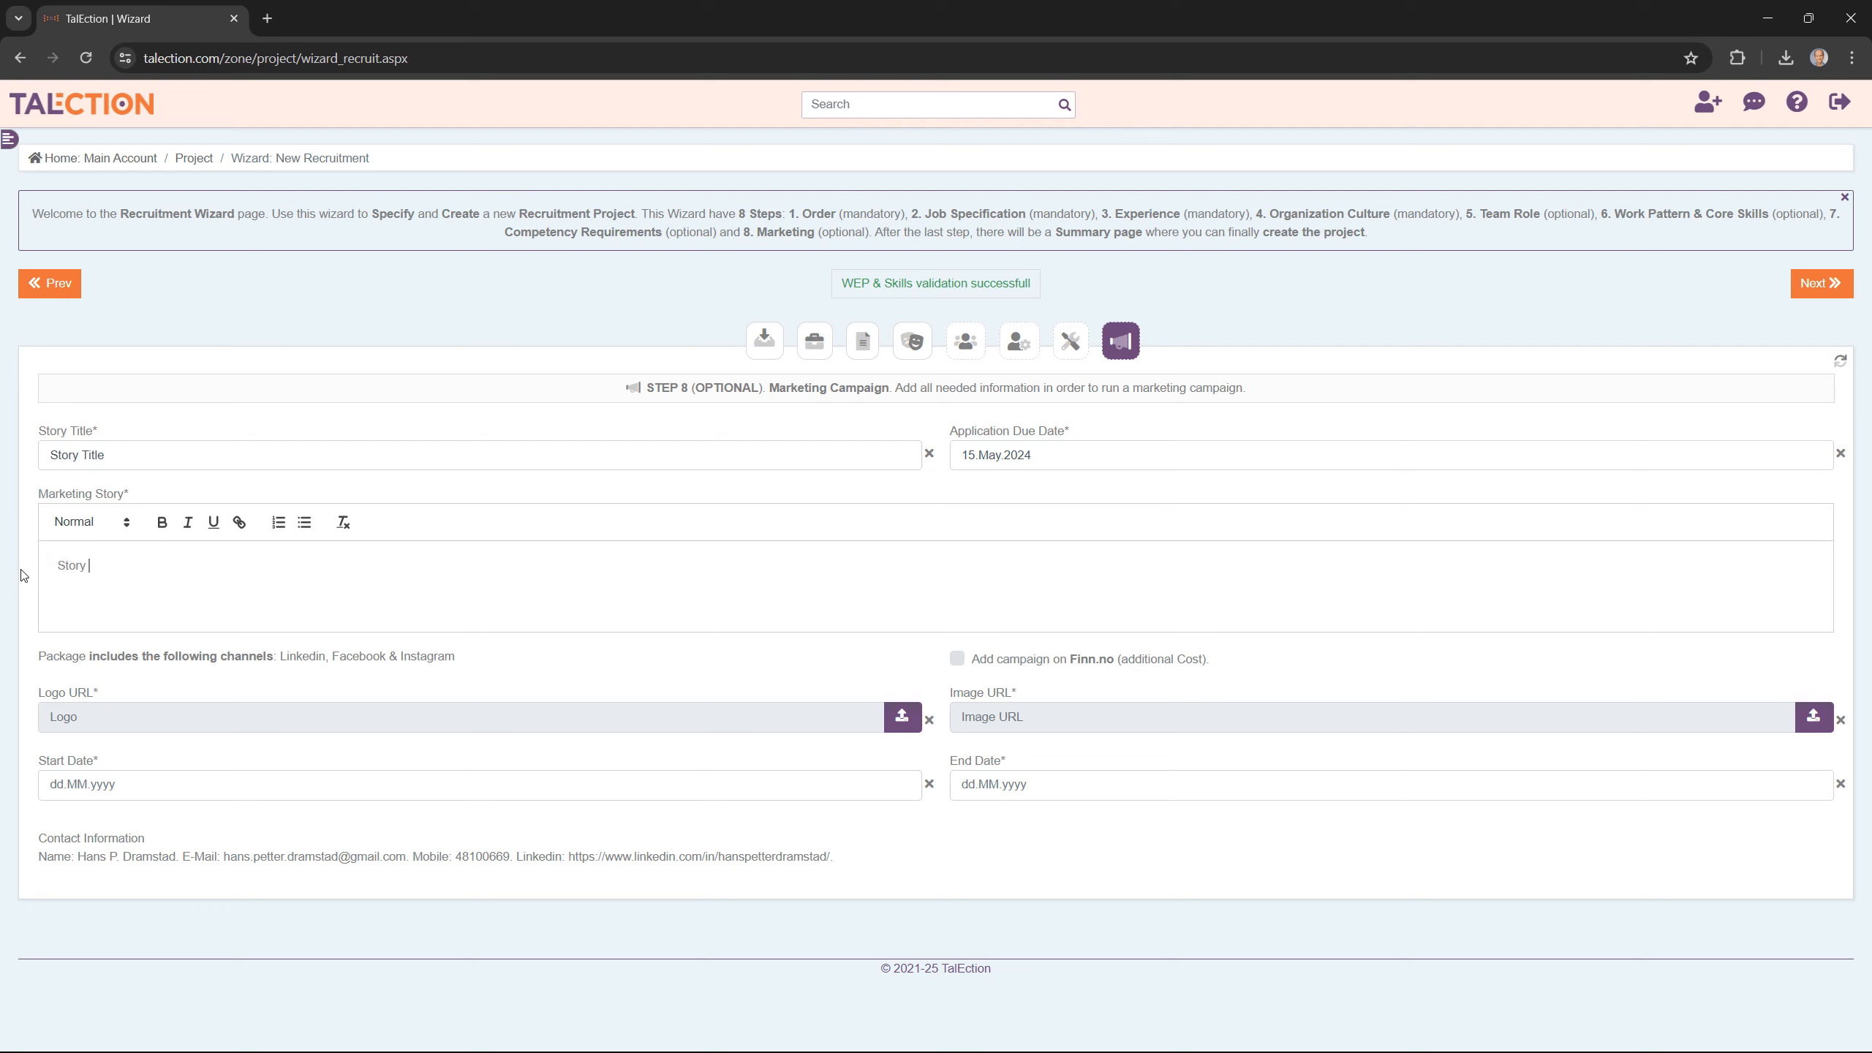
text(to tell)
Upload the talection PNG file from the Nedlastinger folder as the campaign logo.
click(904, 717)
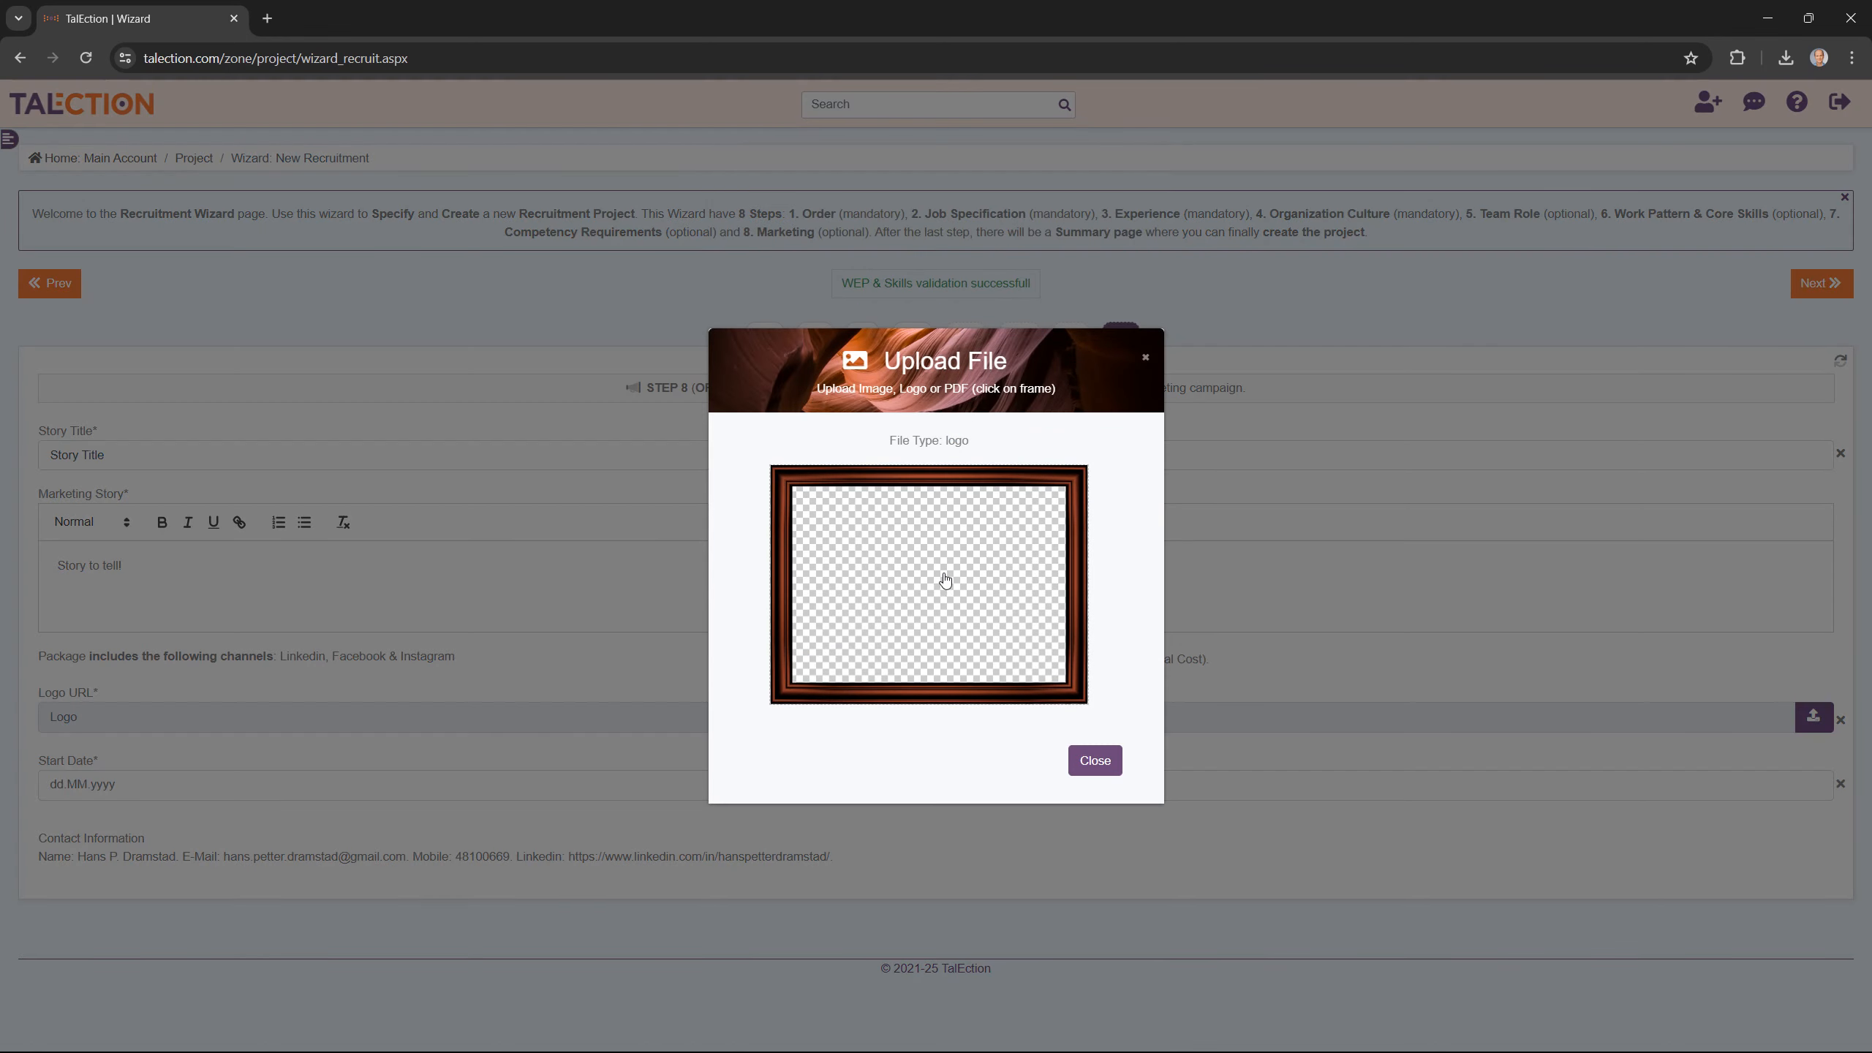
click(943, 574)
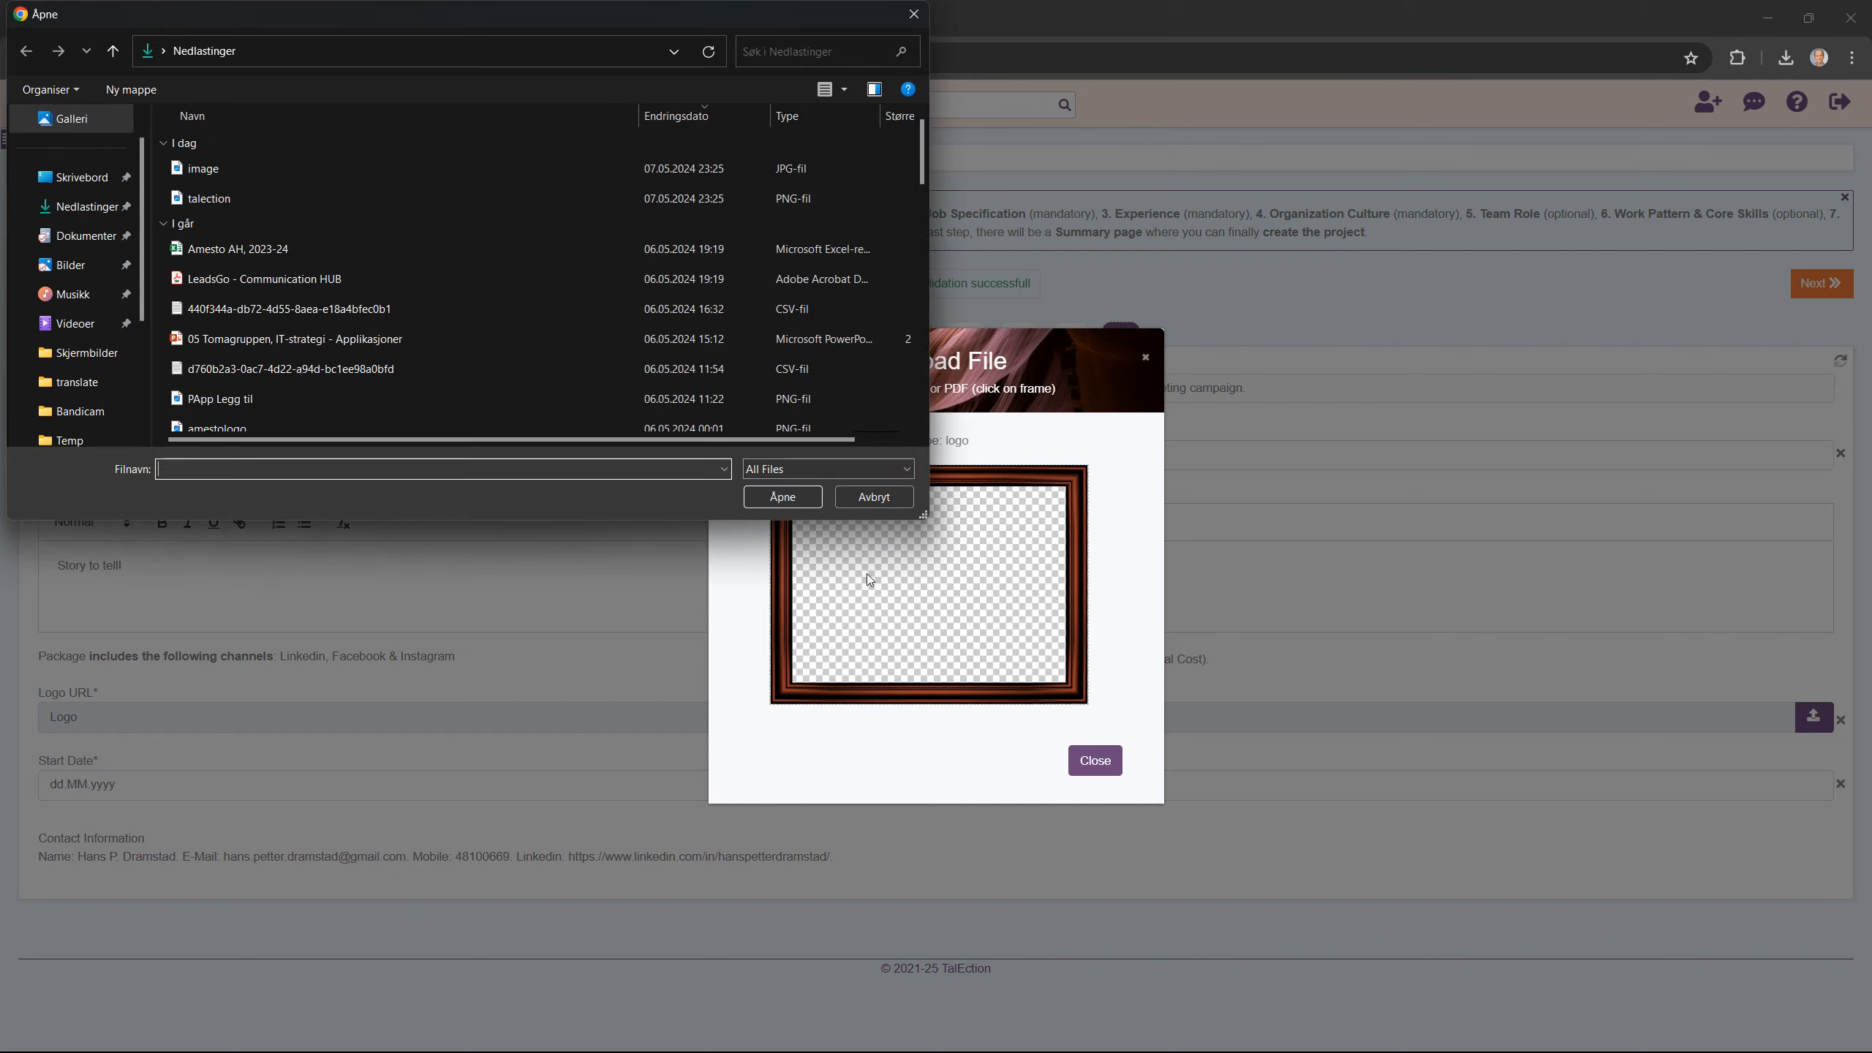
double_click(243, 199)
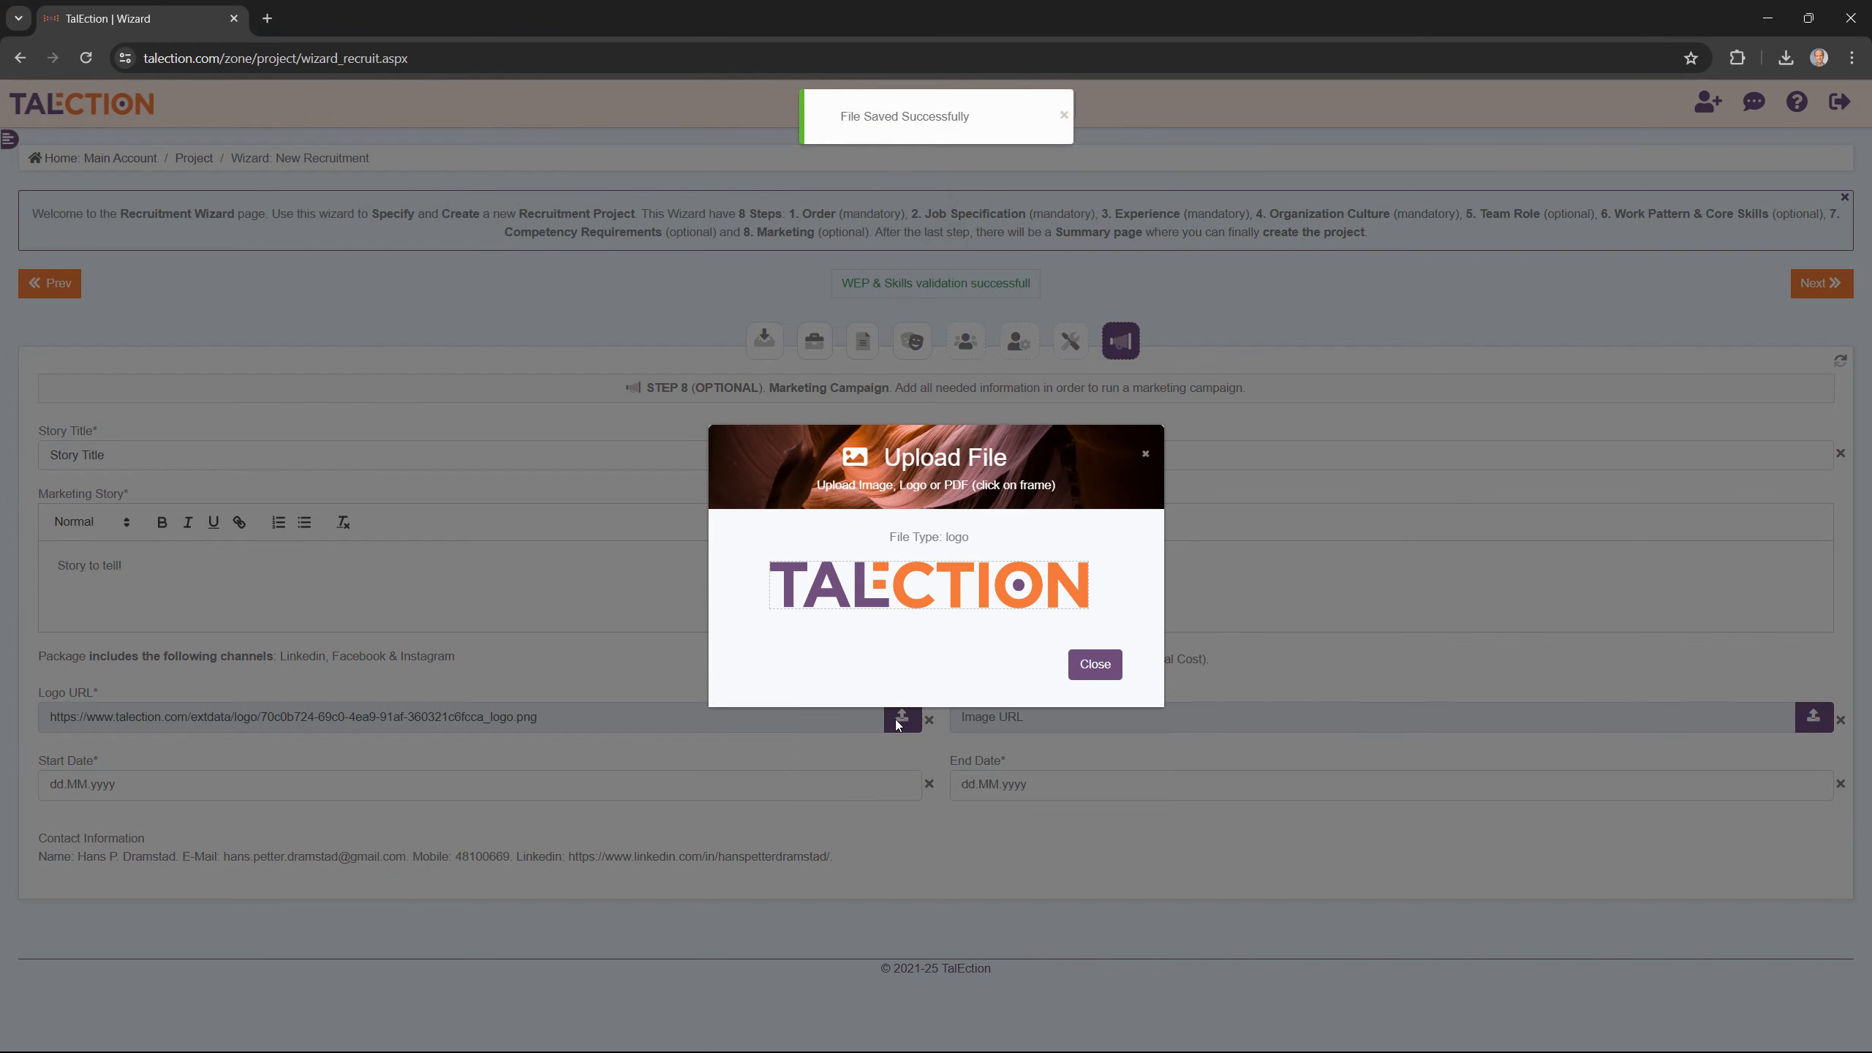
click(1095, 665)
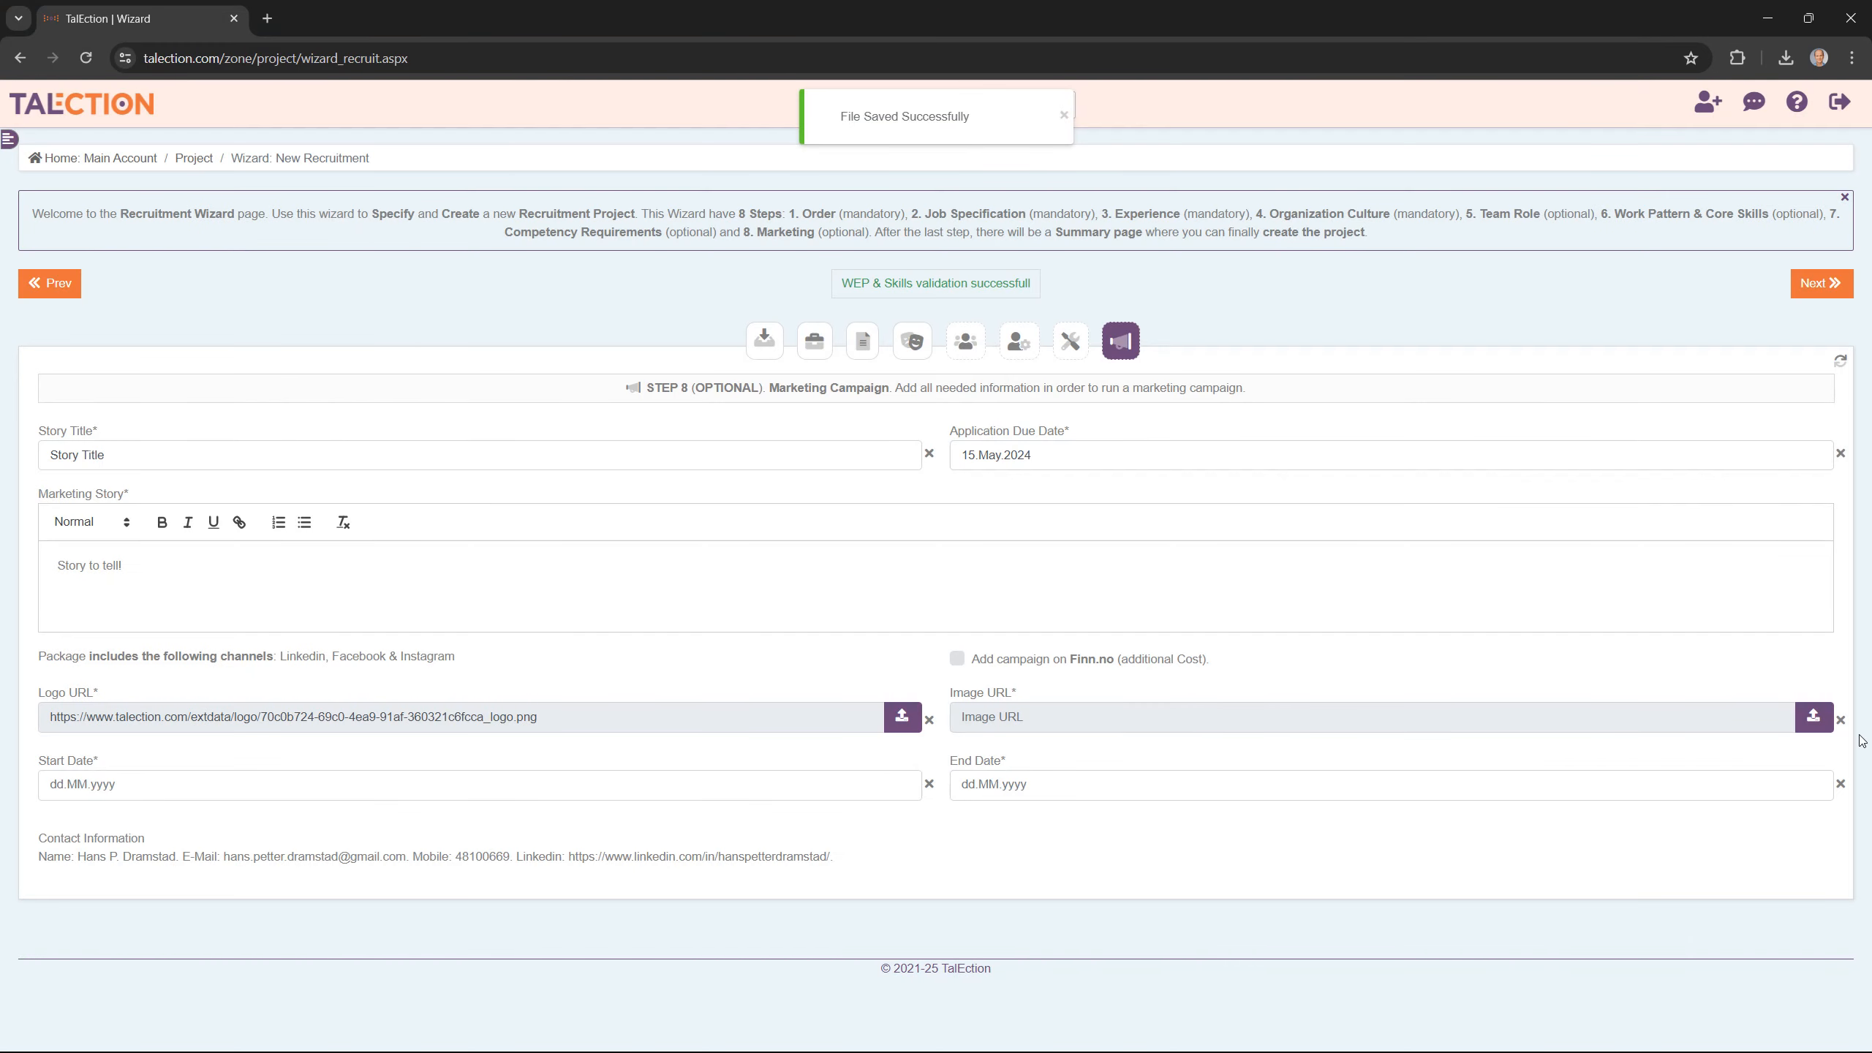
Upload the JPG file named image from the Nedlastinger folder as the campaign image.
click(1816, 718)
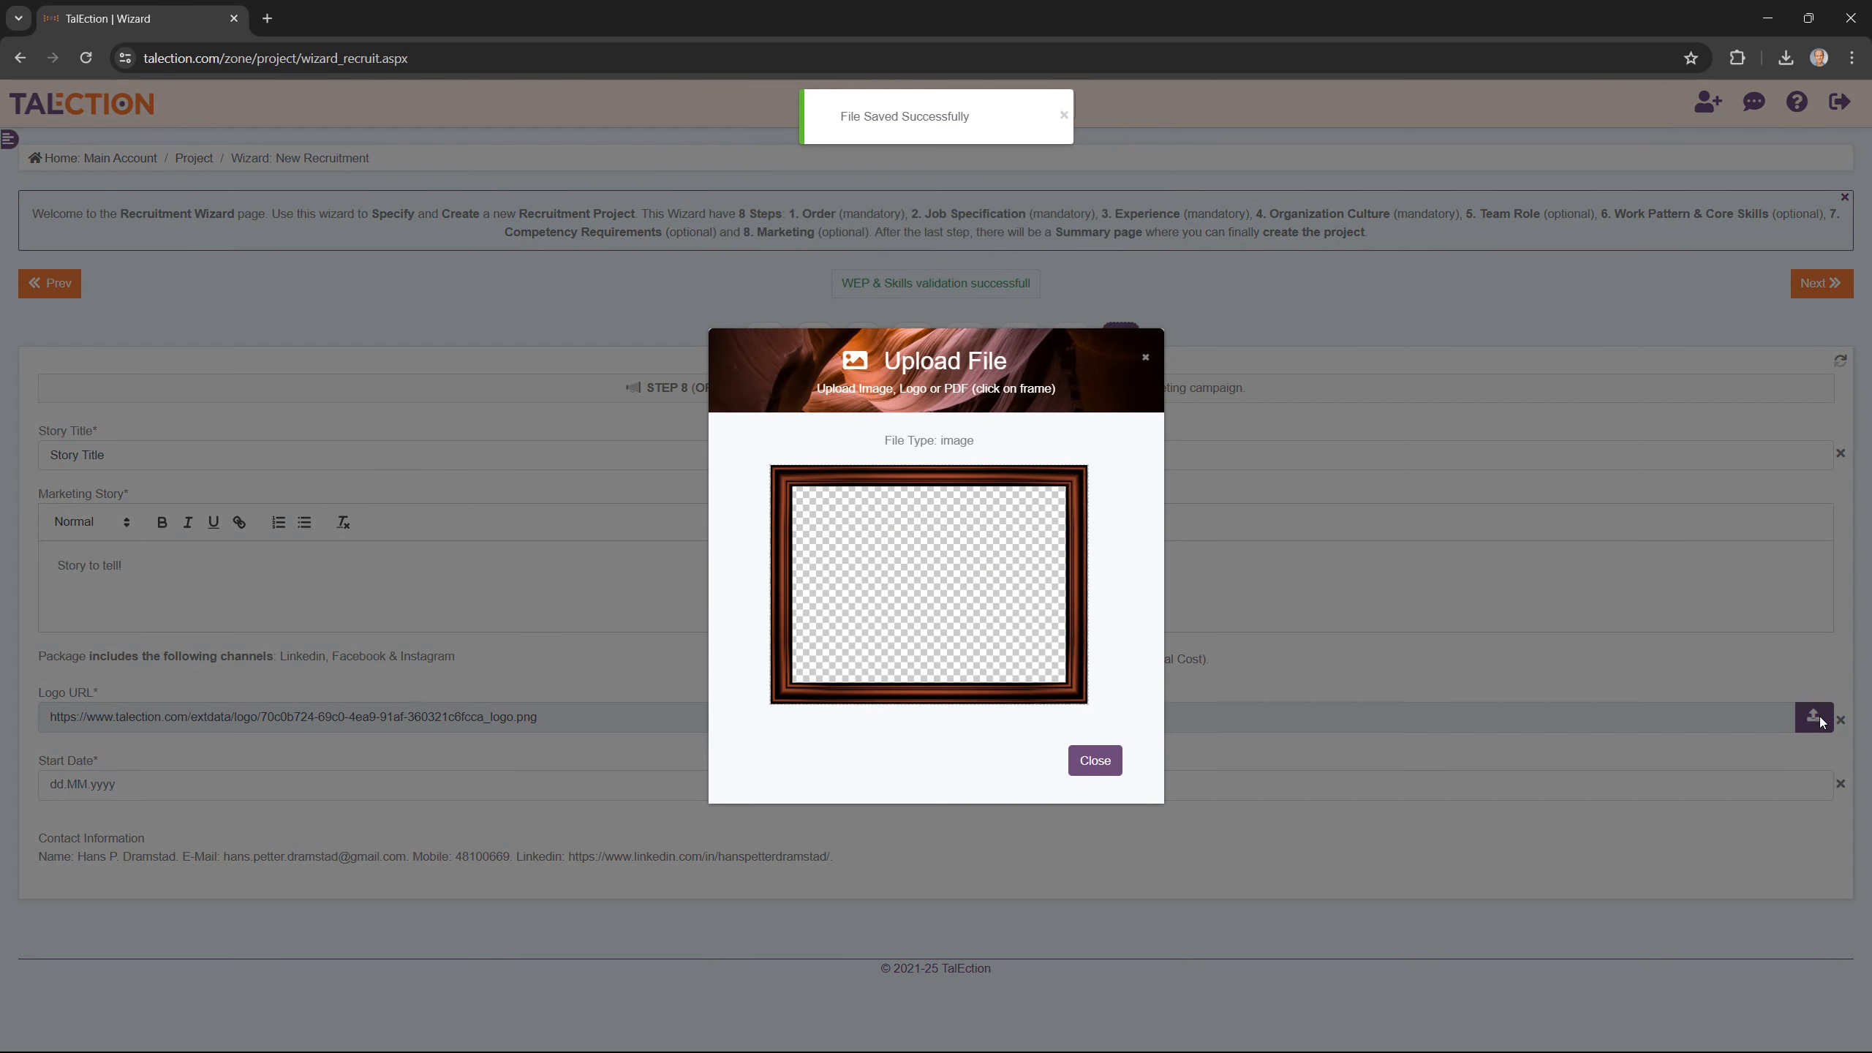
click(975, 556)
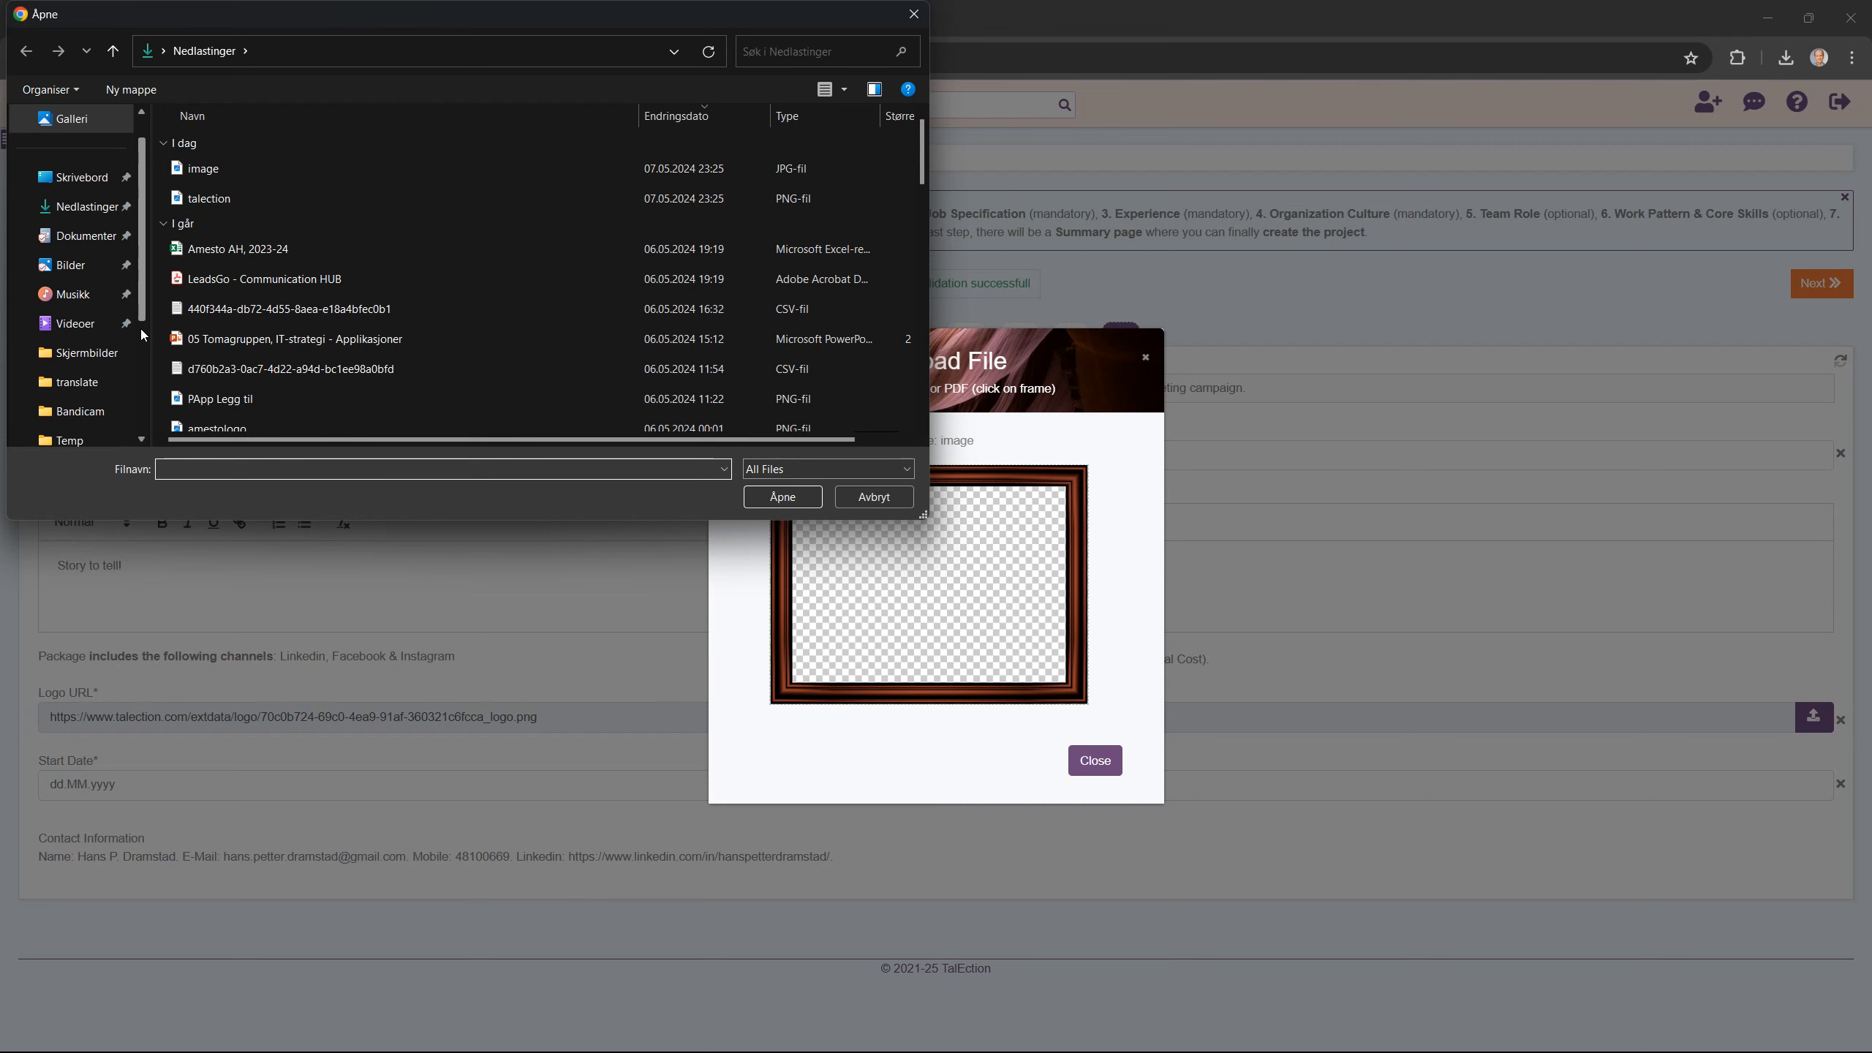
double_click(204, 169)
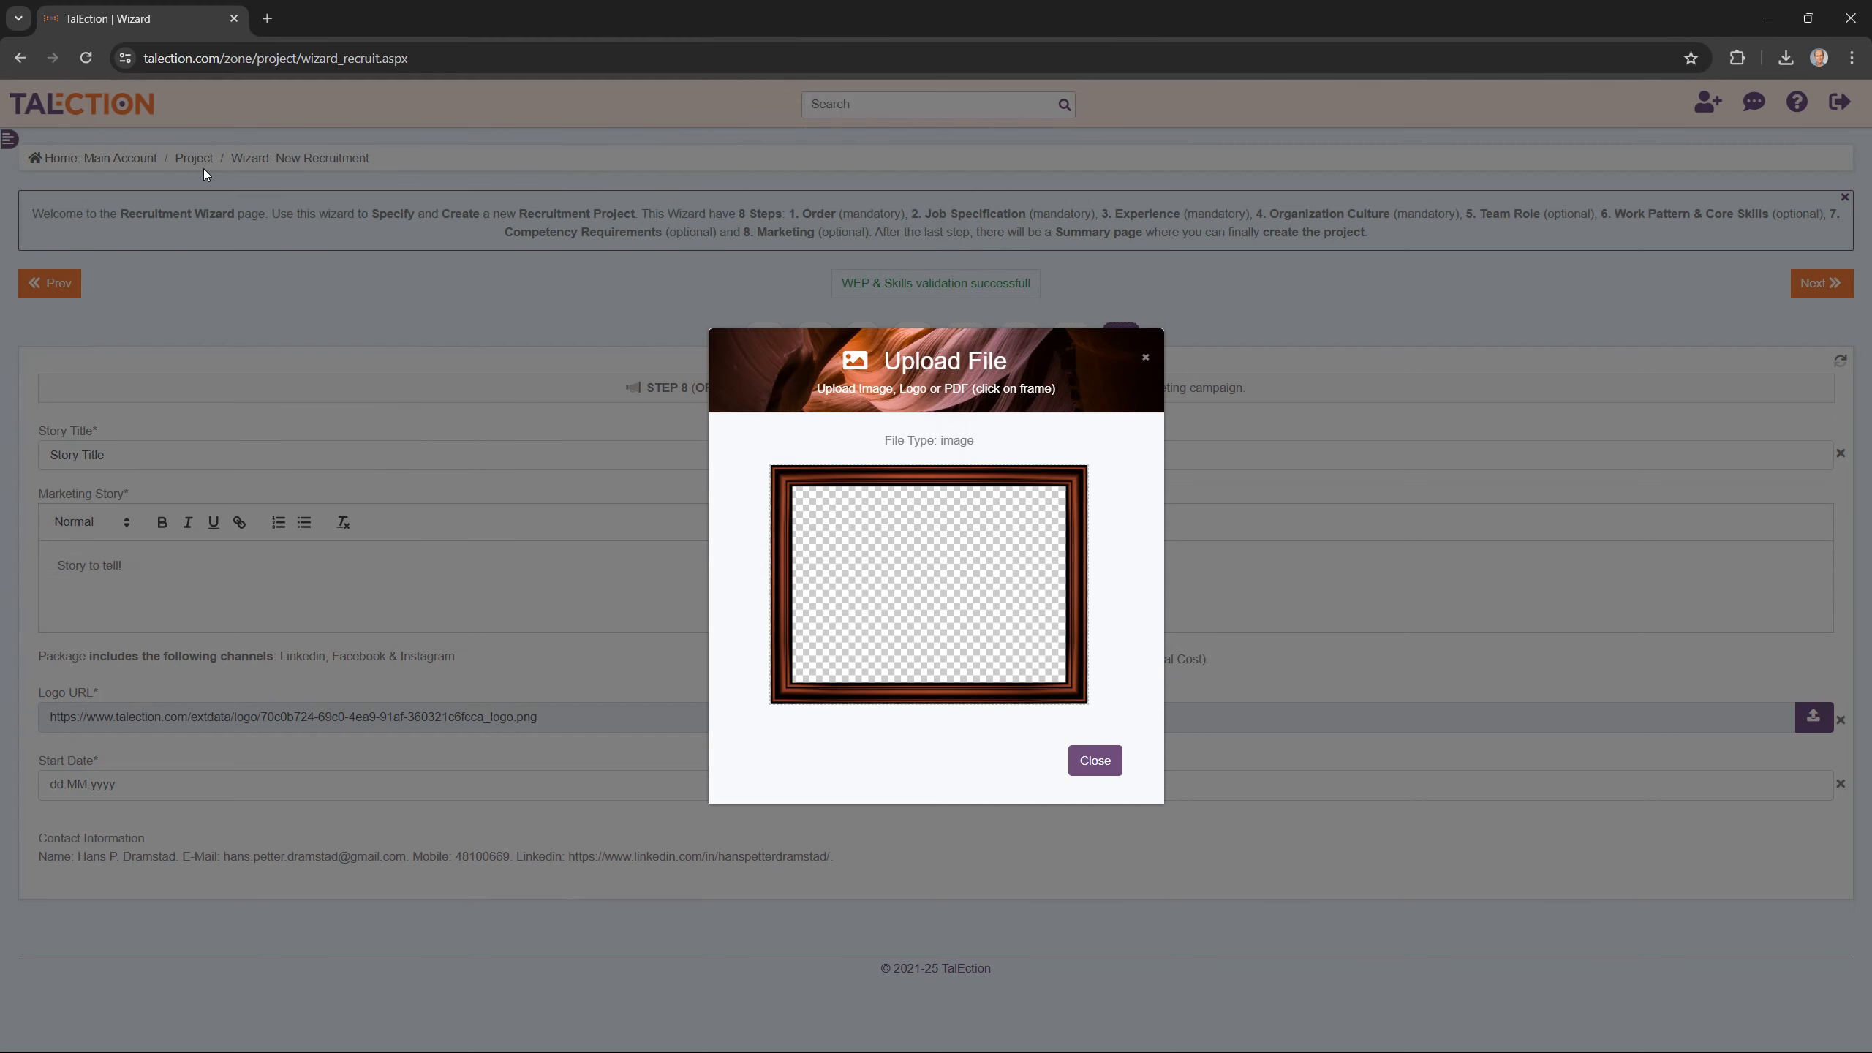
click(1097, 728)
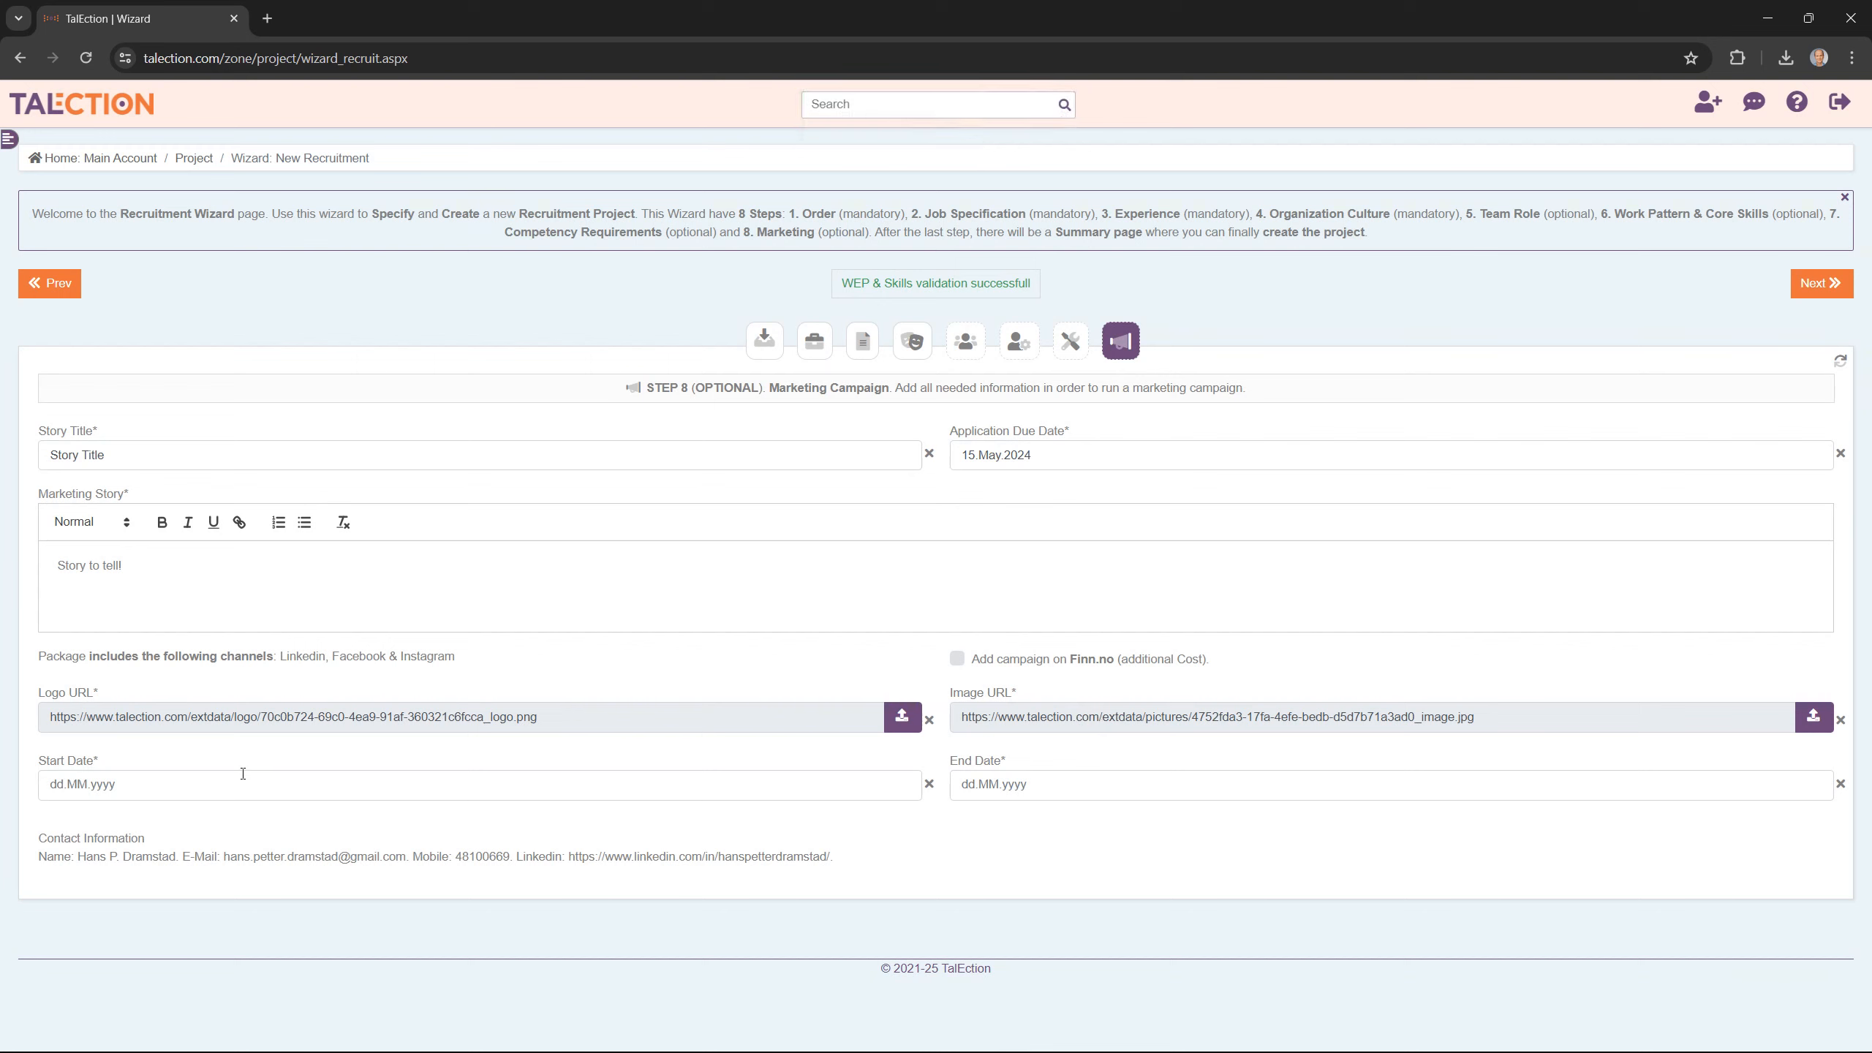
Set the campaign to run from 08.May.2024 to 16.May.2024 and continue to the wizard summary.
click(205, 779)
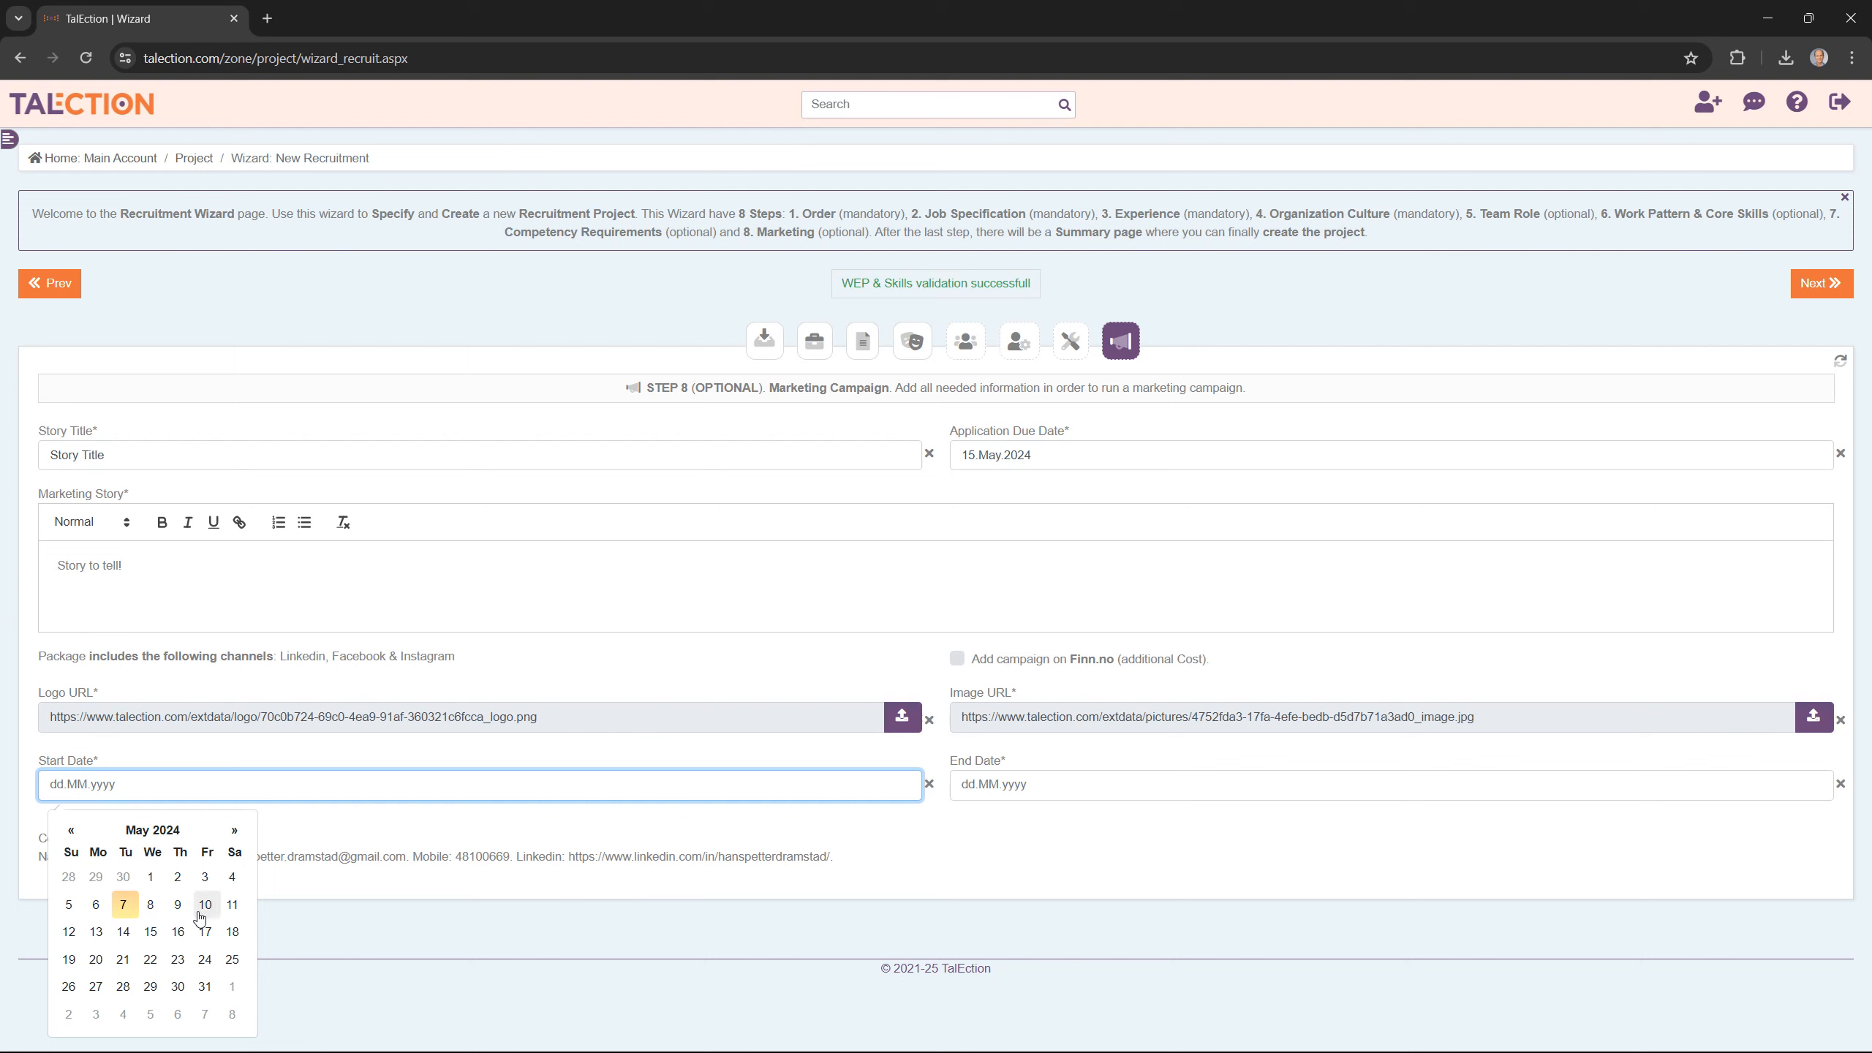
click(152, 905)
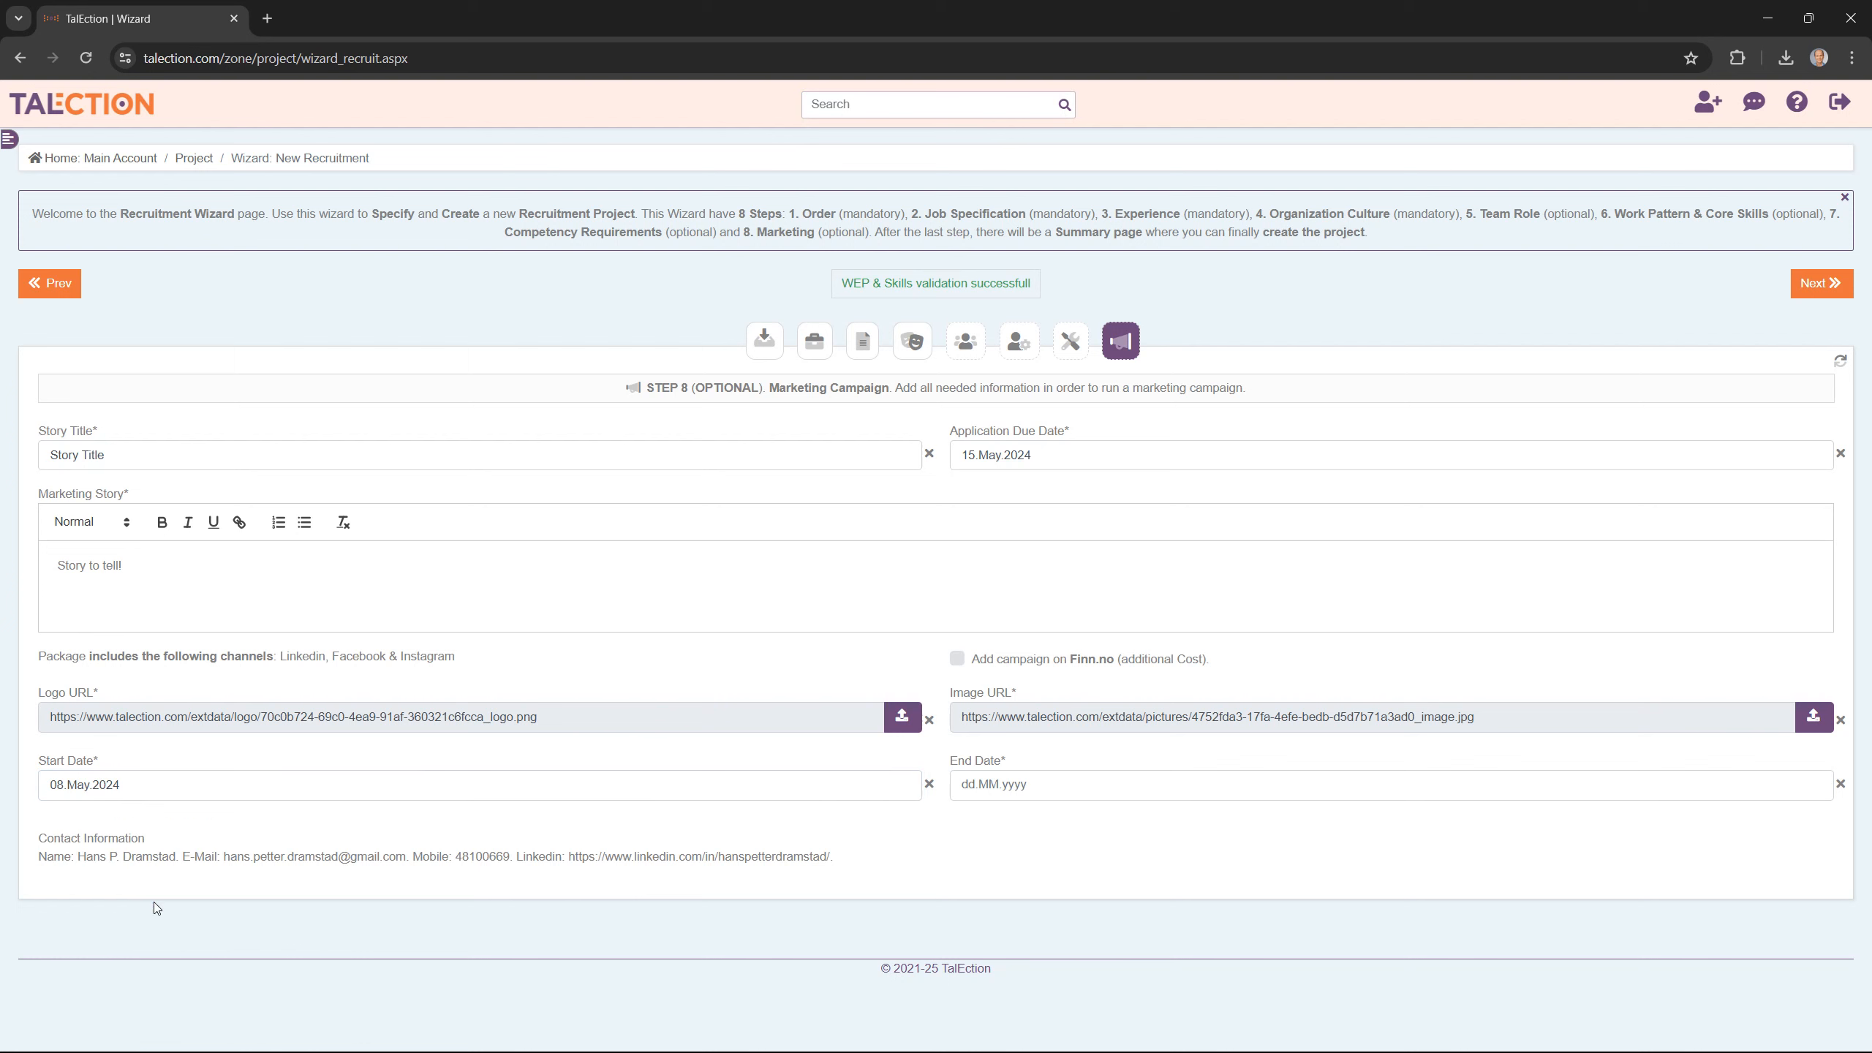
click(1028, 784)
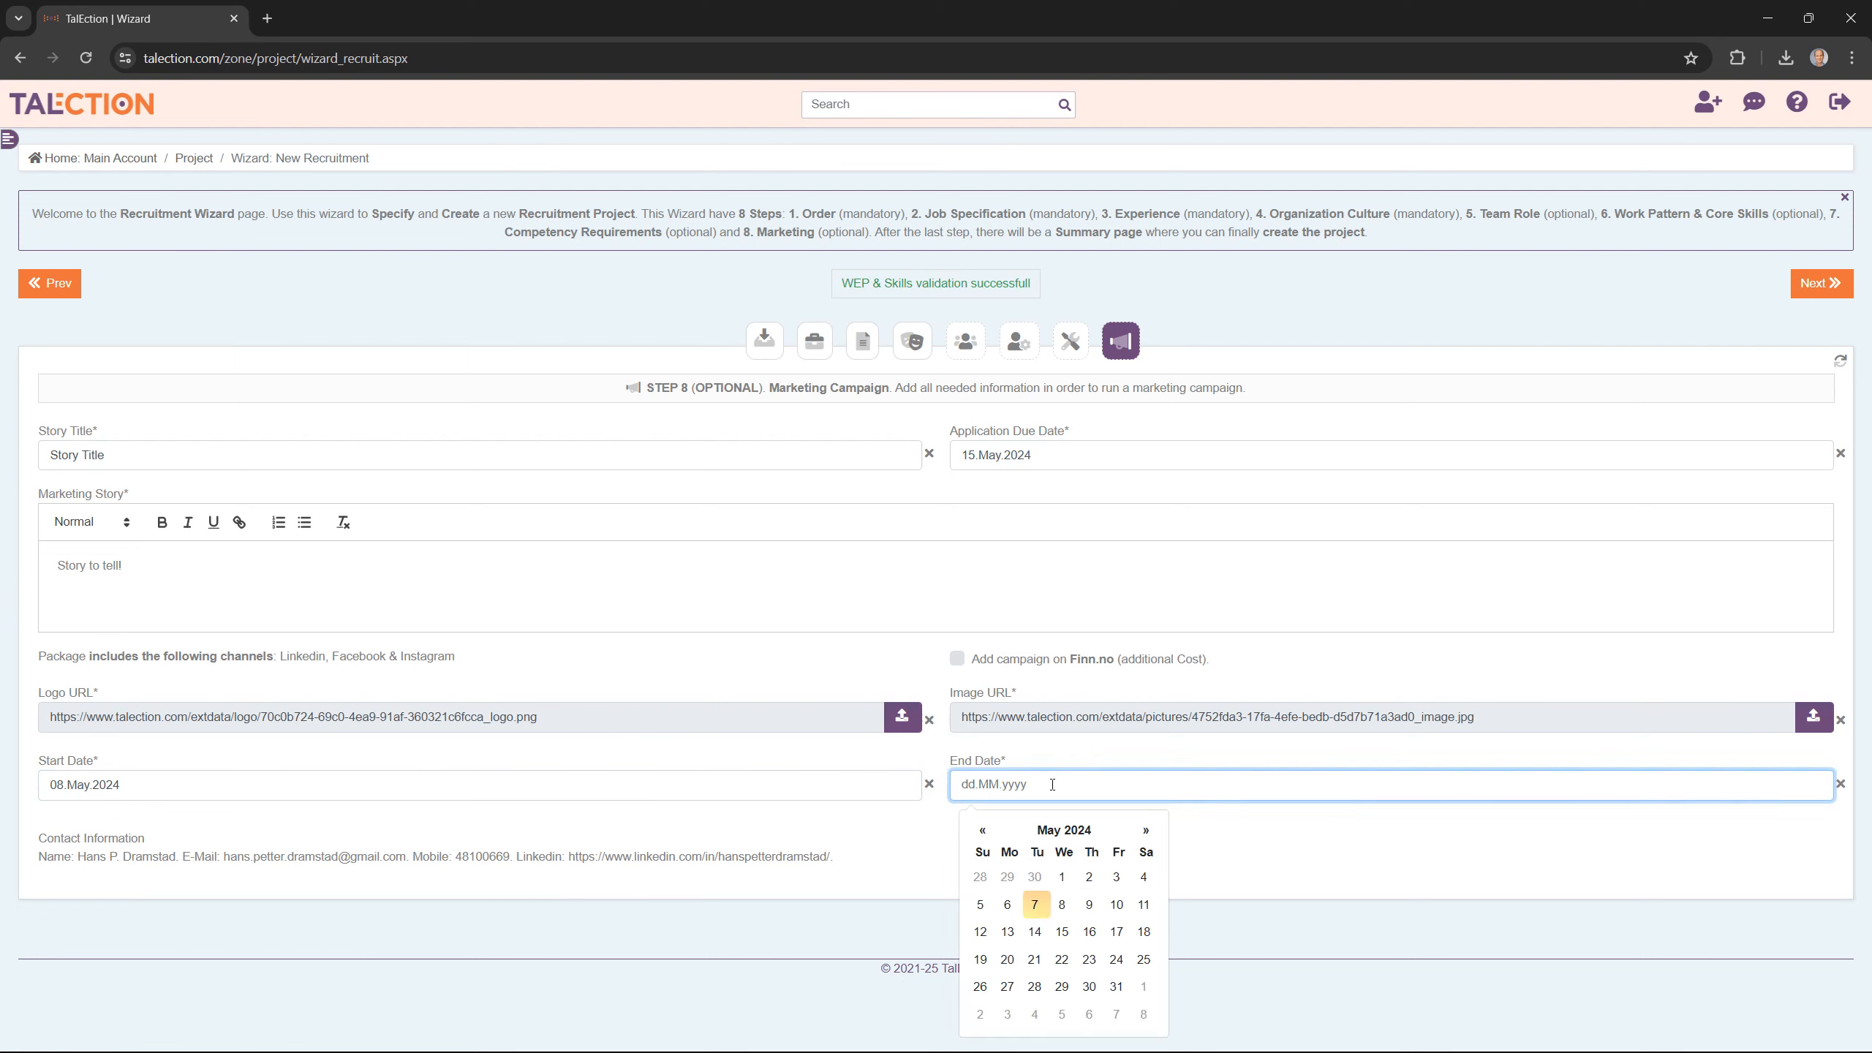
click(1090, 934)
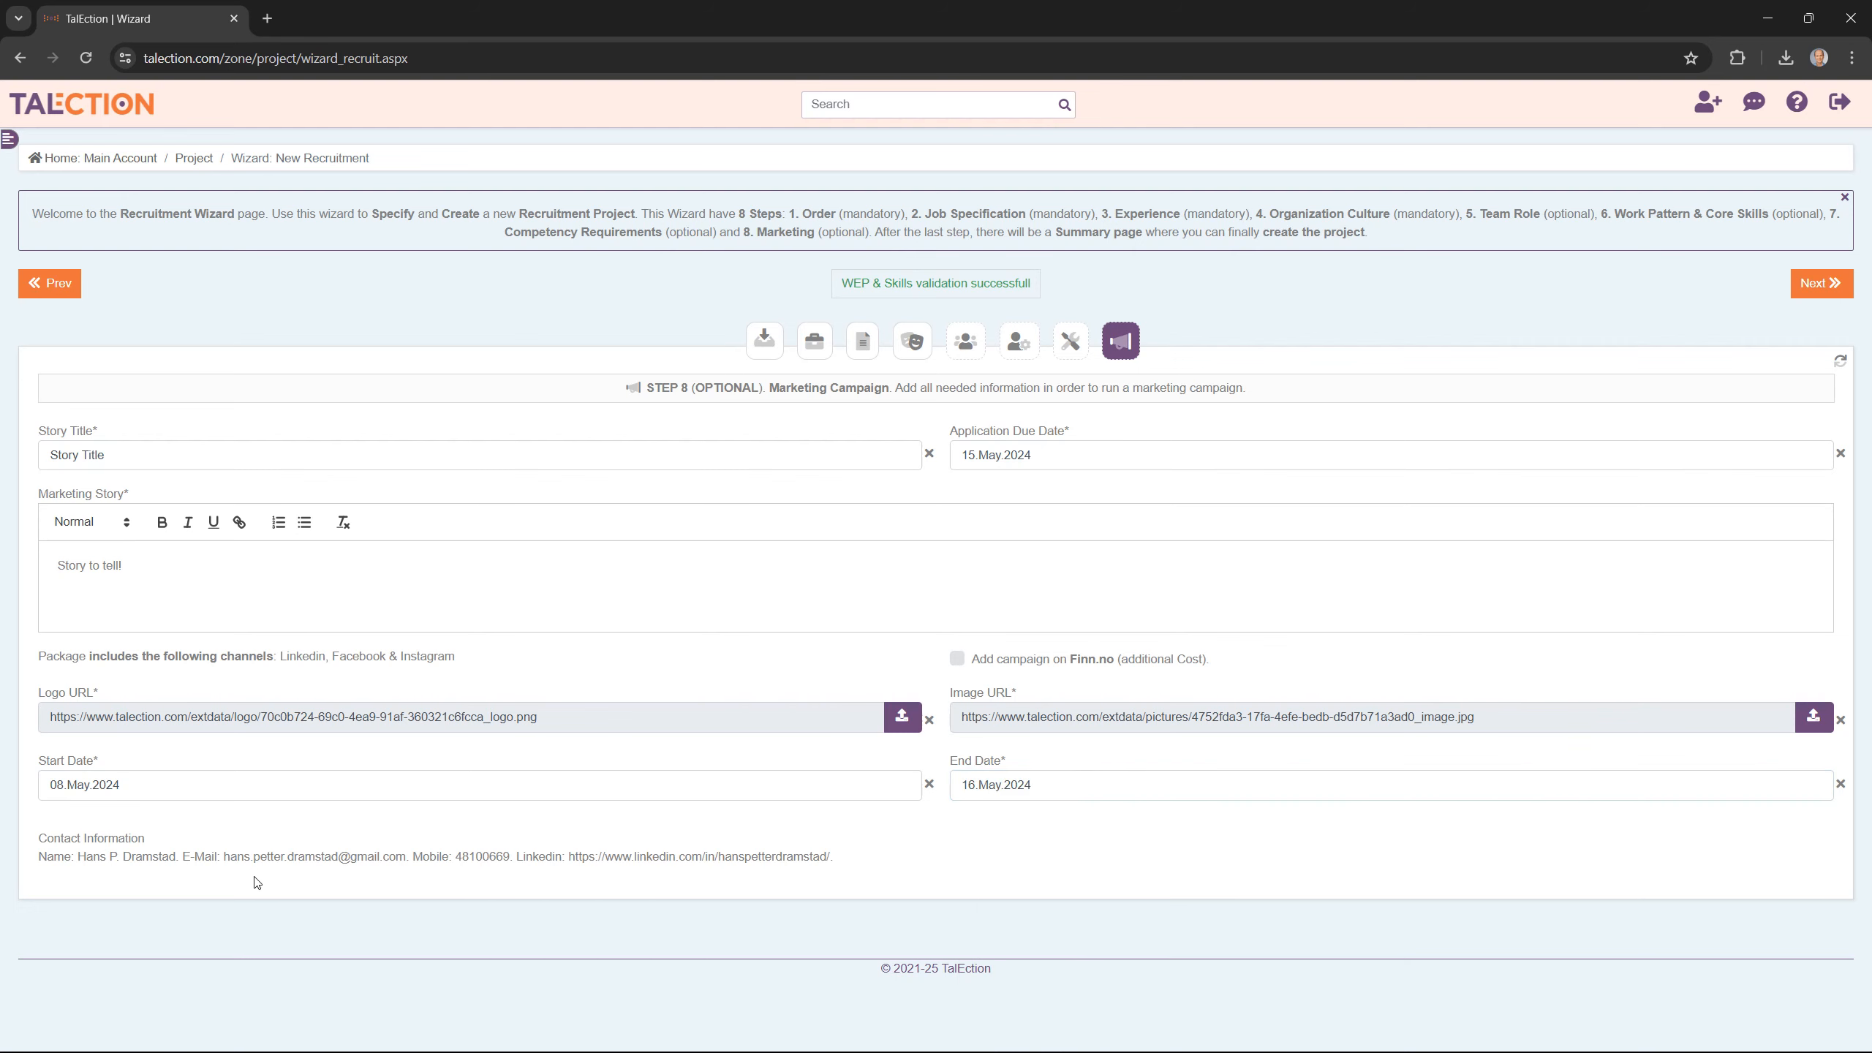
click(1816, 296)
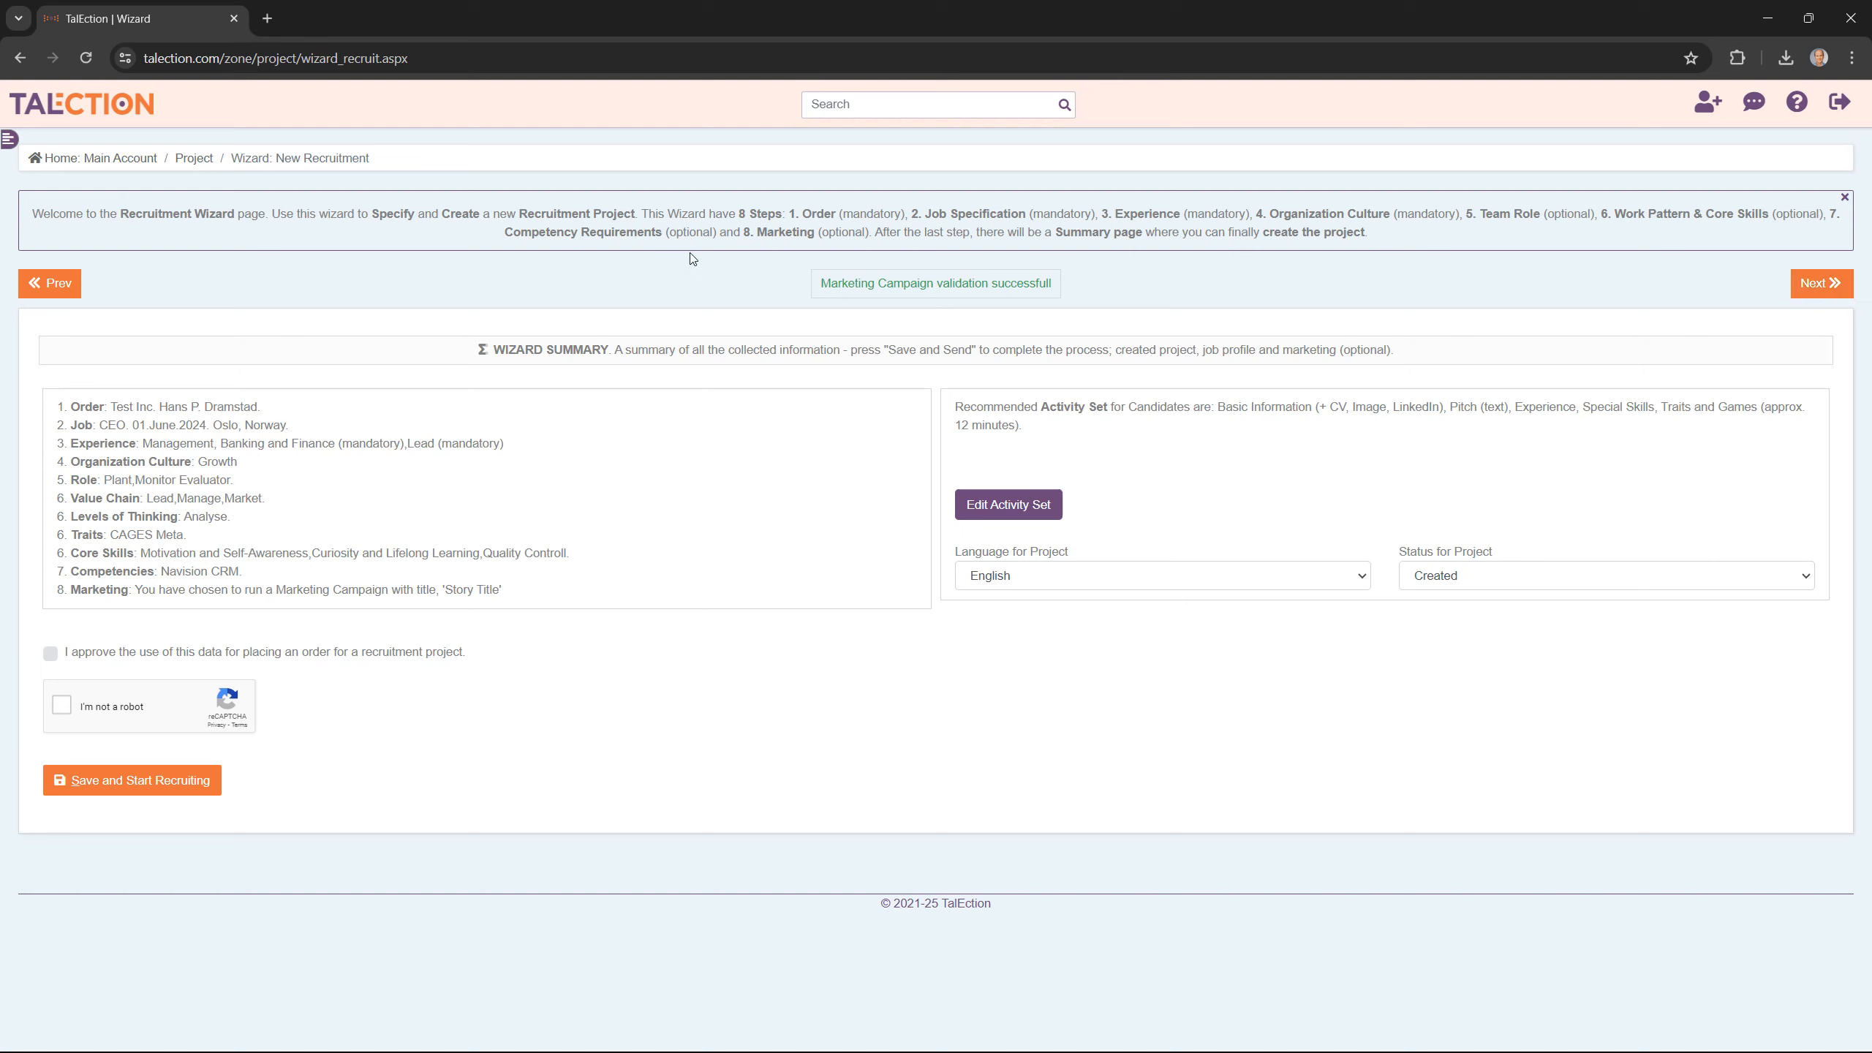
In the candidate activity set, enable 120-question Personality, Crystallized Intelligence, Fluid Intelligence, Cognitive Flexibility and CV, WEP, and disable Traits, CAGES and Pitch.
drag(71, 407, 530, 589)
click(532, 590)
click(1017, 509)
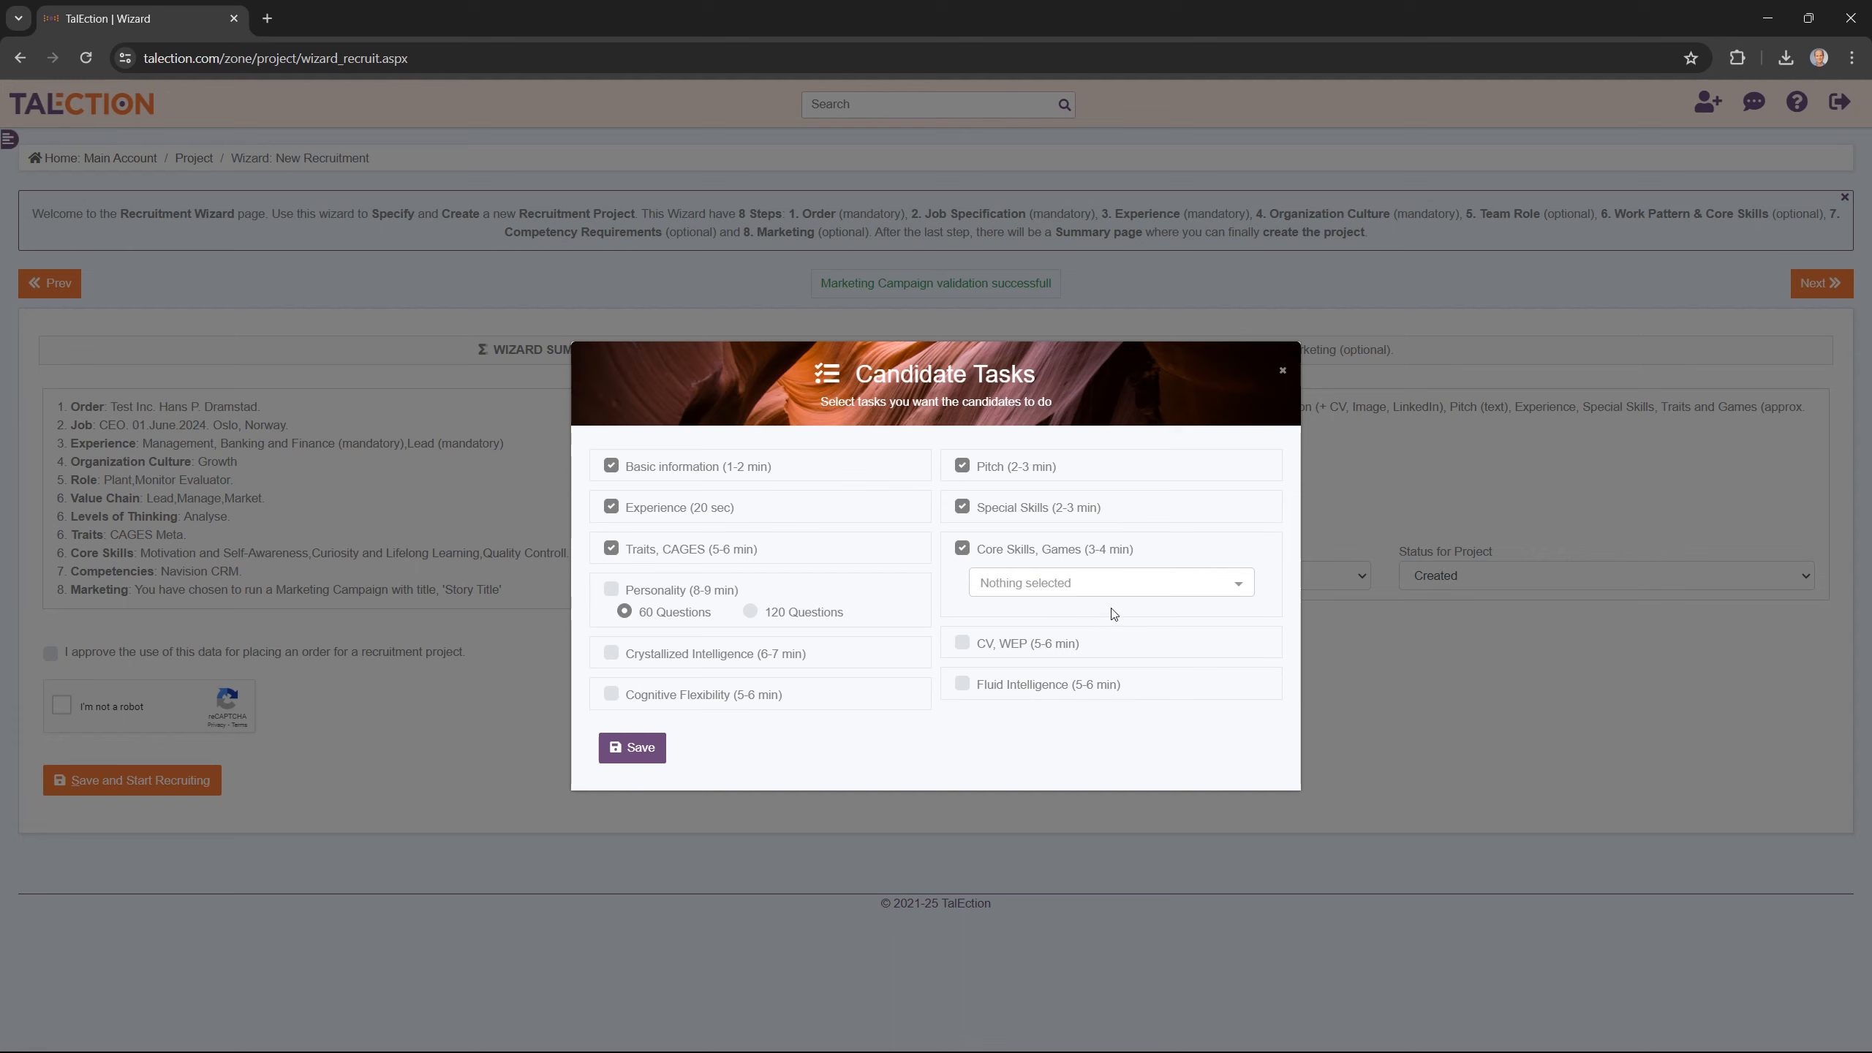
click(612, 589)
click(809, 613)
click(678, 657)
click(1031, 691)
click(651, 702)
click(1011, 648)
click(611, 549)
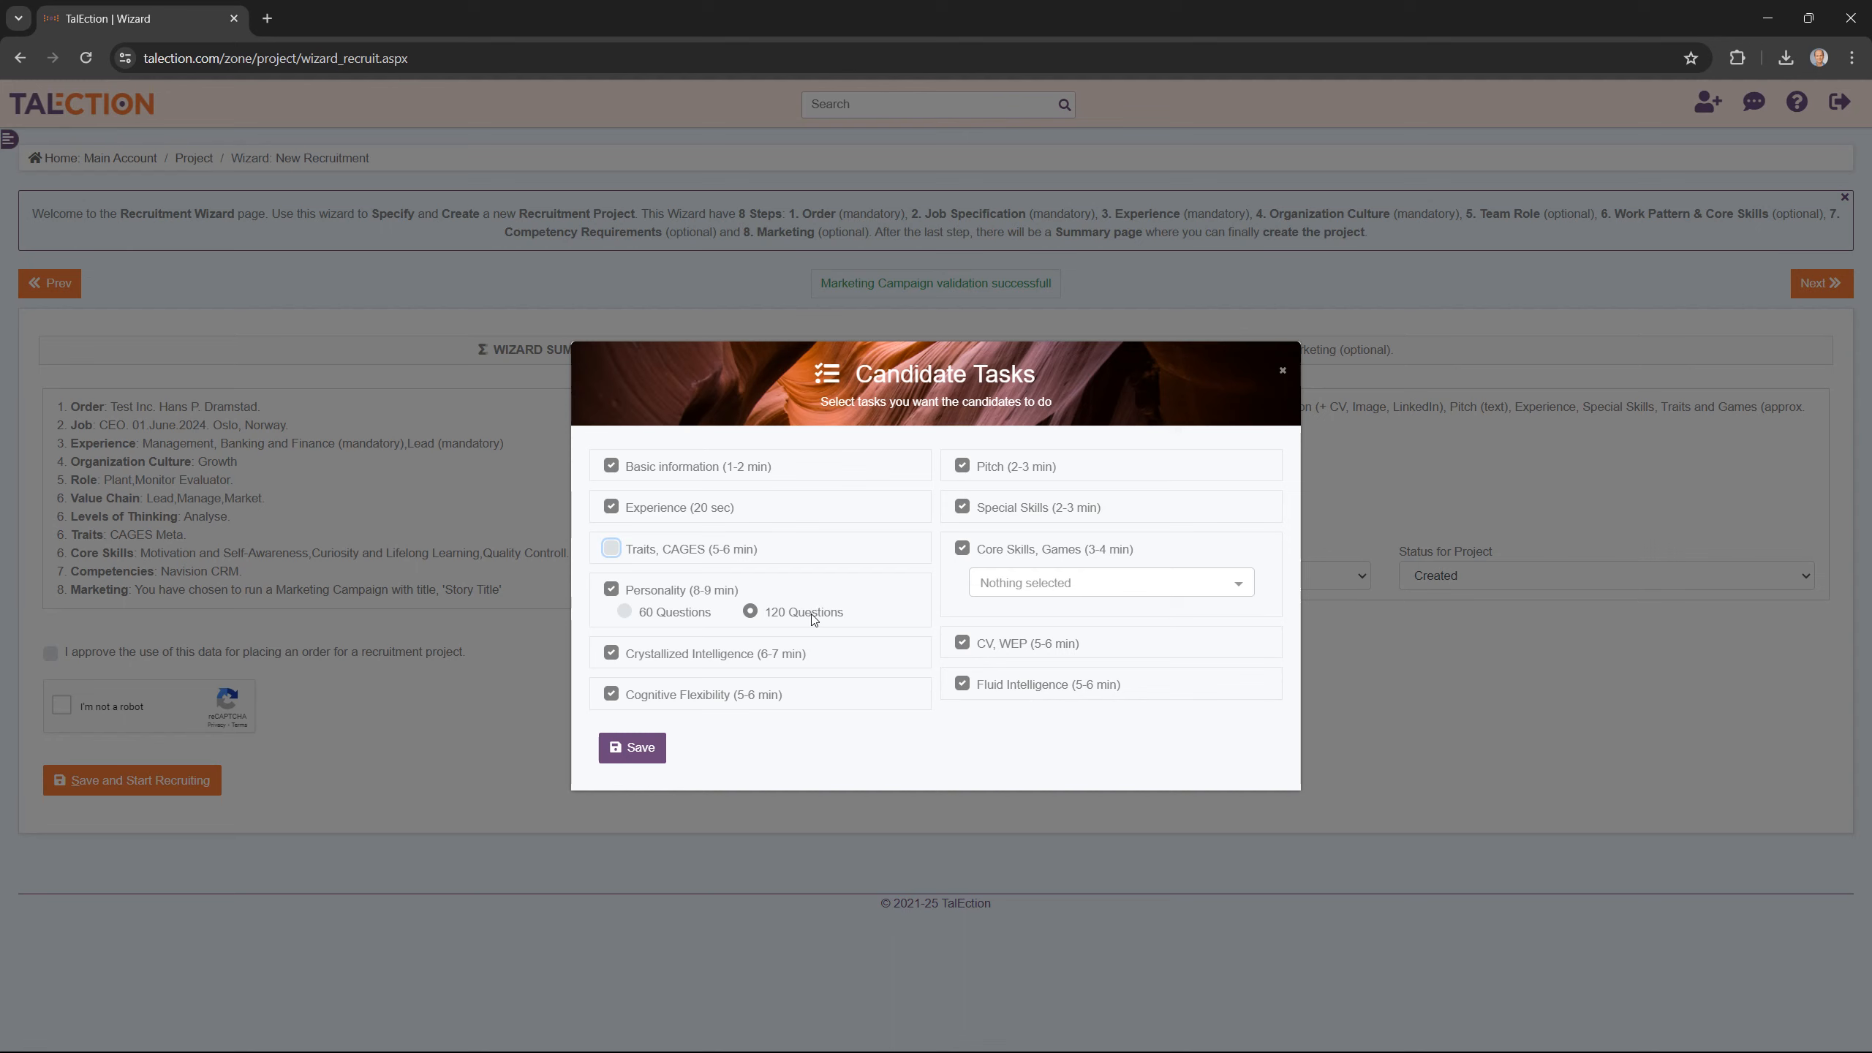
click(1000, 471)
Choose Cognitive Flexibility, True Color, Trail Making and Direction as the games for the Core Skills task.
click(1220, 584)
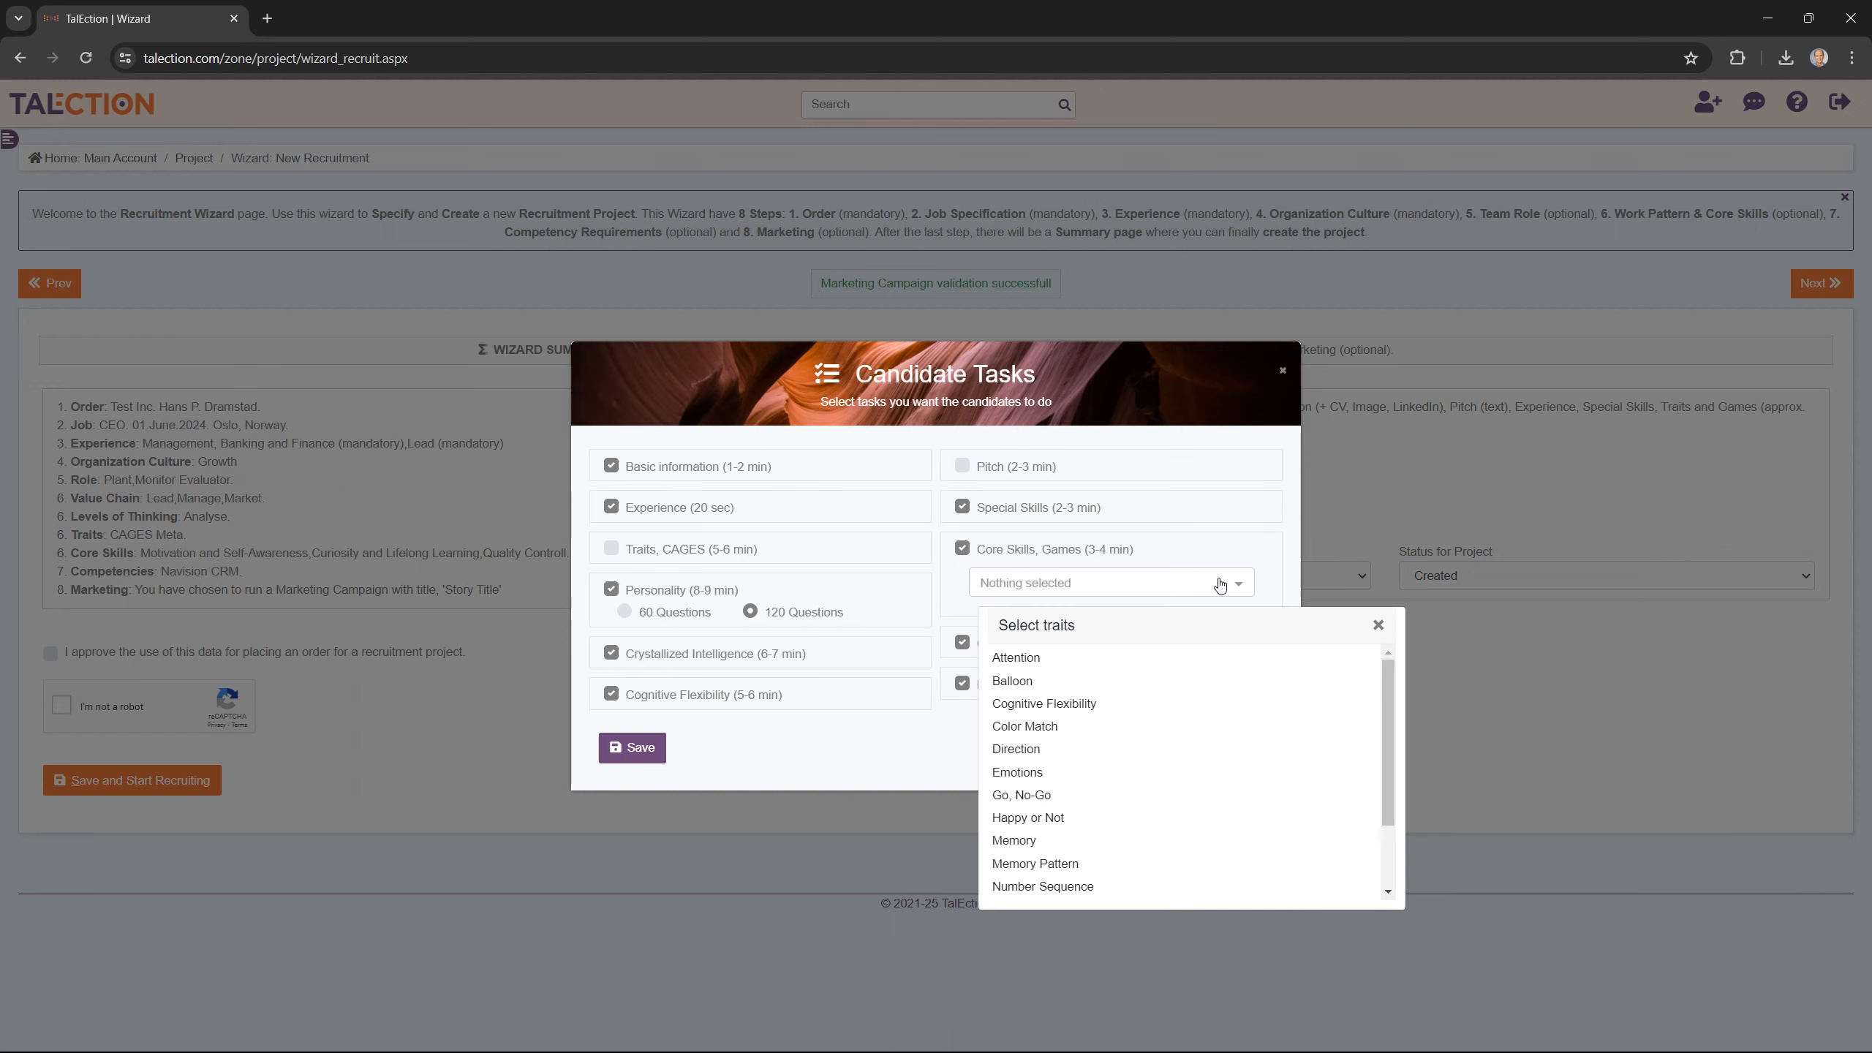
click(1094, 707)
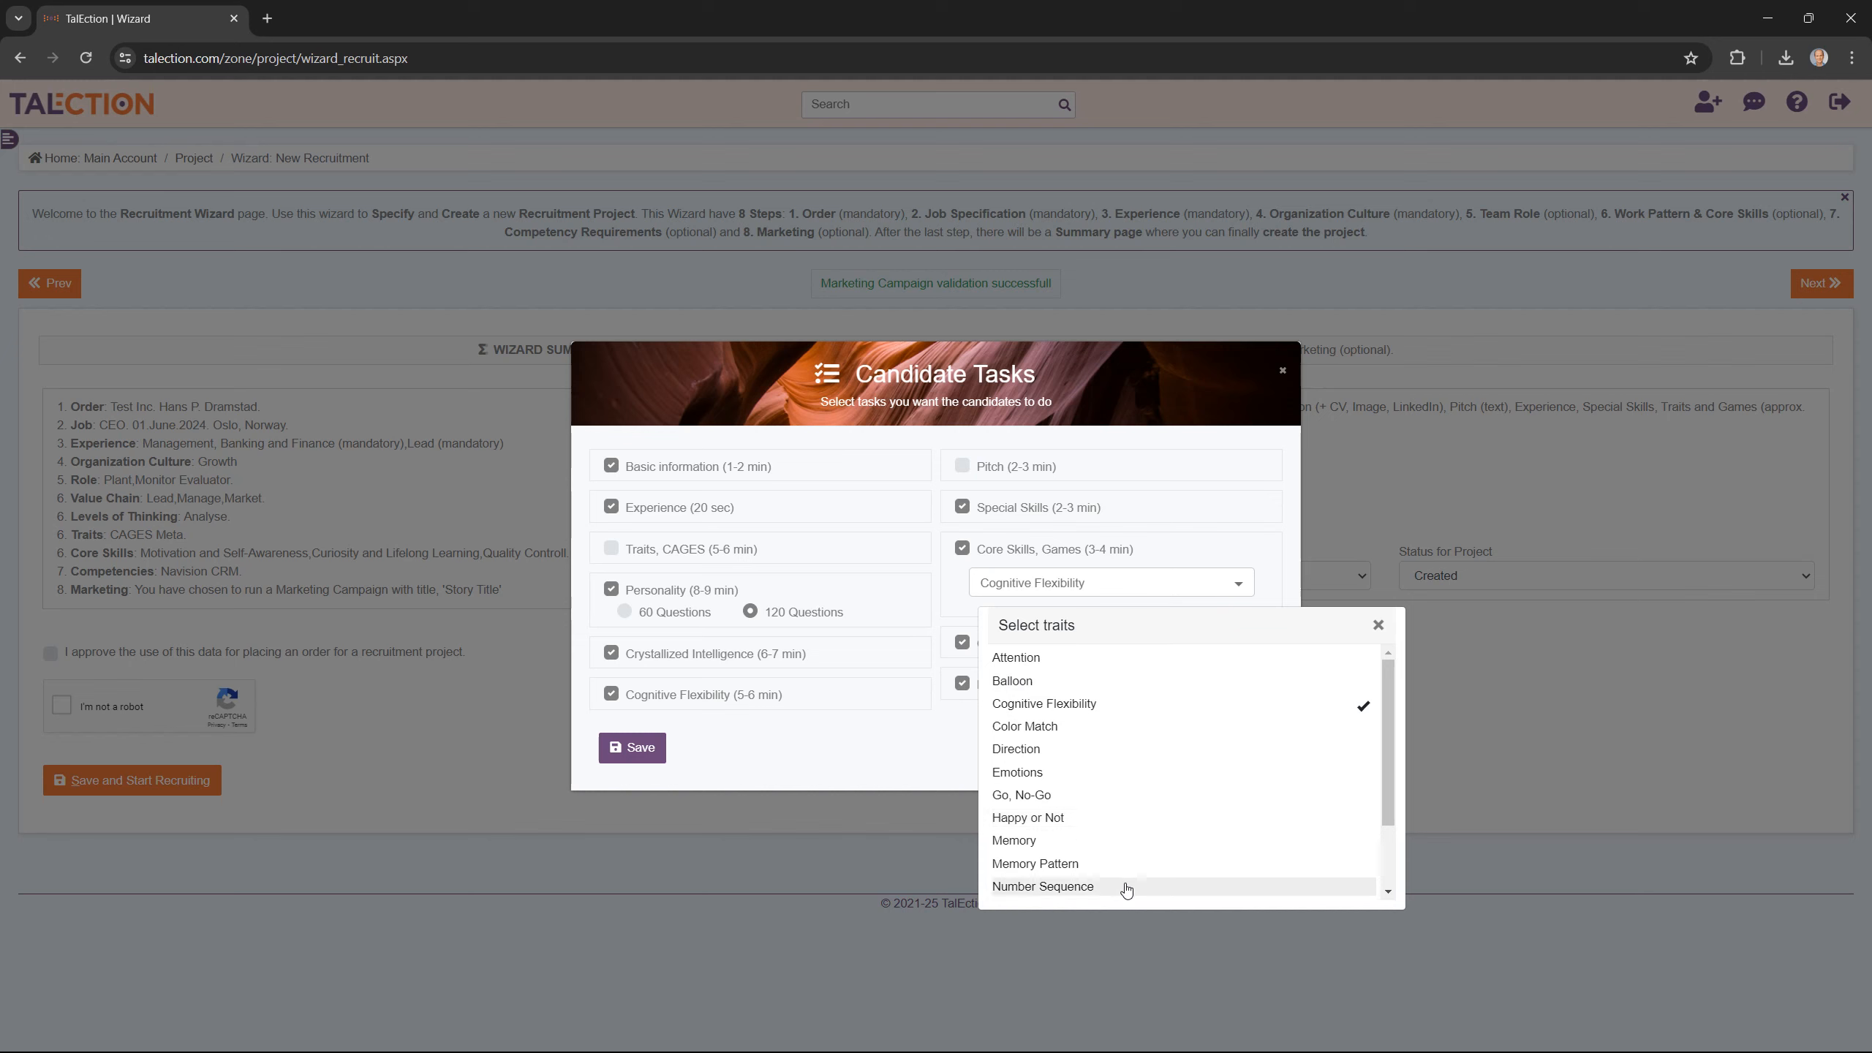
scroll(1135, 890, down, 2)
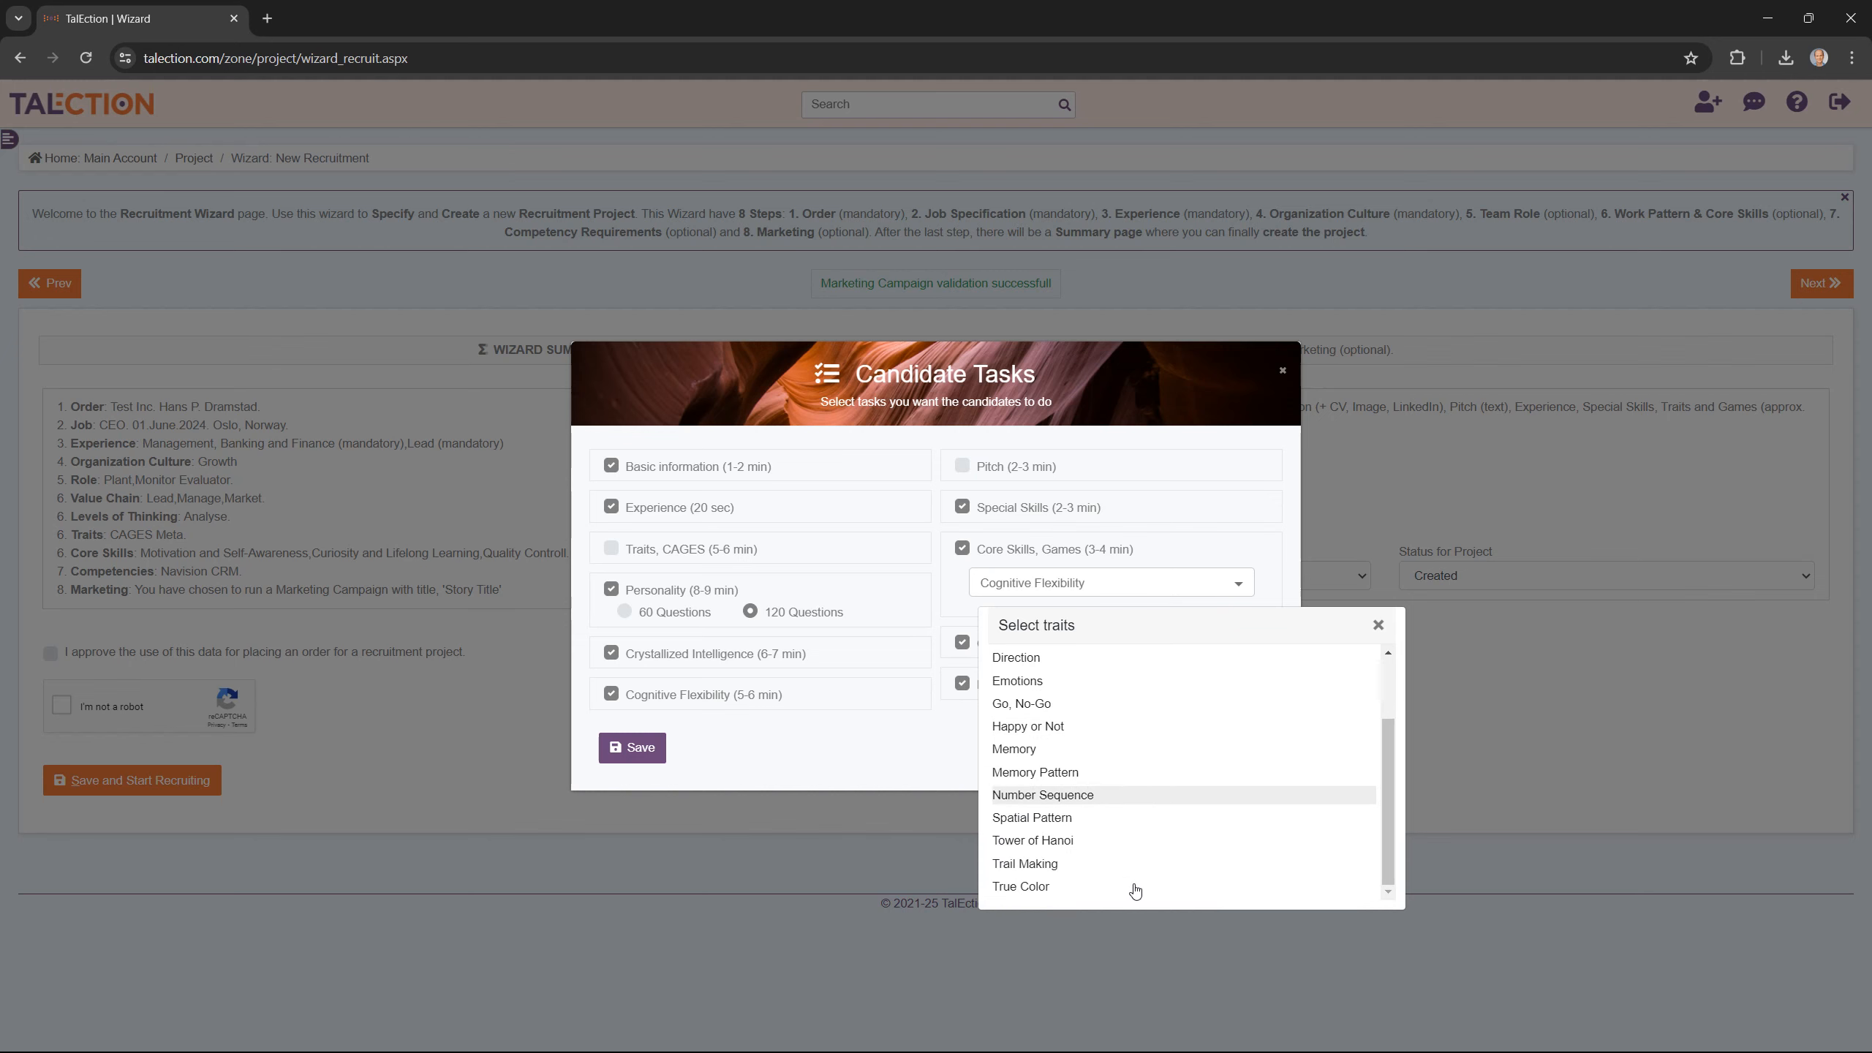
click(1067, 889)
click(1072, 867)
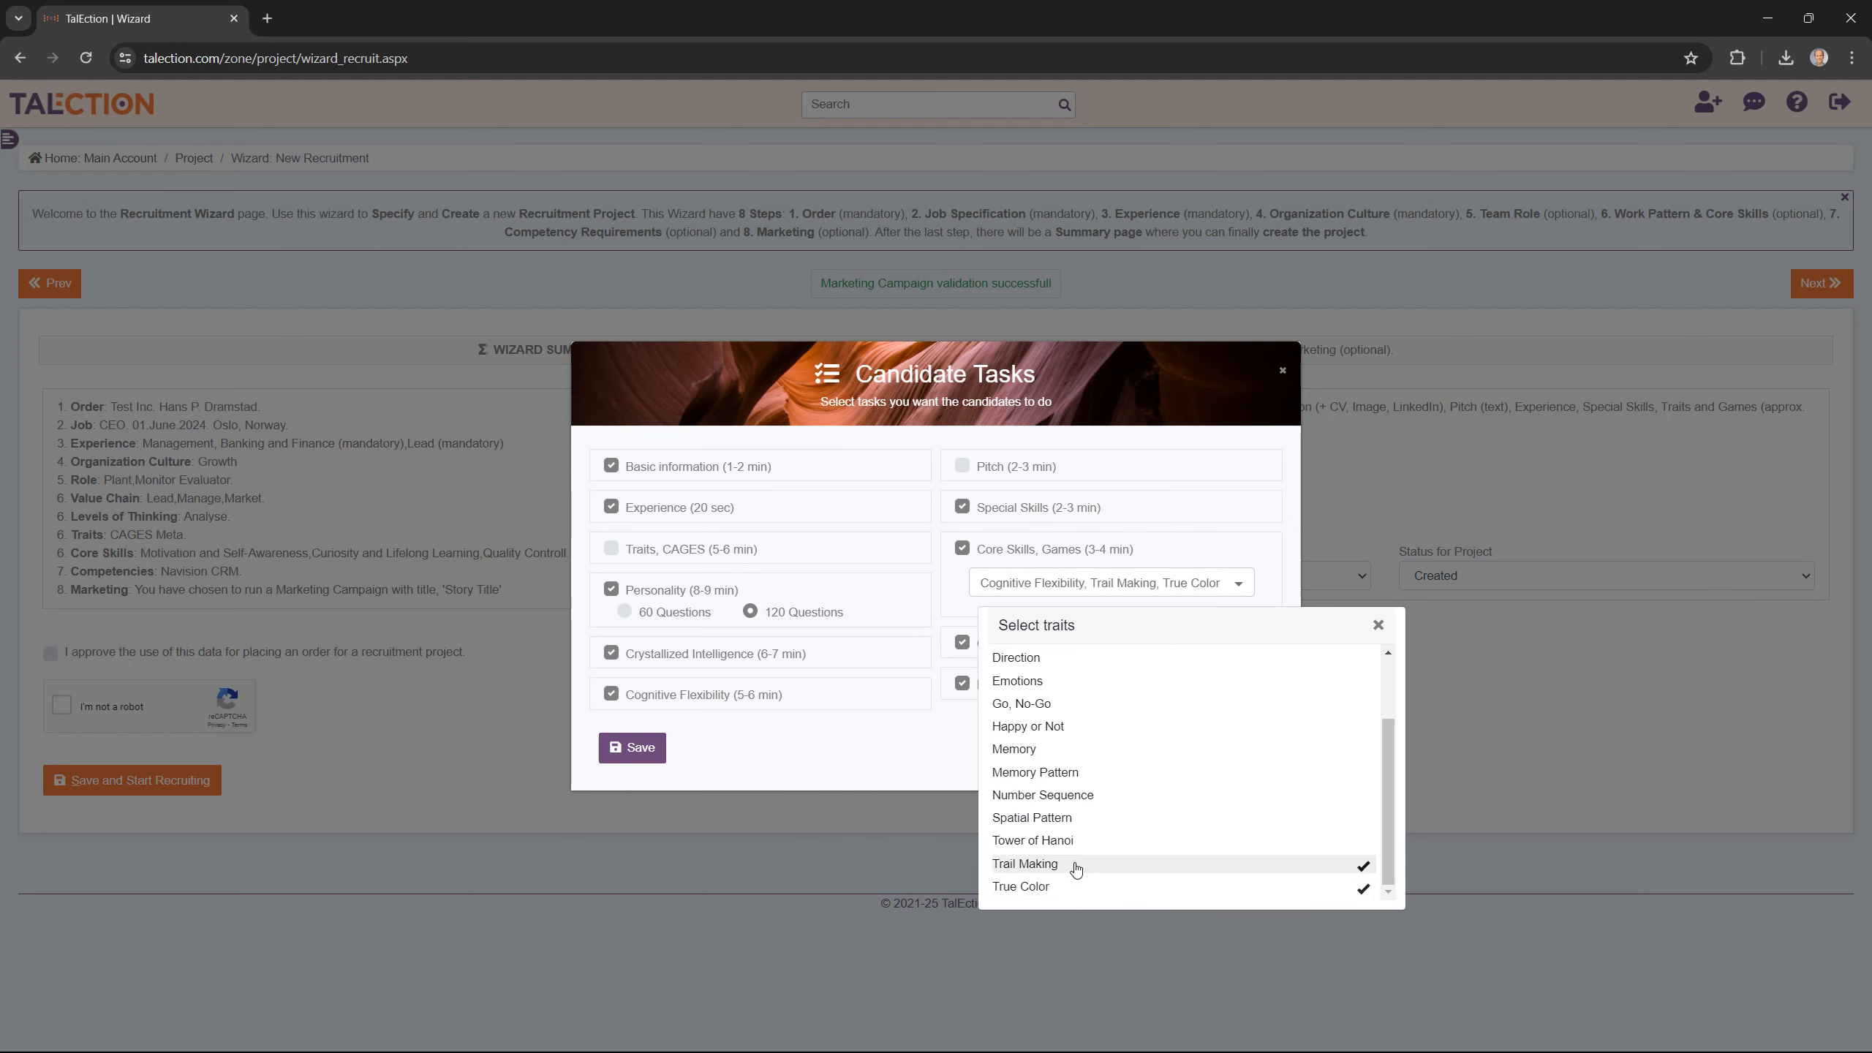
scroll(1102, 792, up, 2)
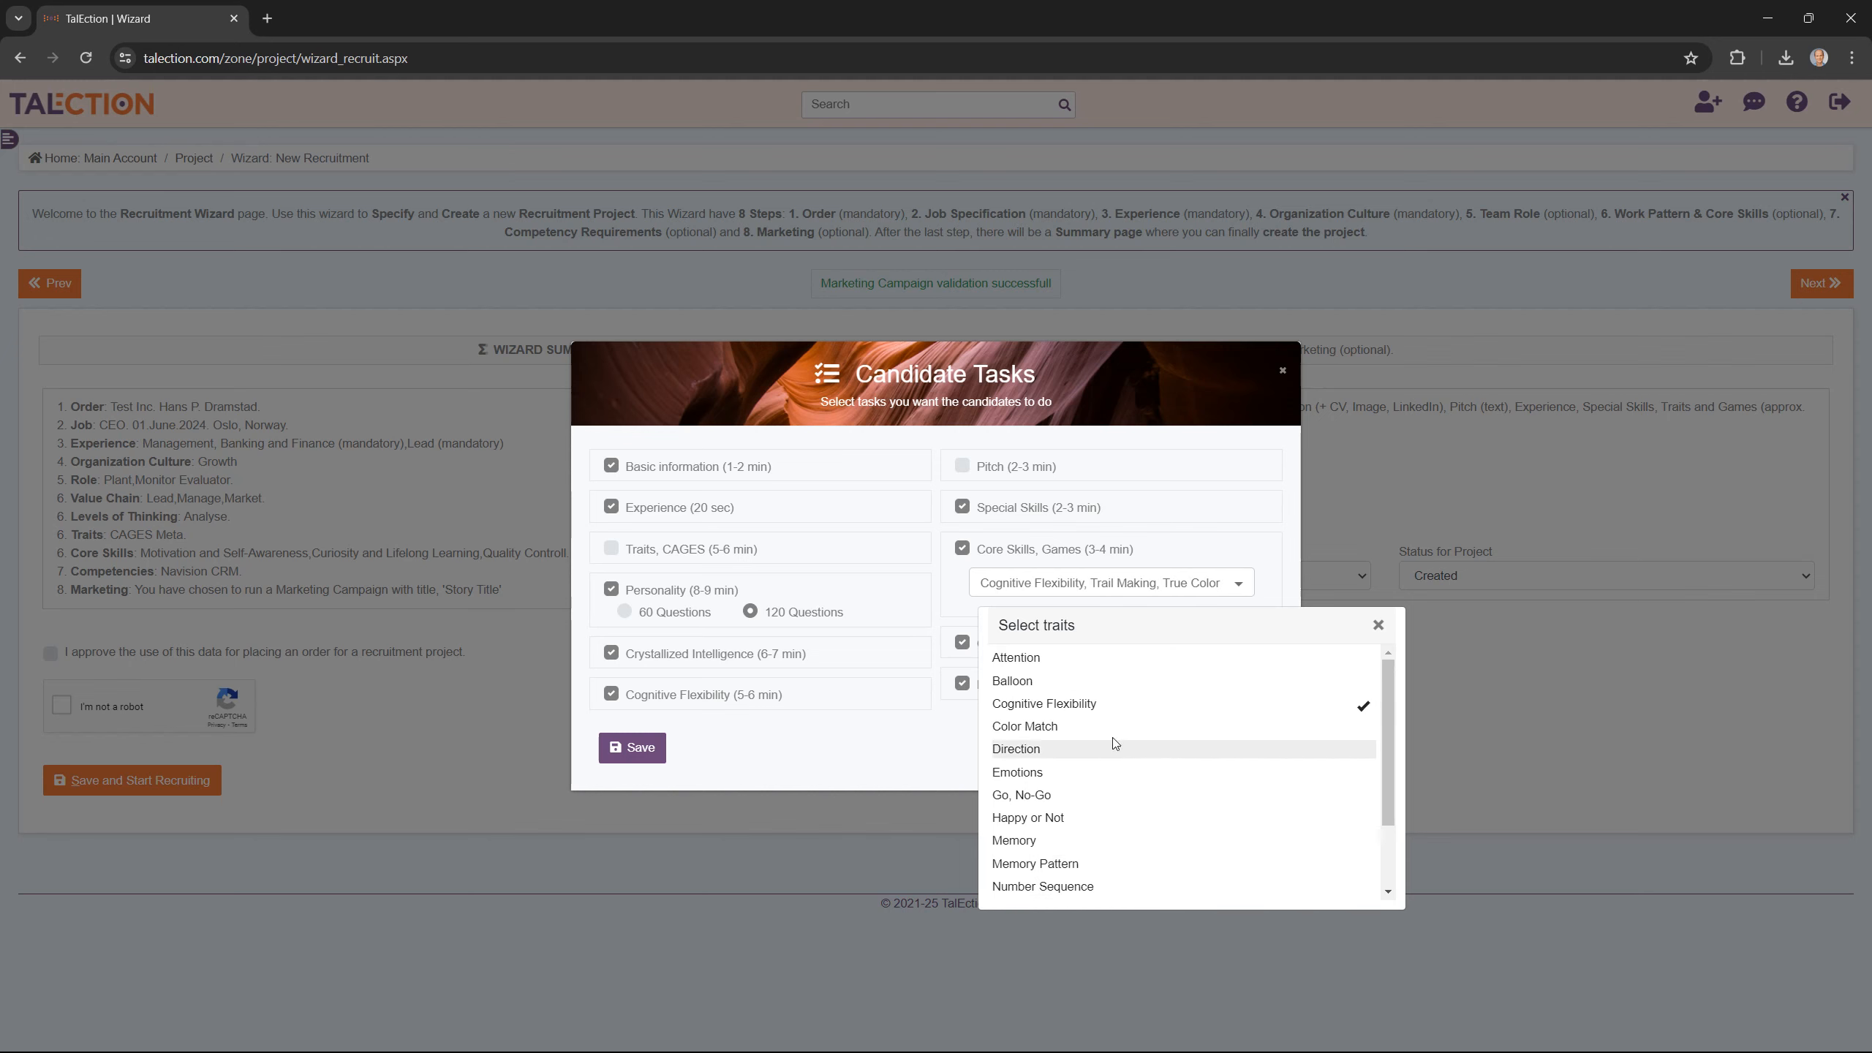
click(1098, 752)
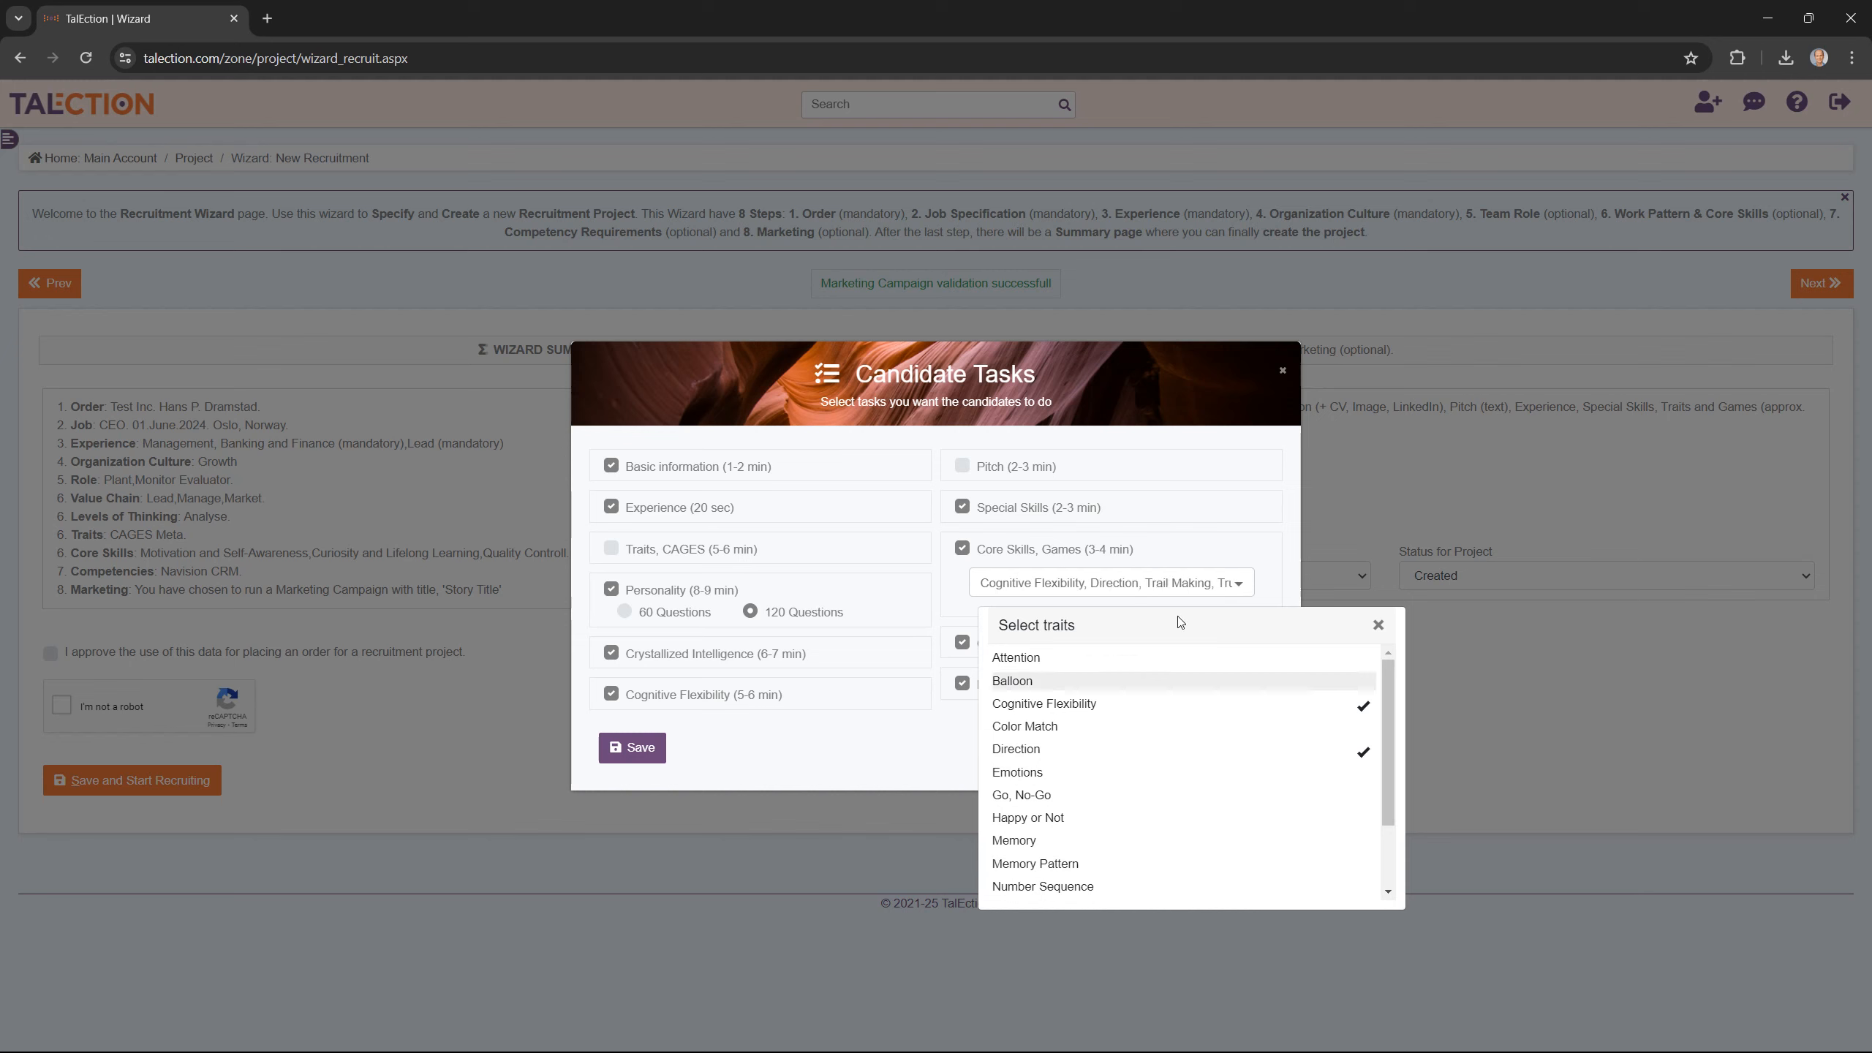
click(1225, 552)
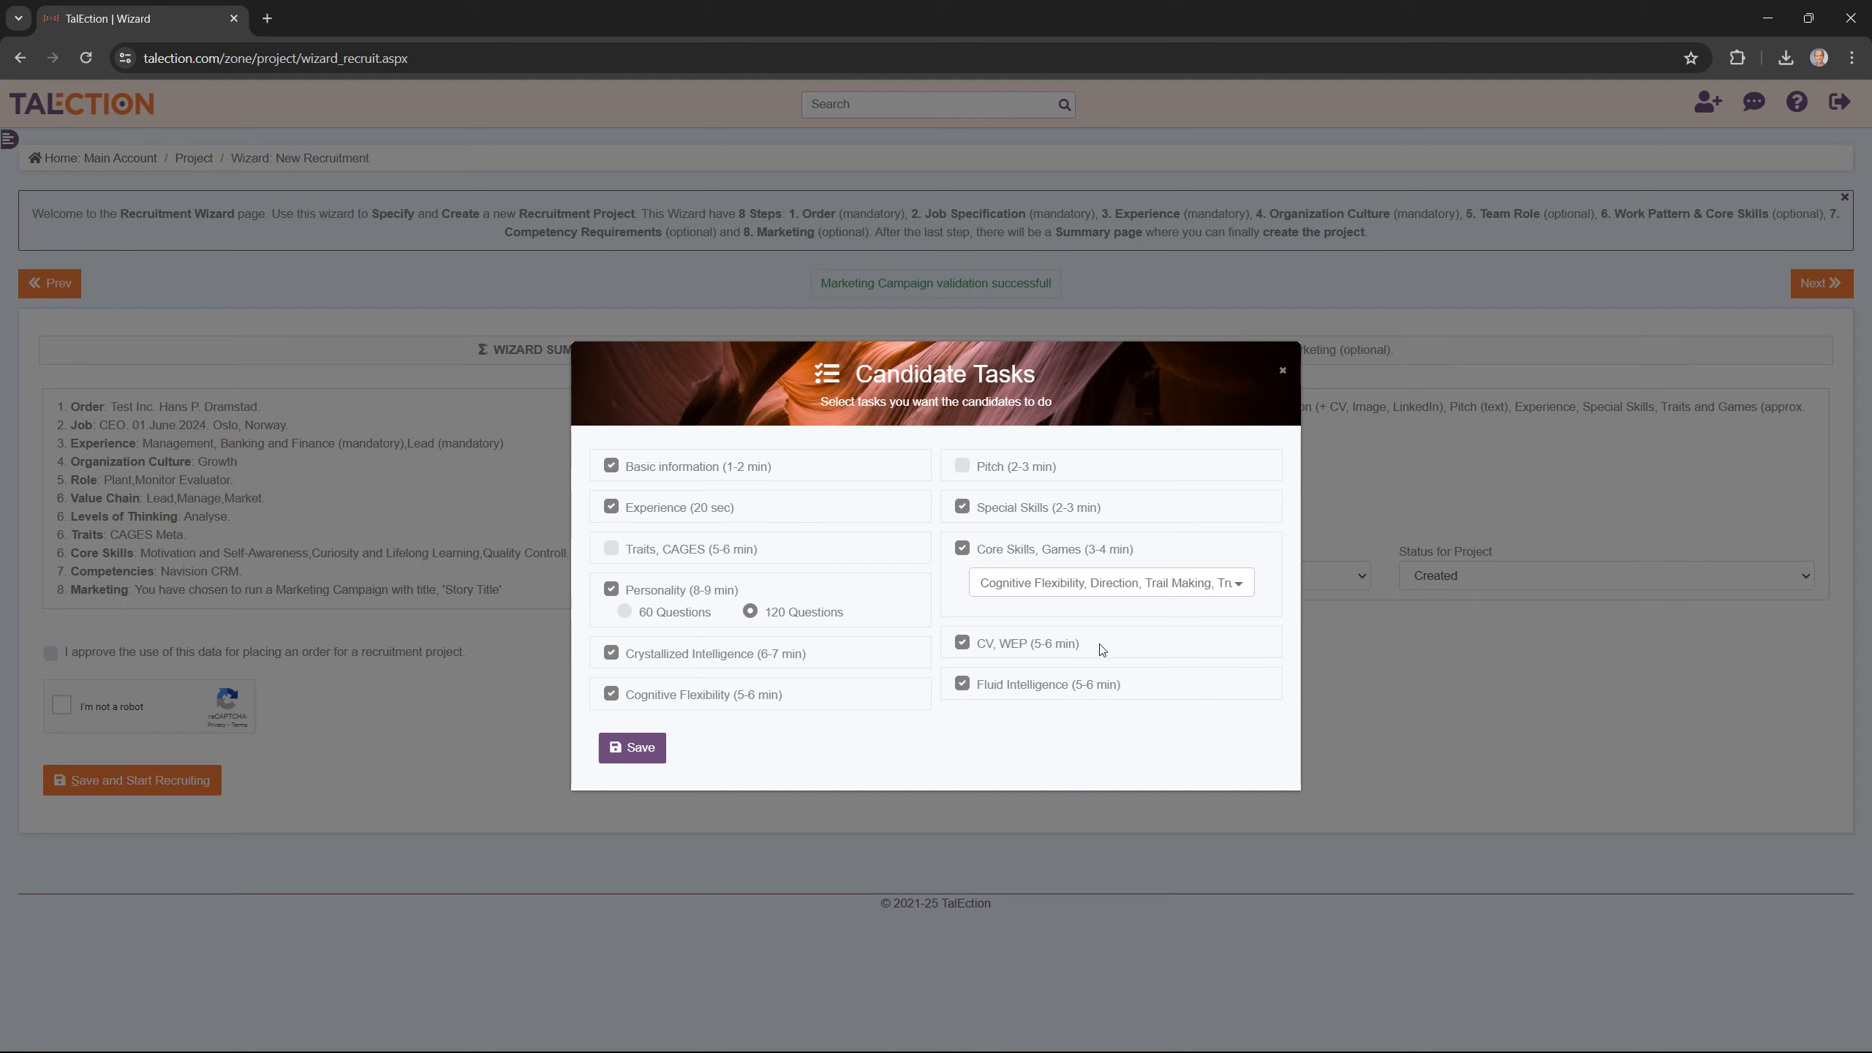
Remove CV, WEP and Crystallized Intelligence from the candidate tasks, keep Cognitive Flexibility enabled, and save the activity set.
click(999, 651)
click(663, 707)
click(663, 706)
click(686, 658)
click(641, 748)
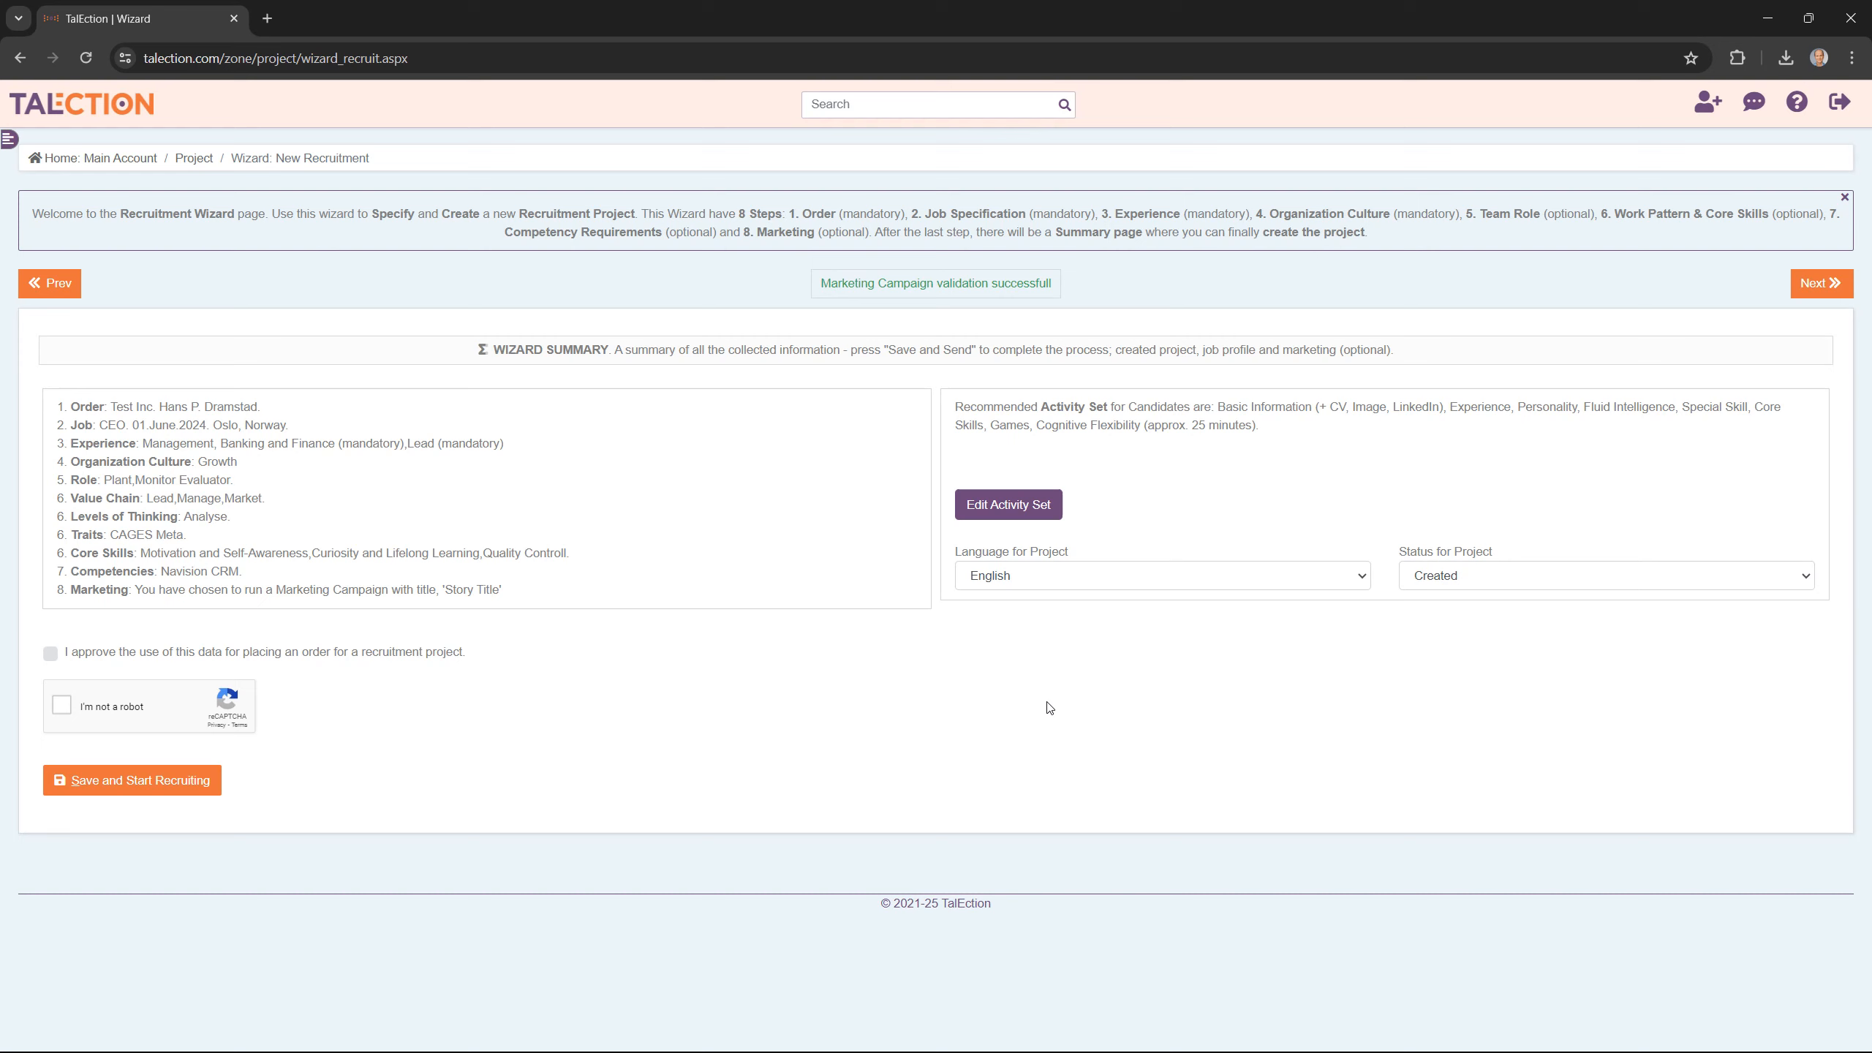
Set the language for the project to Norwegian and the status for the project to Open.
click(1194, 580)
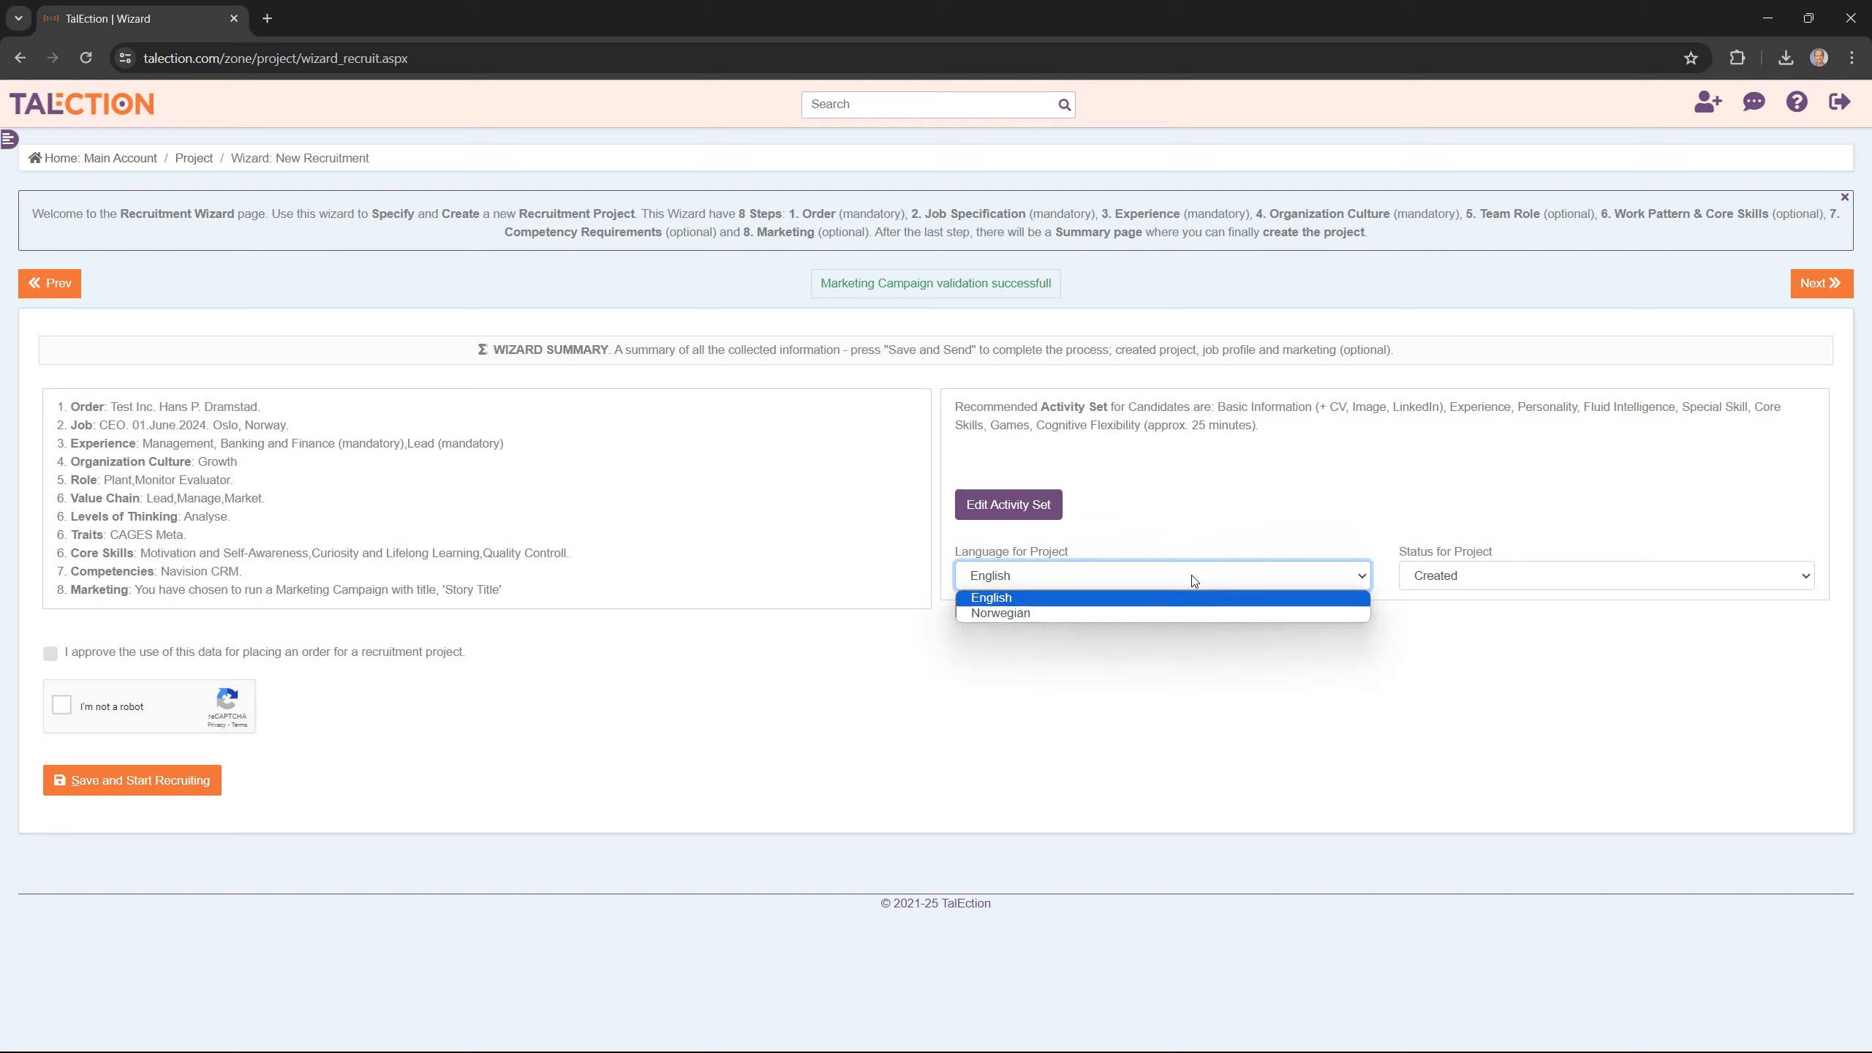
click(1069, 614)
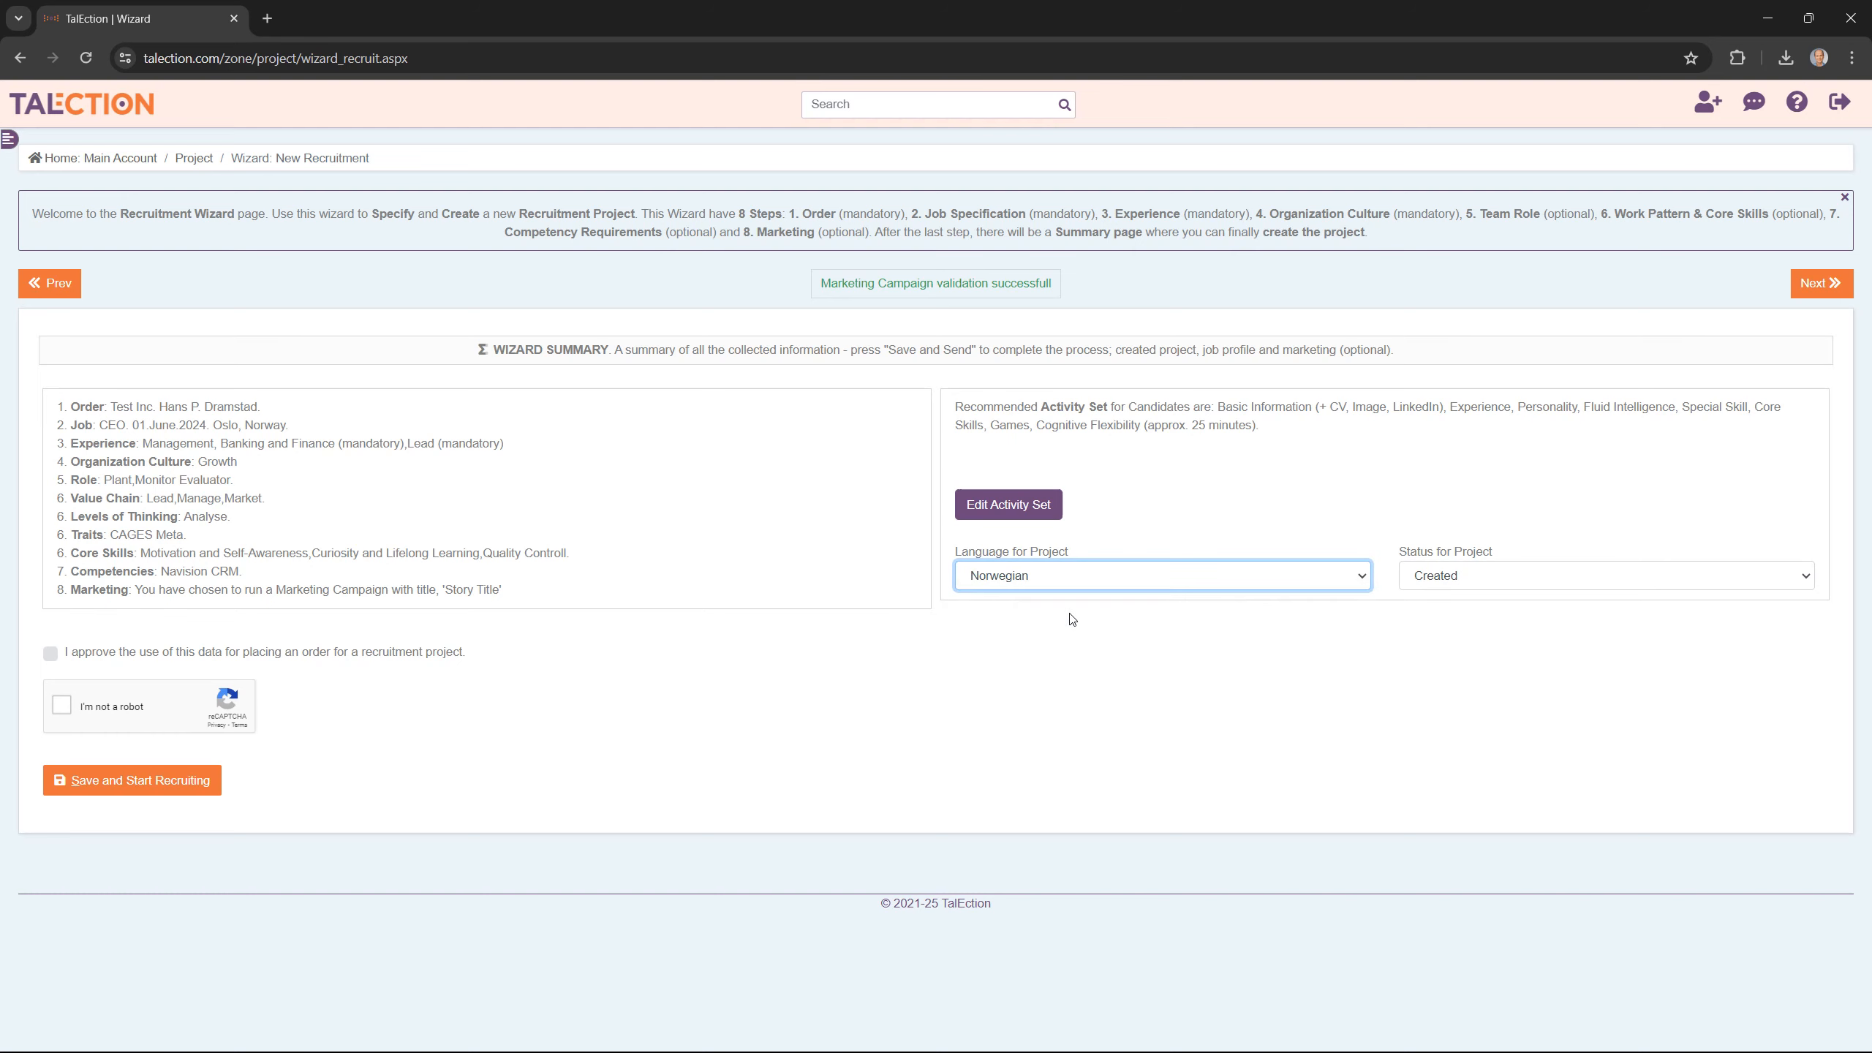
click(1117, 620)
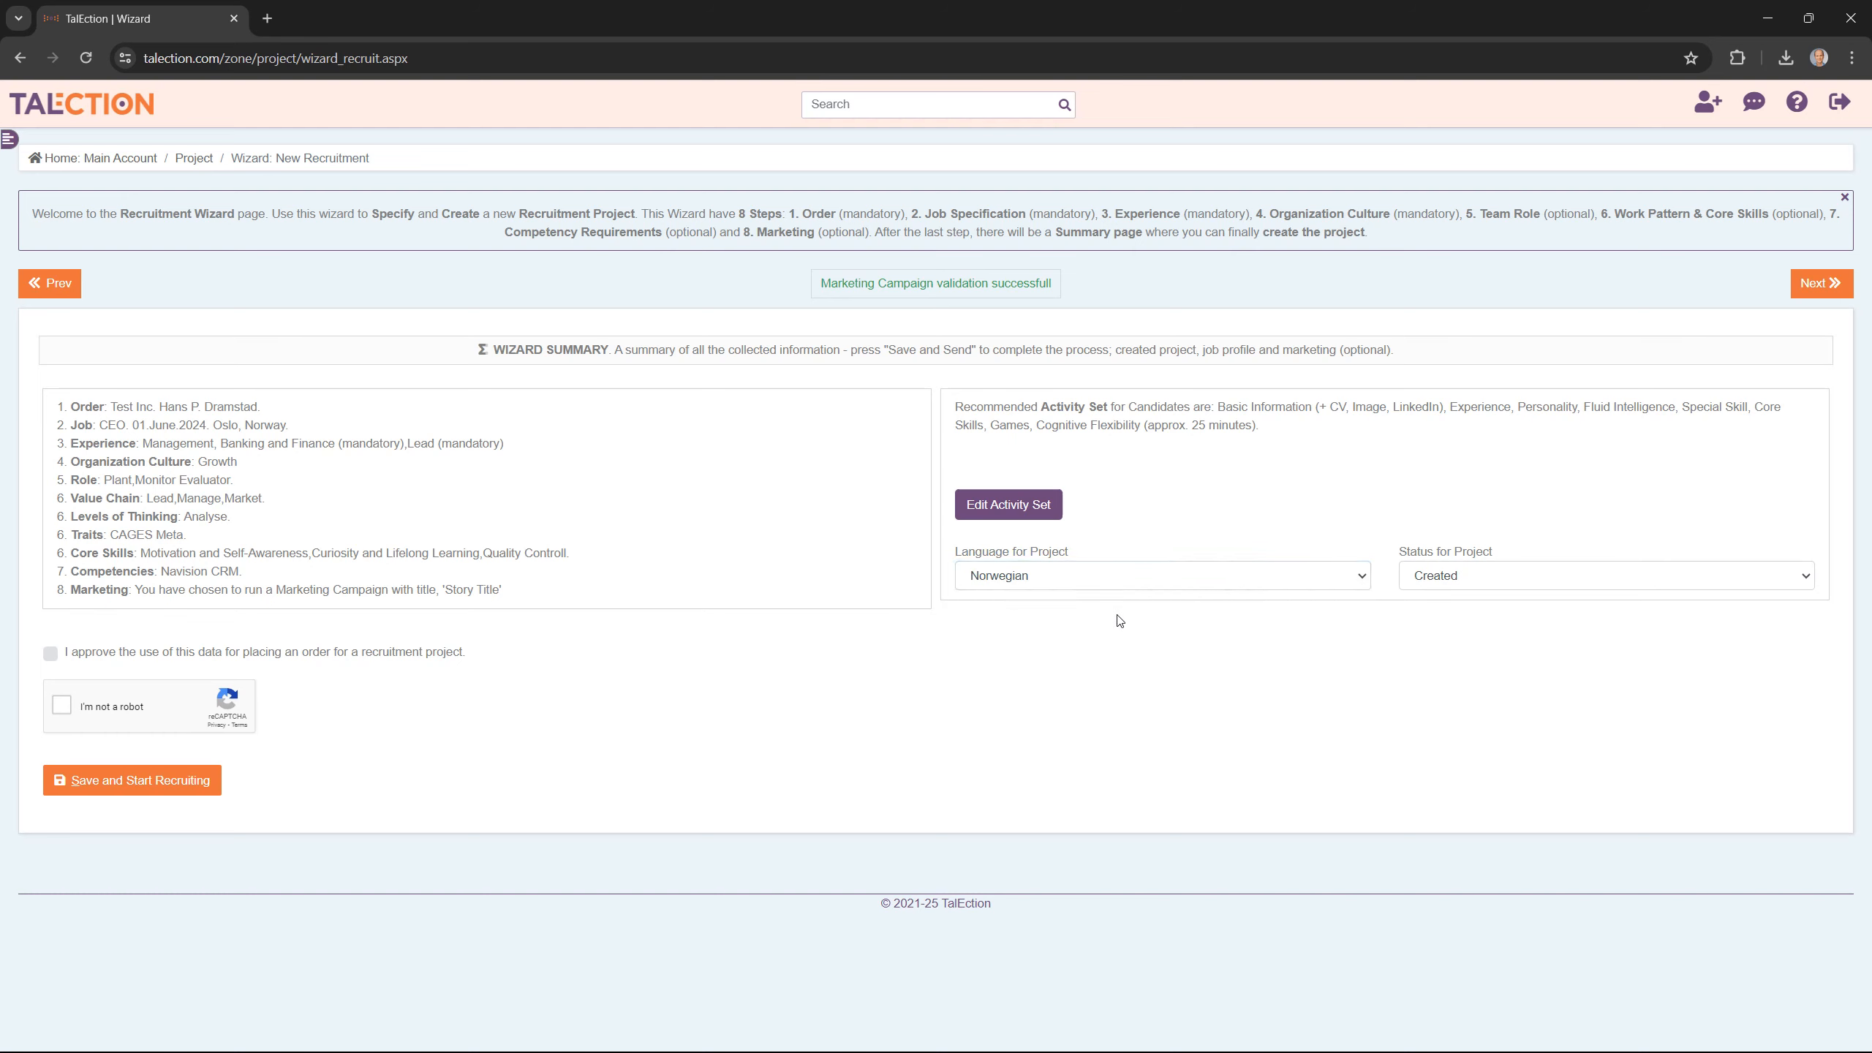
click(1510, 573)
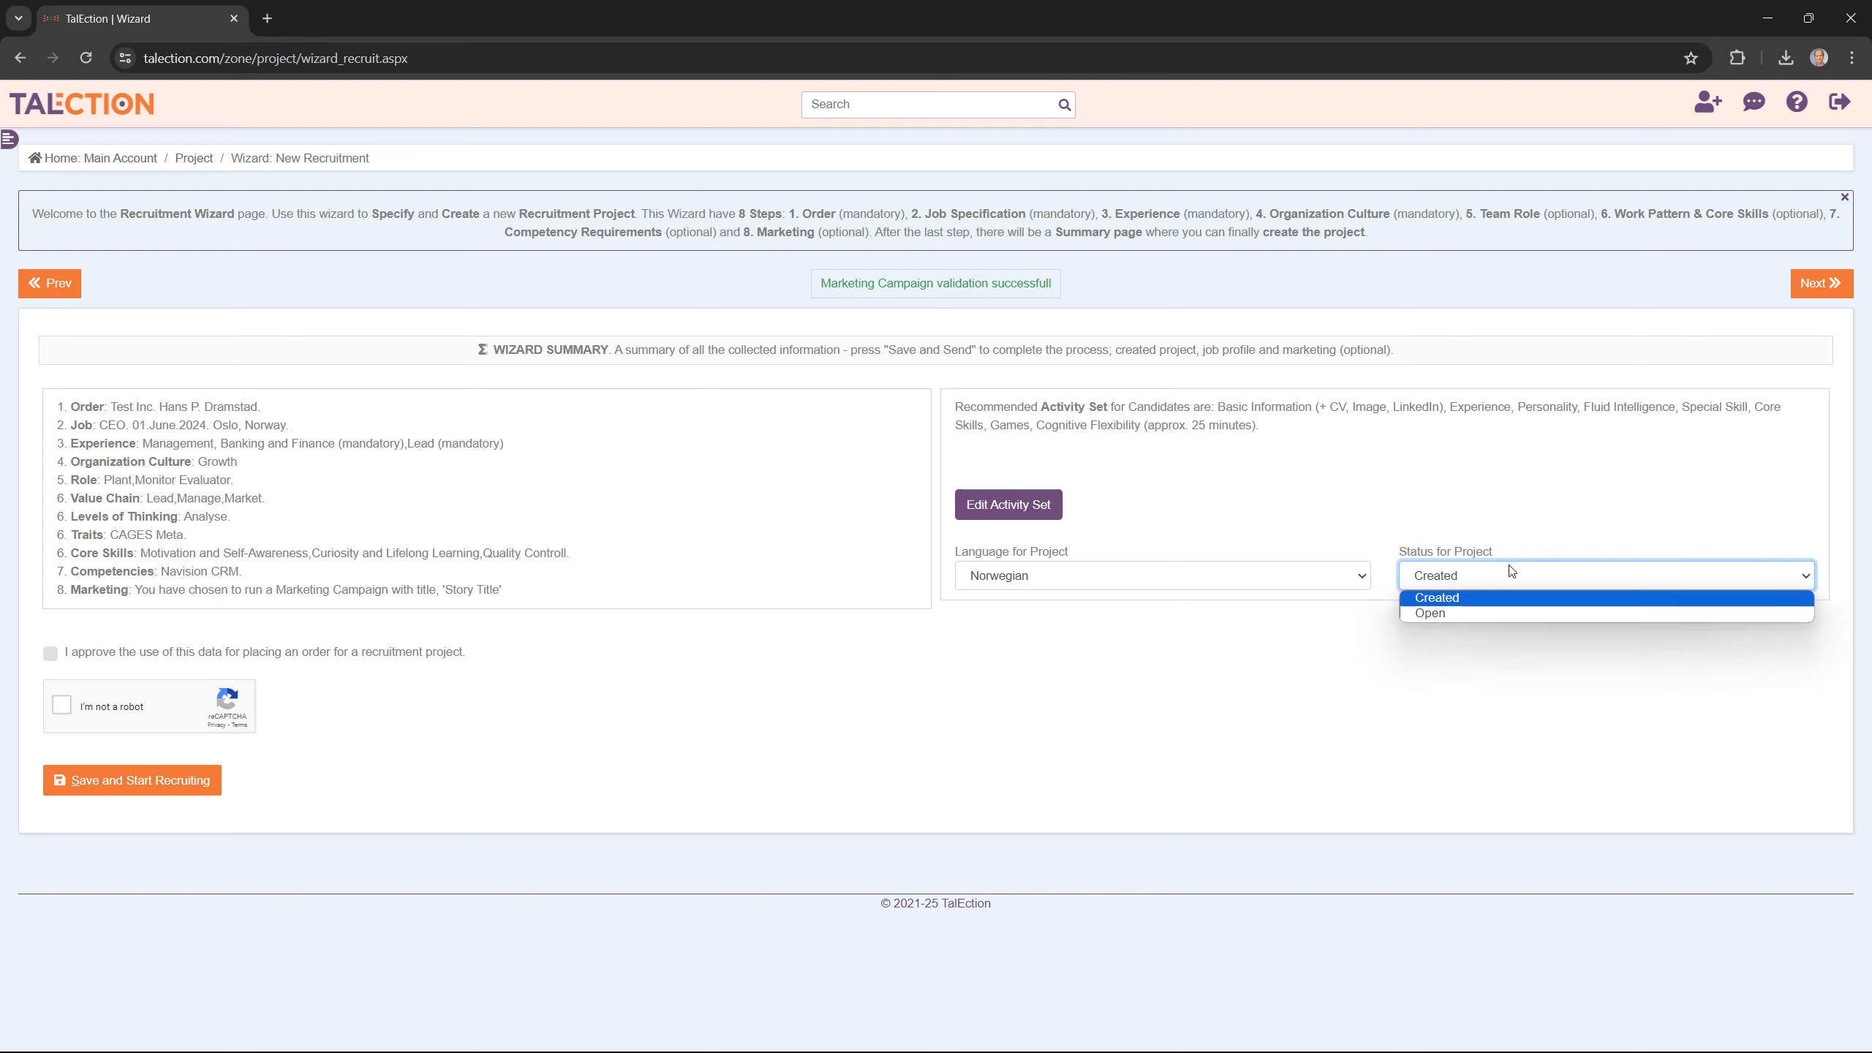
click(1462, 611)
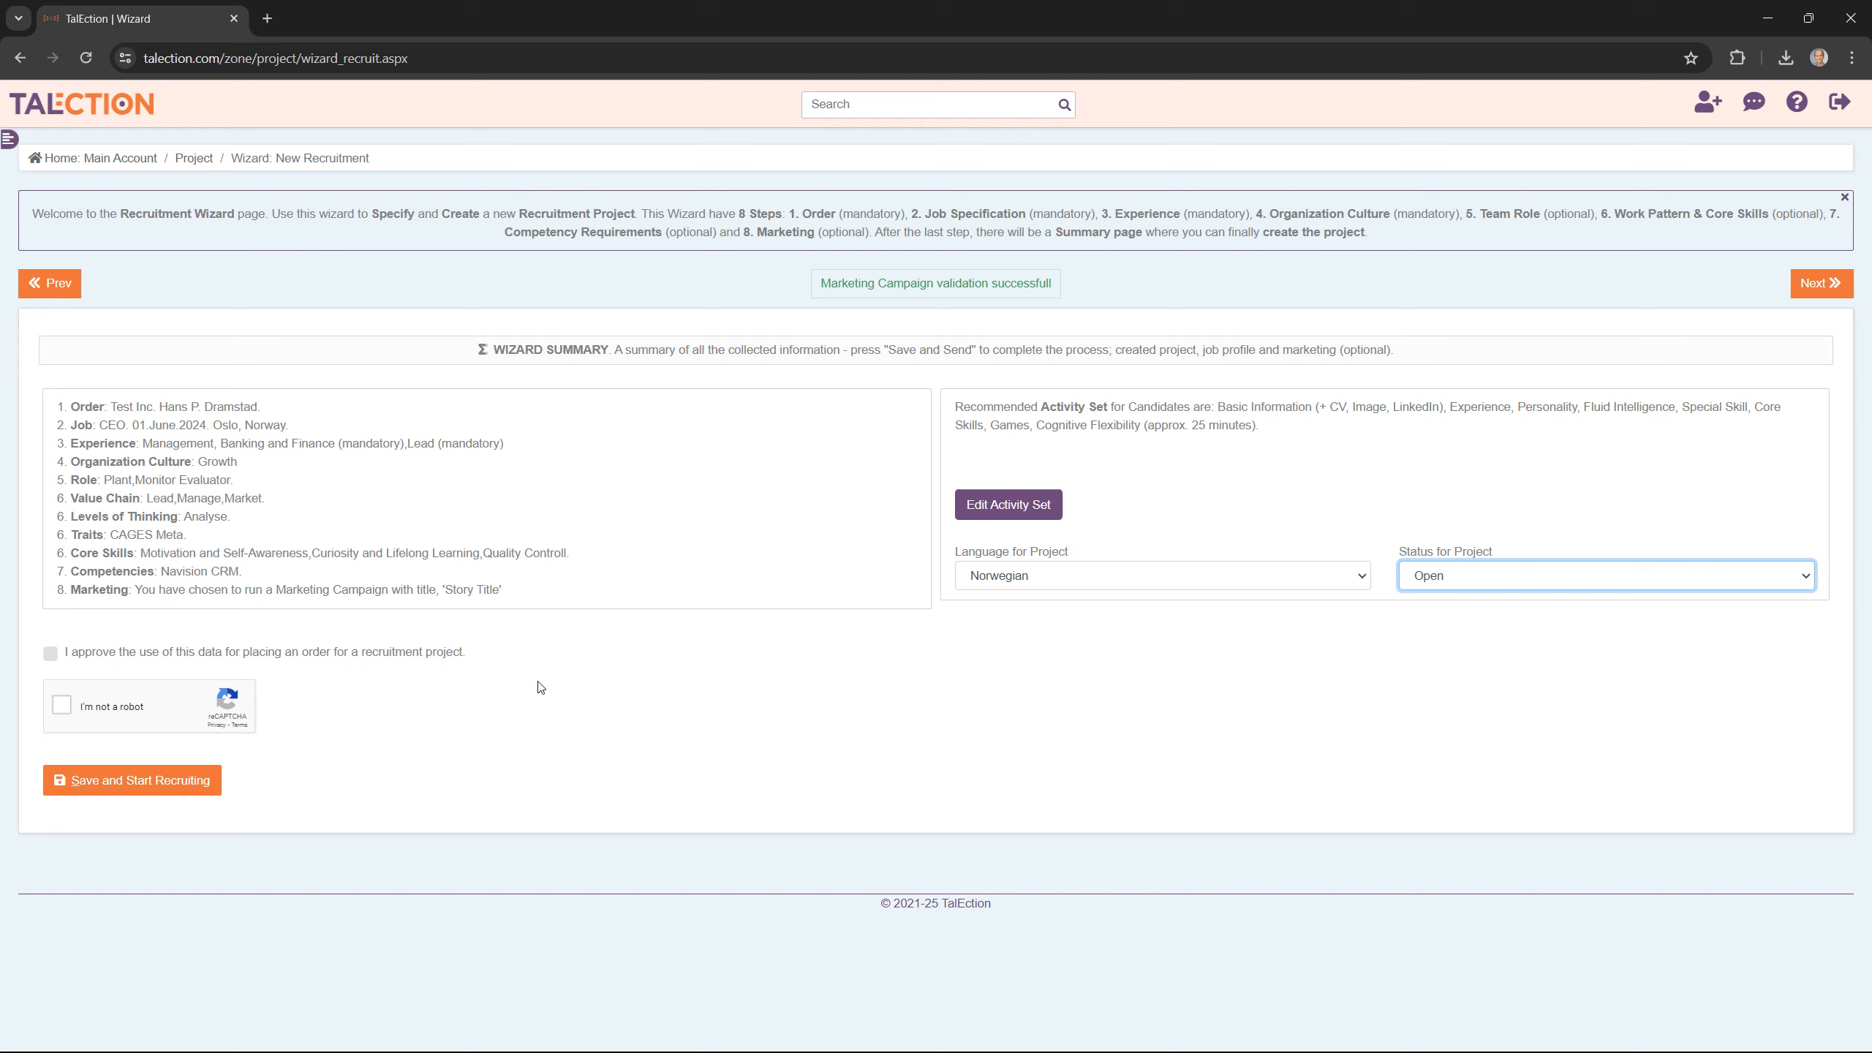
Approve the use of the data, complete the robot check, and save and confirm the creation of the recruitment project.
click(94, 654)
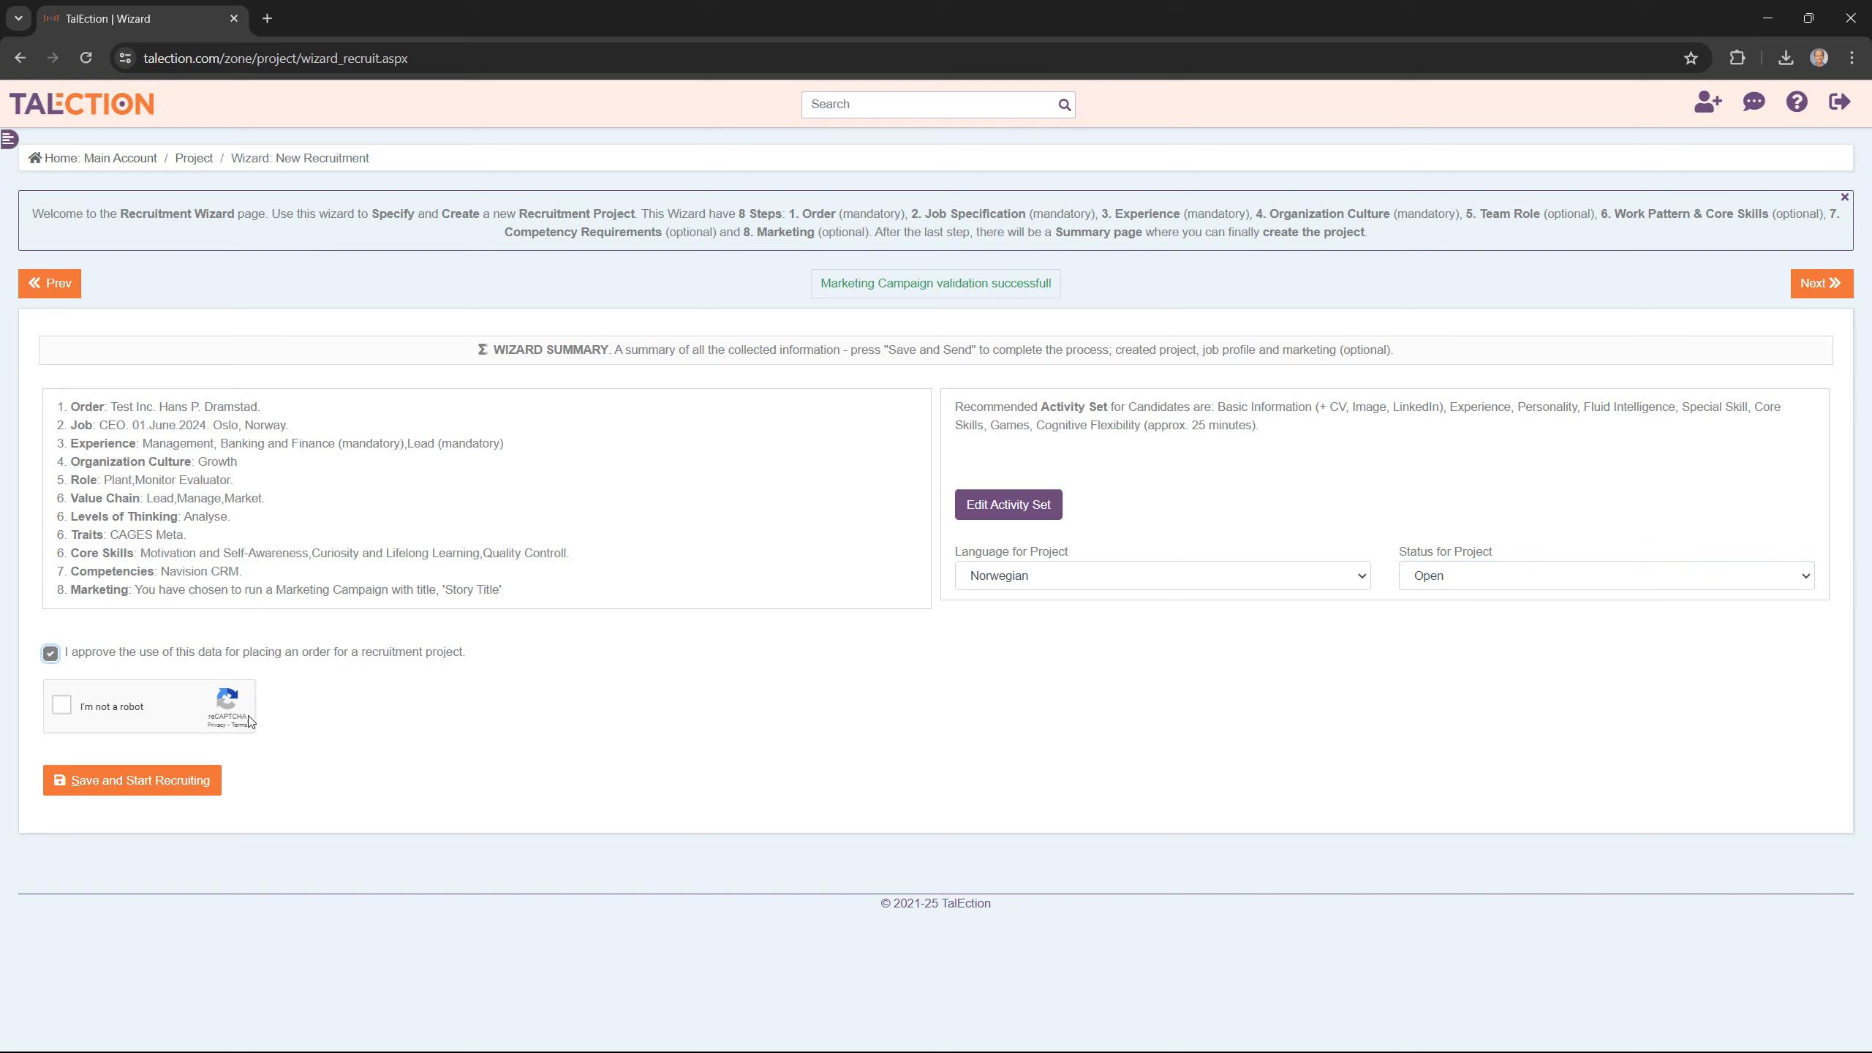
click(94, 712)
click(151, 796)
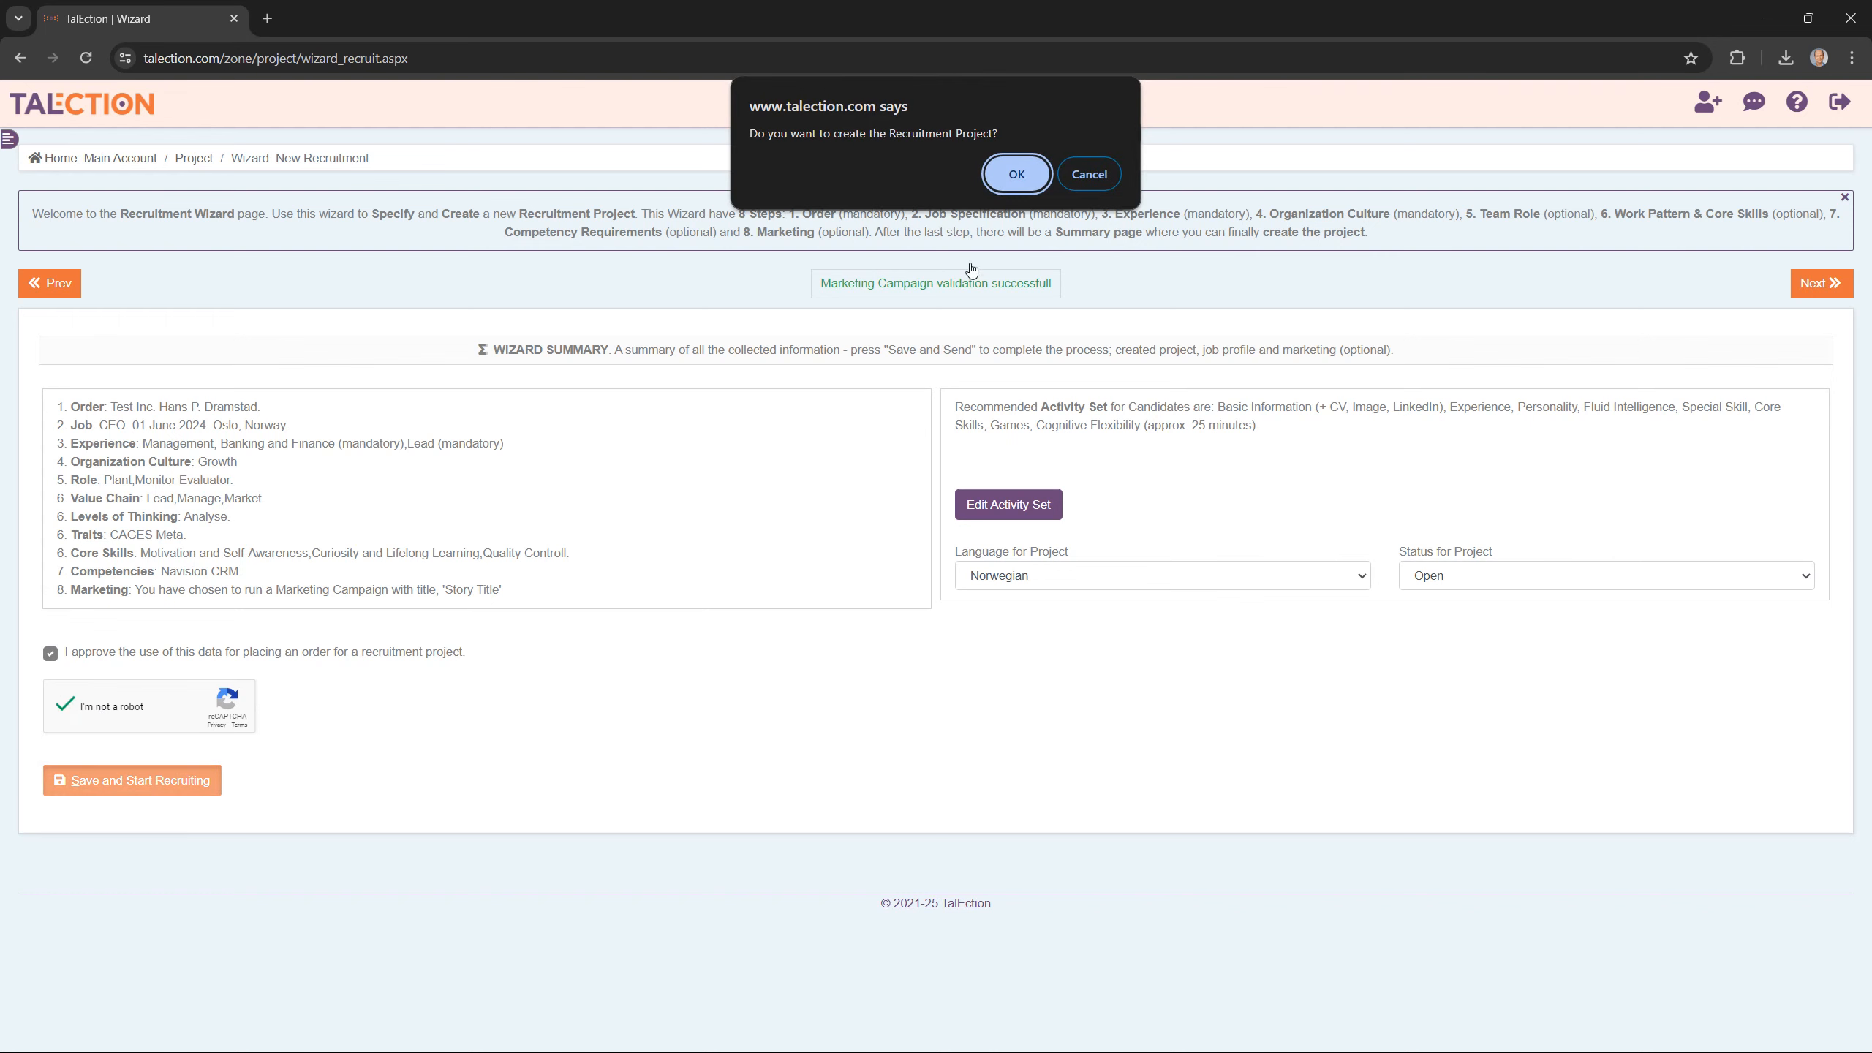
click(1014, 177)
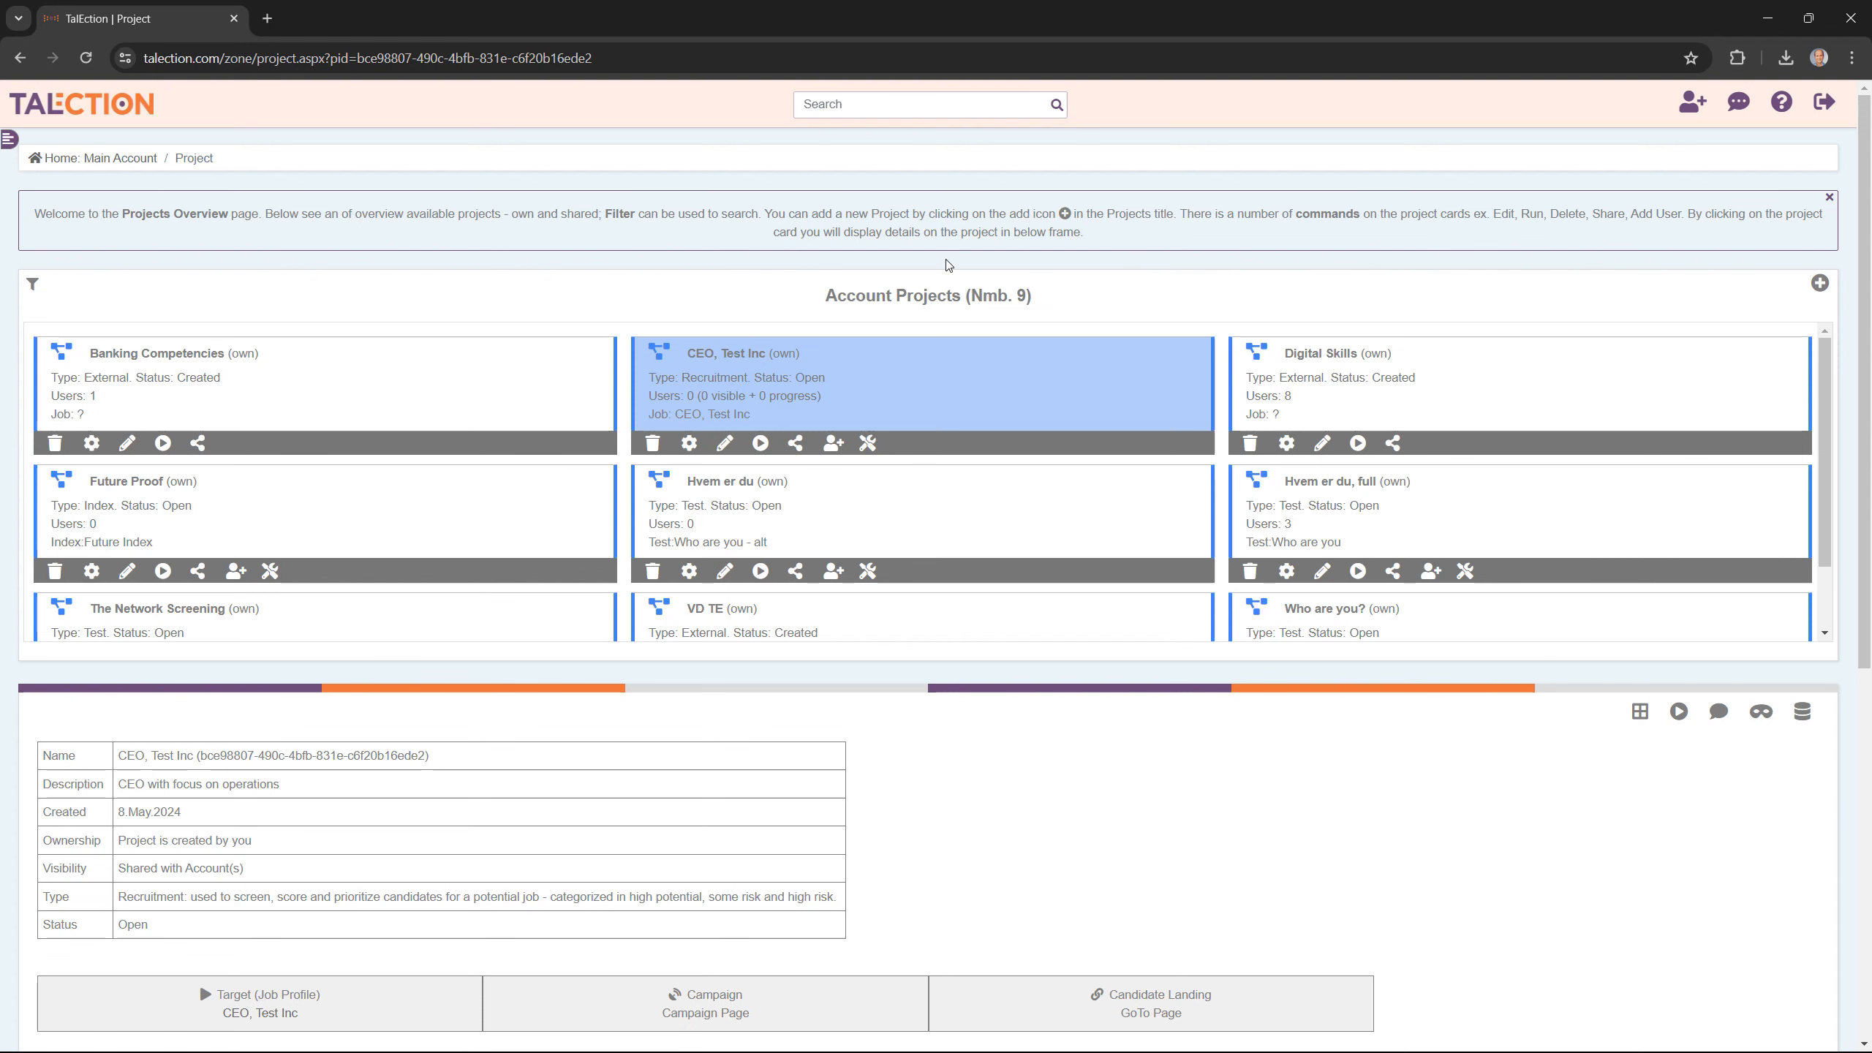
Review the new project's details and the full CEO, Test Inc job profile linked as its target, closing the profile when done.
scroll(899, 719, down, 5)
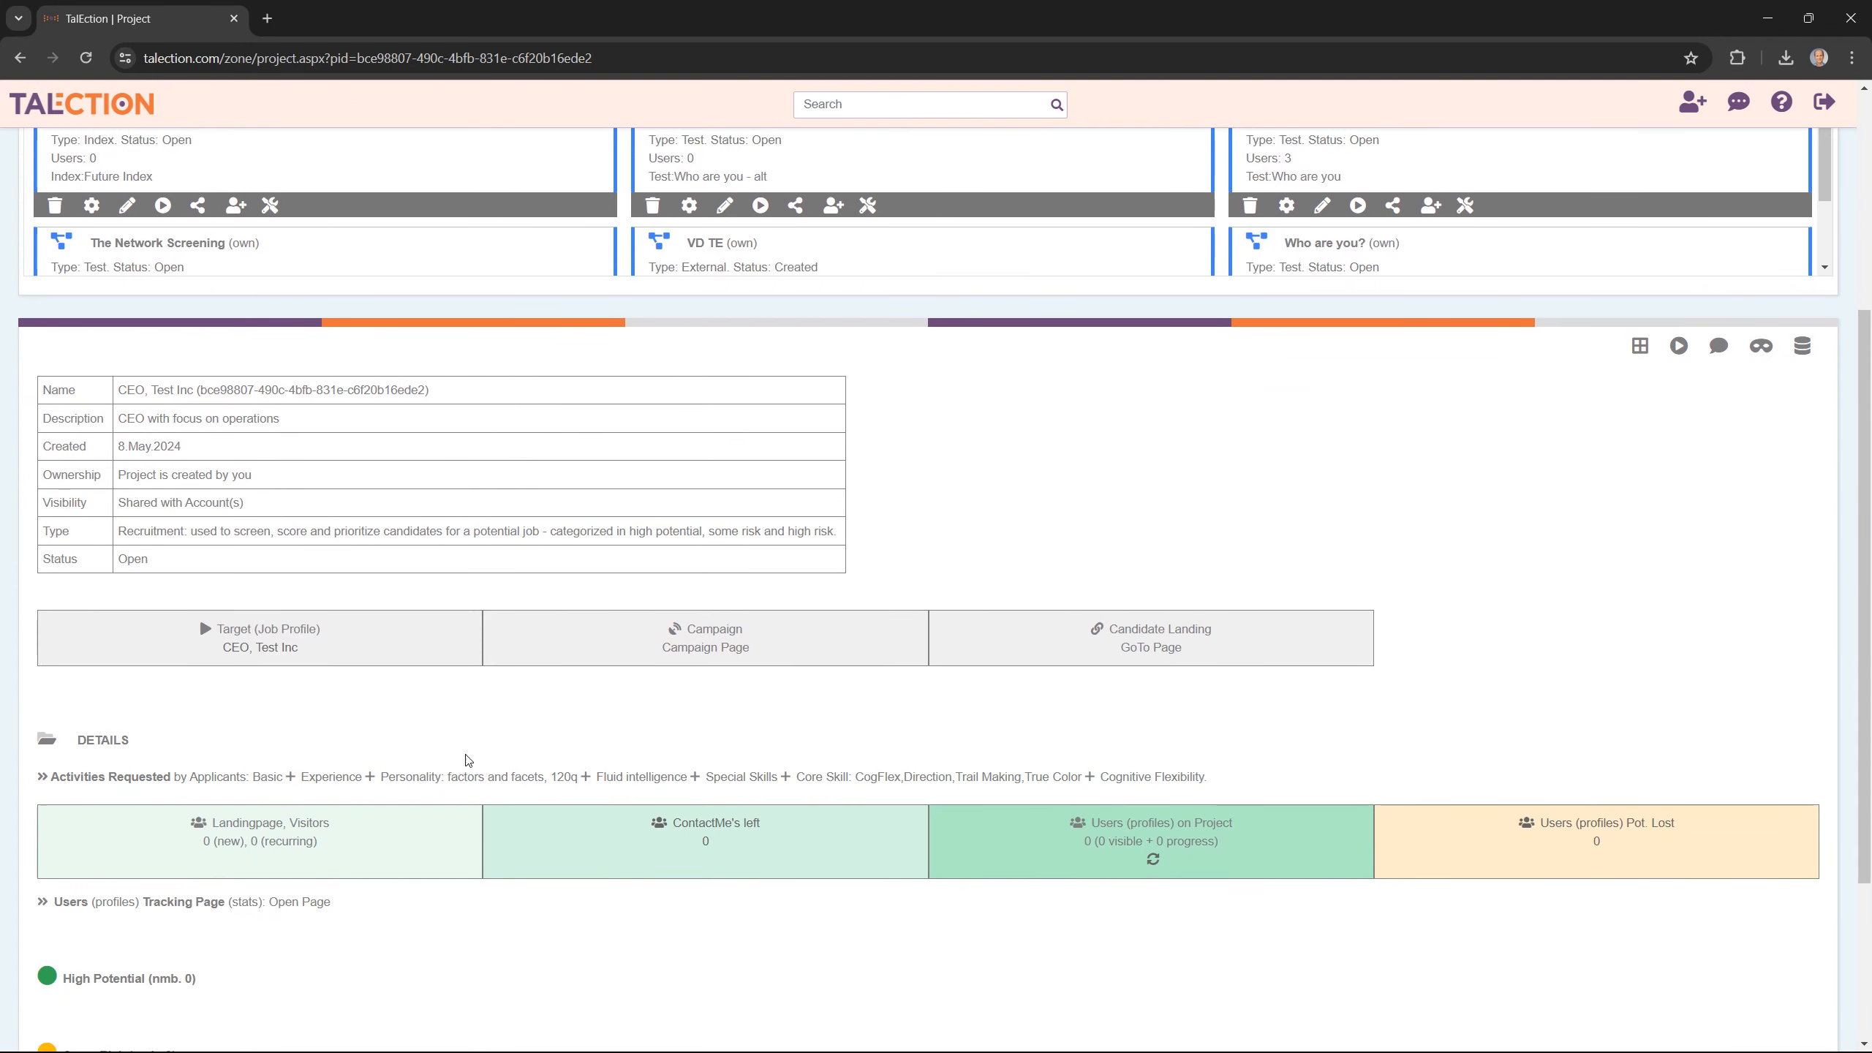
click(246, 649)
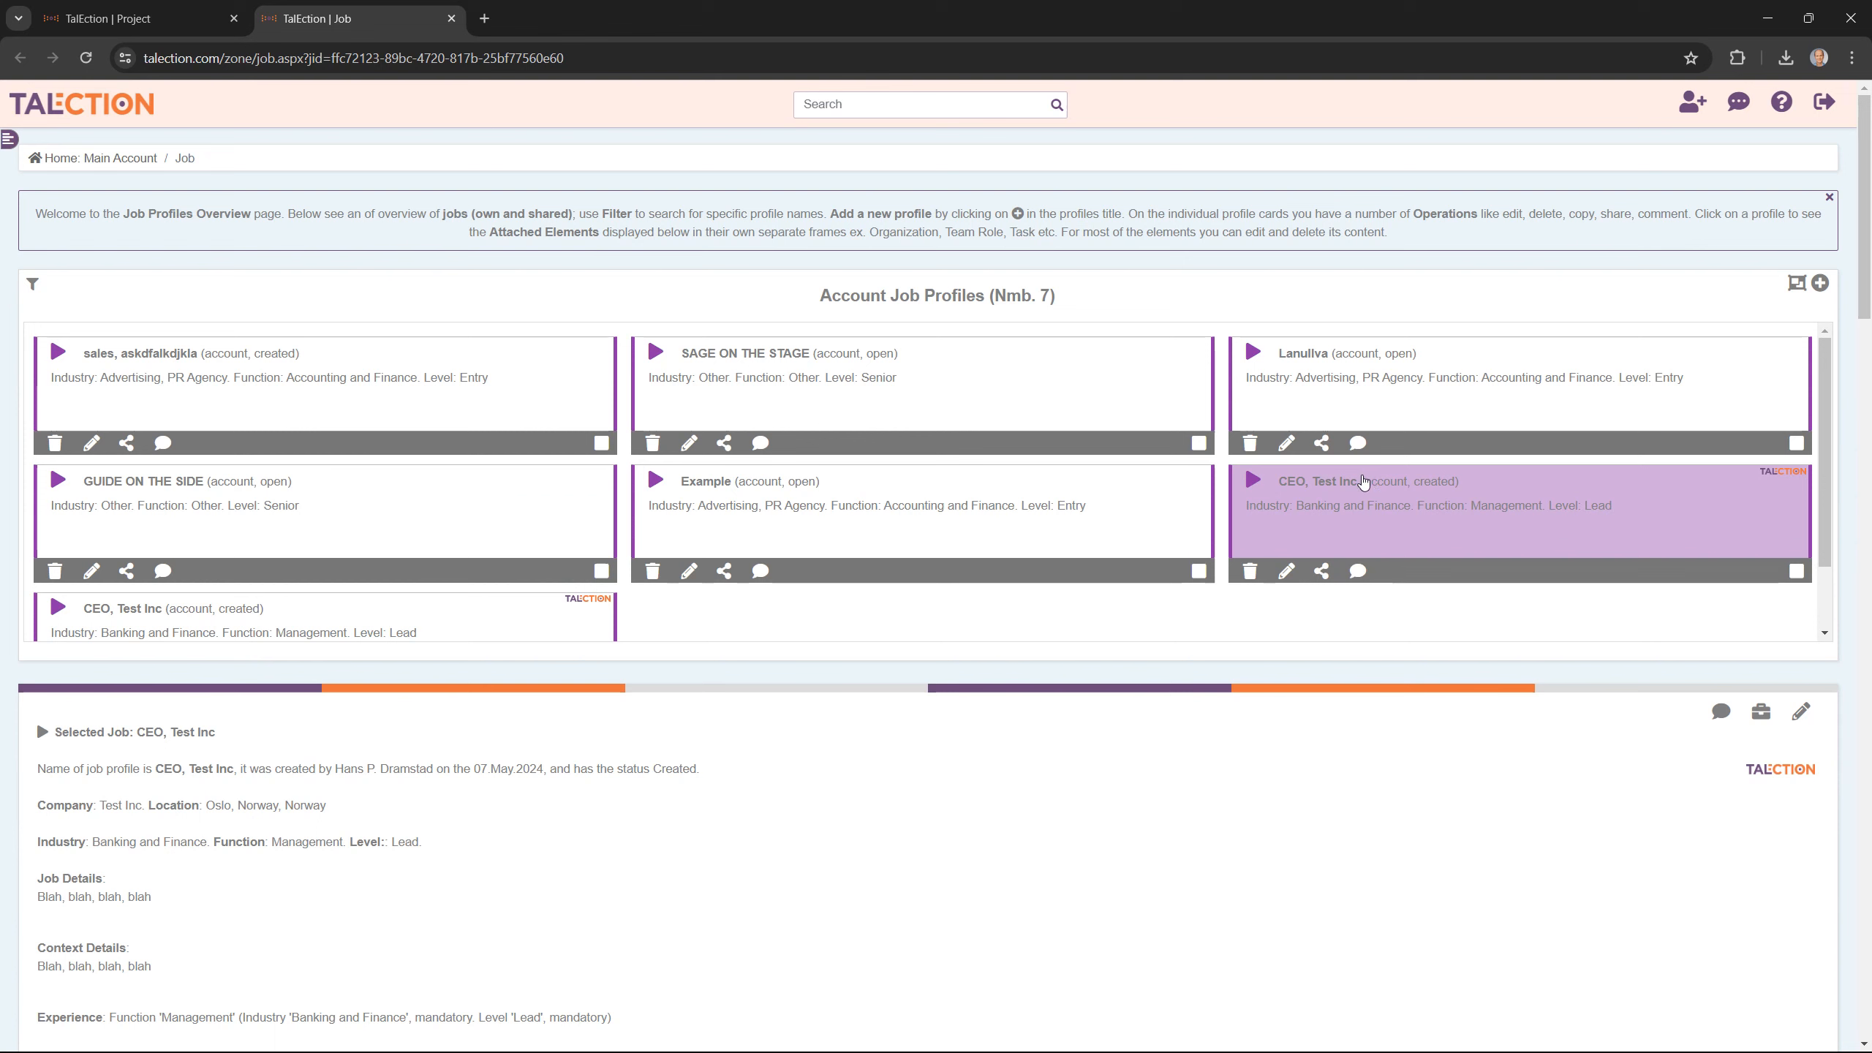
scroll(1125, 674, down, 10)
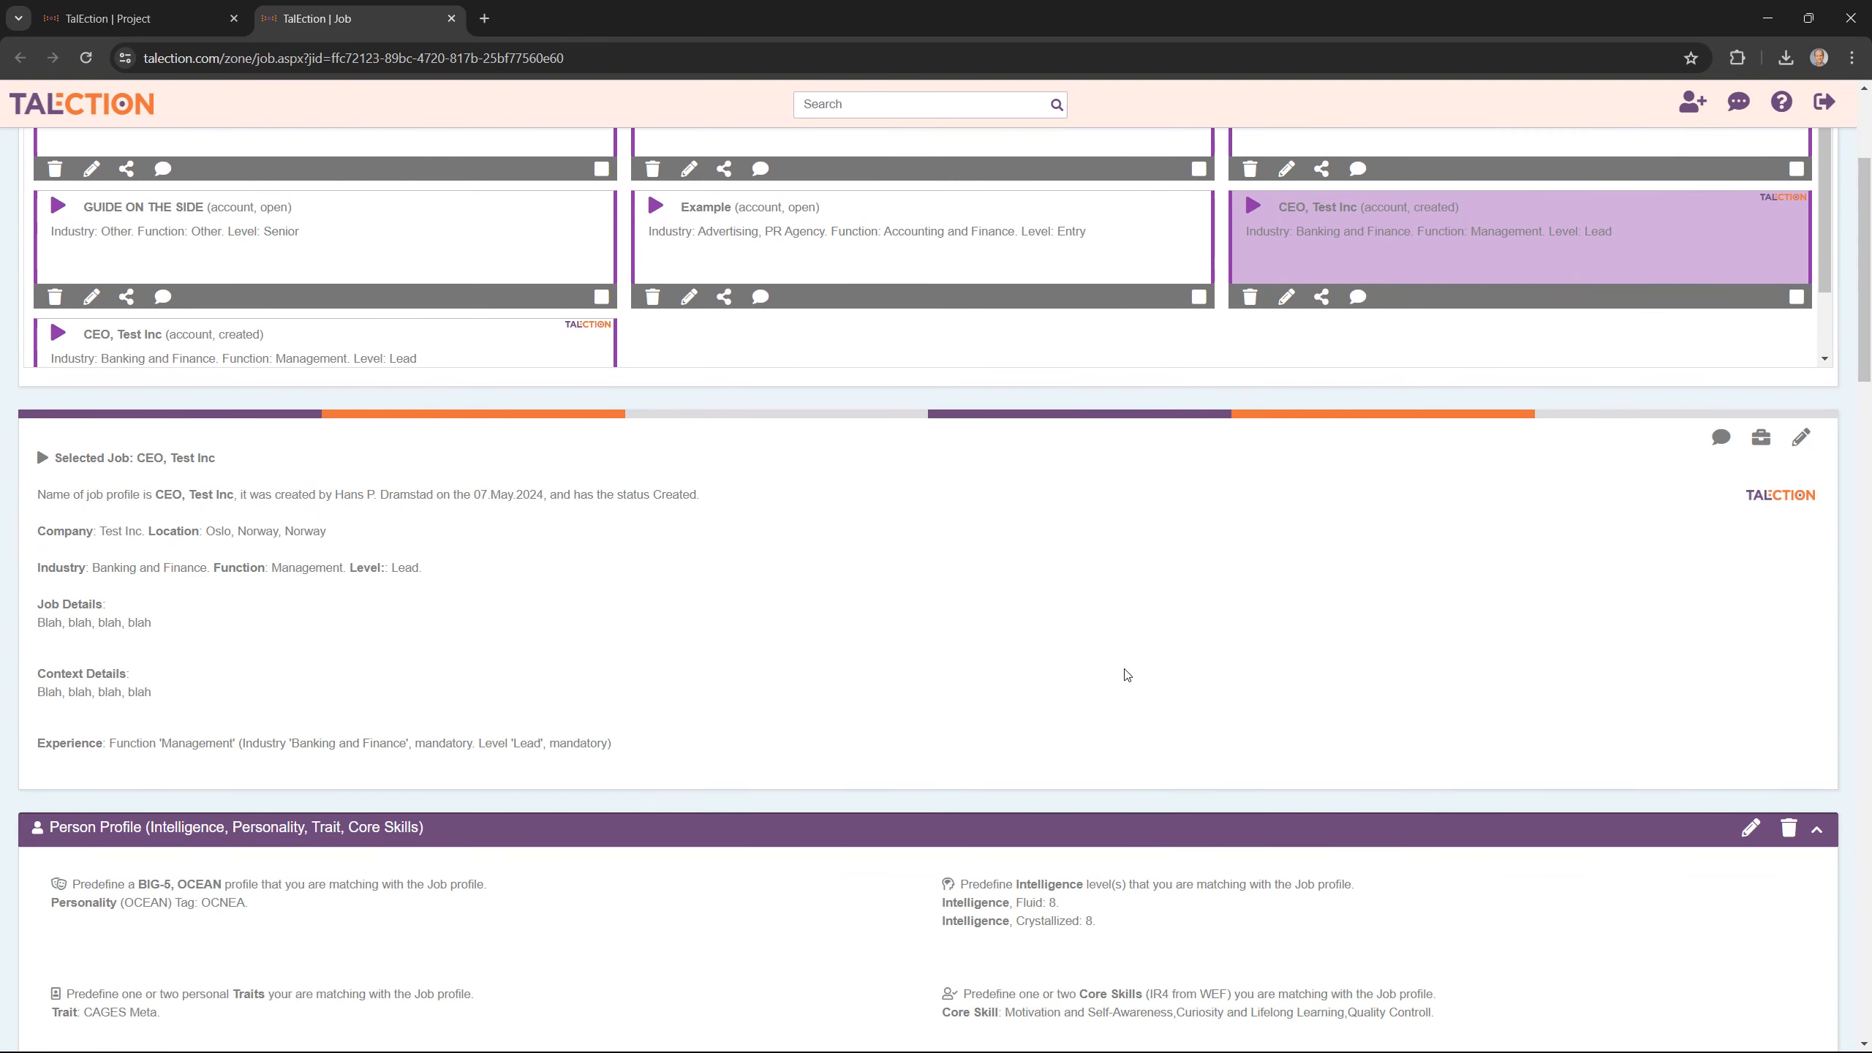
scroll(1126, 674, down, 4)
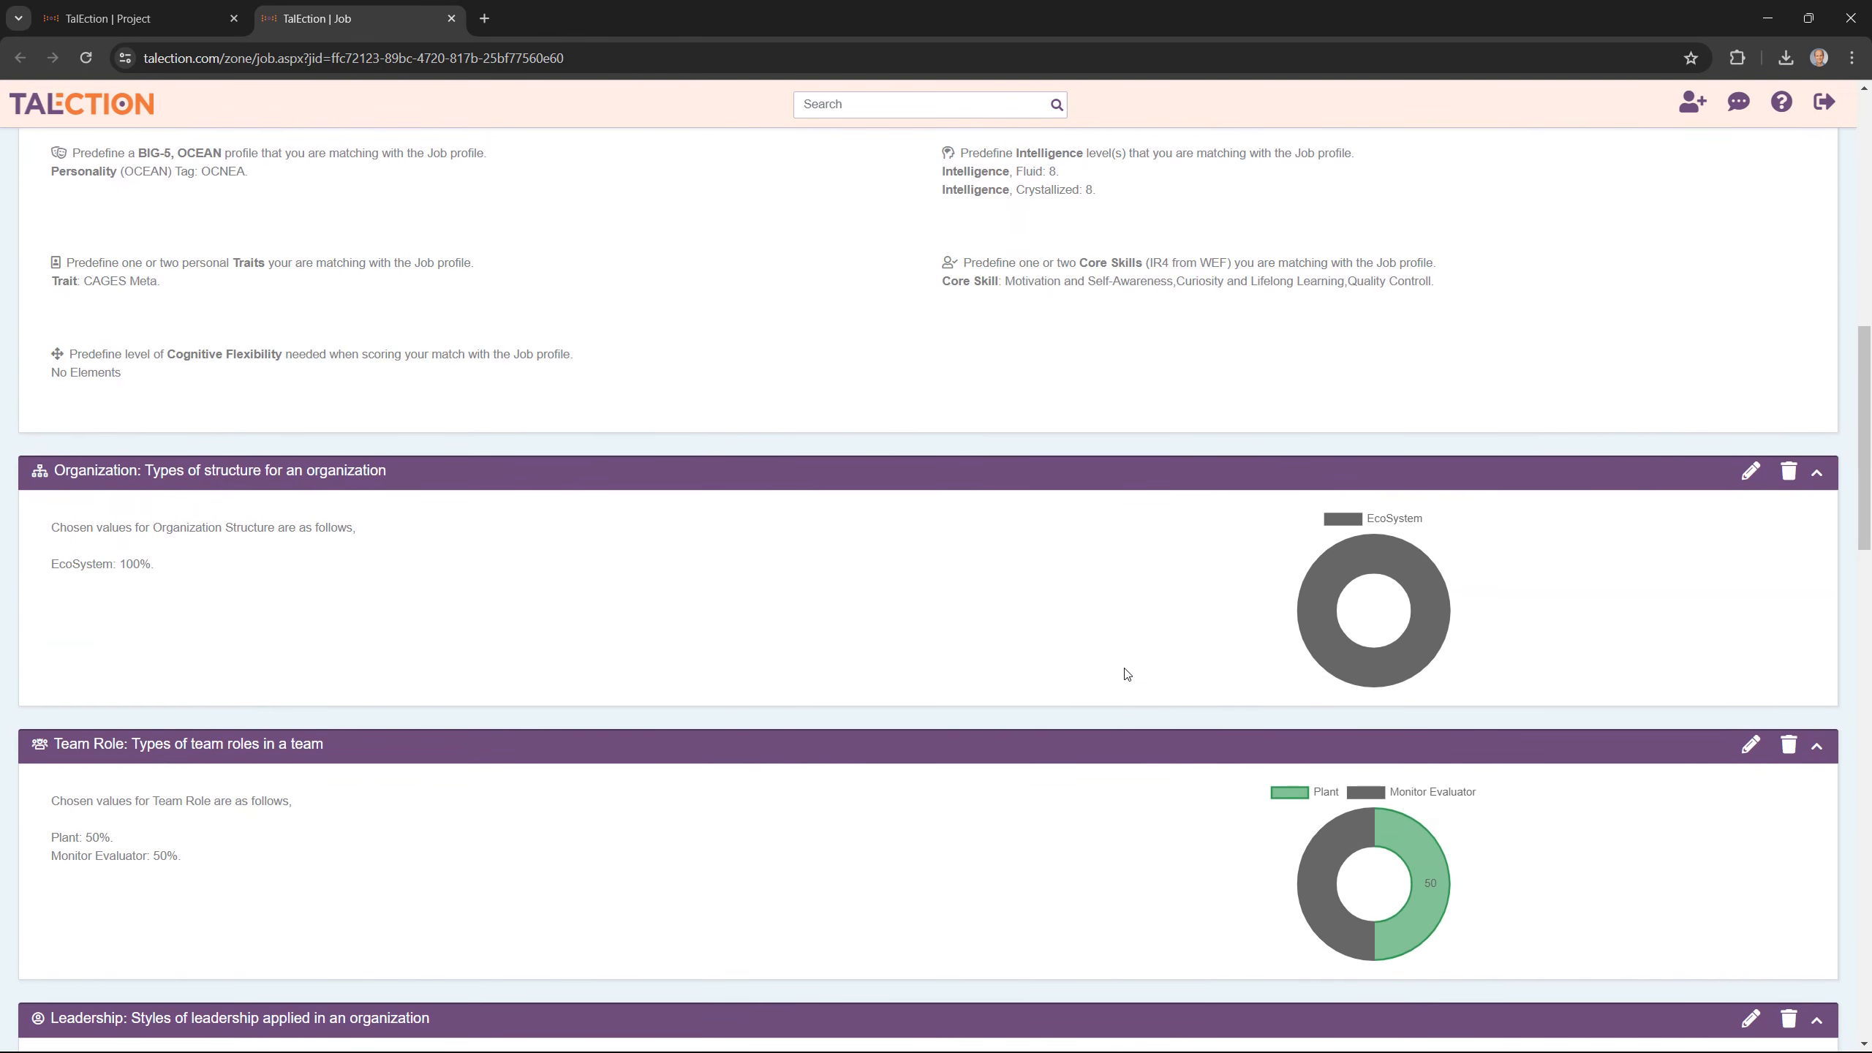
scroll(1126, 674, down, 20)
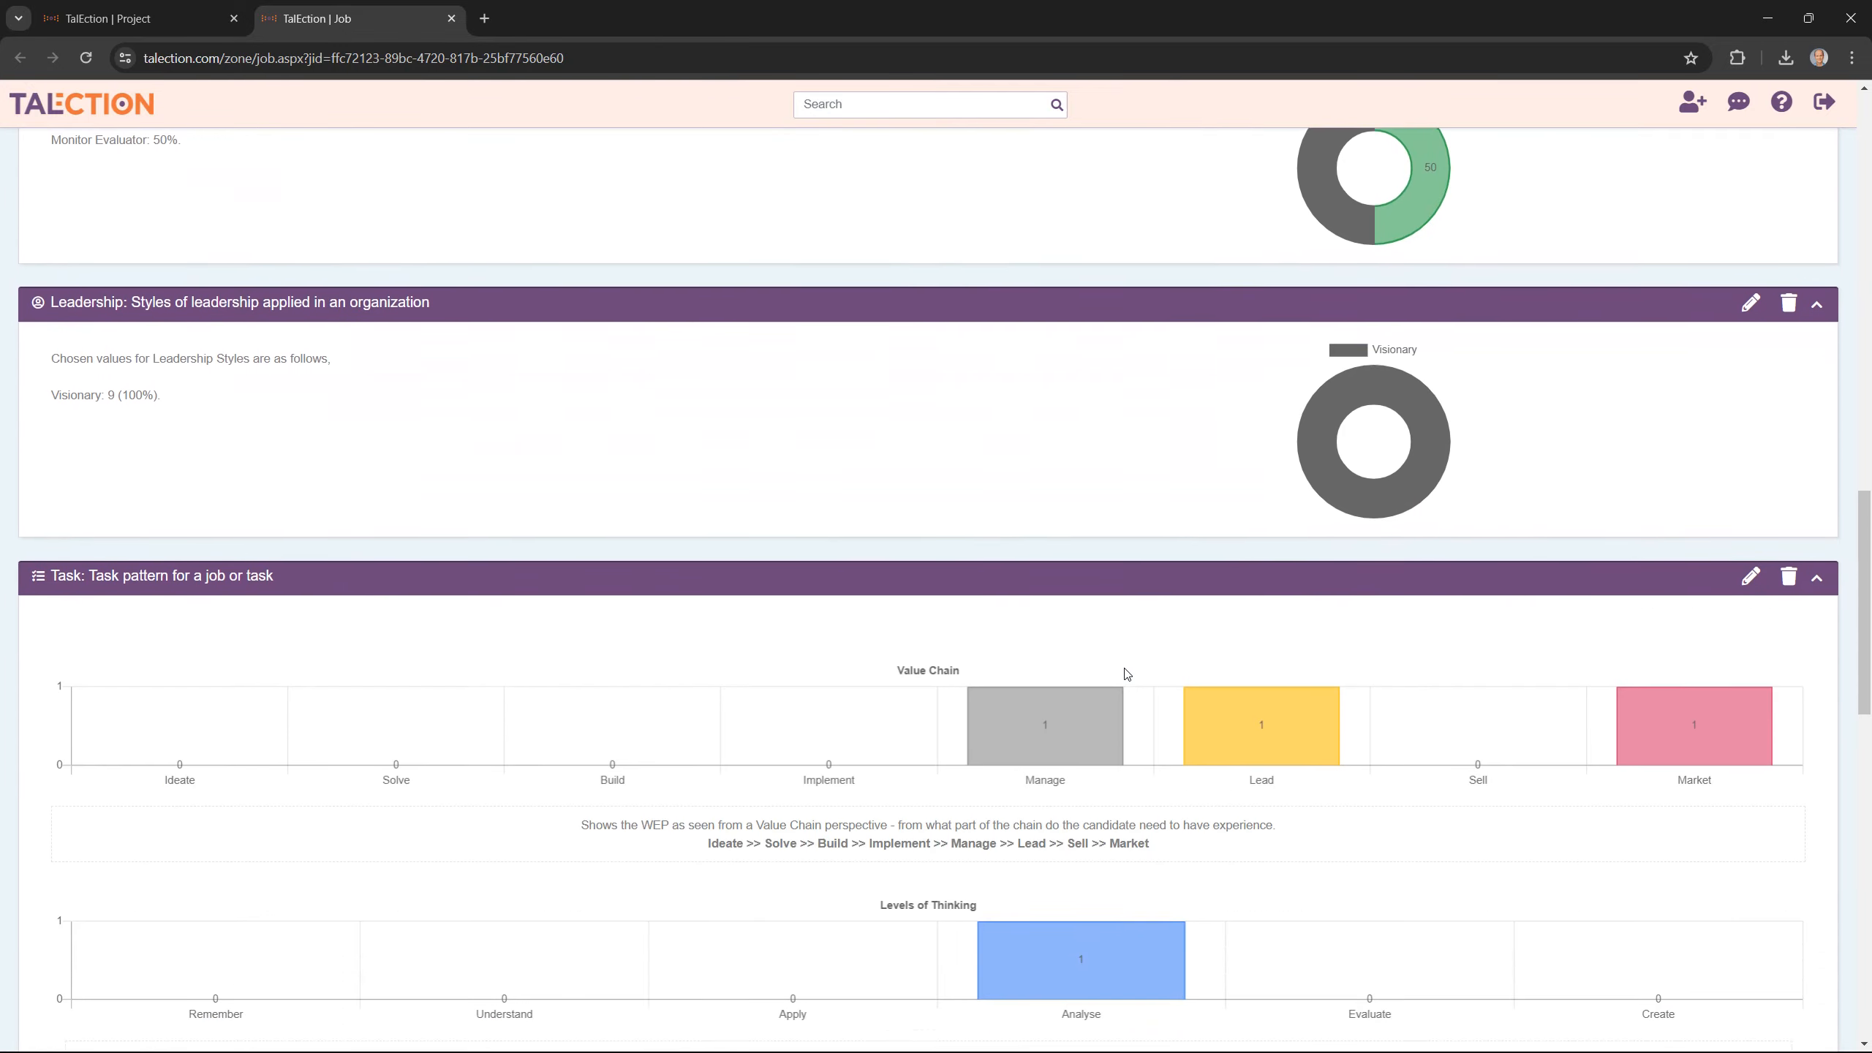
scroll(1125, 673, down, 5)
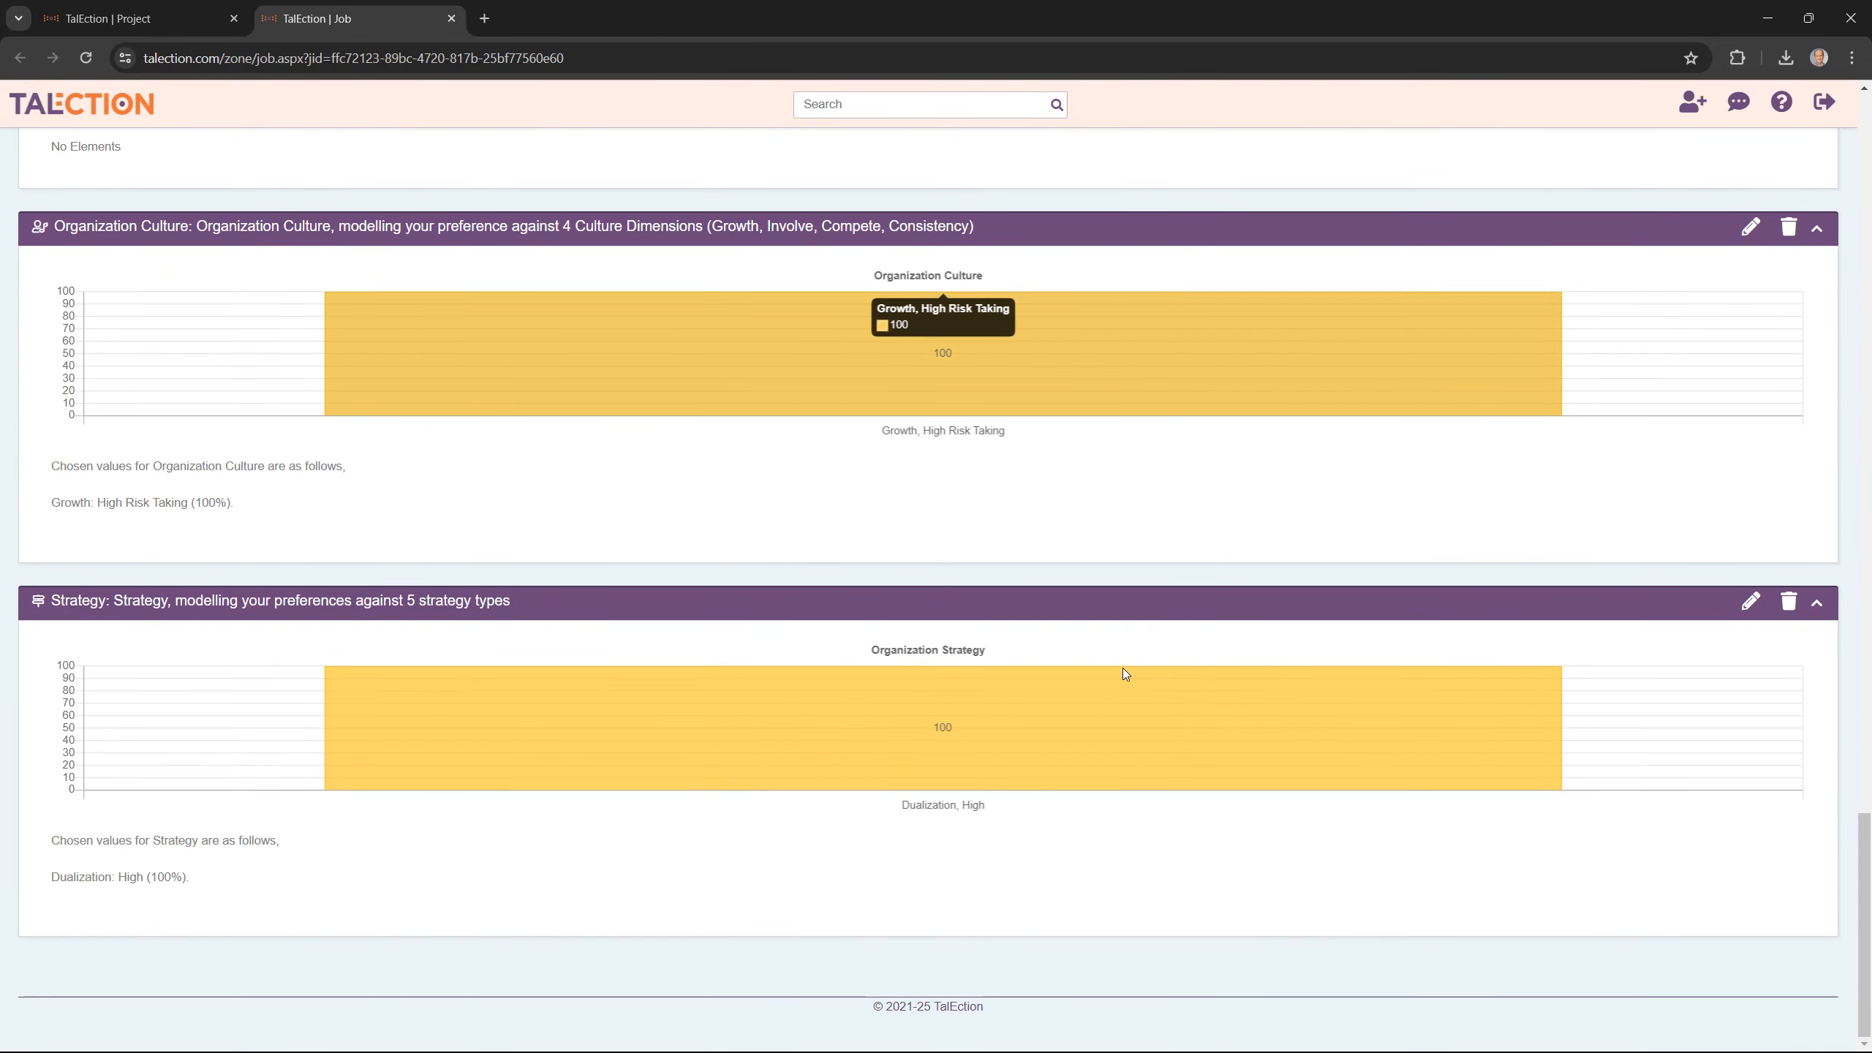
scroll(1124, 672, up, 20)
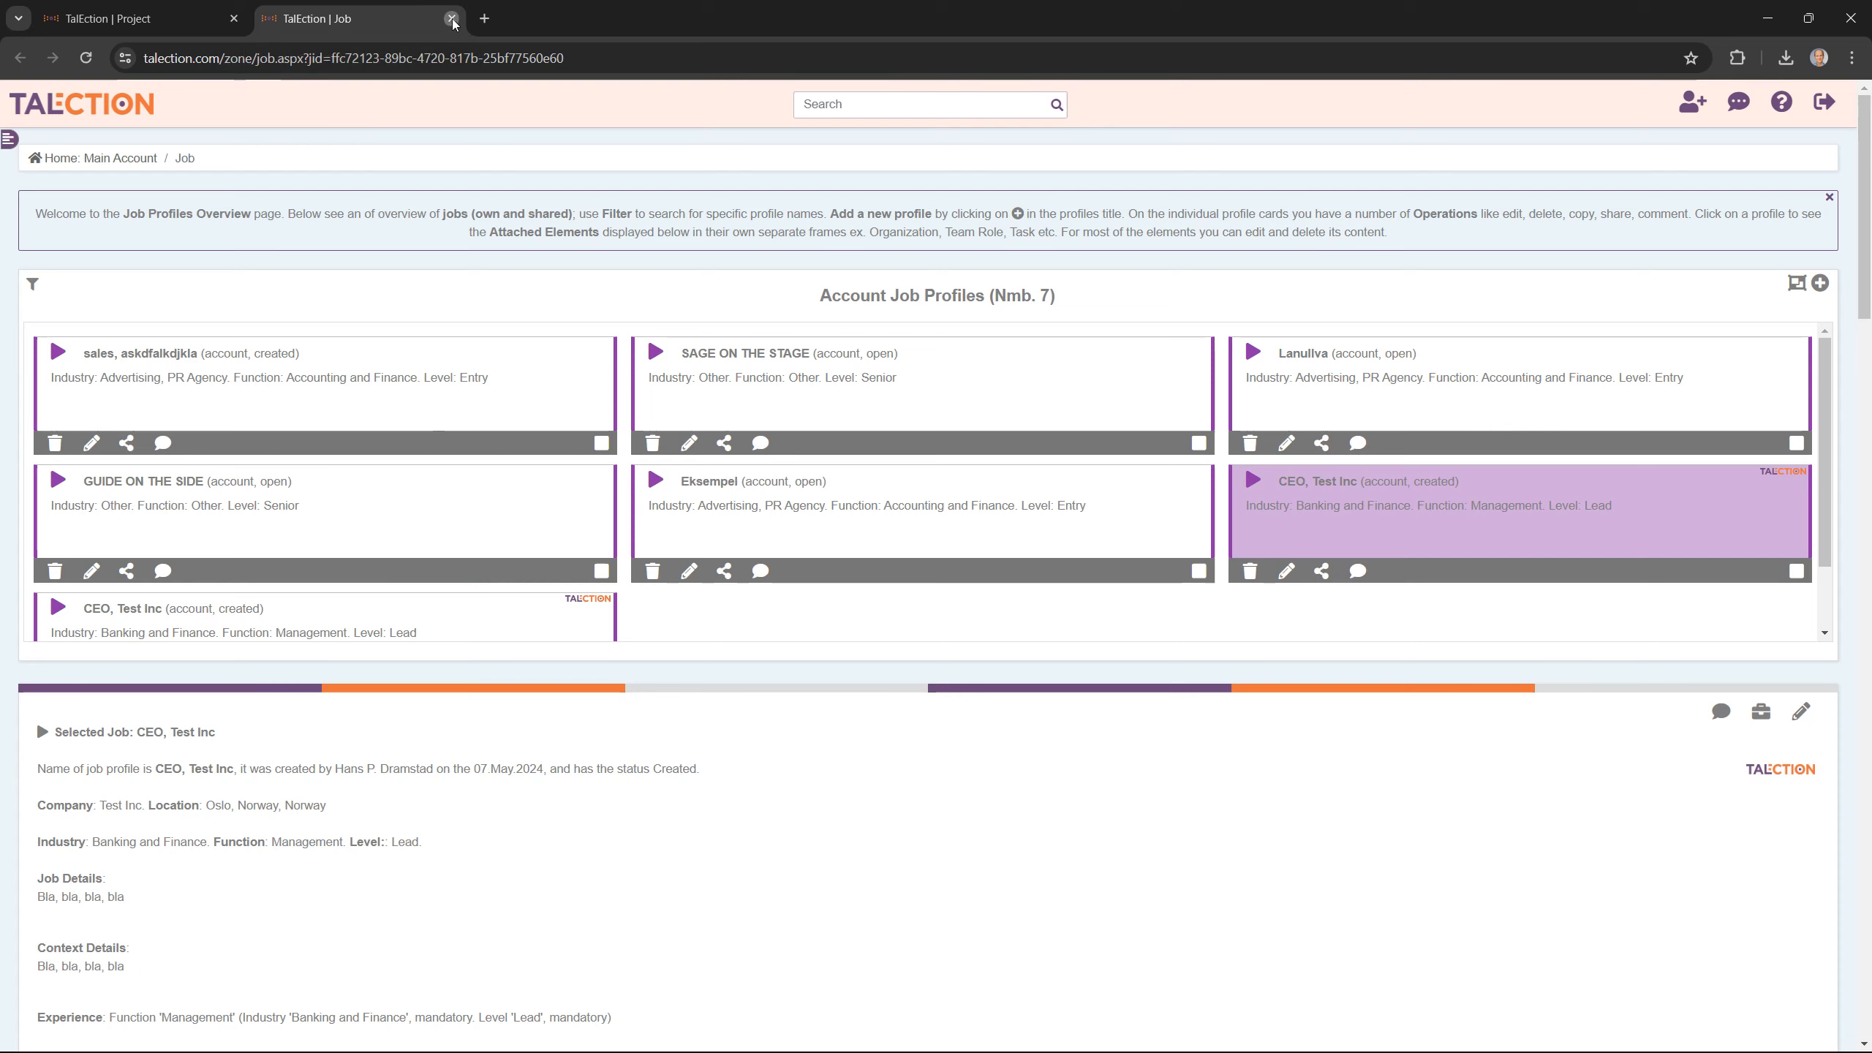
click(452, 18)
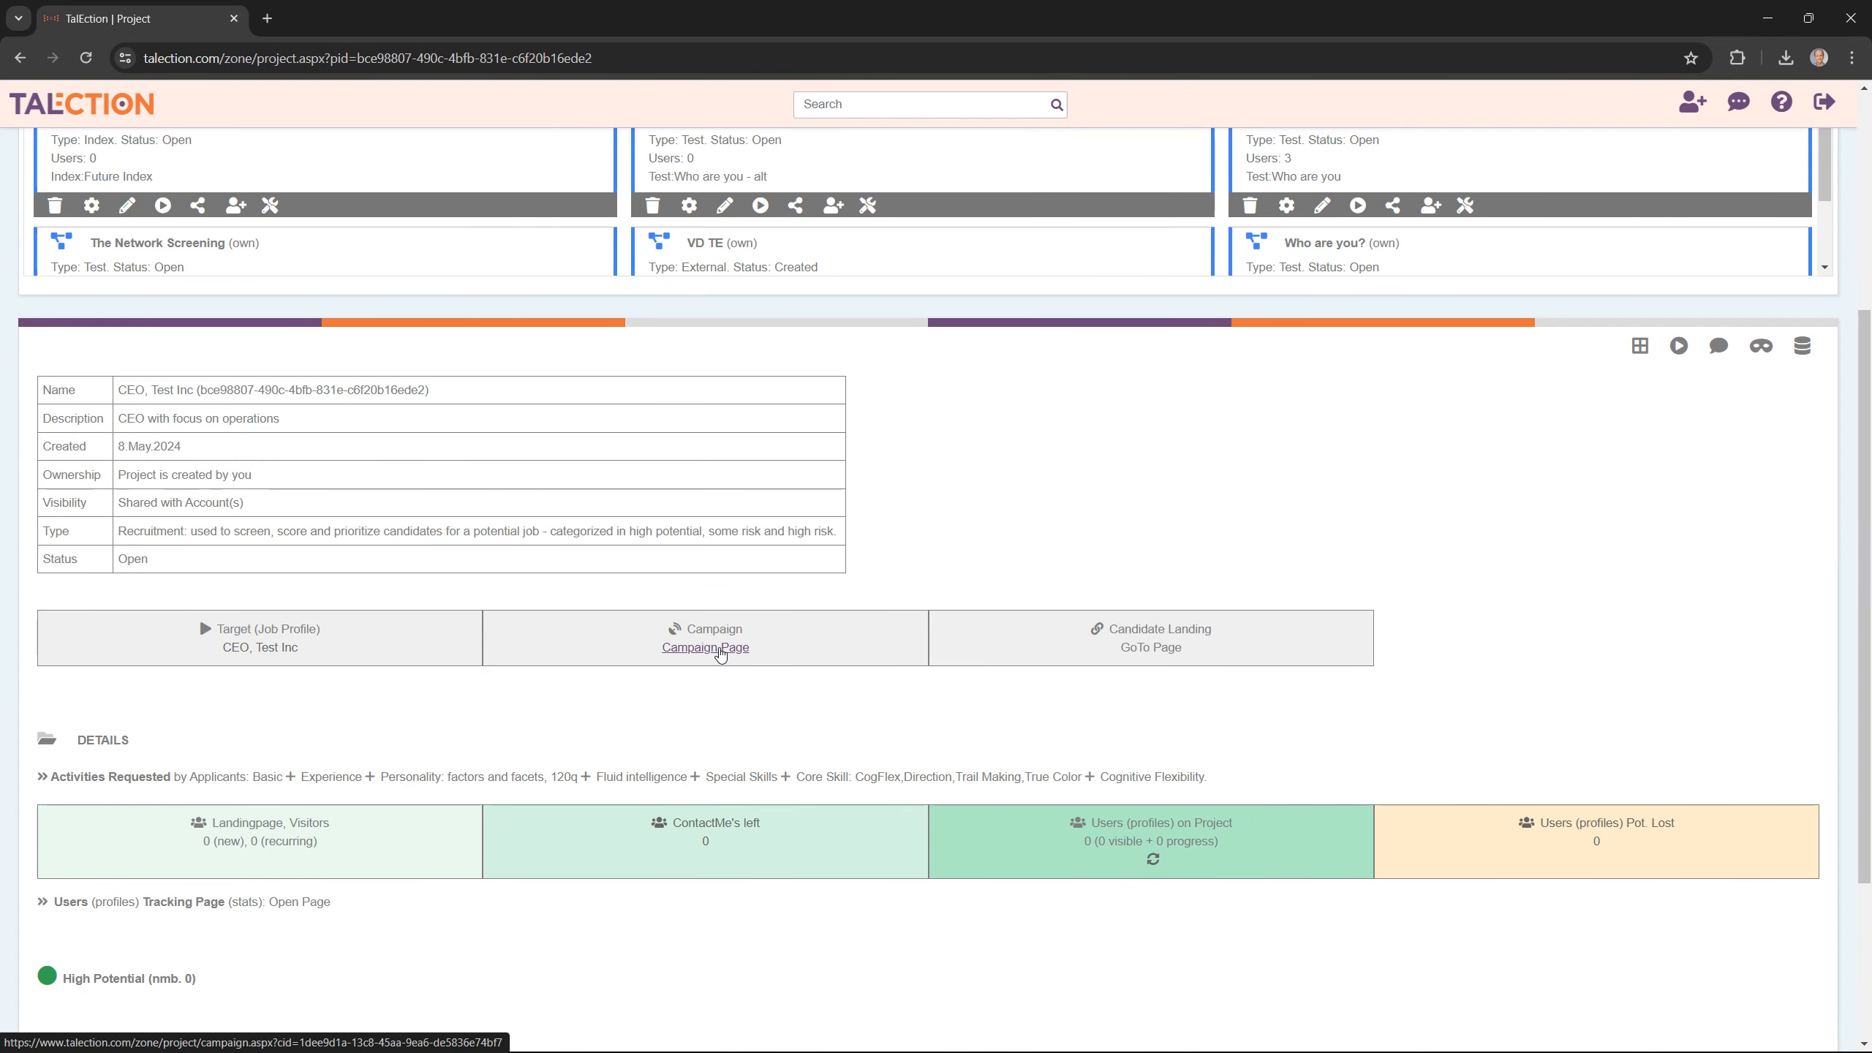
Open the project's campaign page and examine the Story Title campaign's story, logistics, logo and photo.
click(719, 648)
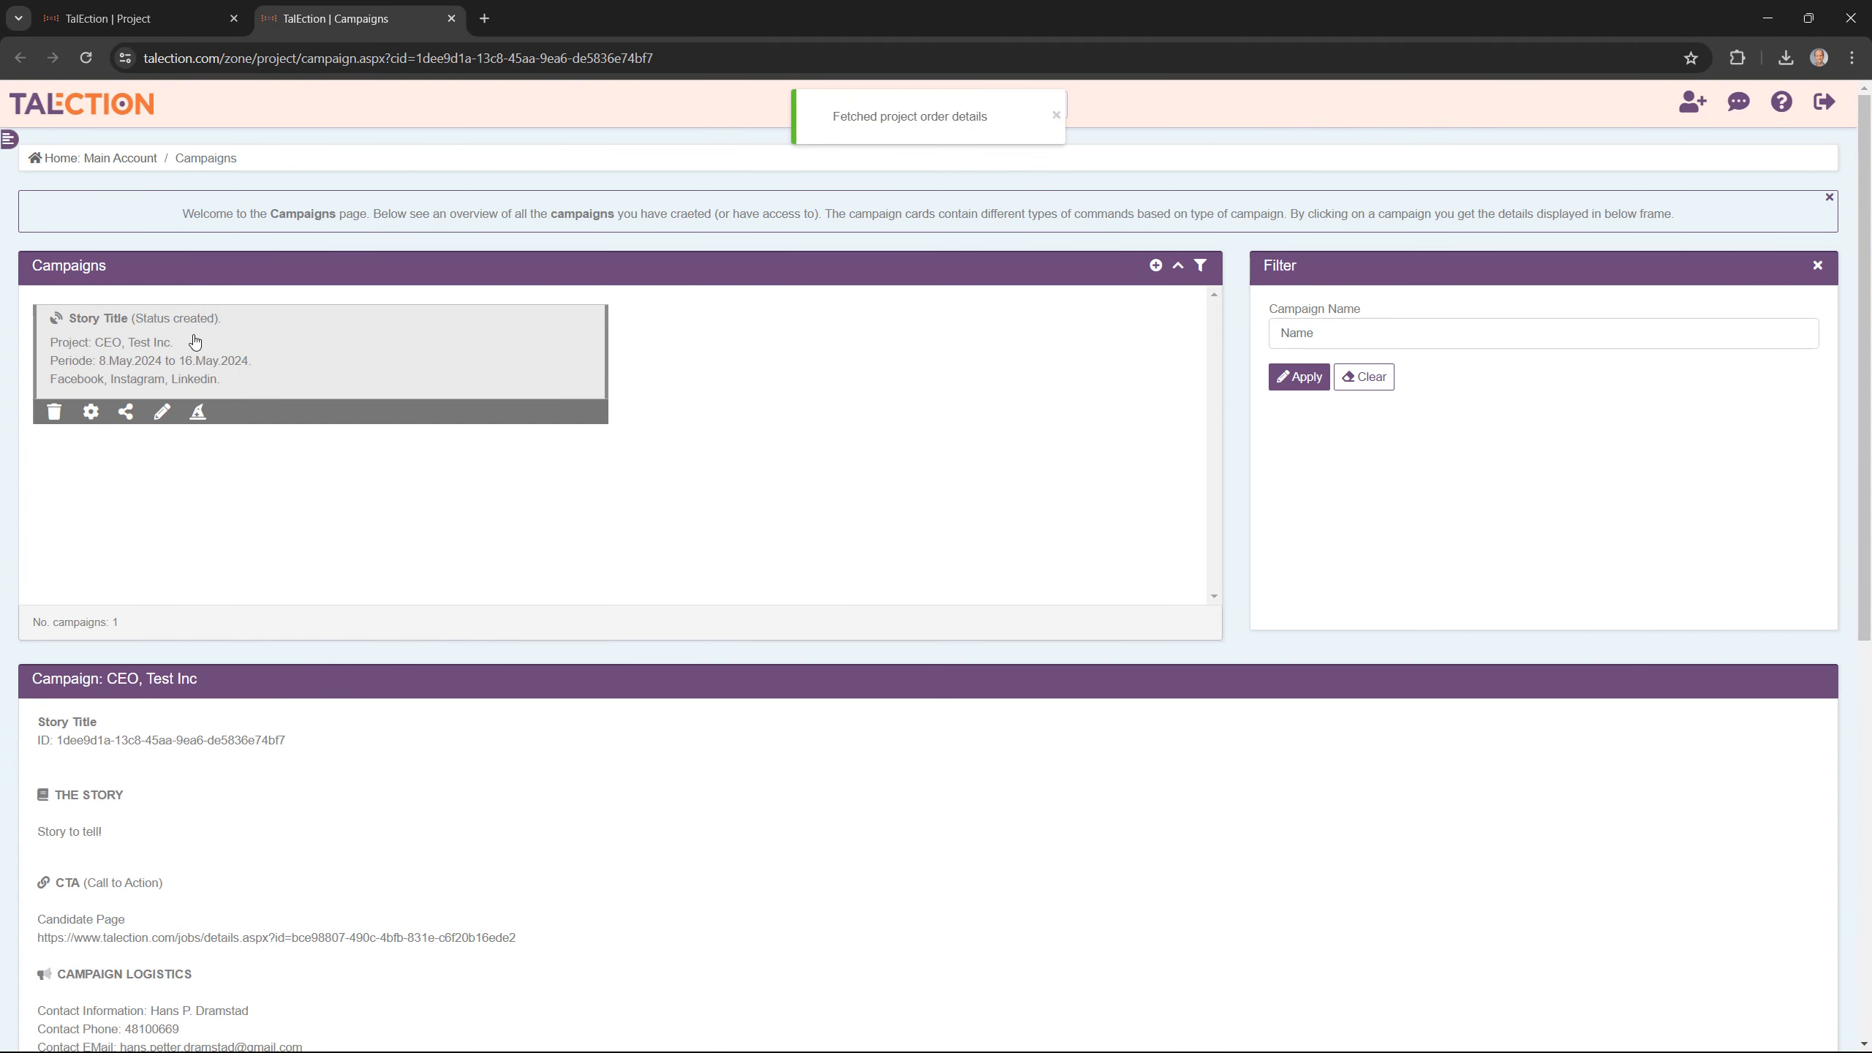
scroll(316, 646, down, 5)
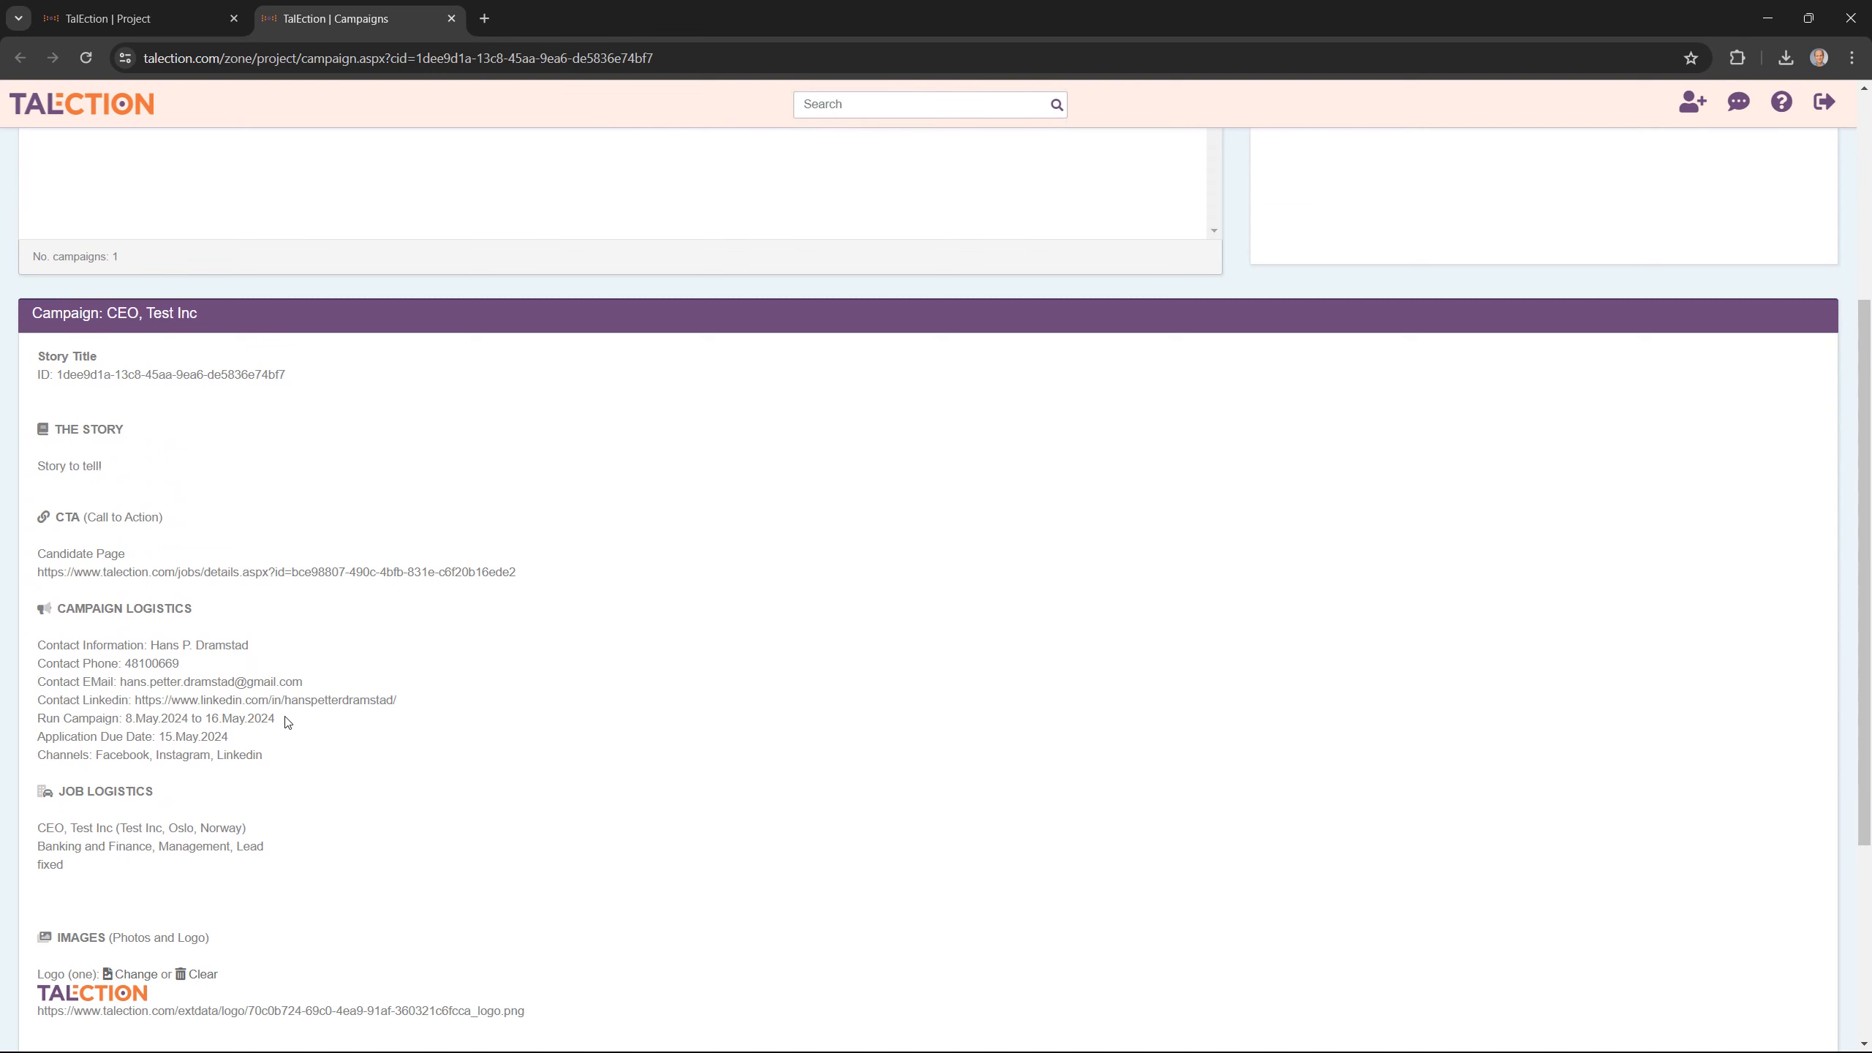
scroll(283, 723, down, 4)
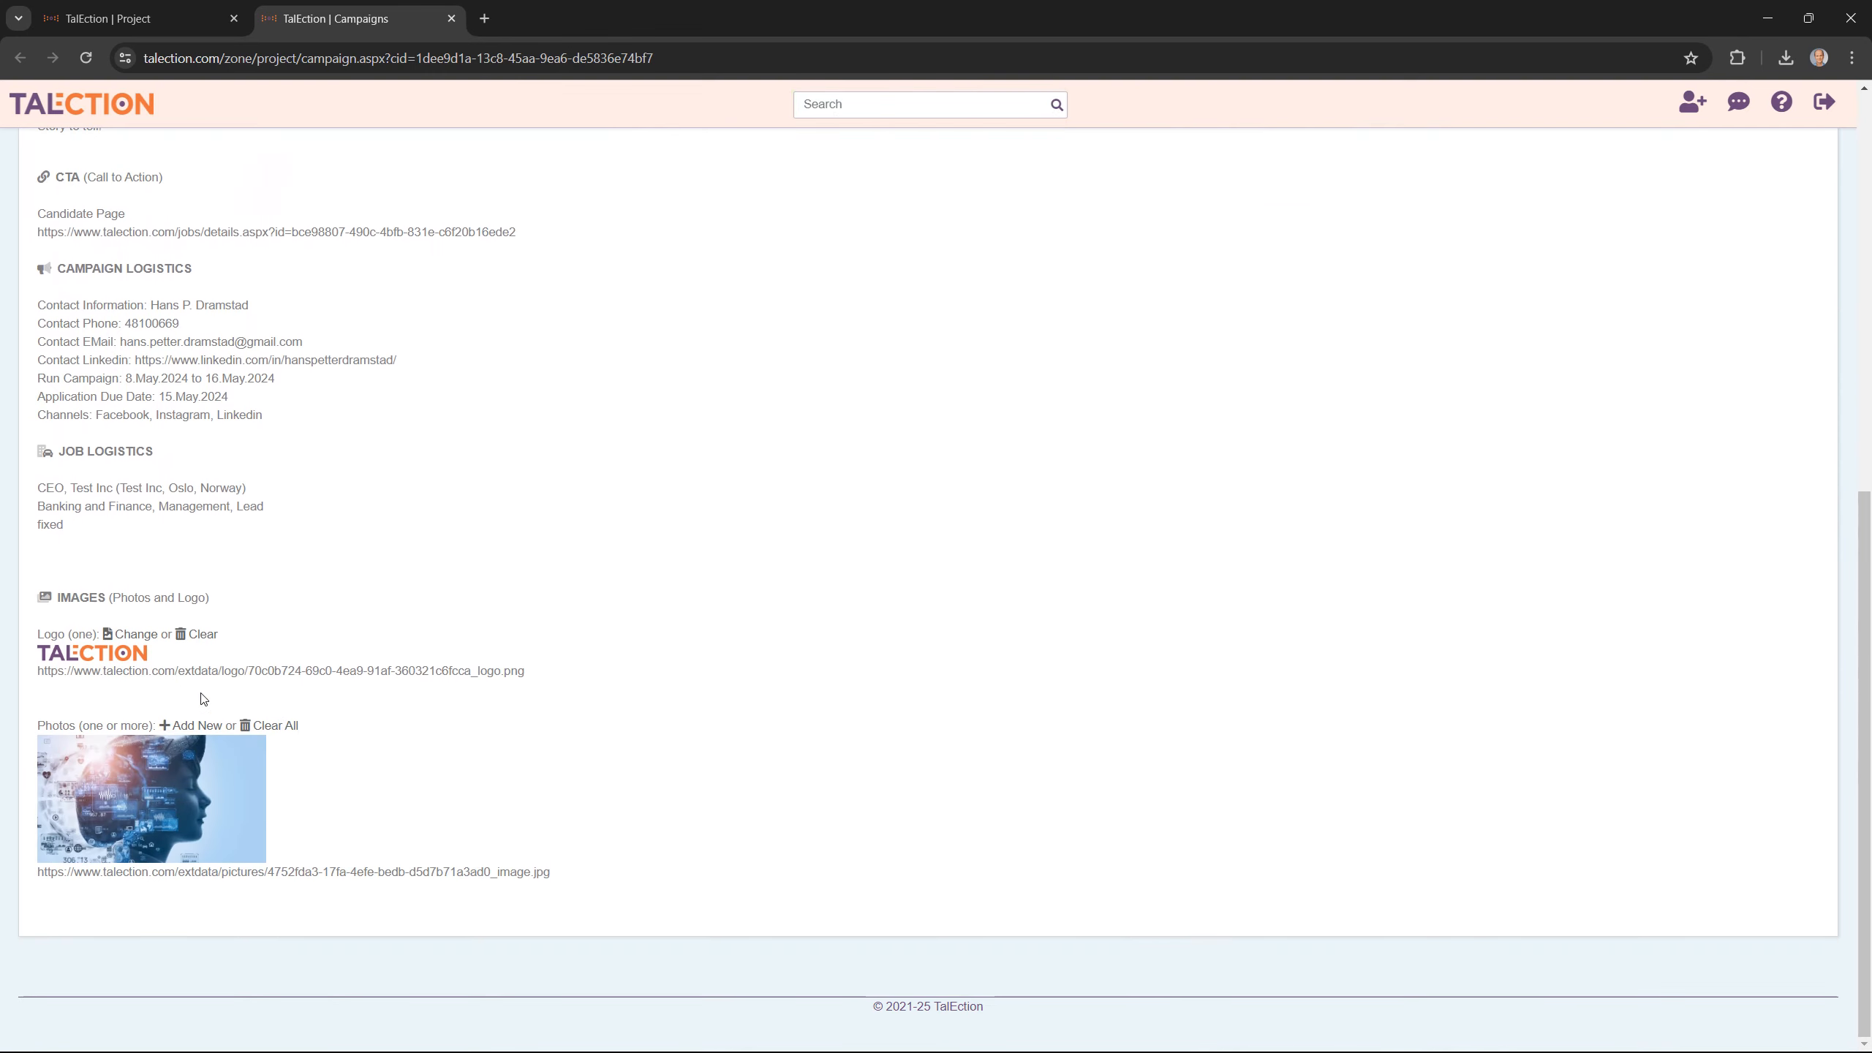
drag(169, 662, 63, 668)
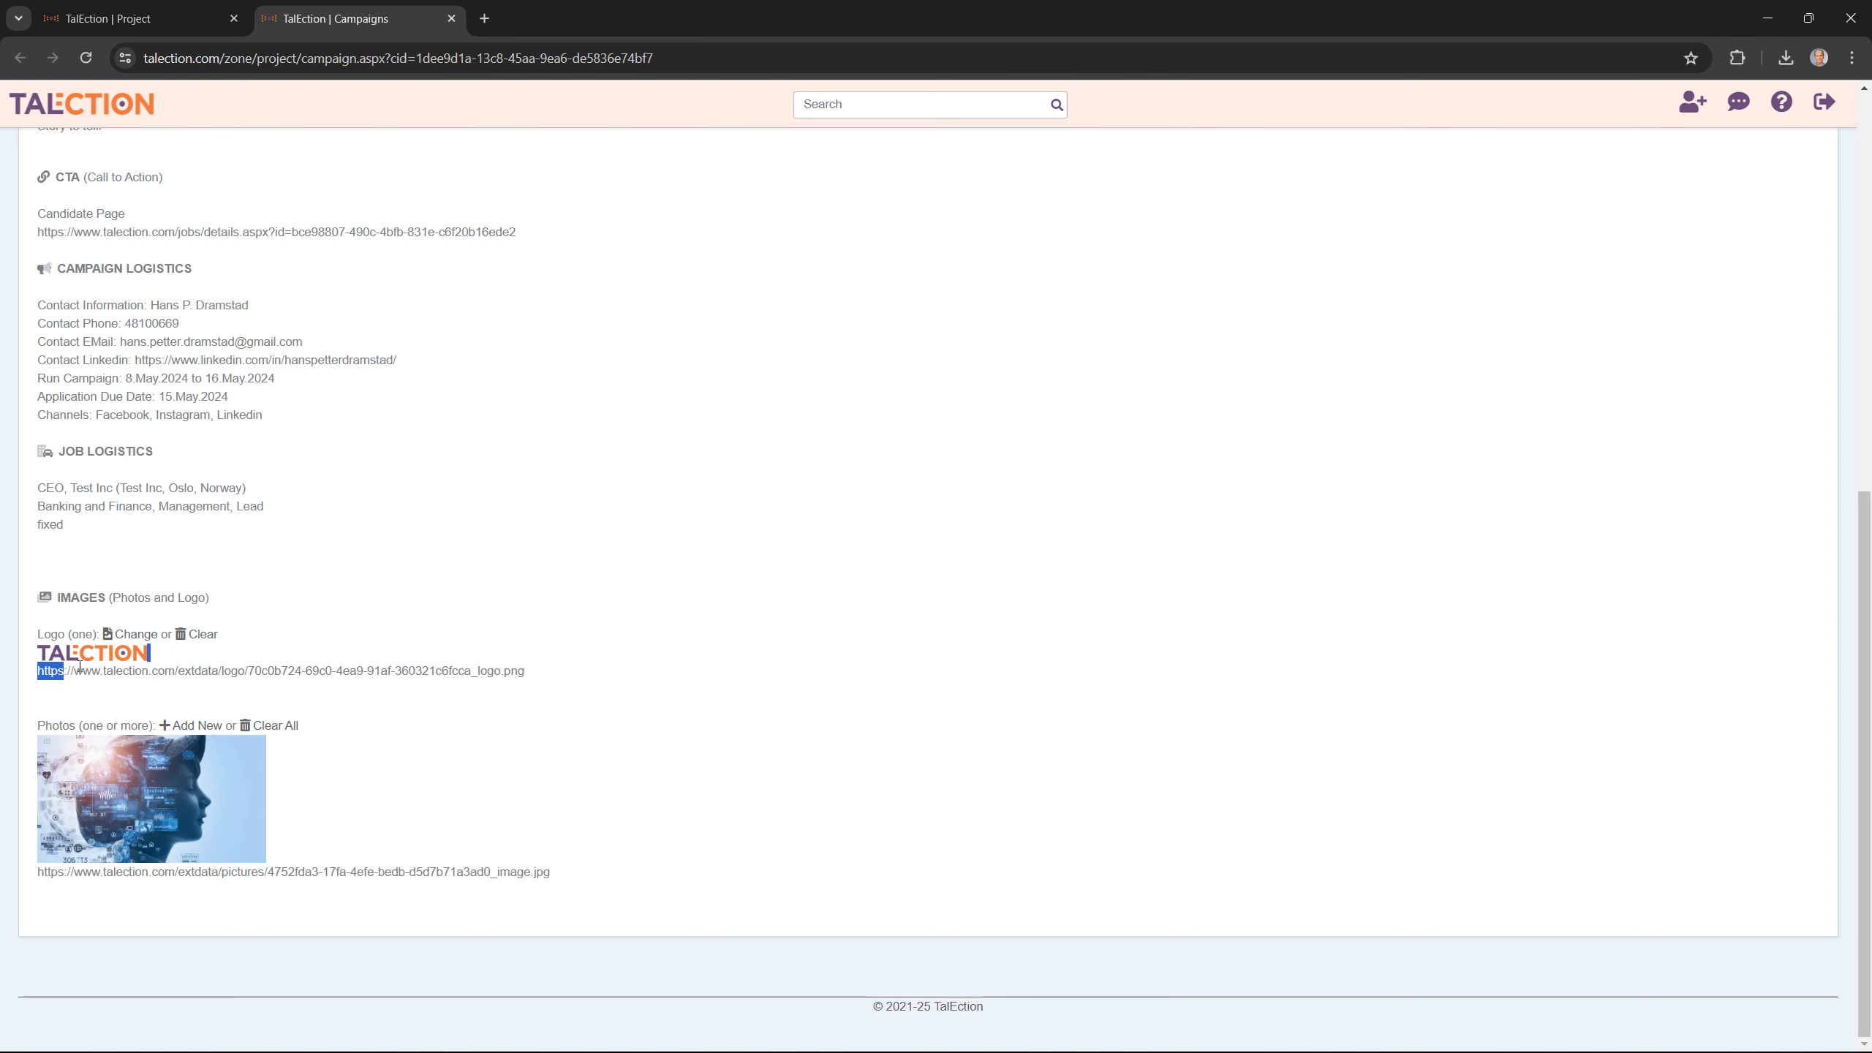
click(378, 754)
scroll(423, 782, up, 7)
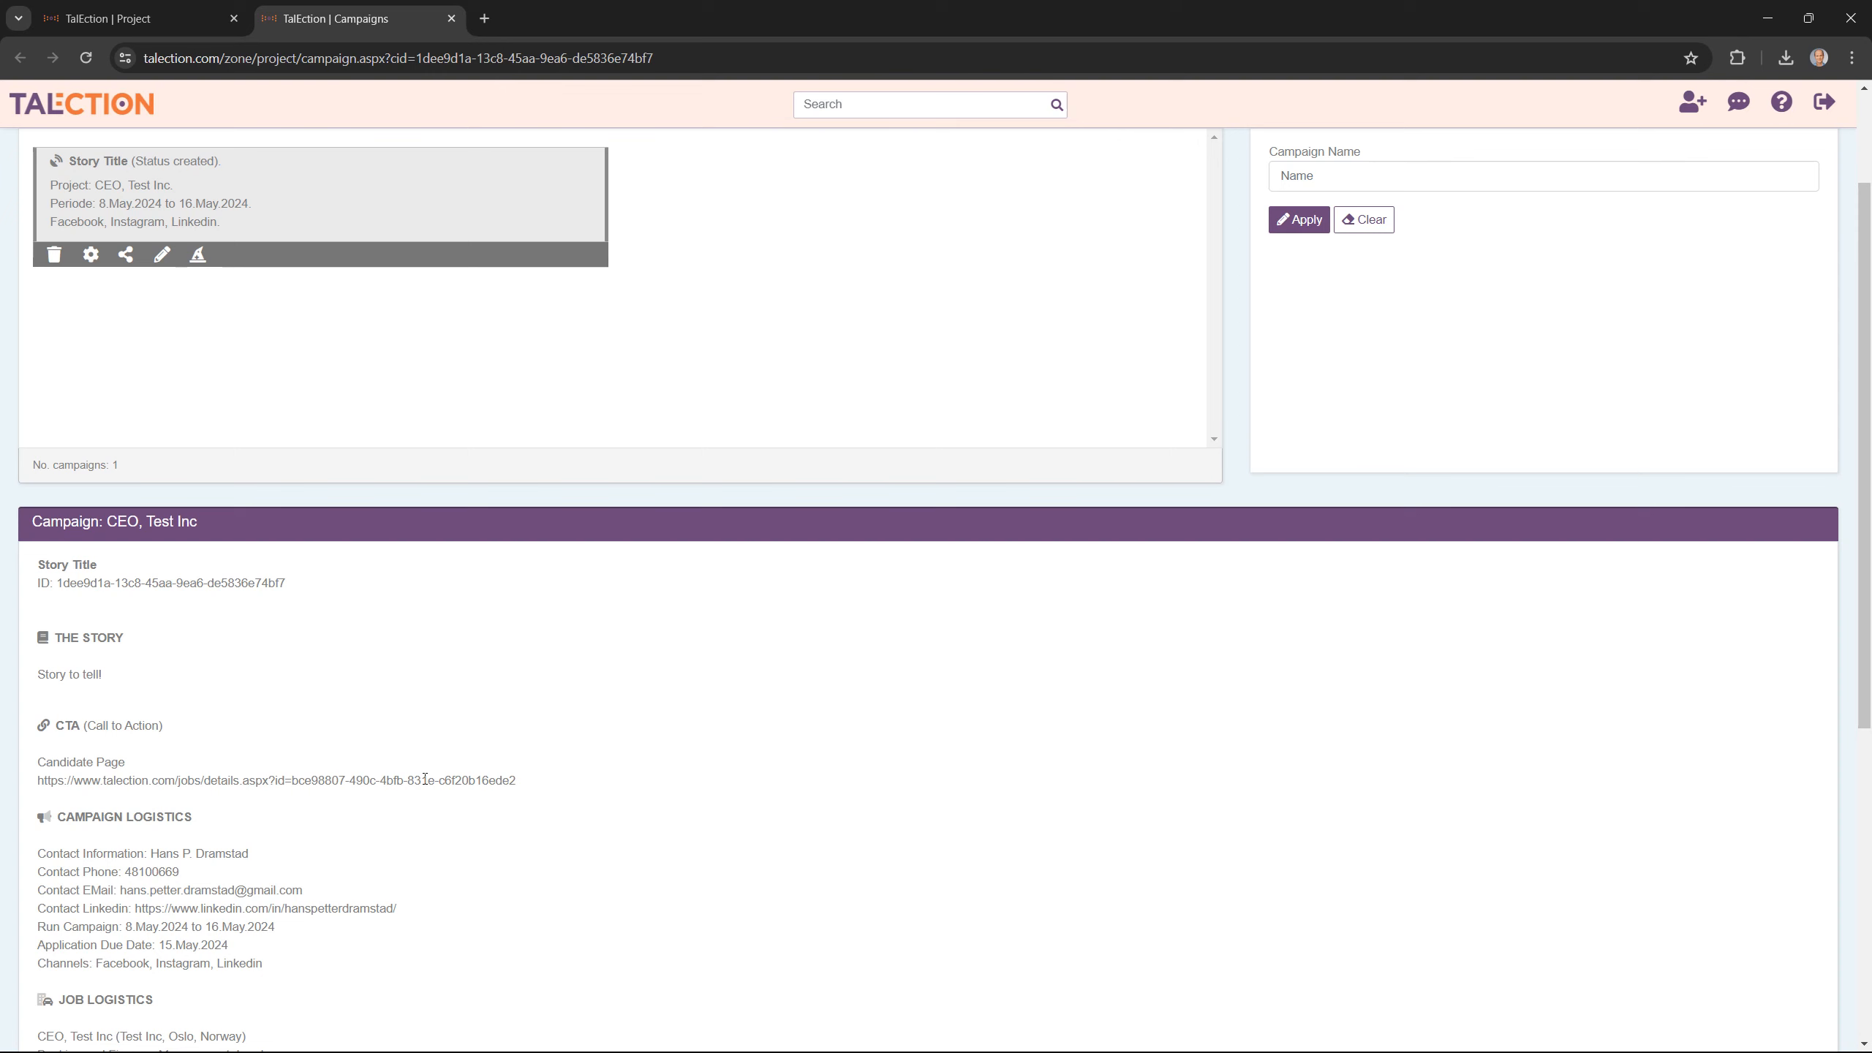
scroll(657, 521, up, 2)
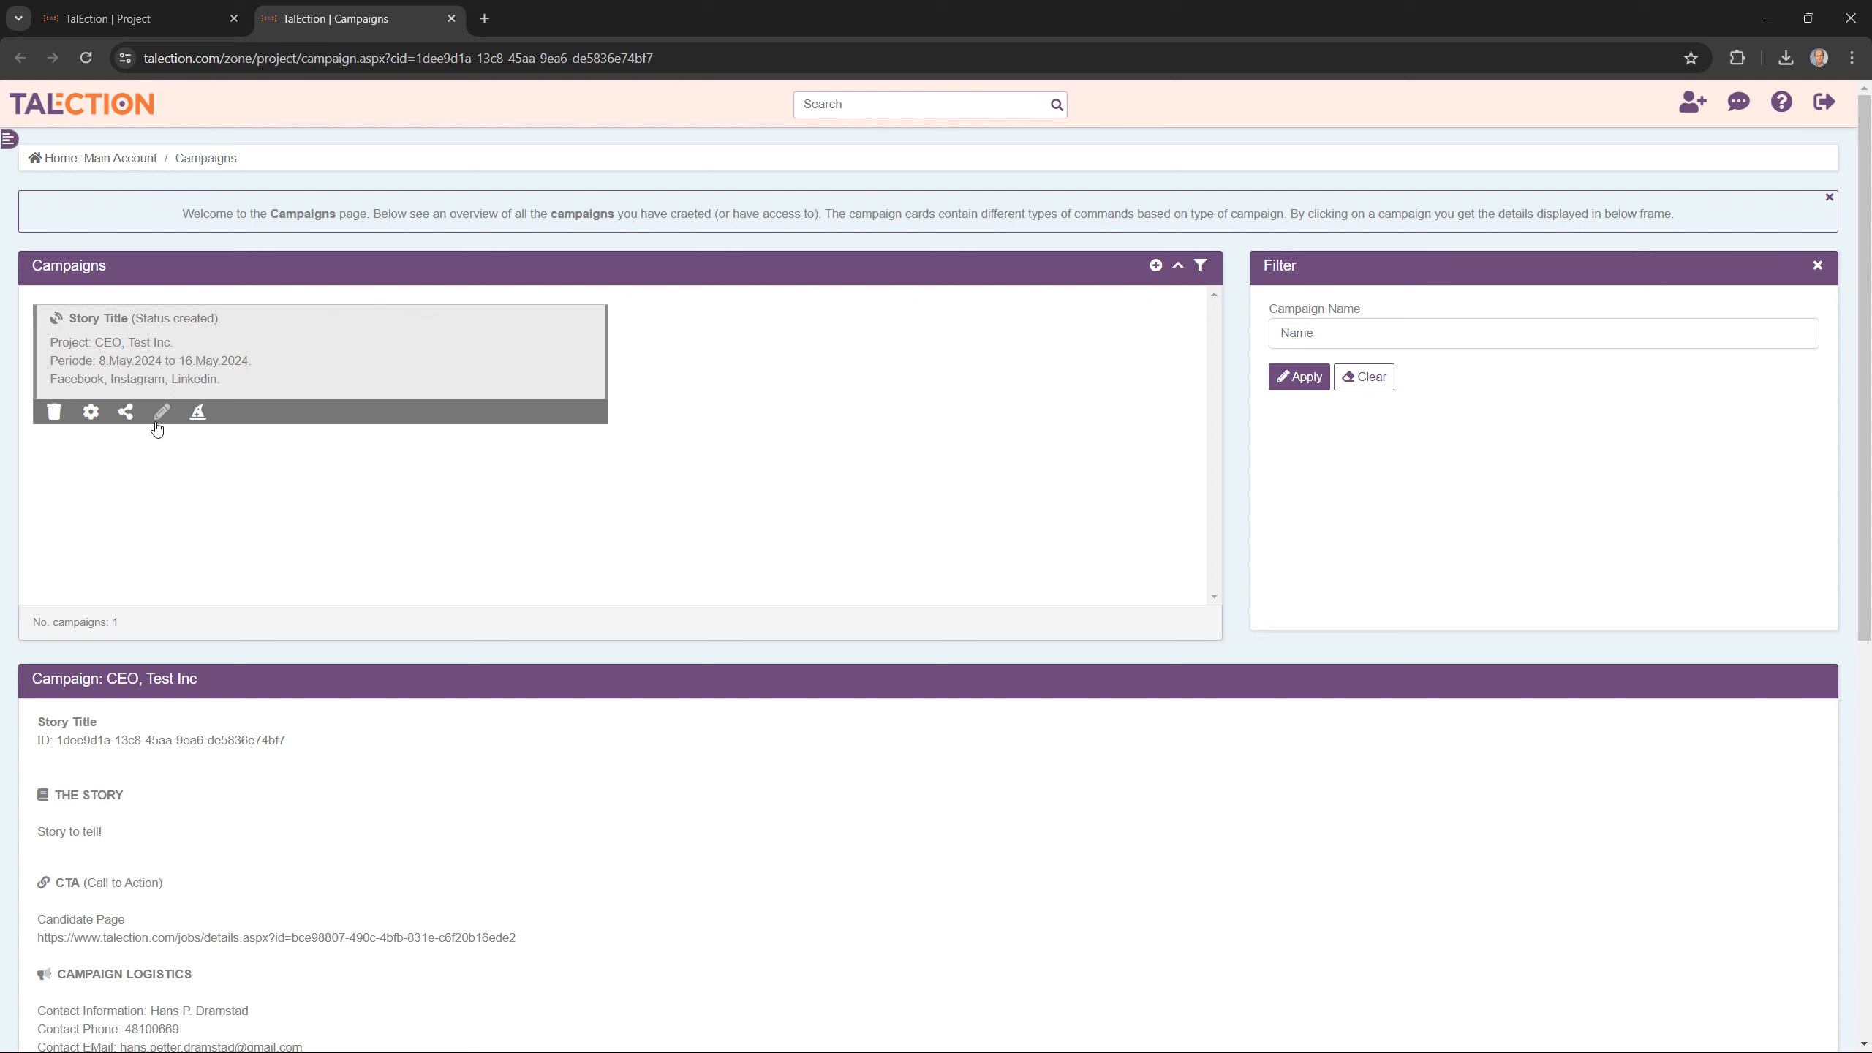
Enable sharing via open link for the Story Title campaign and copy the share link.
click(125, 412)
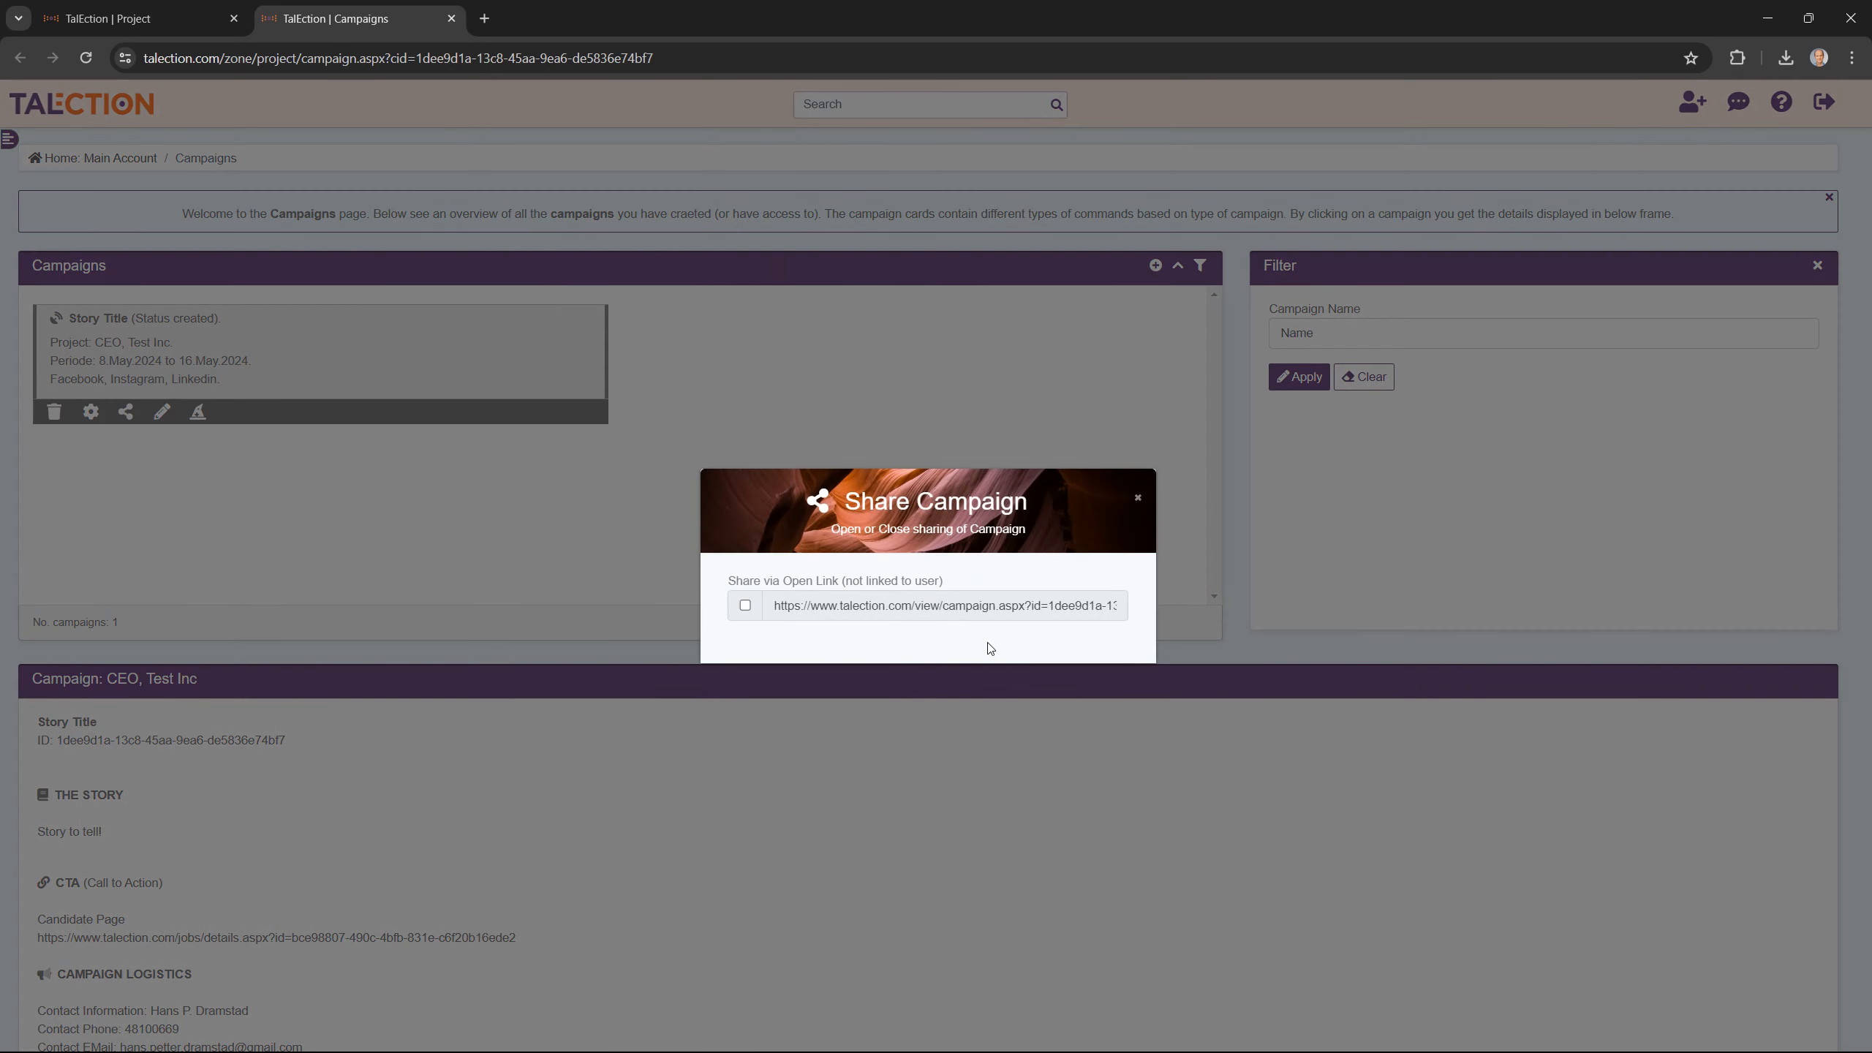
click(745, 605)
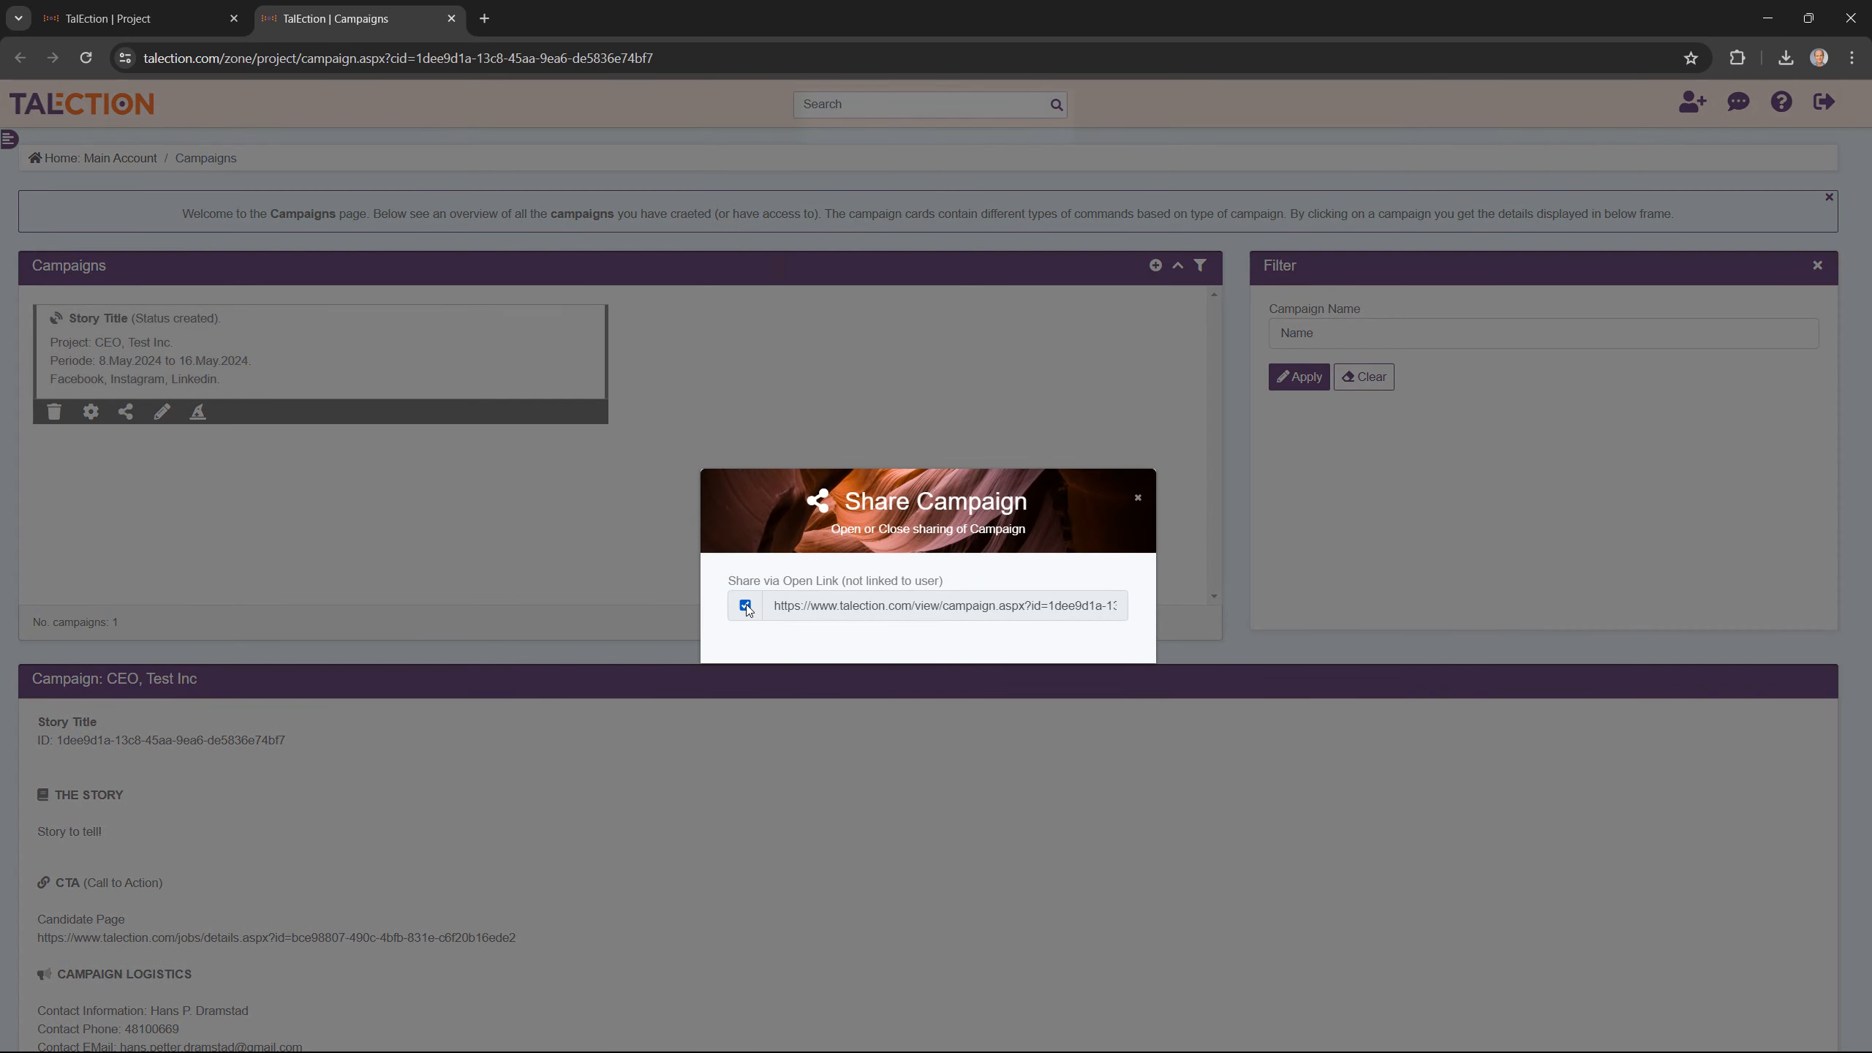
click(886, 606)
Open the copied campaign link in a new browser tab, review the shared campaign's content, and close it and the campaigns page.
click(486, 18)
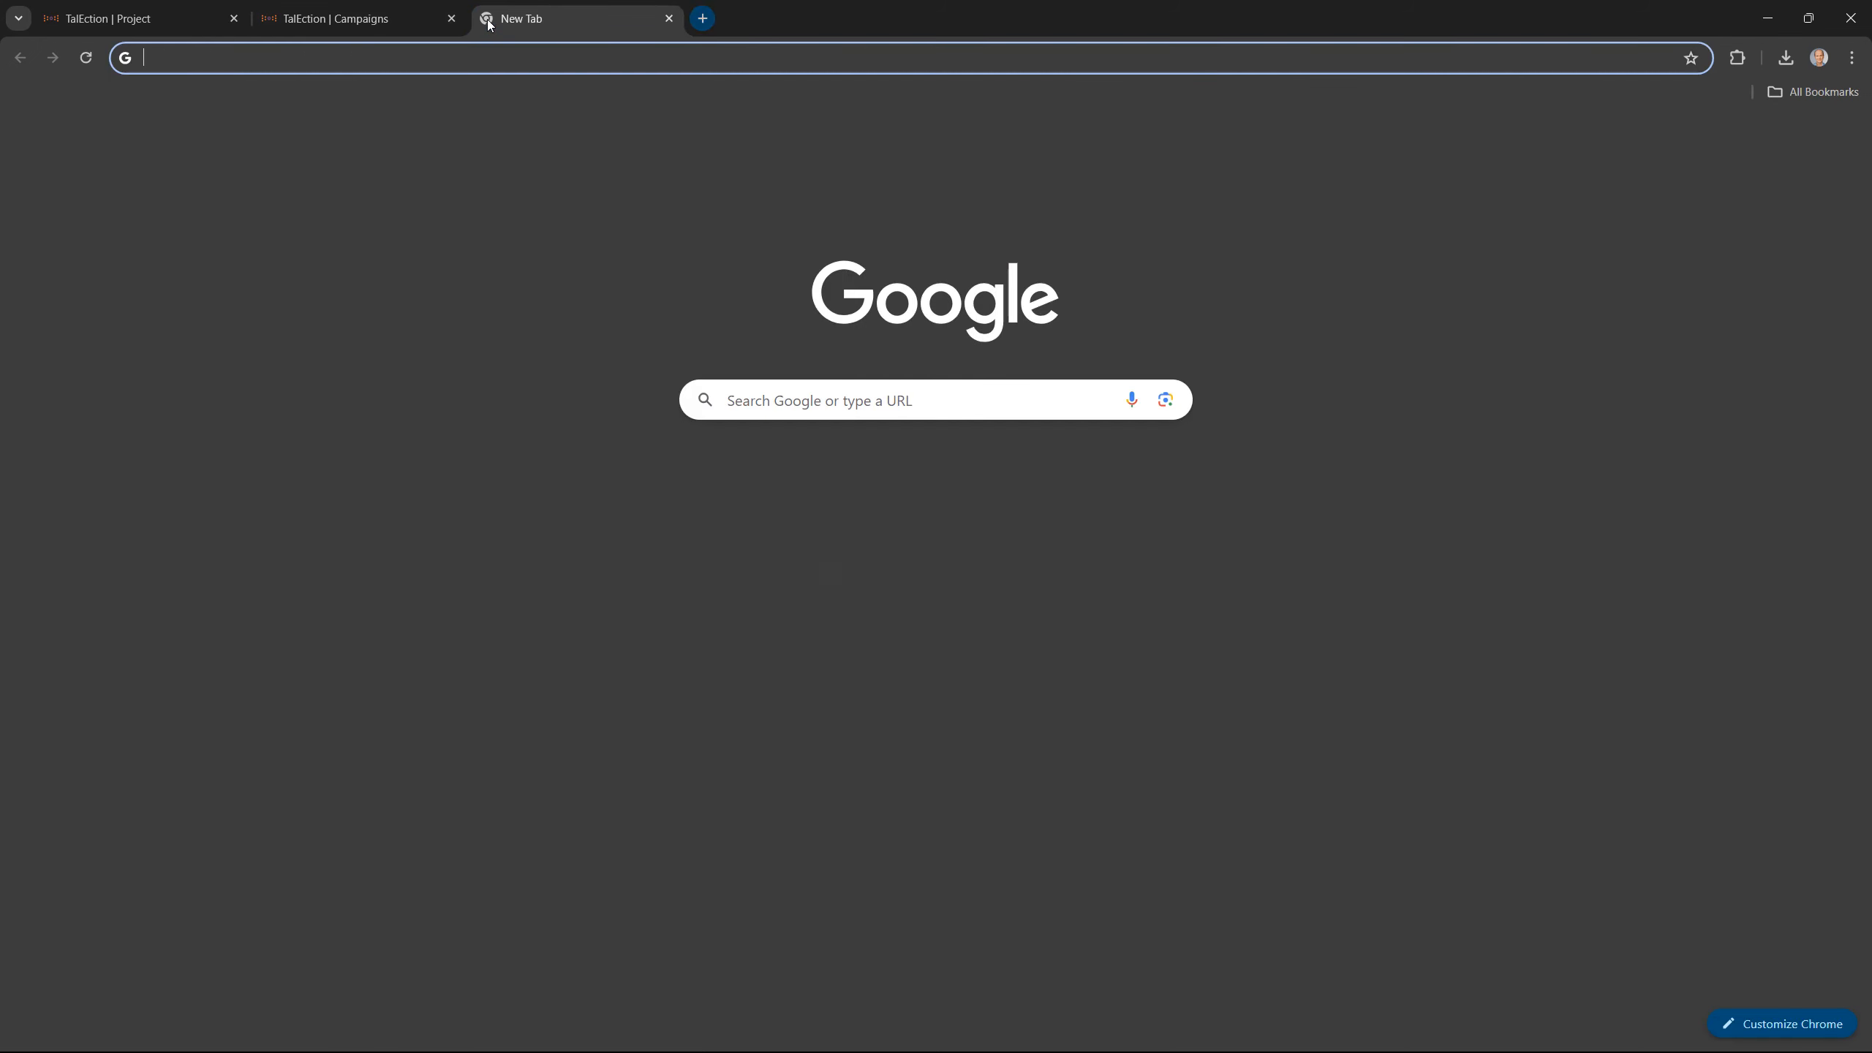
key(ctrl+v)
key(Return)
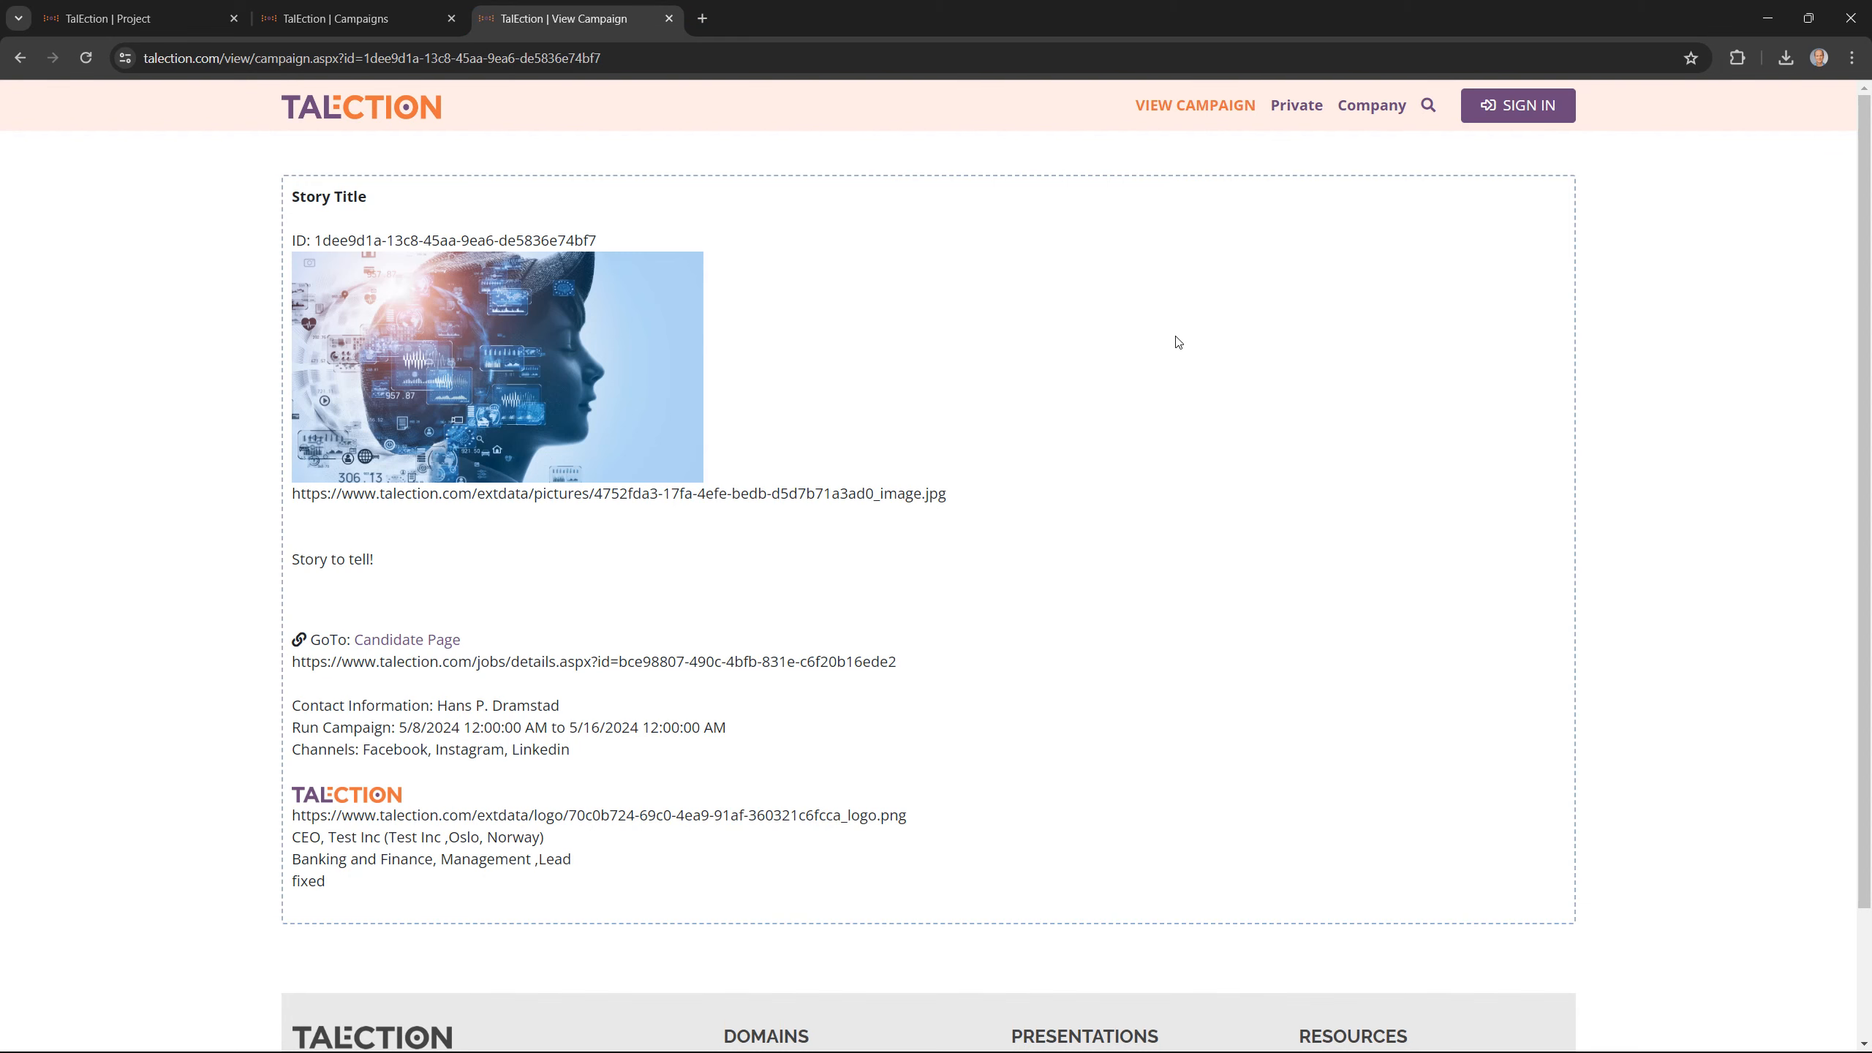
scroll(1071, 451, down, 1)
scroll(1071, 451, down, 2)
scroll(1071, 451, up, 2)
drag(401, 558, 276, 560)
click(668, 18)
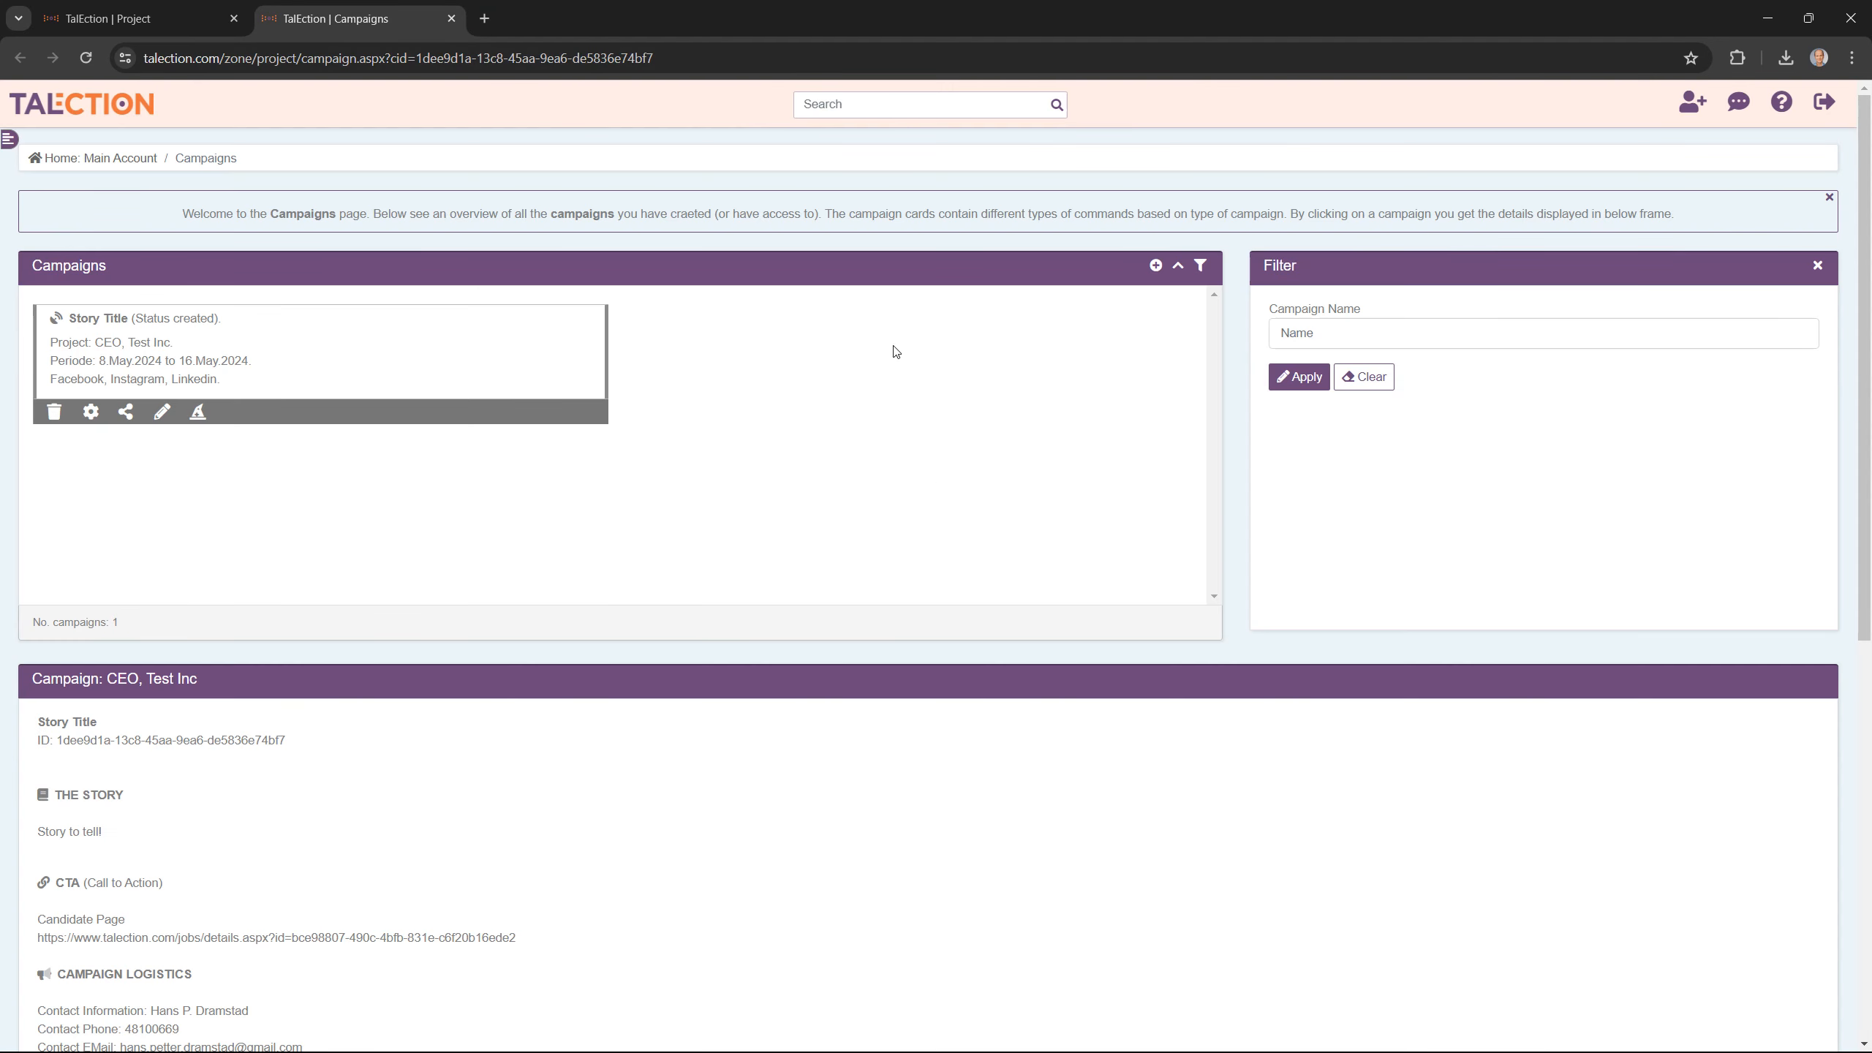
click(451, 18)
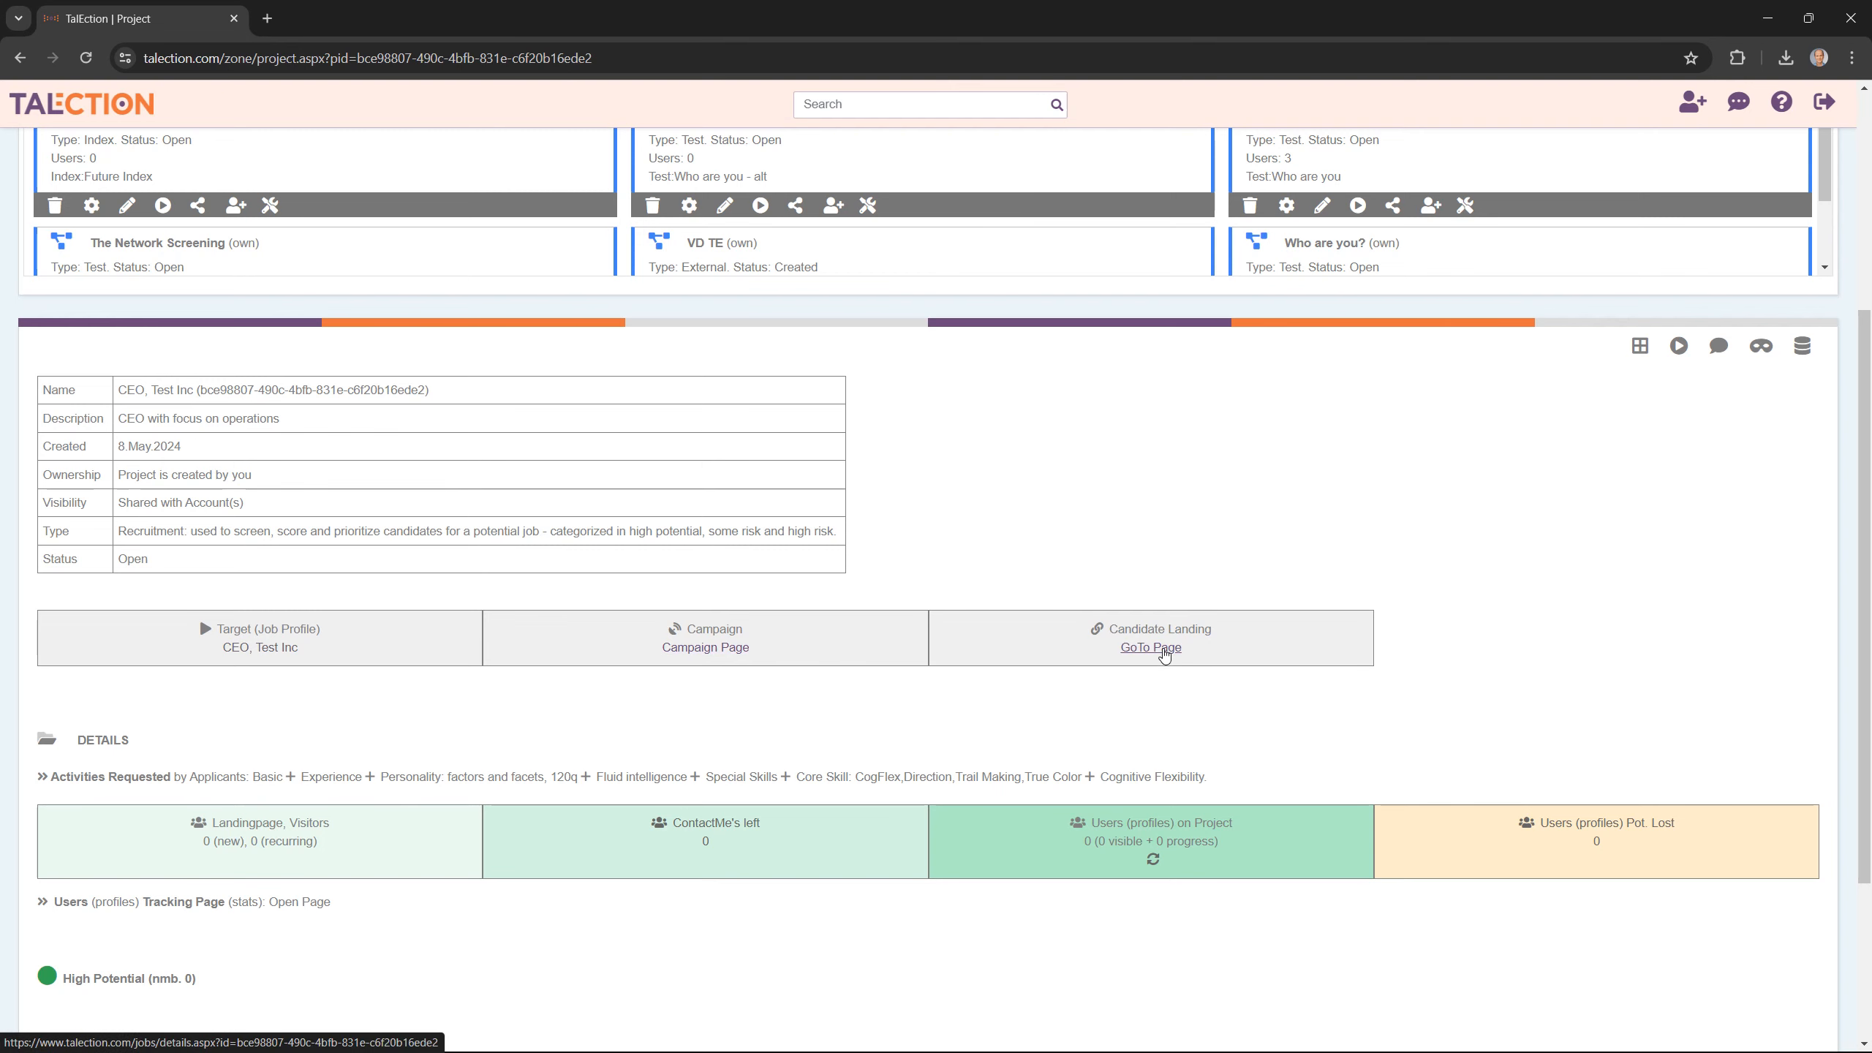
Open the project's candidate landing page and review its application options, deadline, job requirements, story and description texts.
click(1162, 654)
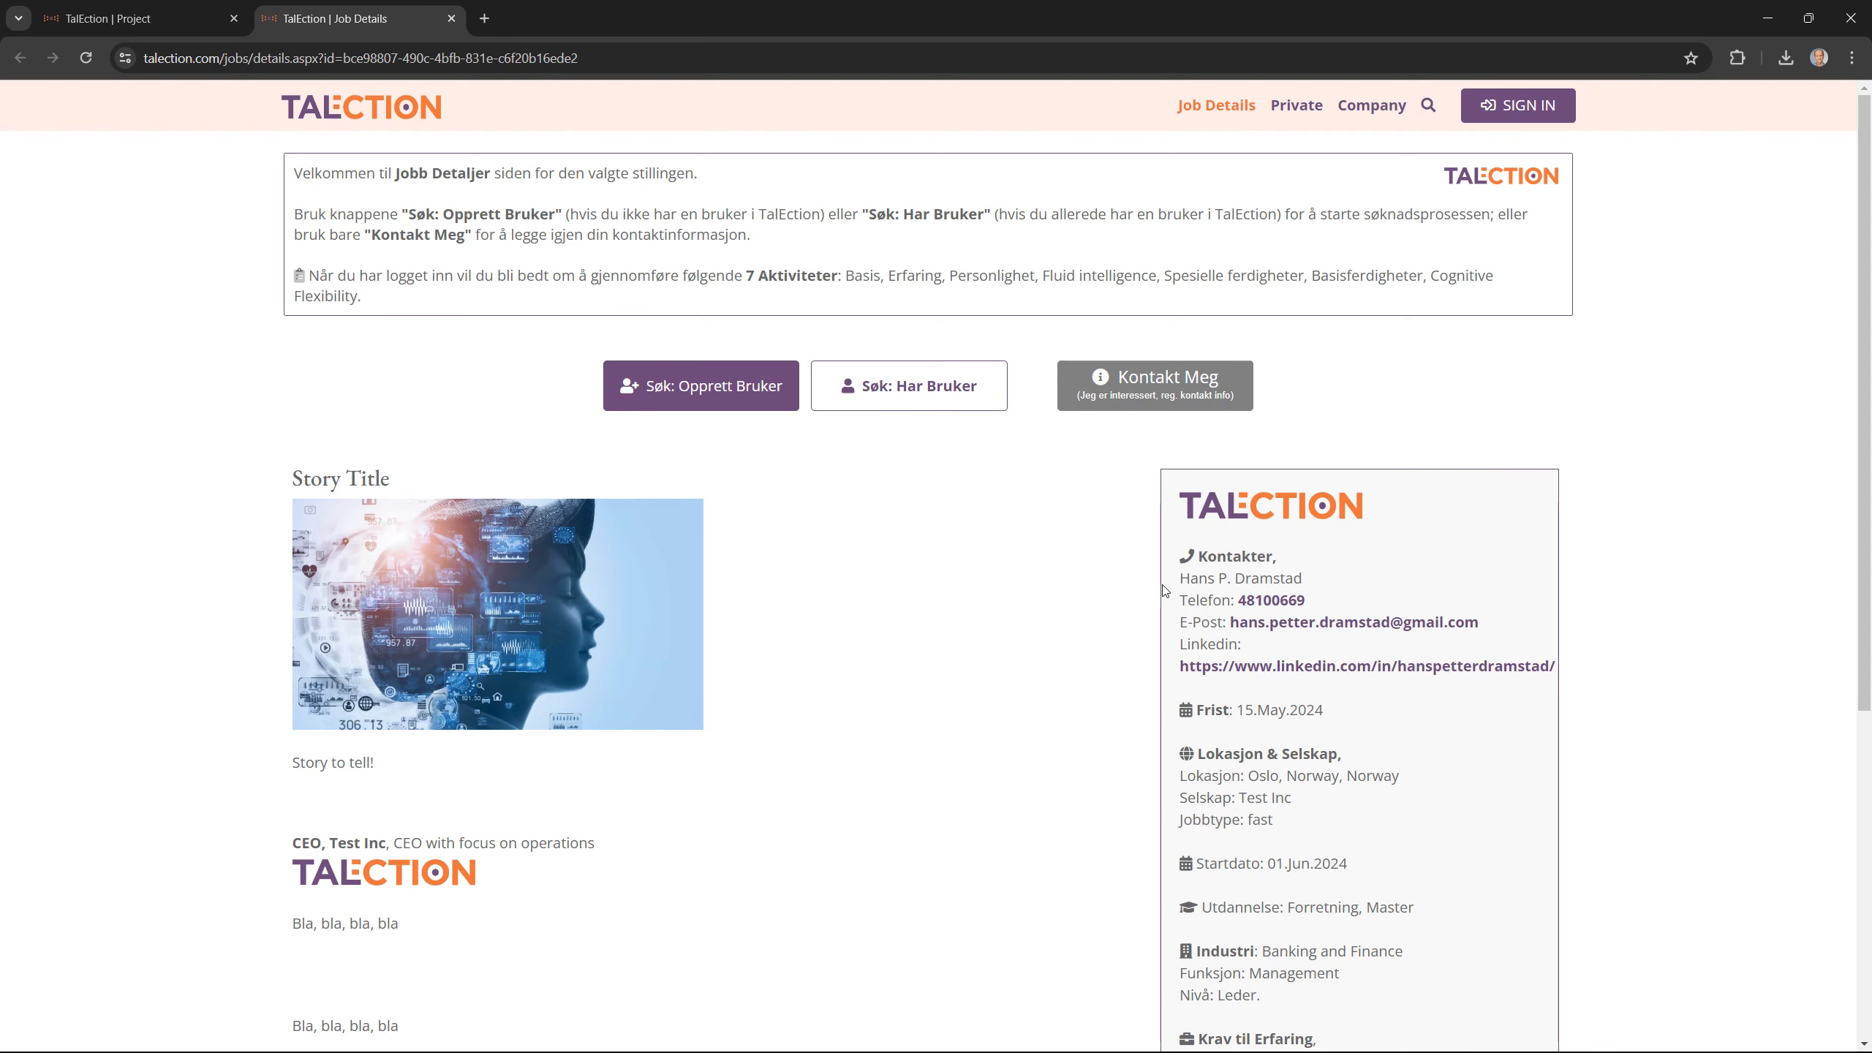
scroll(1311, 732, down, 2)
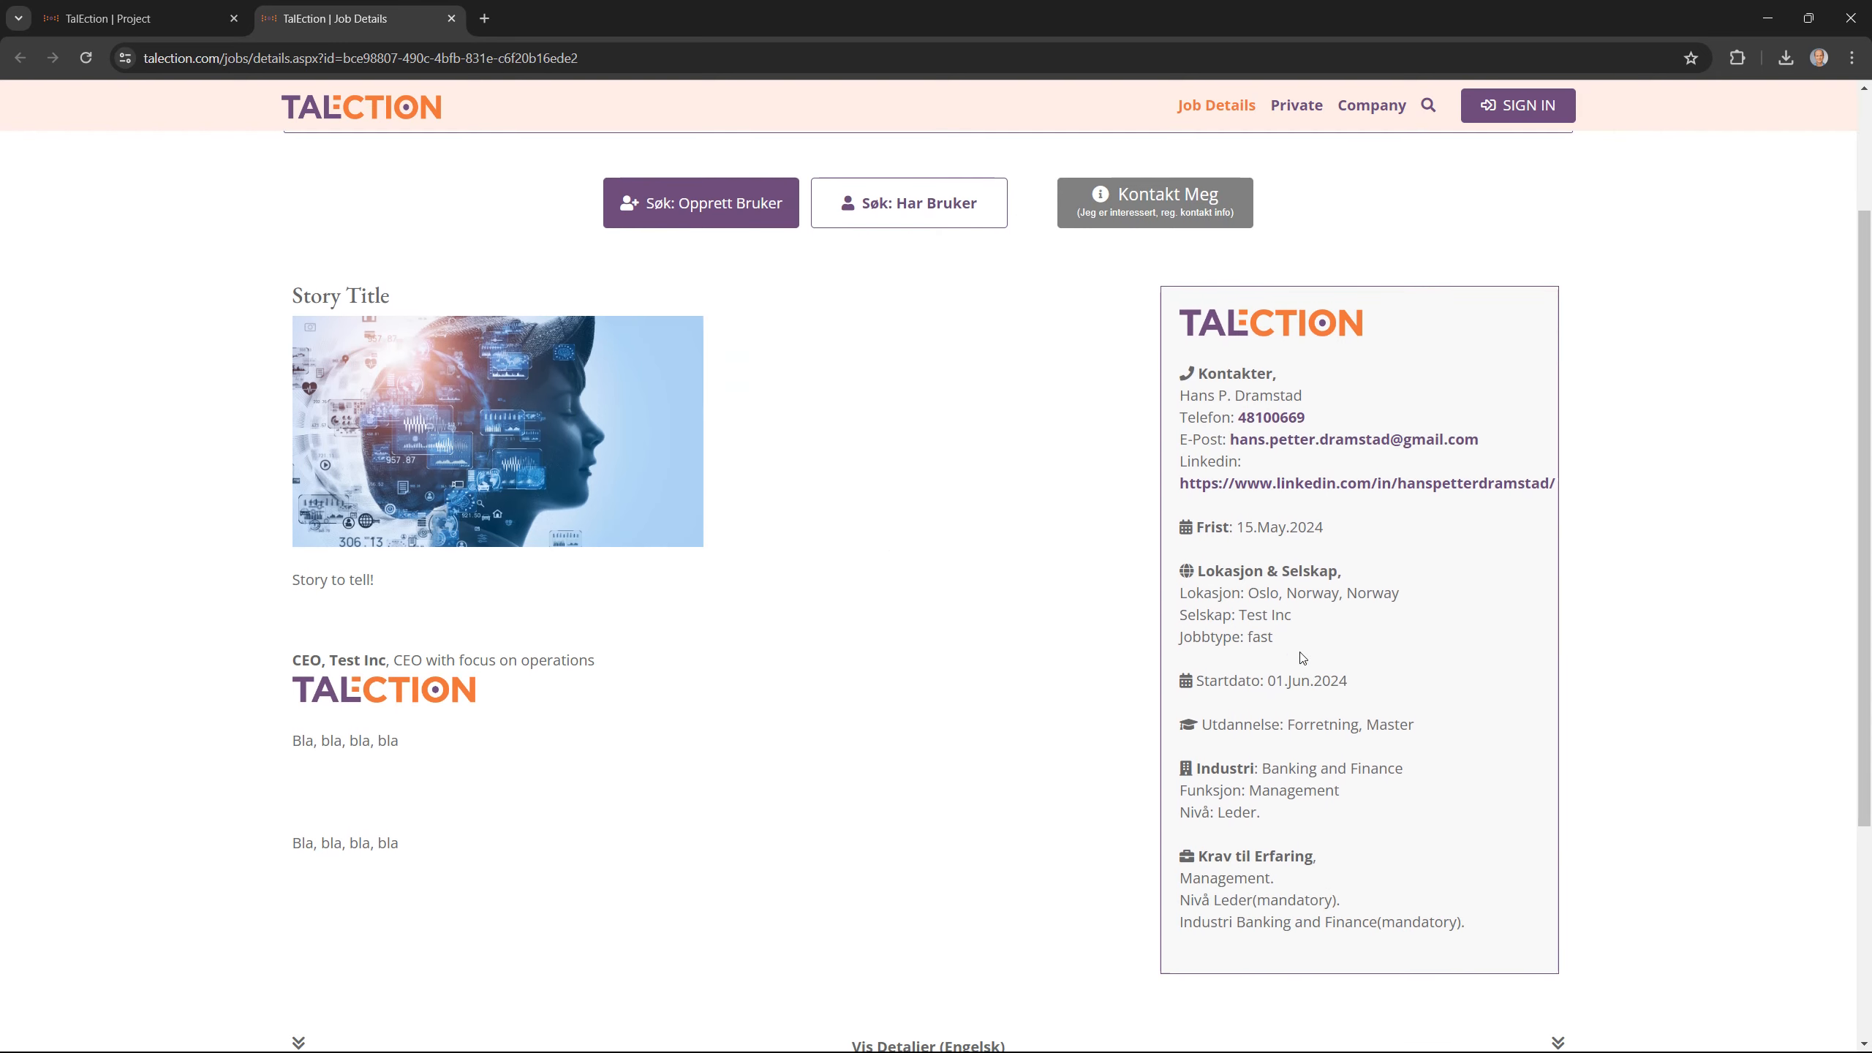
triple_click(1346, 538)
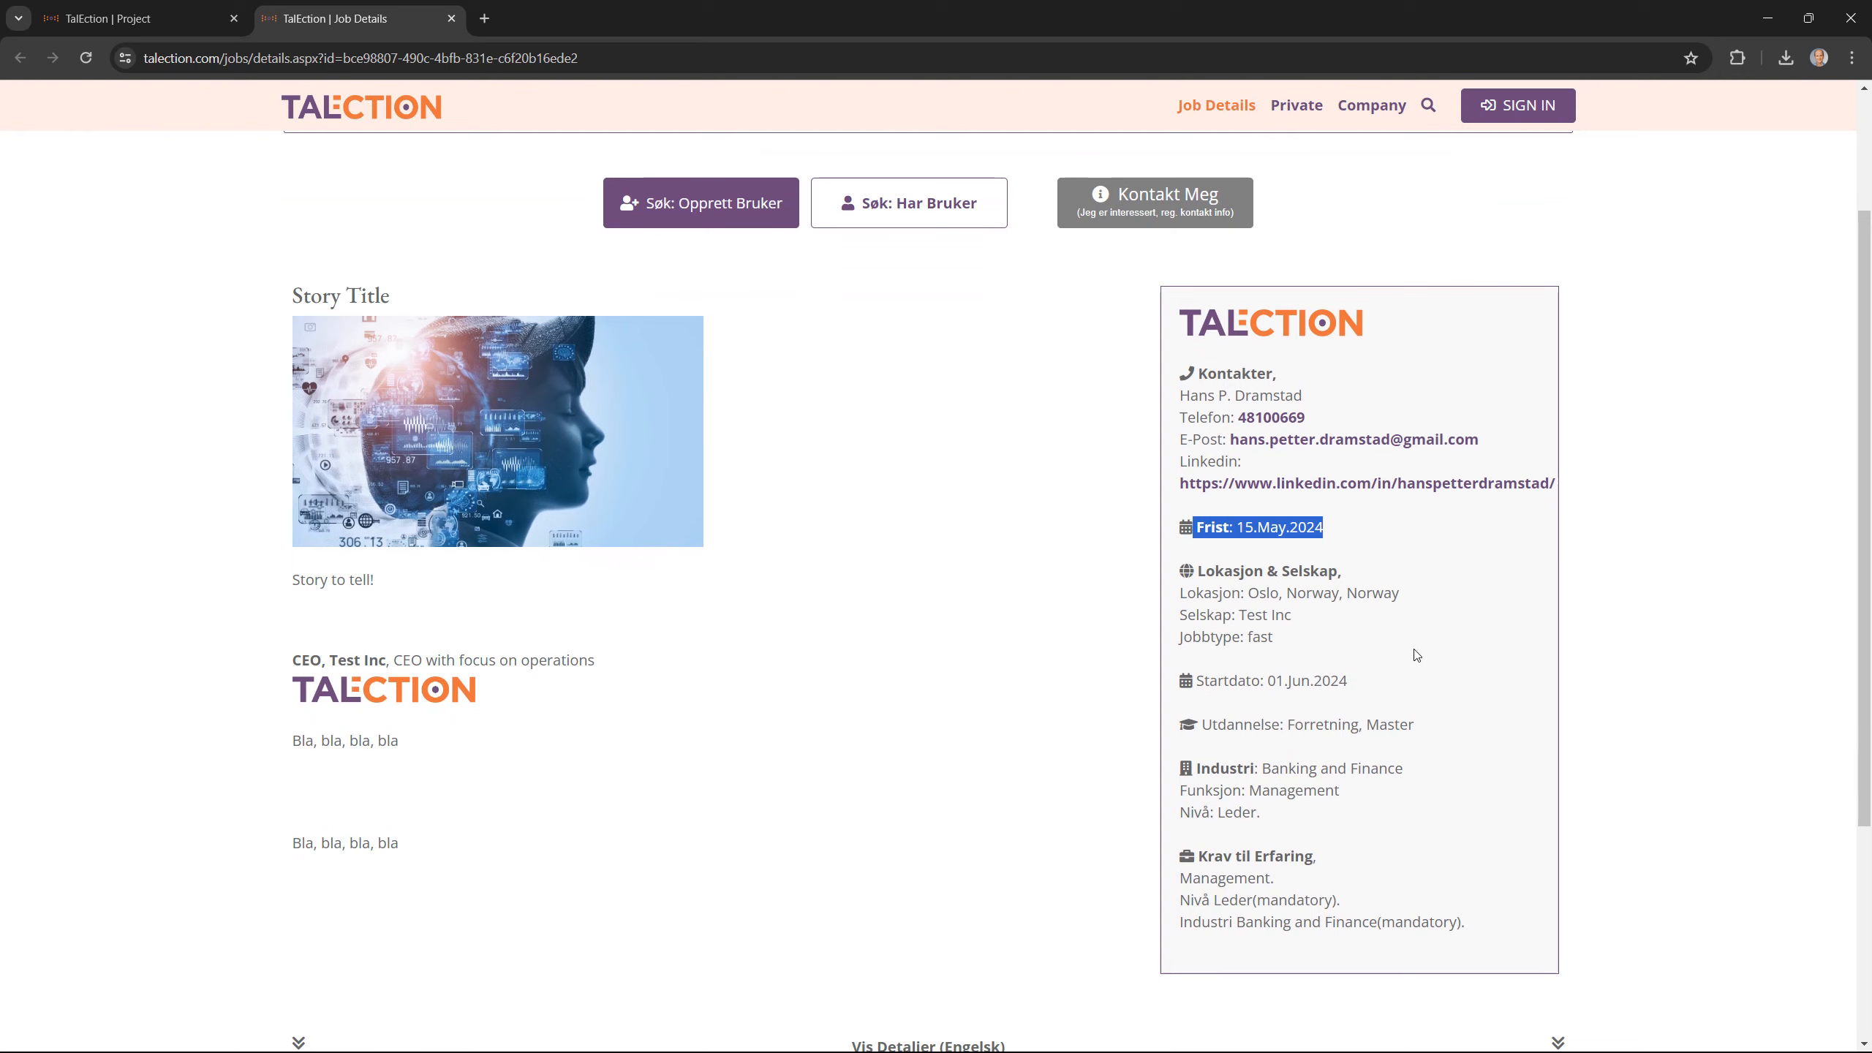
scroll(752, 643, up, 2)
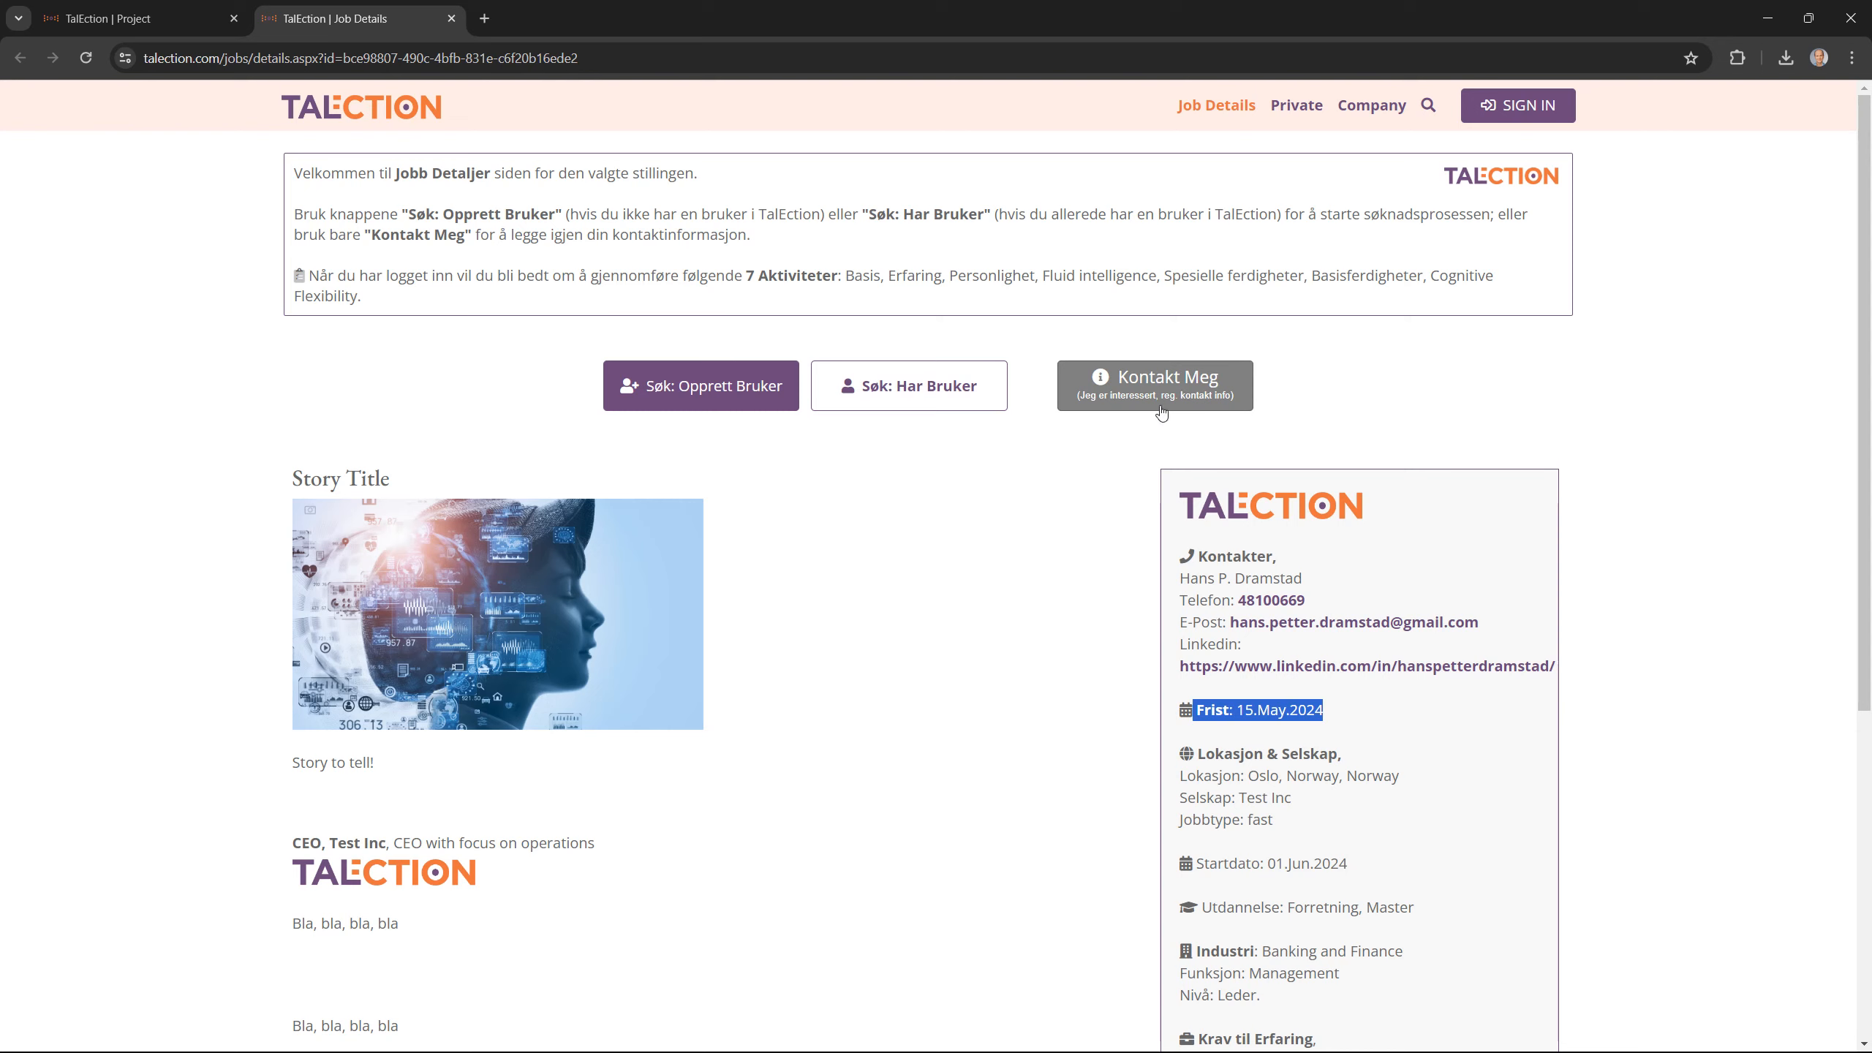
scroll(766, 575, down, 1)
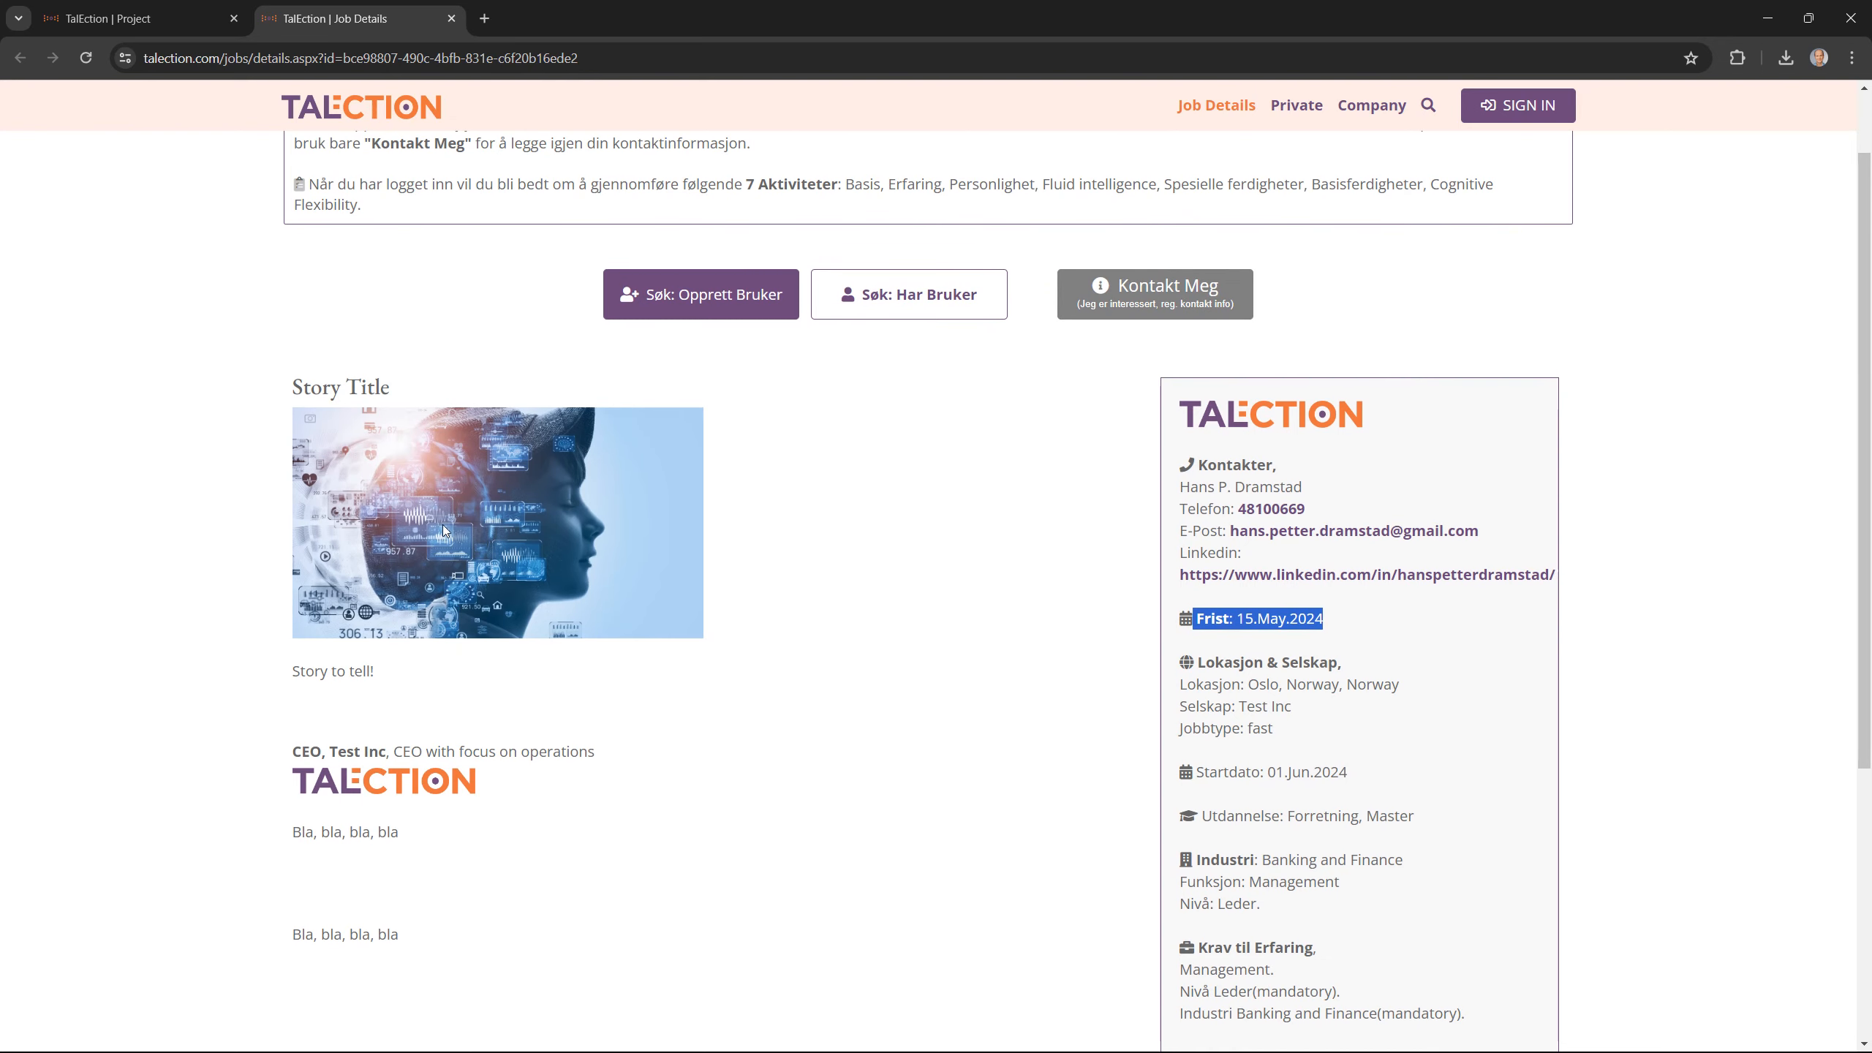
scroll(658, 514, down, 2)
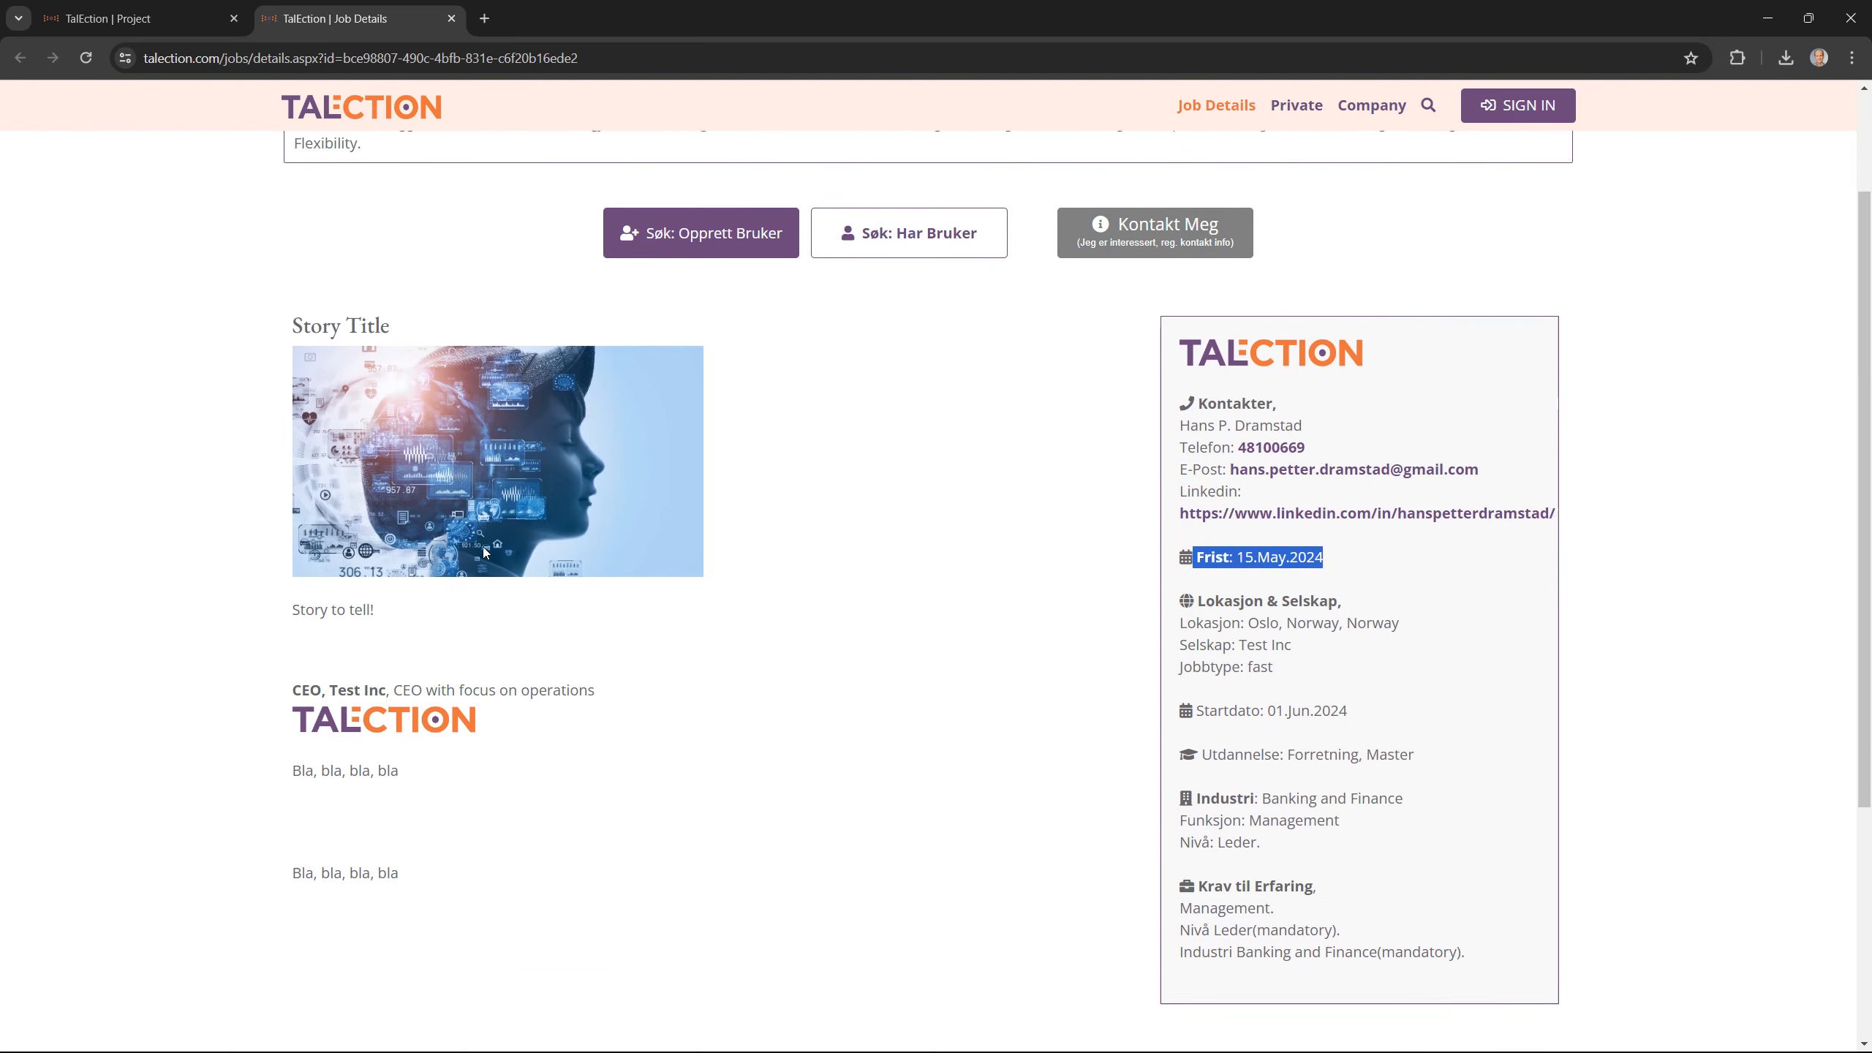
scroll(495, 629, down, 3)
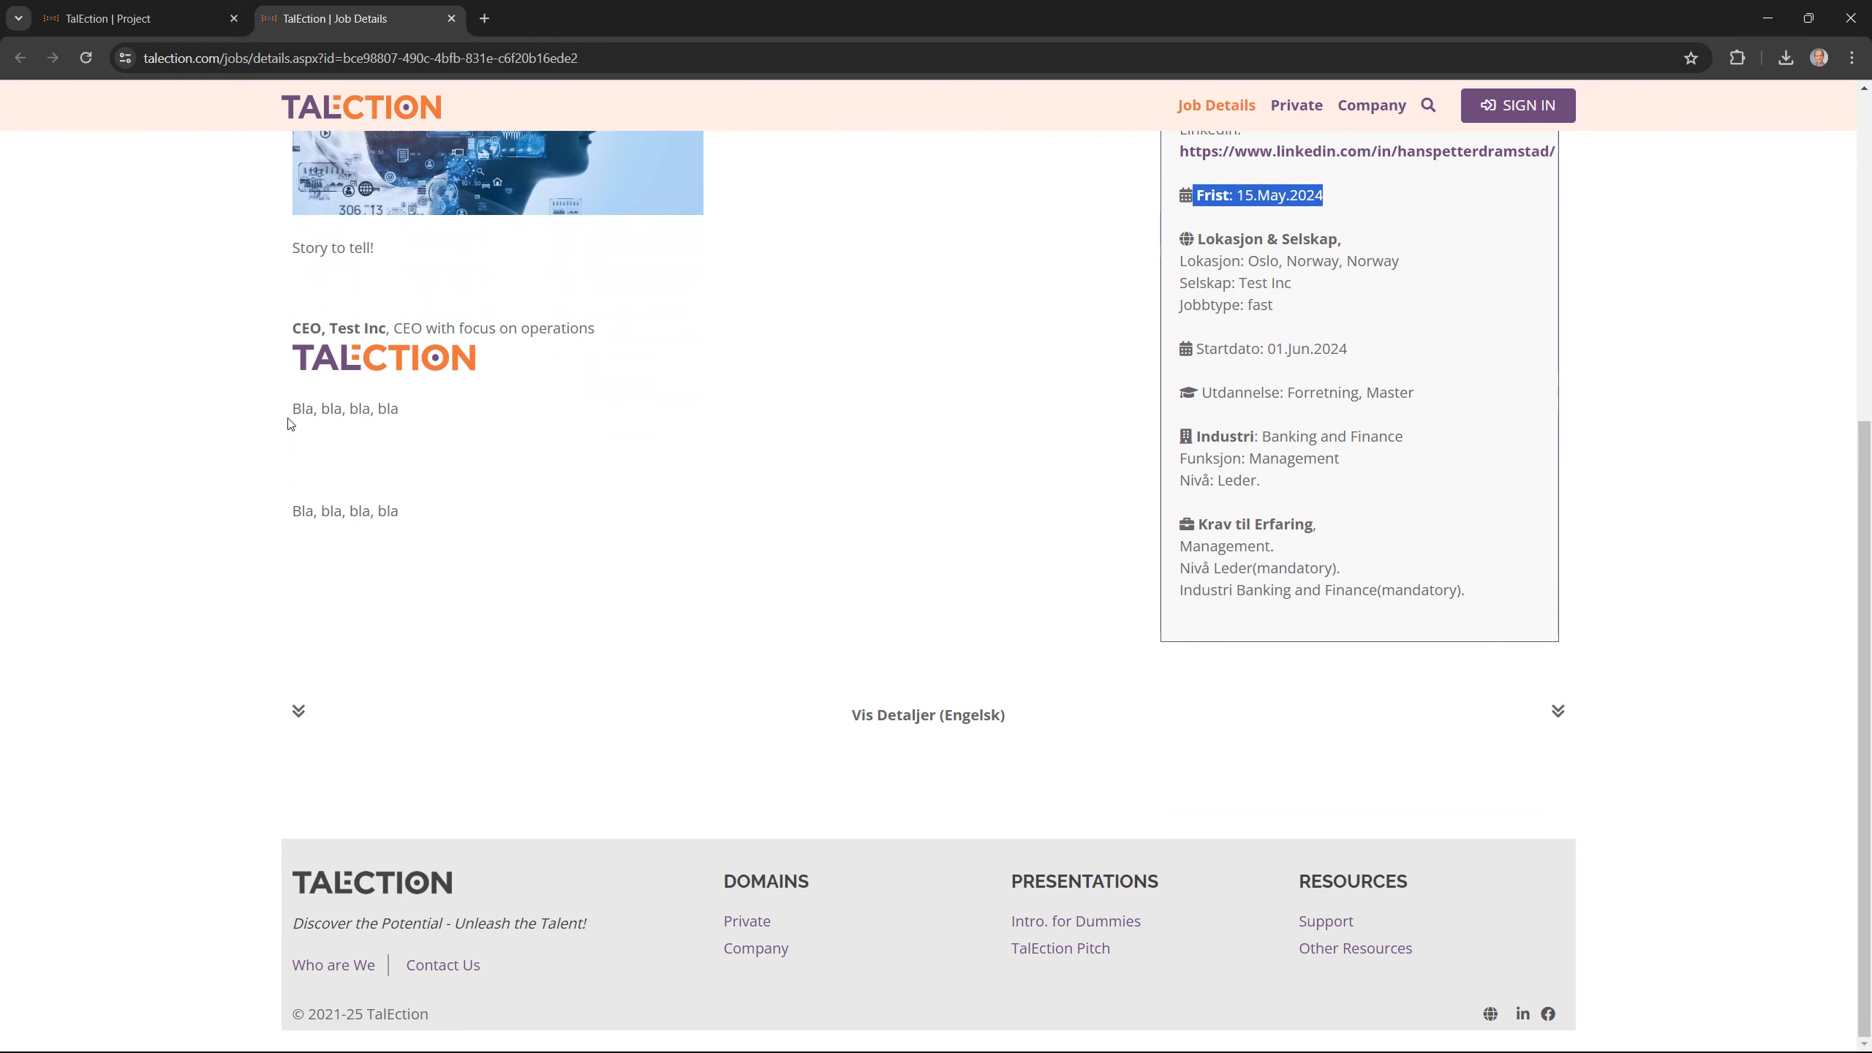
drag(292, 411, 475, 408)
drag(414, 516, 289, 521)
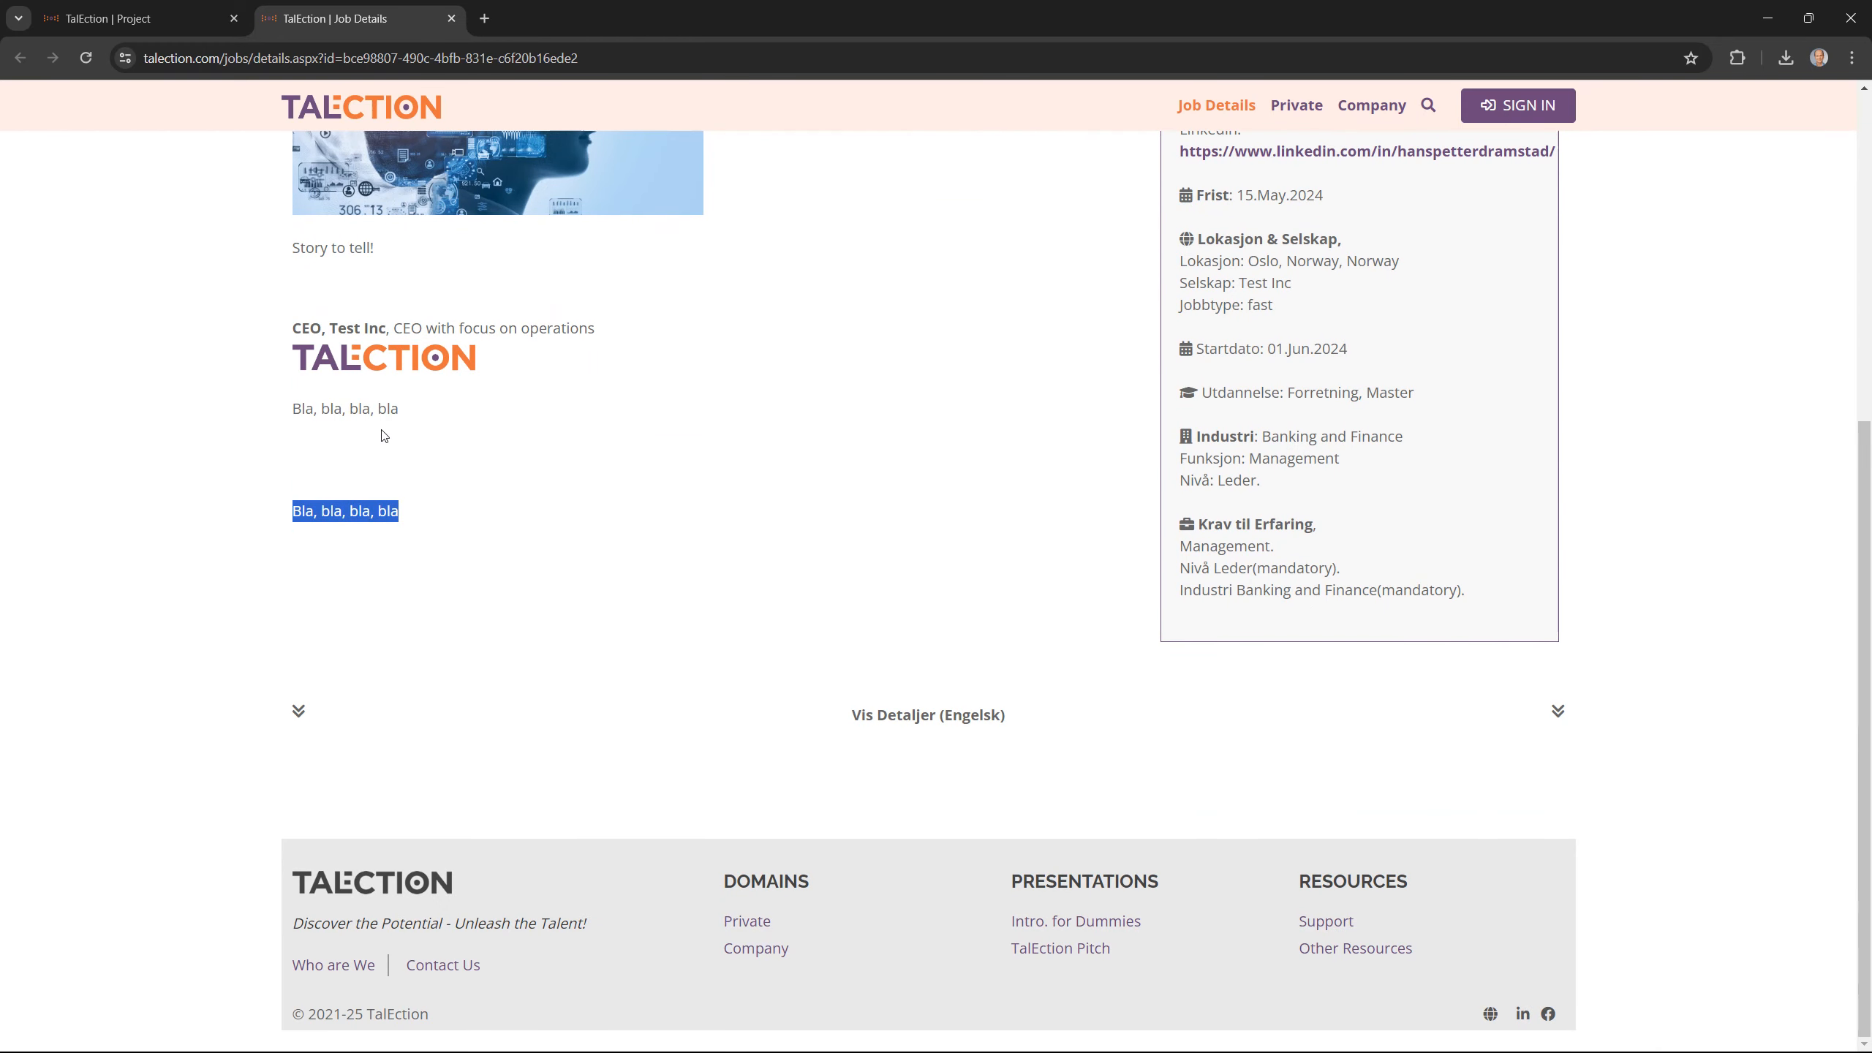
drag(419, 418, 289, 418)
drag(417, 510, 258, 520)
Expand the landing page's additional job details and read through the organization, team role, leadership, culture and strategy sections.
click(970, 712)
scroll(1008, 697, down, 13)
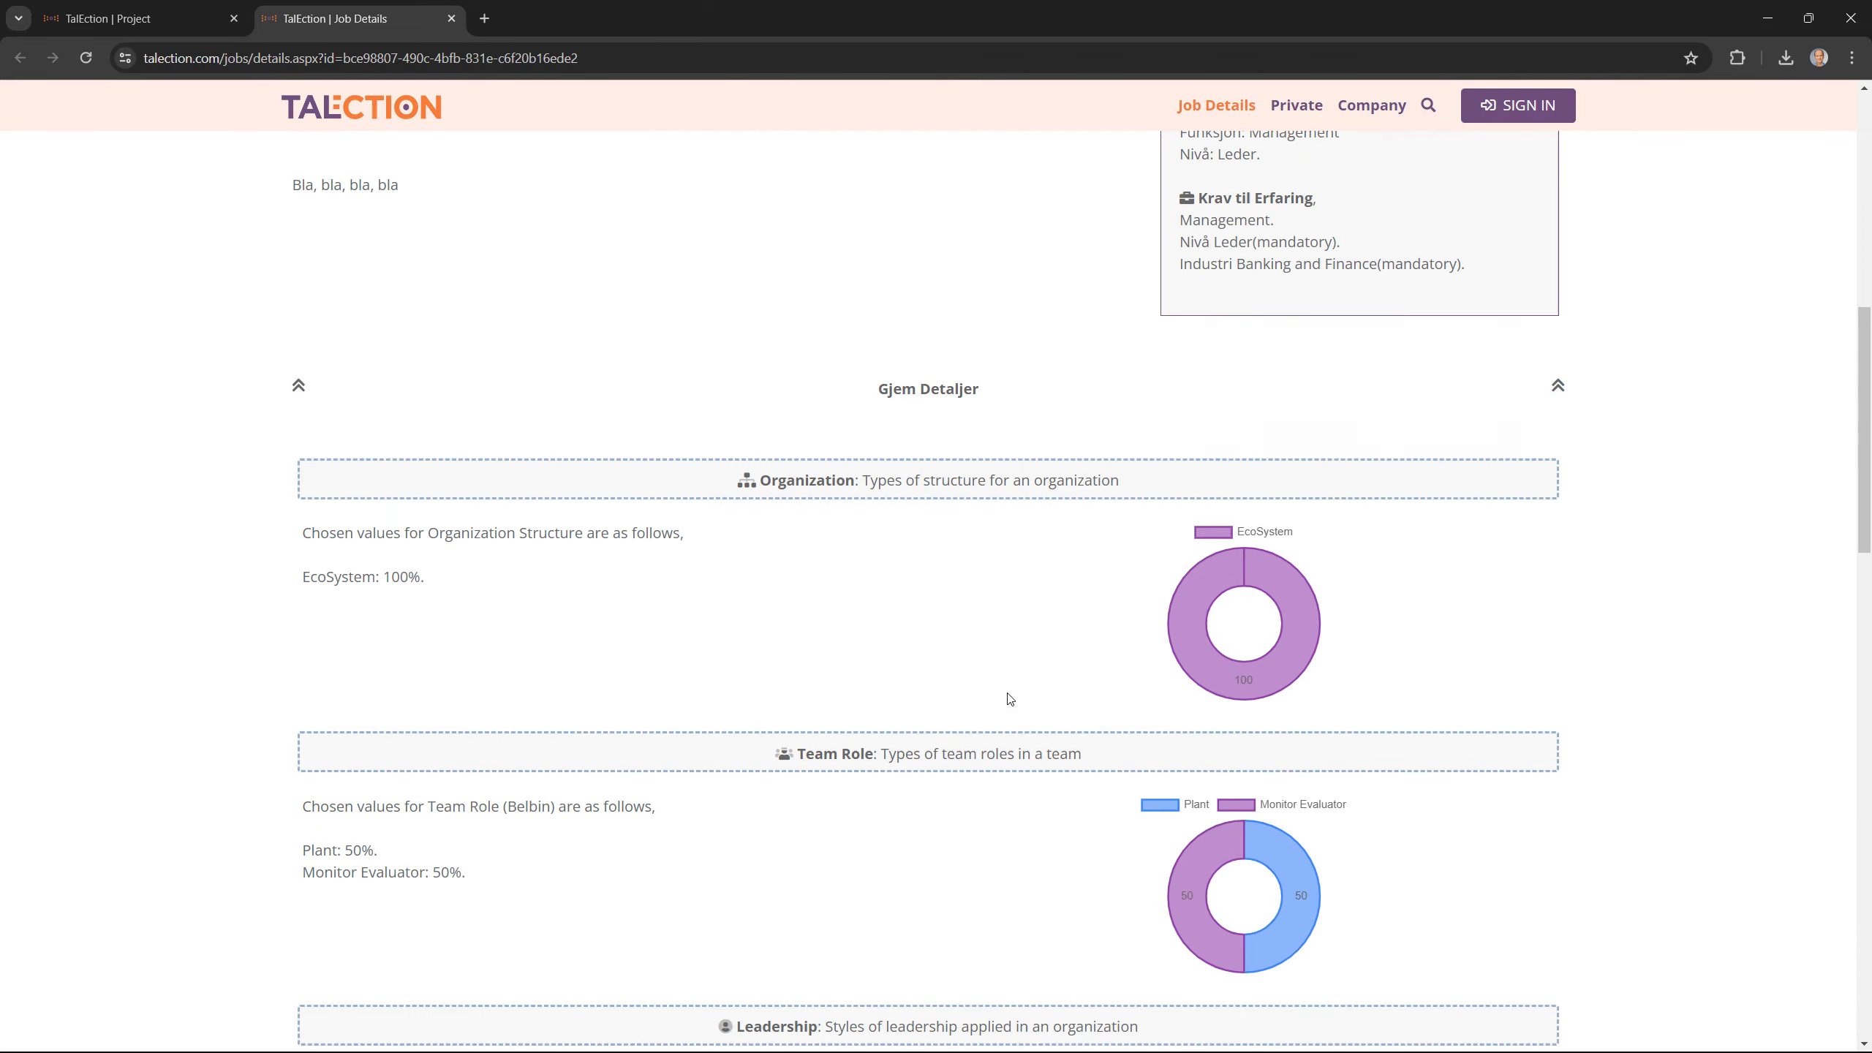
scroll(1010, 698, down, 15)
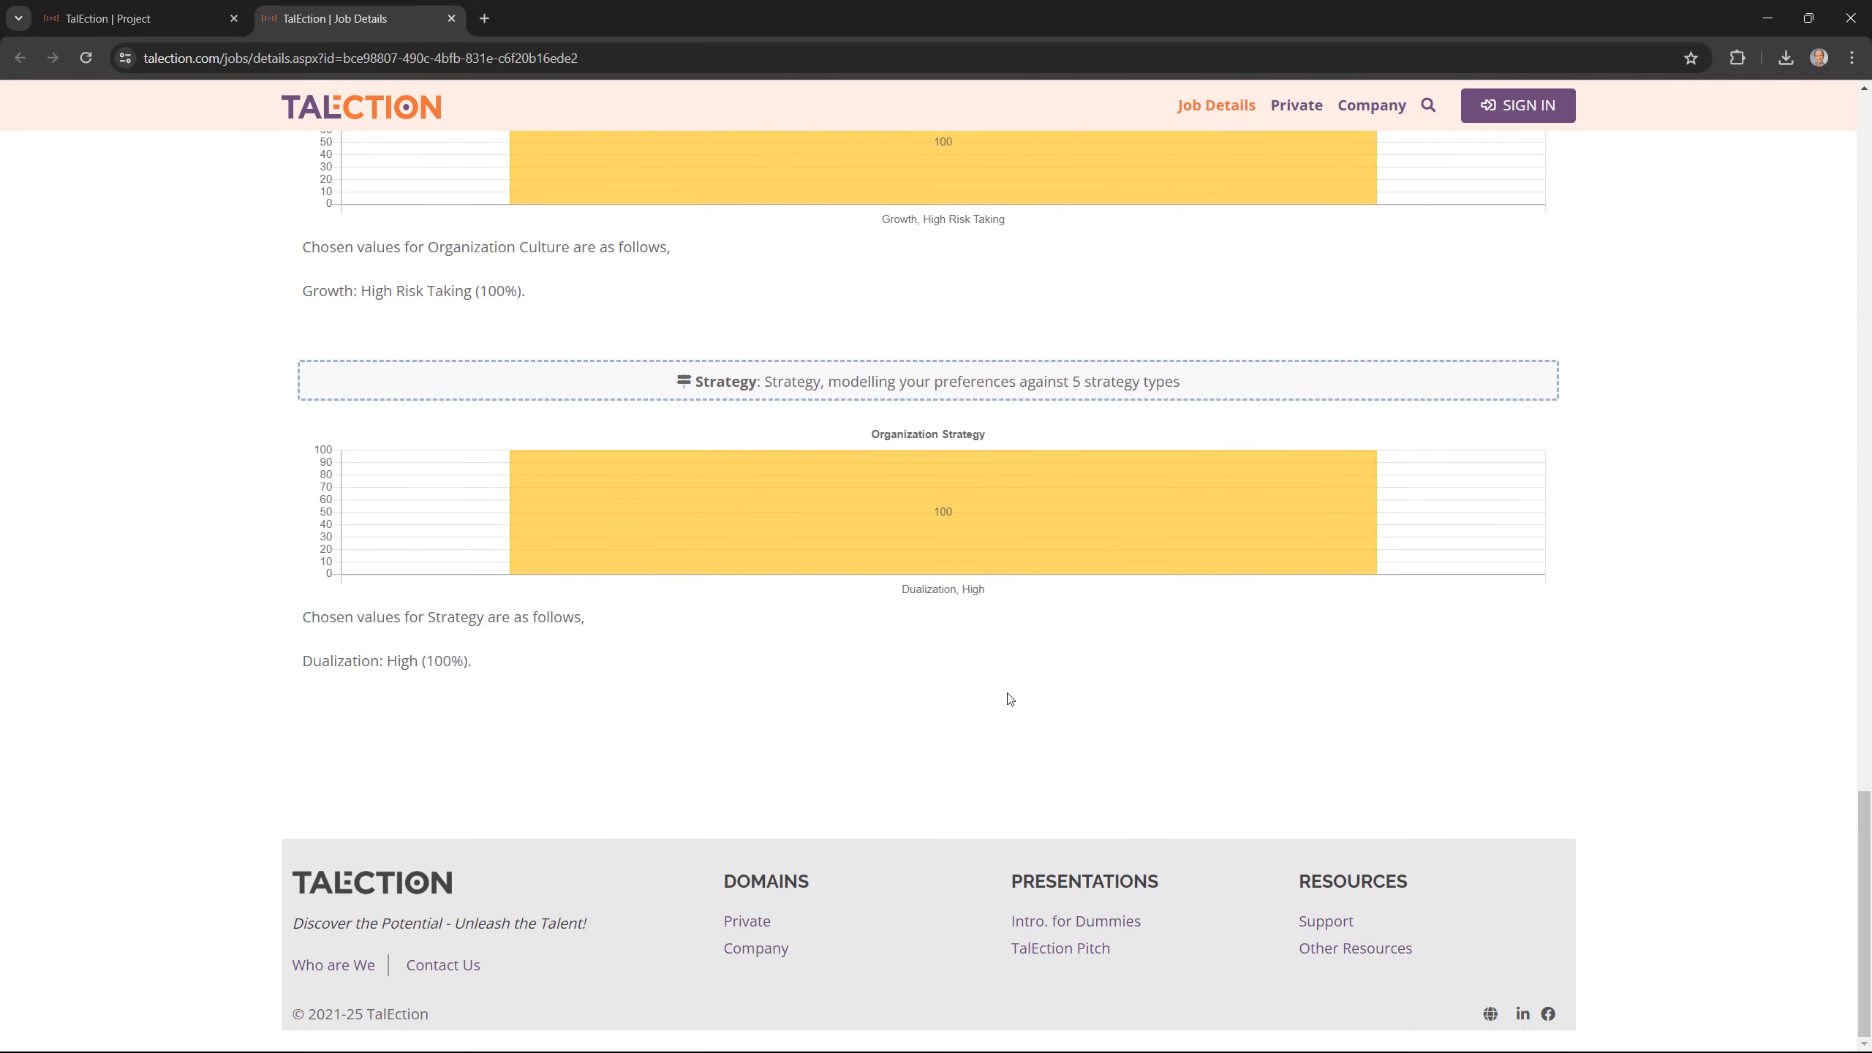
scroll(1010, 698, up, 15)
scroll(1010, 698, up, 20)
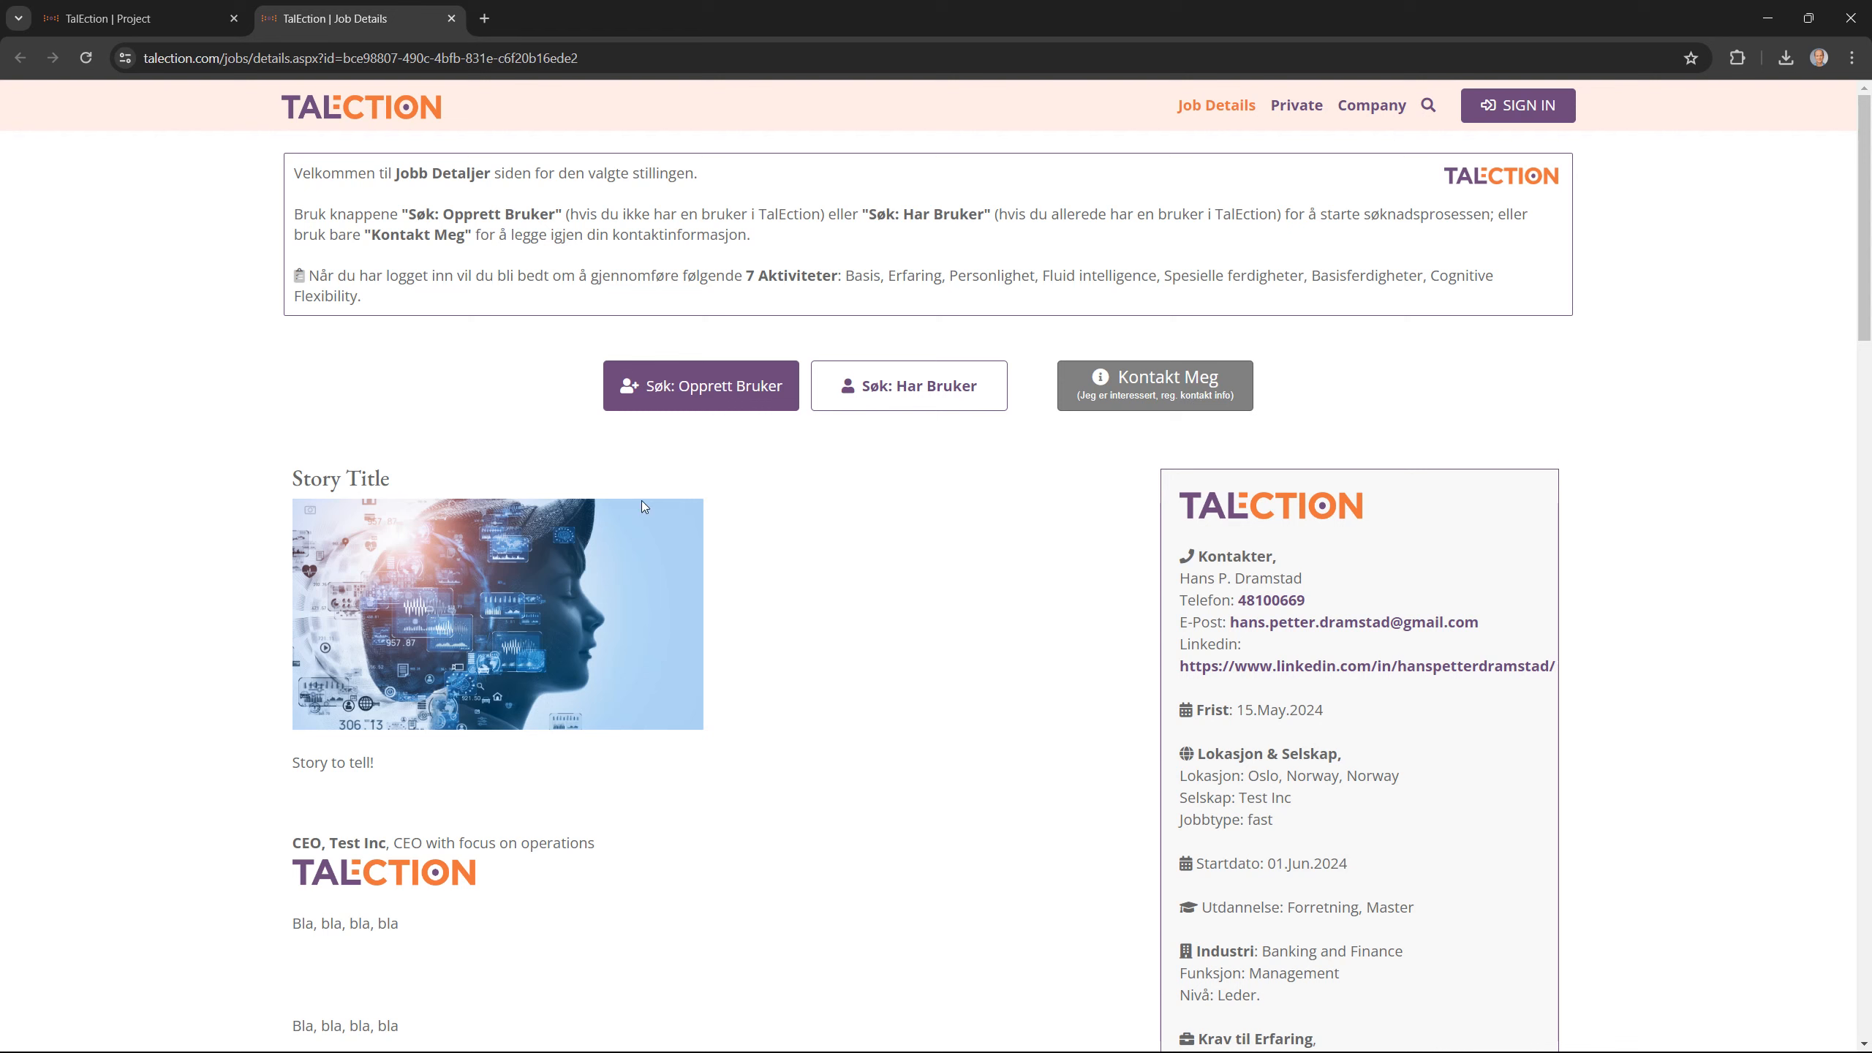
Select the candidate landing page's full web address, then close the page to return to the project.
click(631, 57)
click(631, 57)
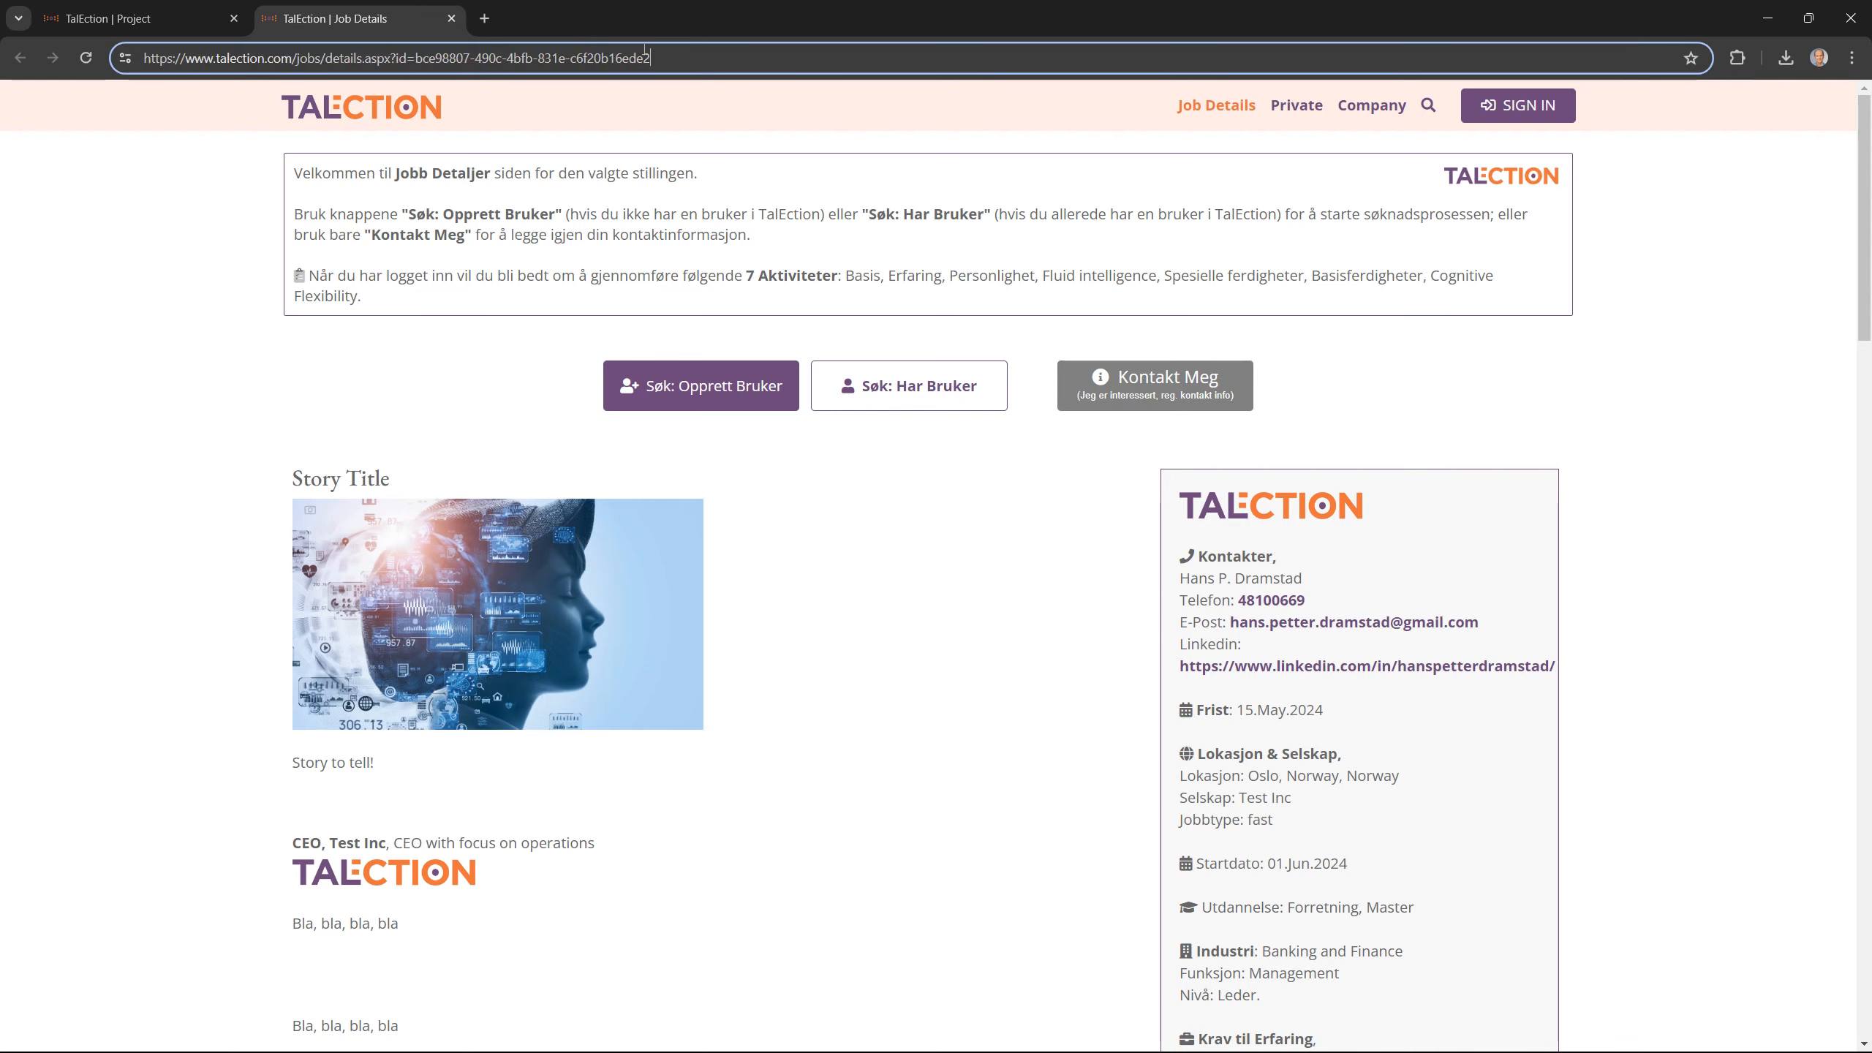
drag(655, 58, 124, 116)
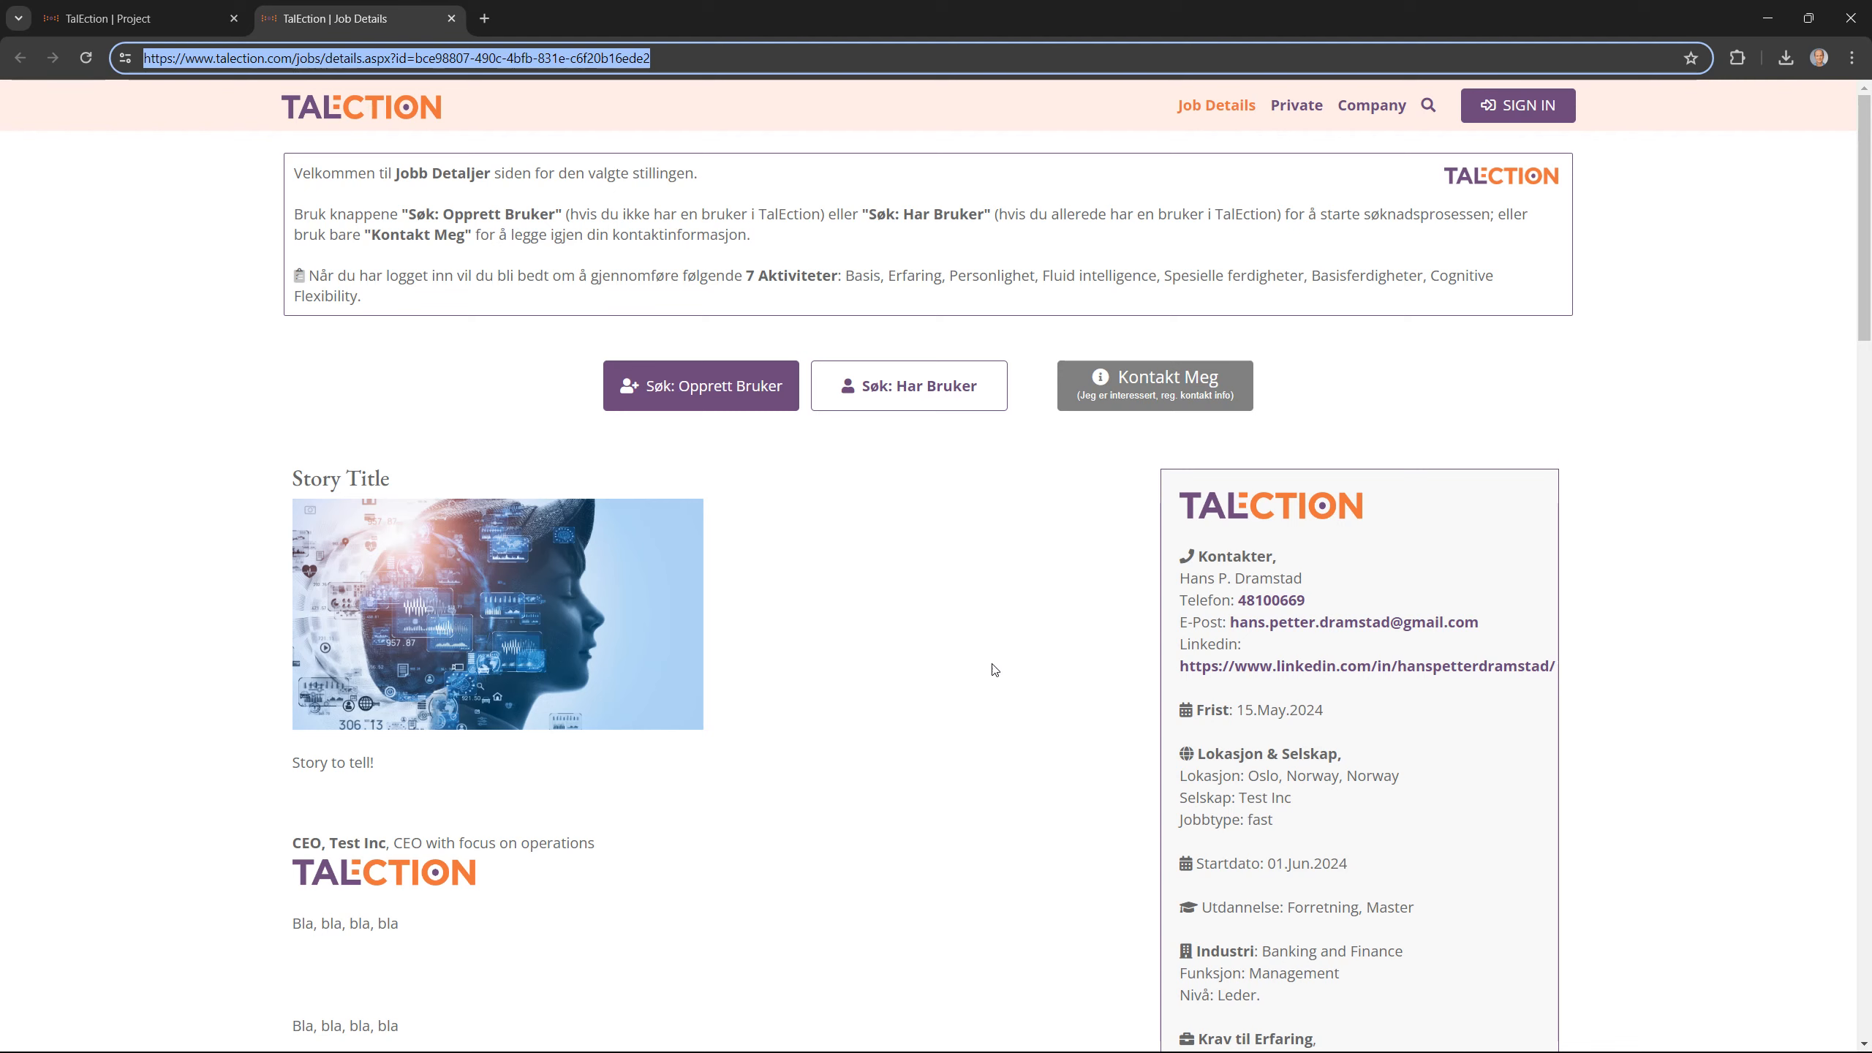
click(452, 18)
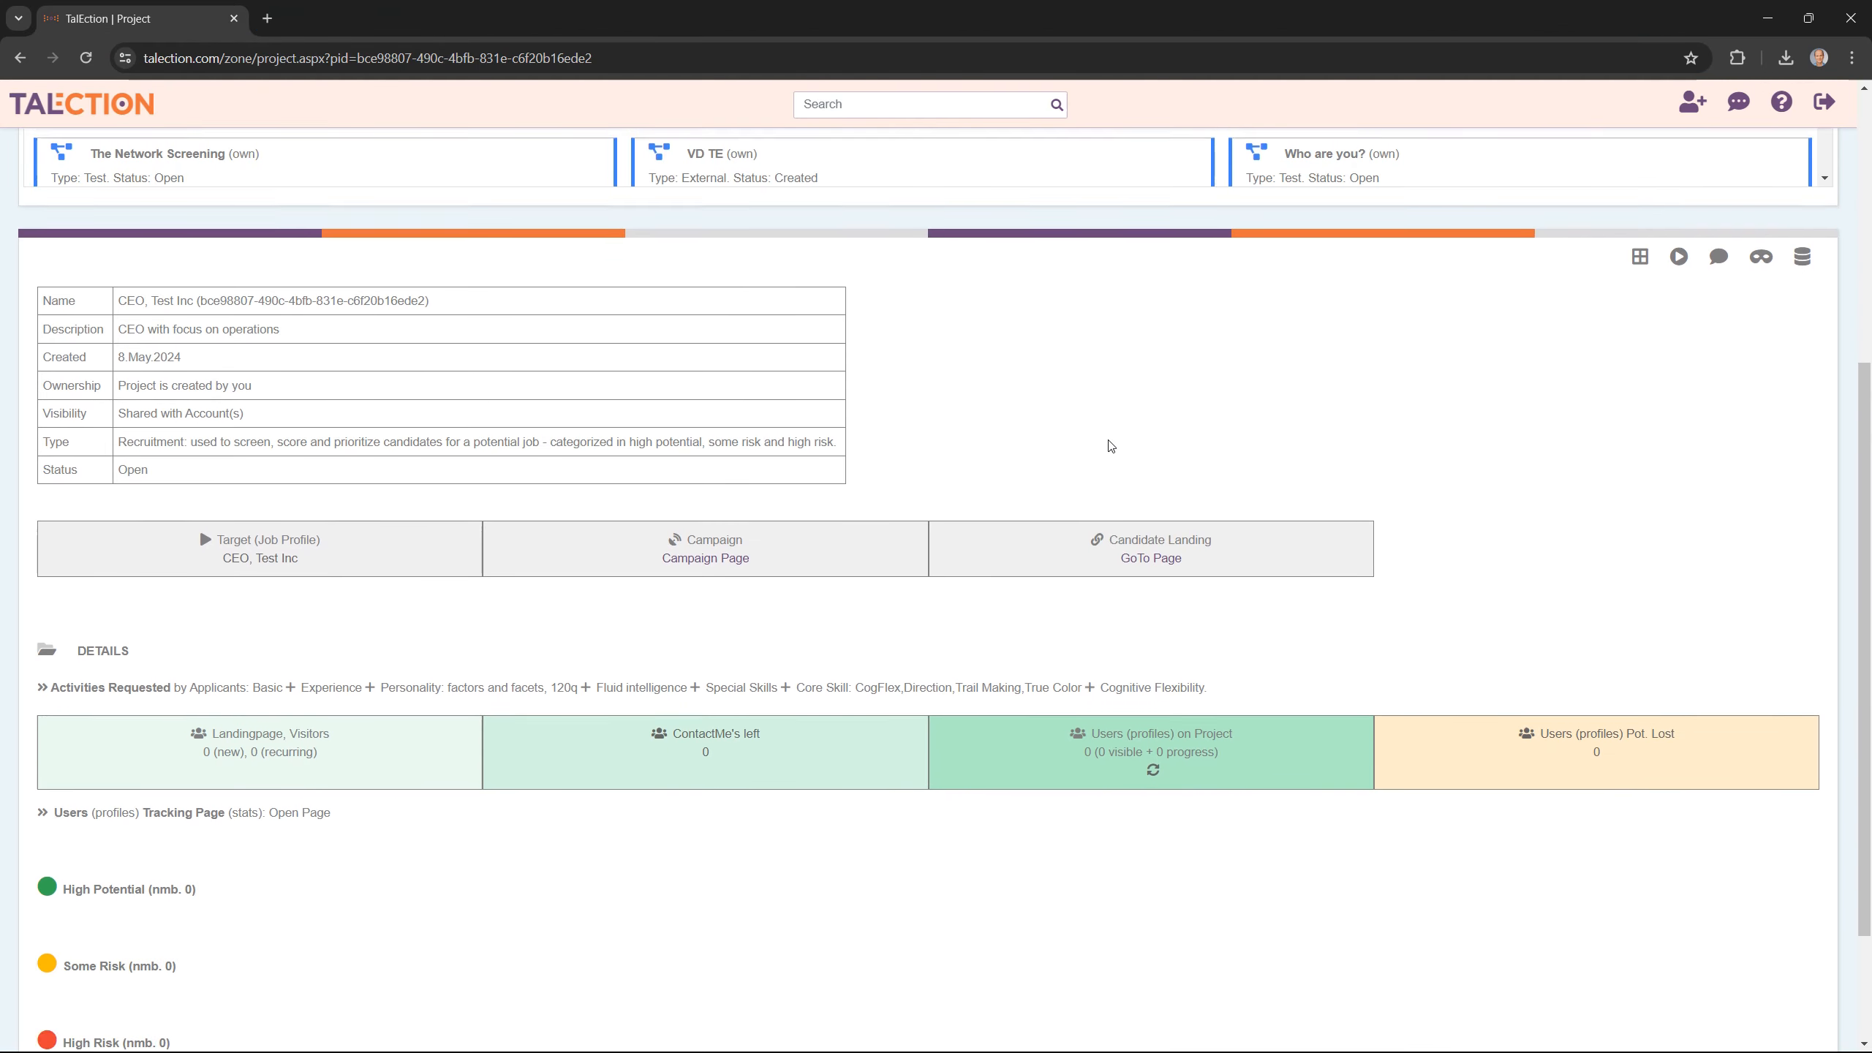
Examine the activities requested from applicants and the landing page visitor figures in the project's details.
scroll(1111, 446, down, 2)
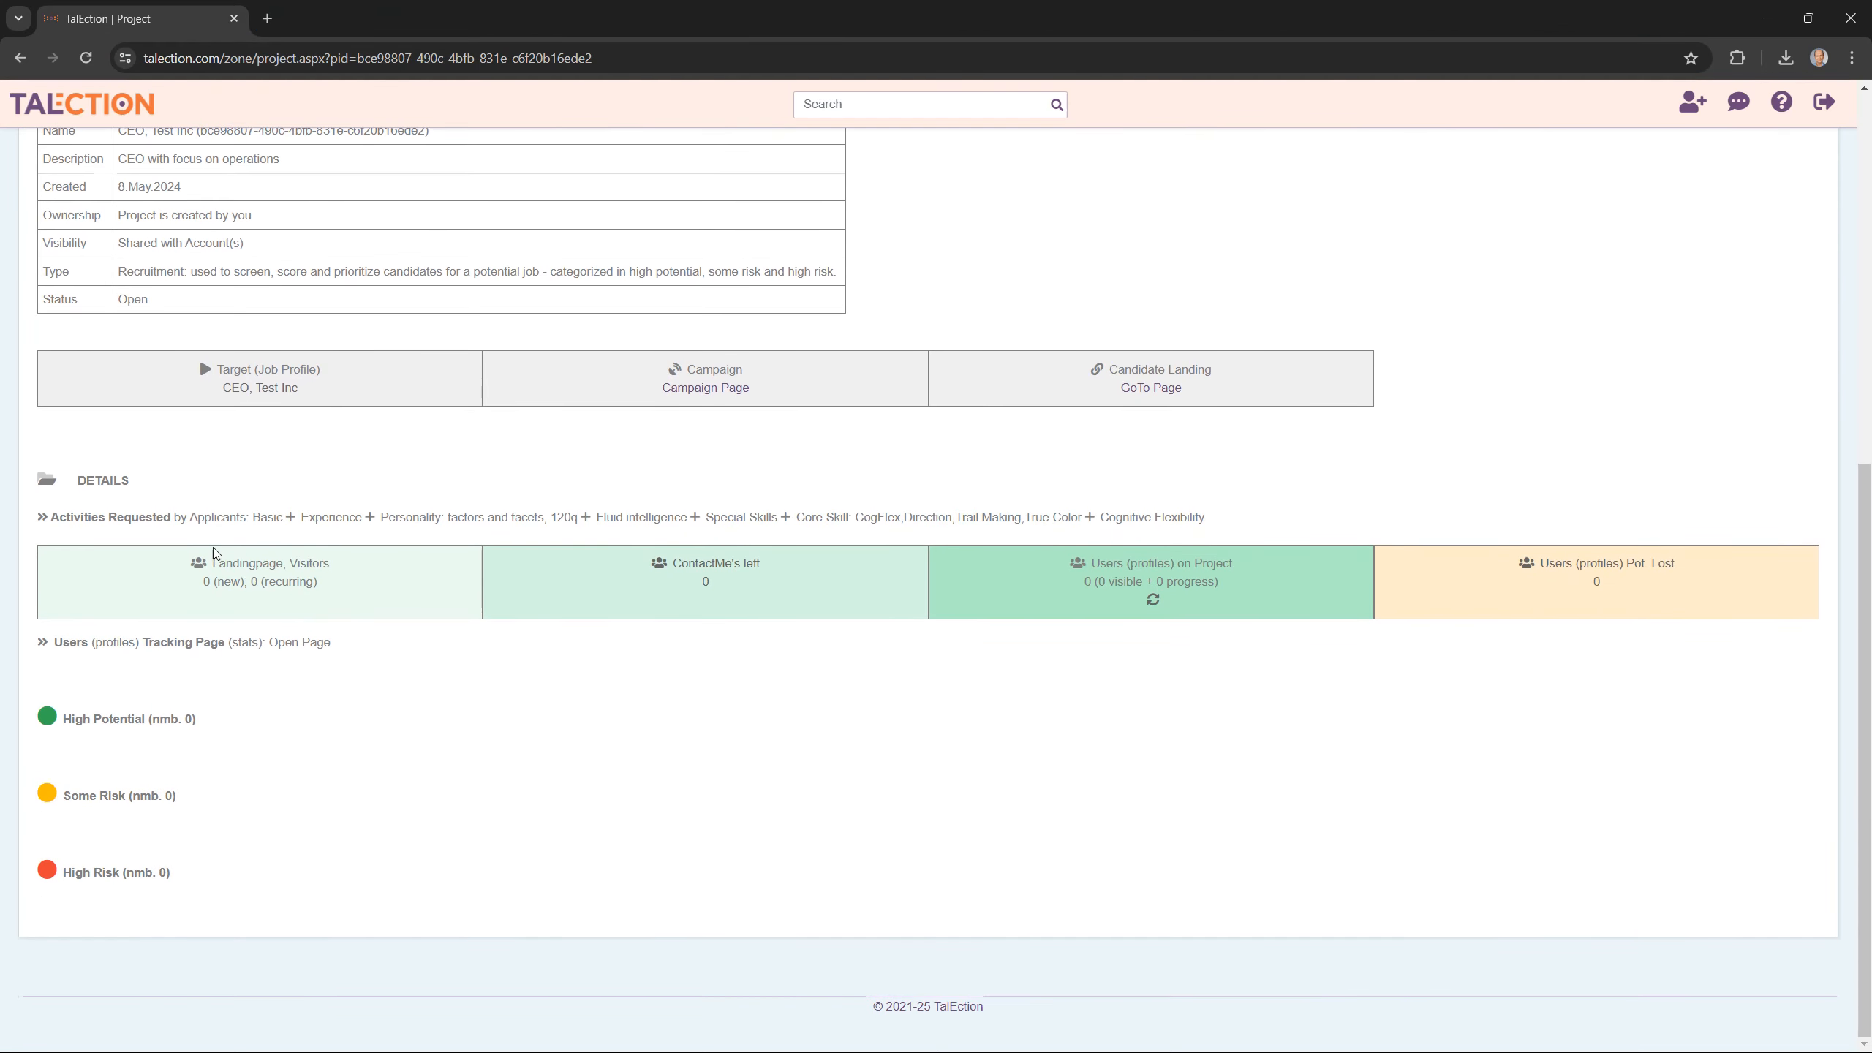
drag(49, 517, 184, 518)
click(1232, 519)
click(778, 672)
drag(343, 589, 213, 563)
click(396, 664)
Reload the project page and check the updated counts of new and recurring landing page visitors.
click(86, 58)
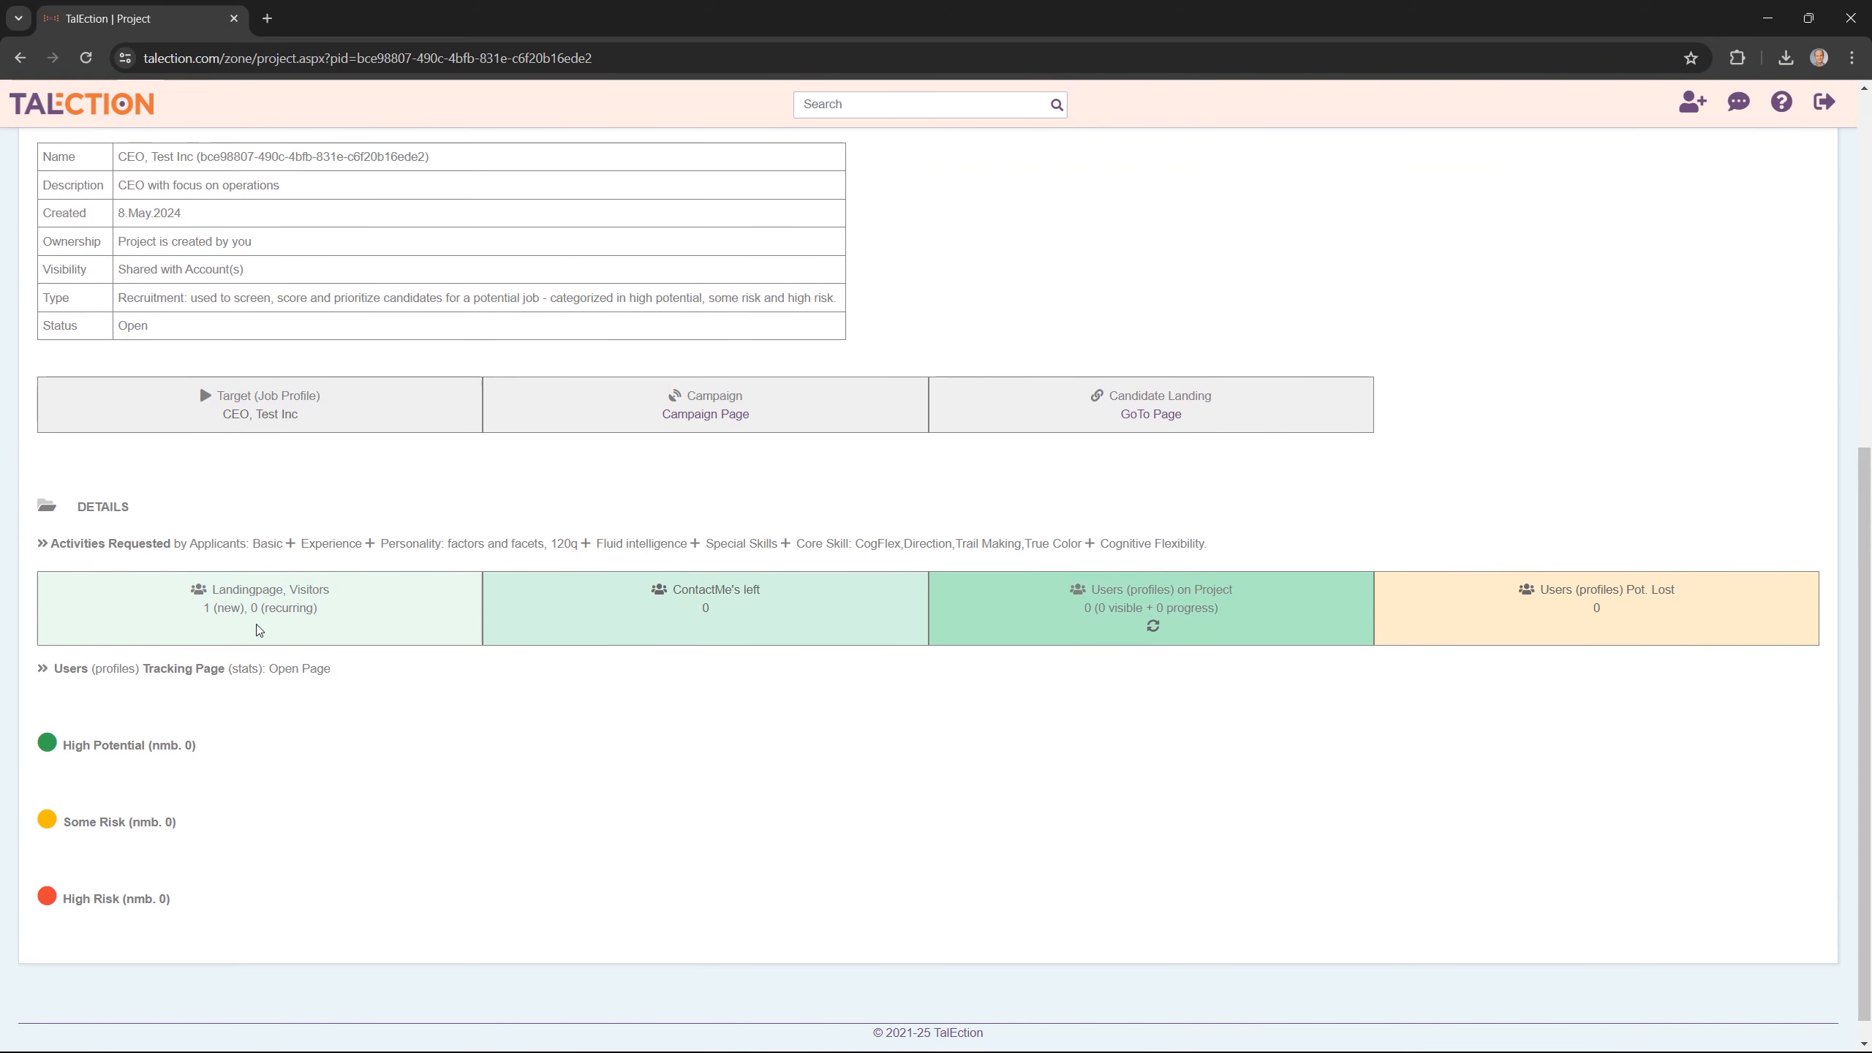
double_click(208, 608)
click(363, 619)
double_click(207, 611)
drag(324, 613, 207, 623)
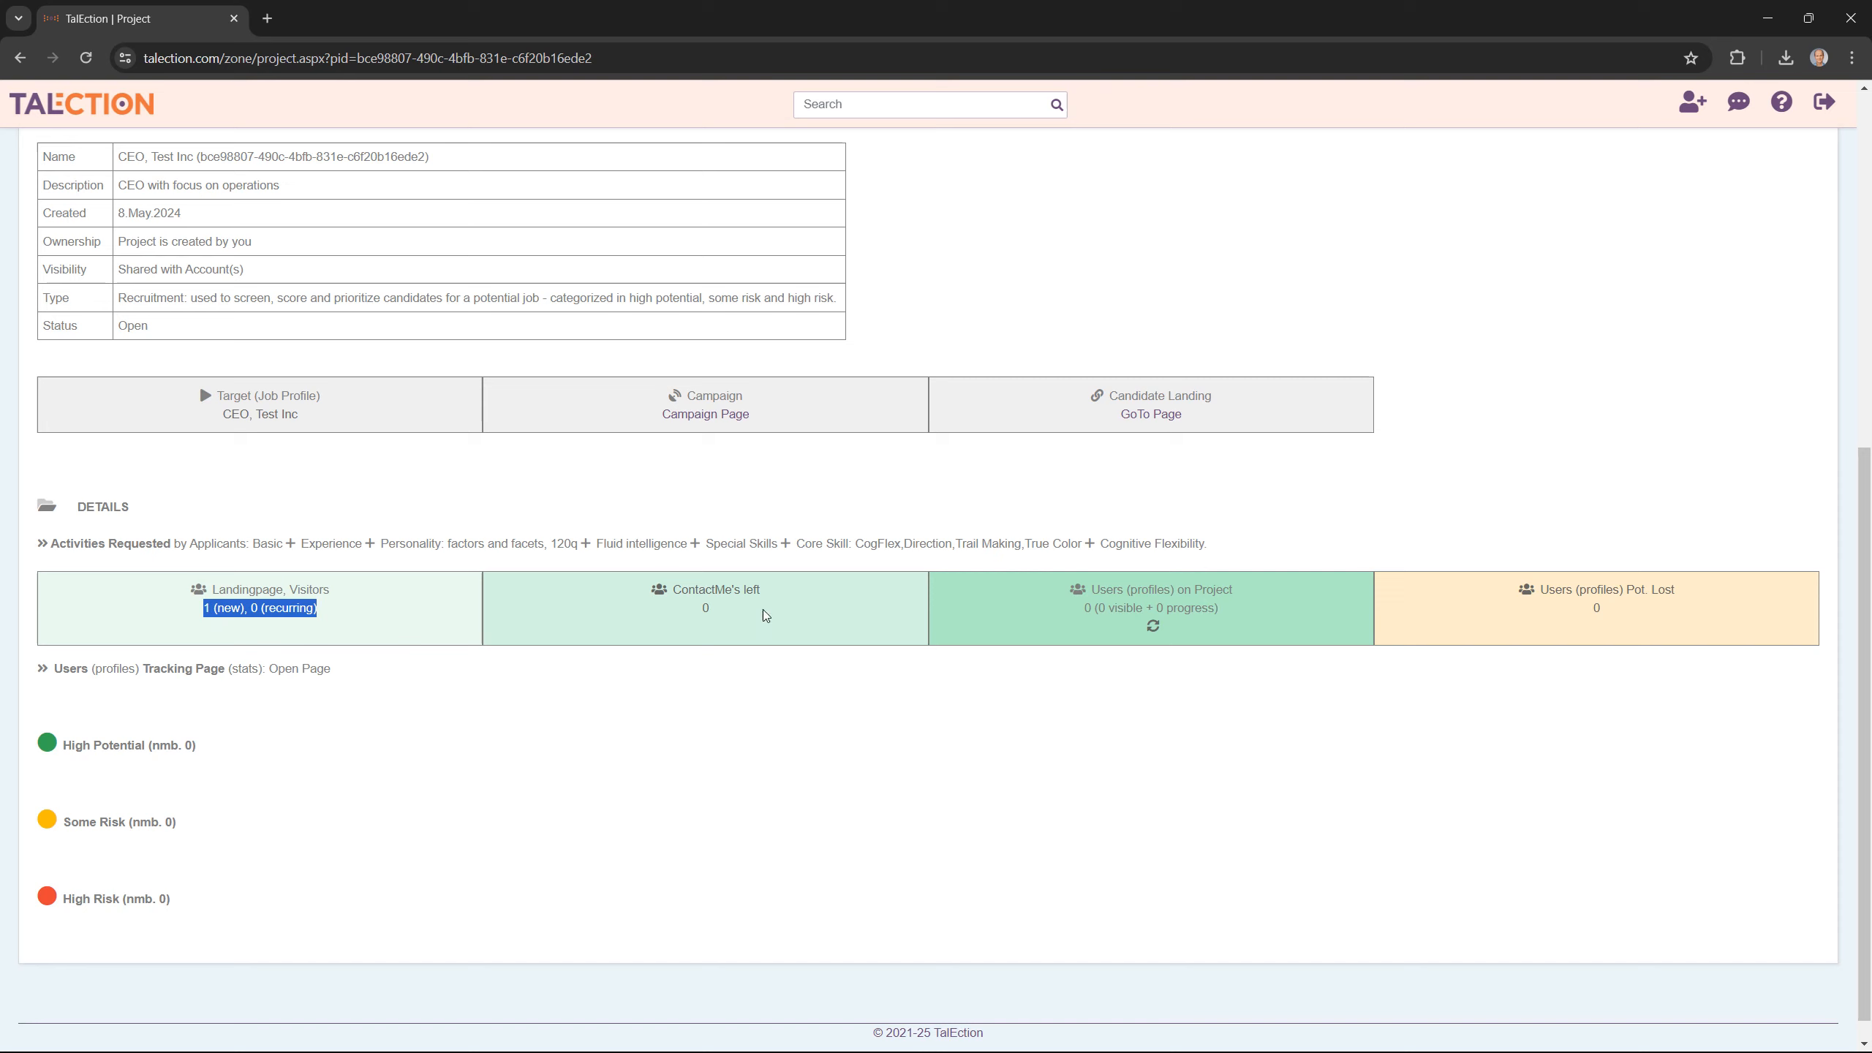
Check the ContactMe's left figure in the project's details and try to open its list.
click(733, 623)
triple_click(706, 606)
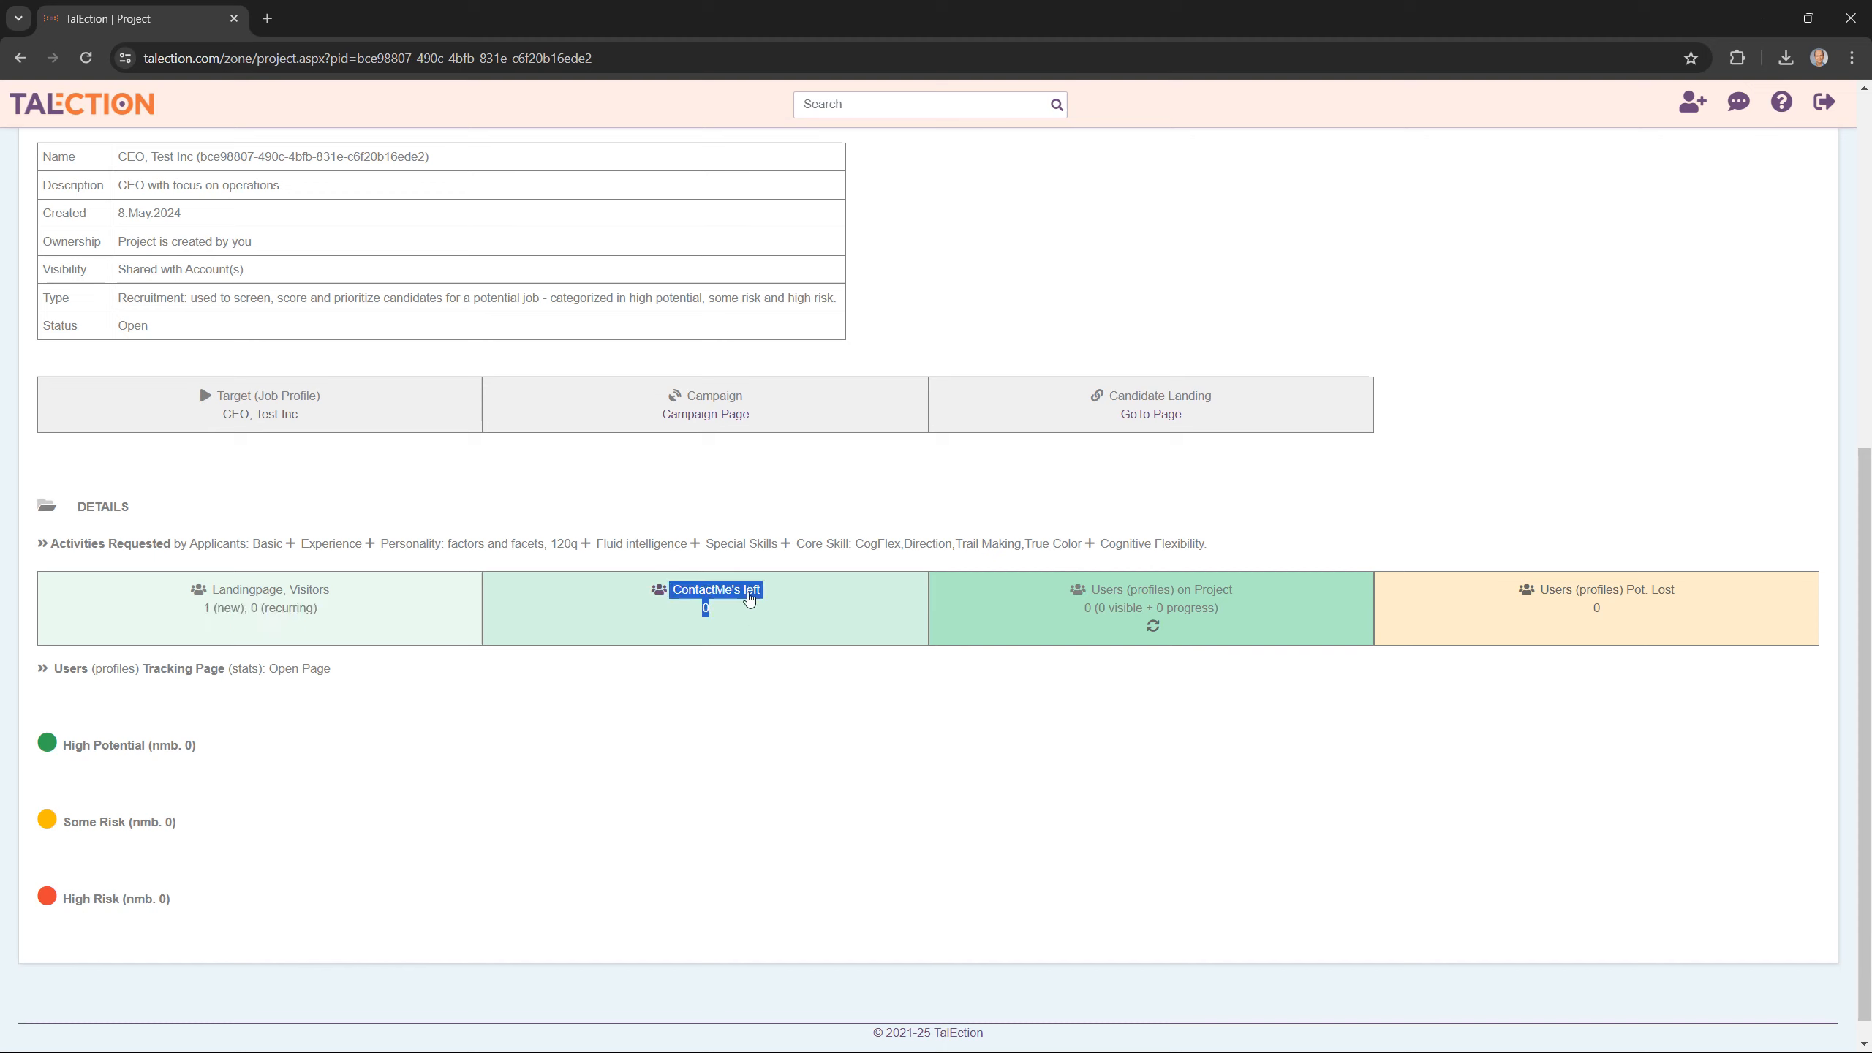
click(824, 601)
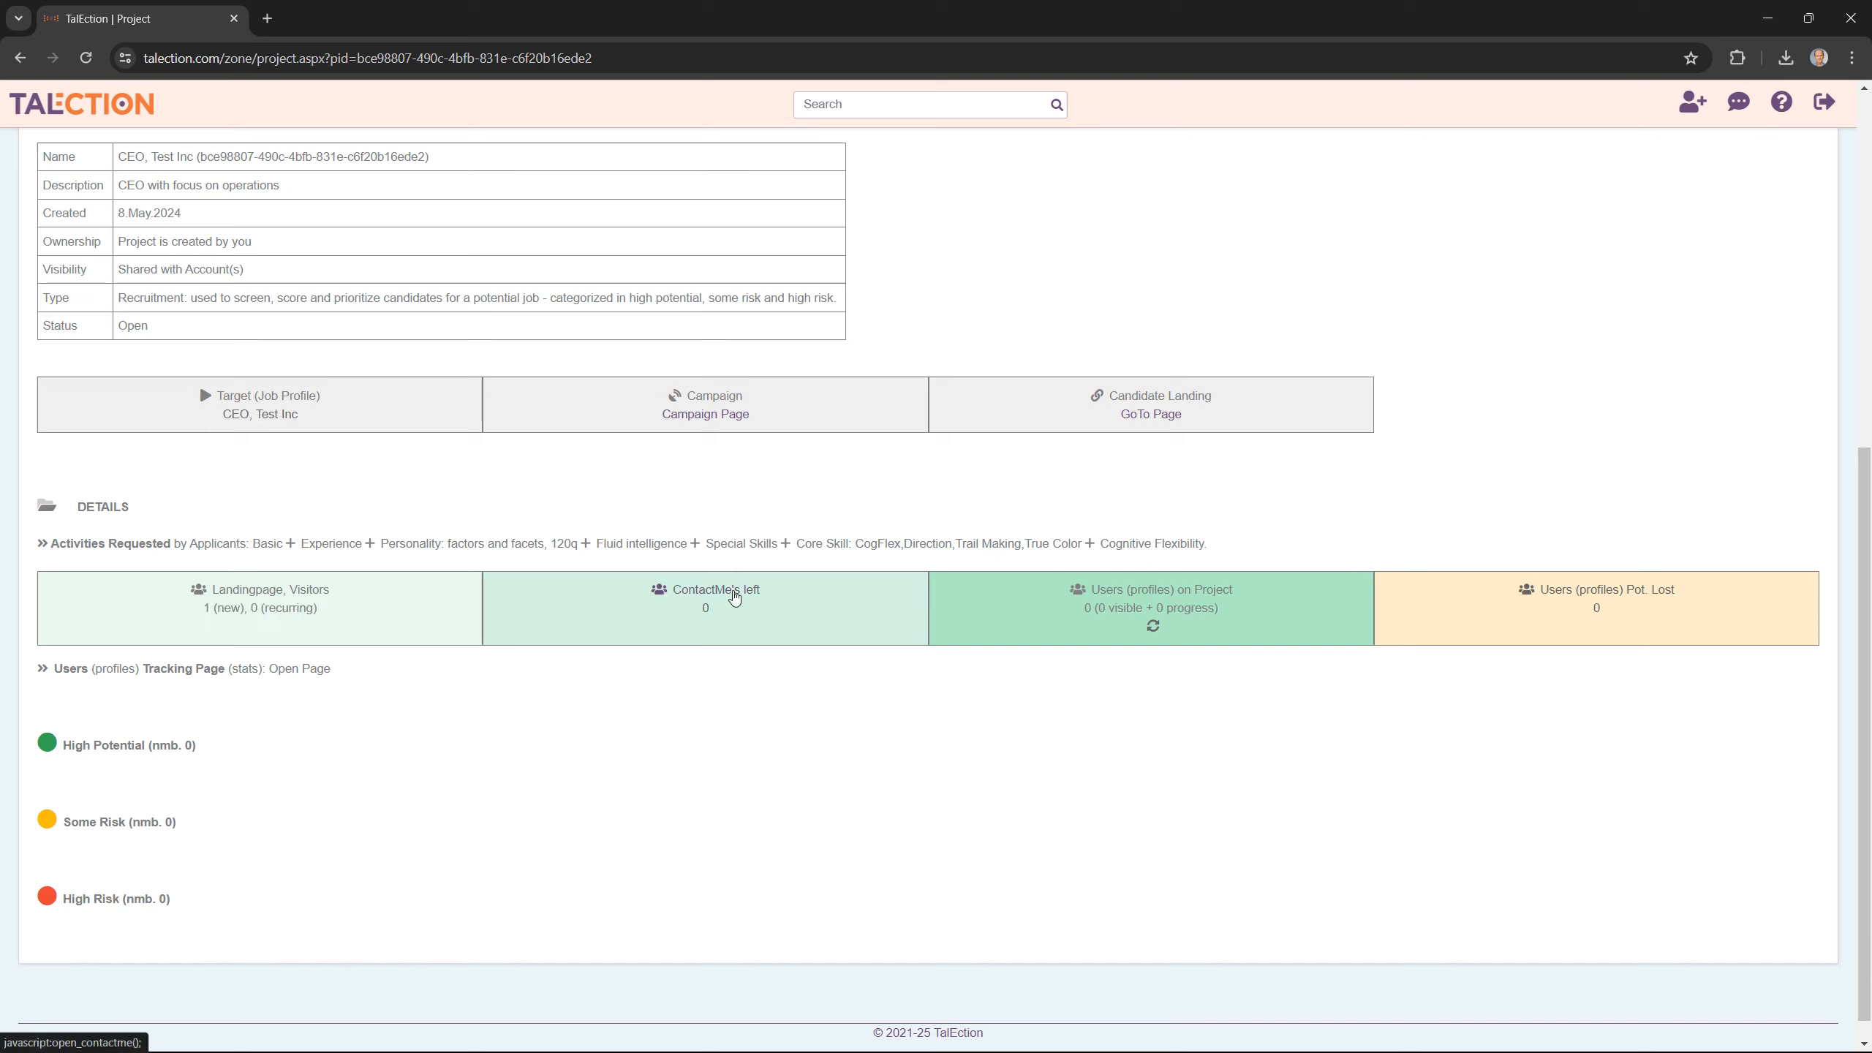
click(734, 597)
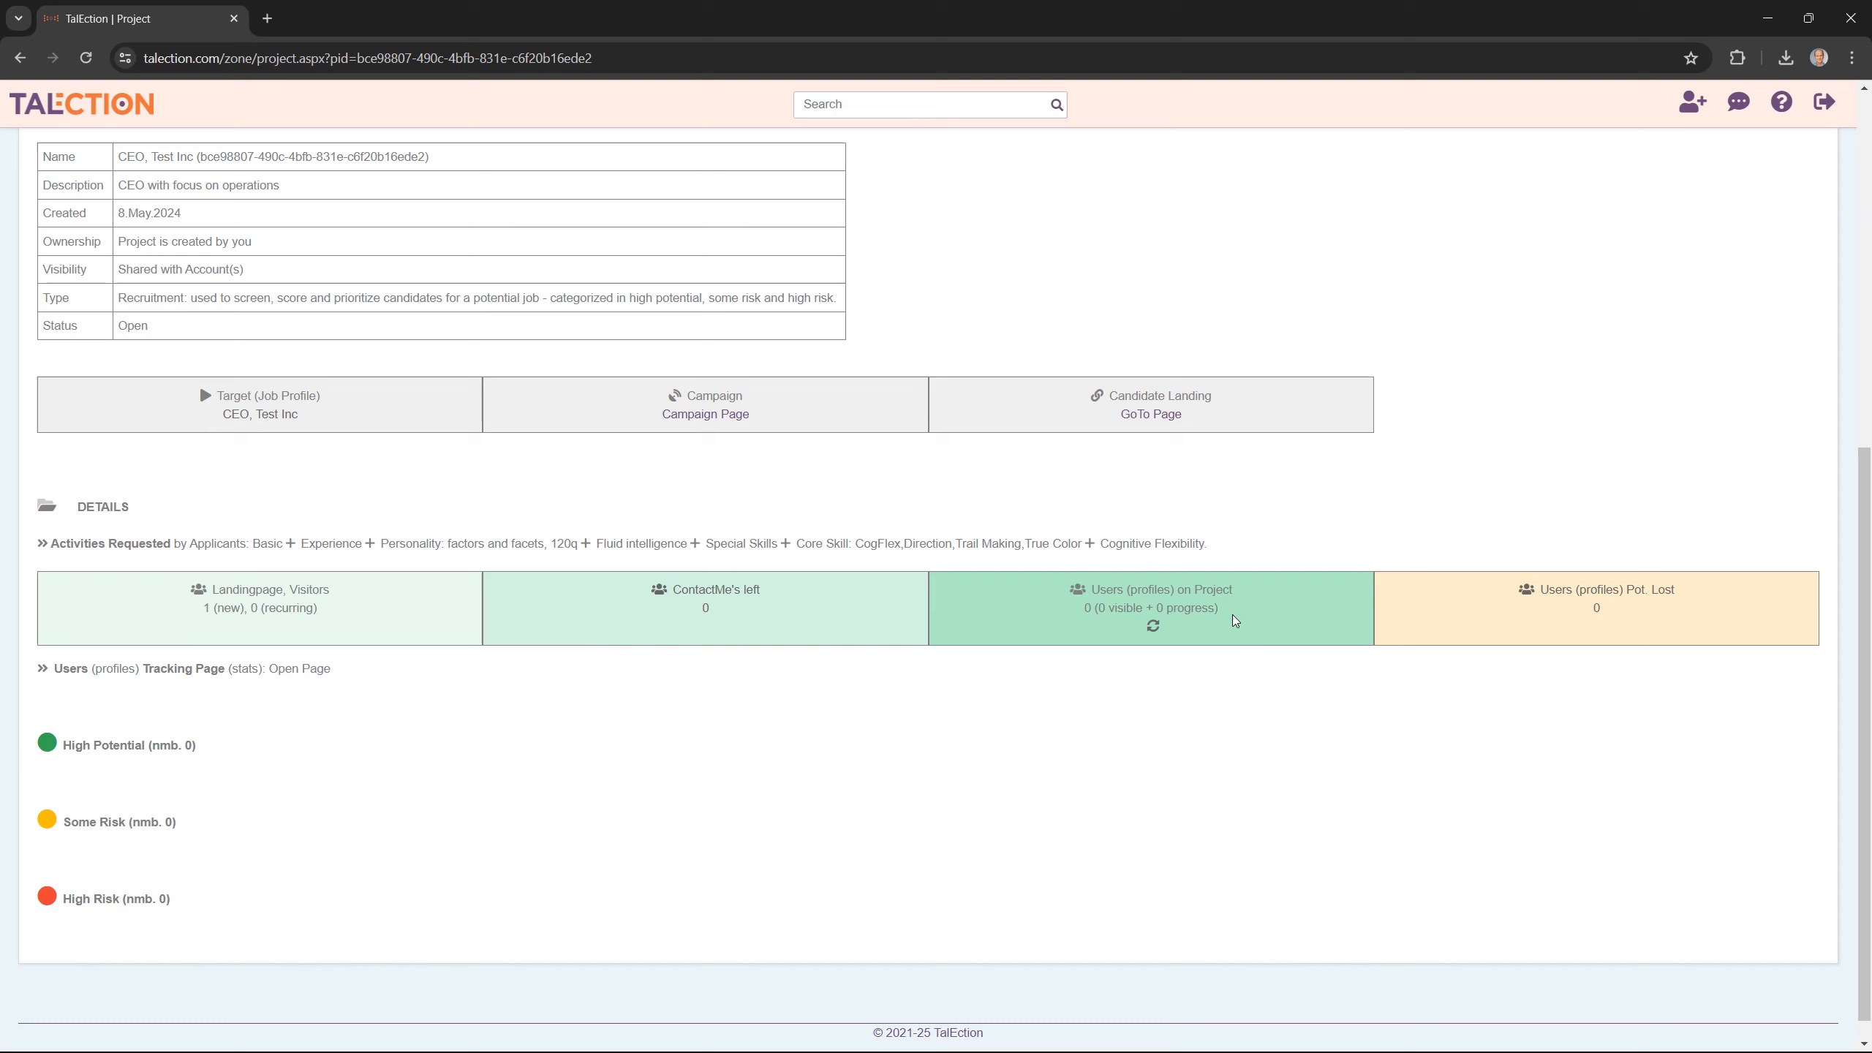
Check the figures for users on the project and potentially lost users, and try to open the lost users list.
drag(1234, 613, 1058, 588)
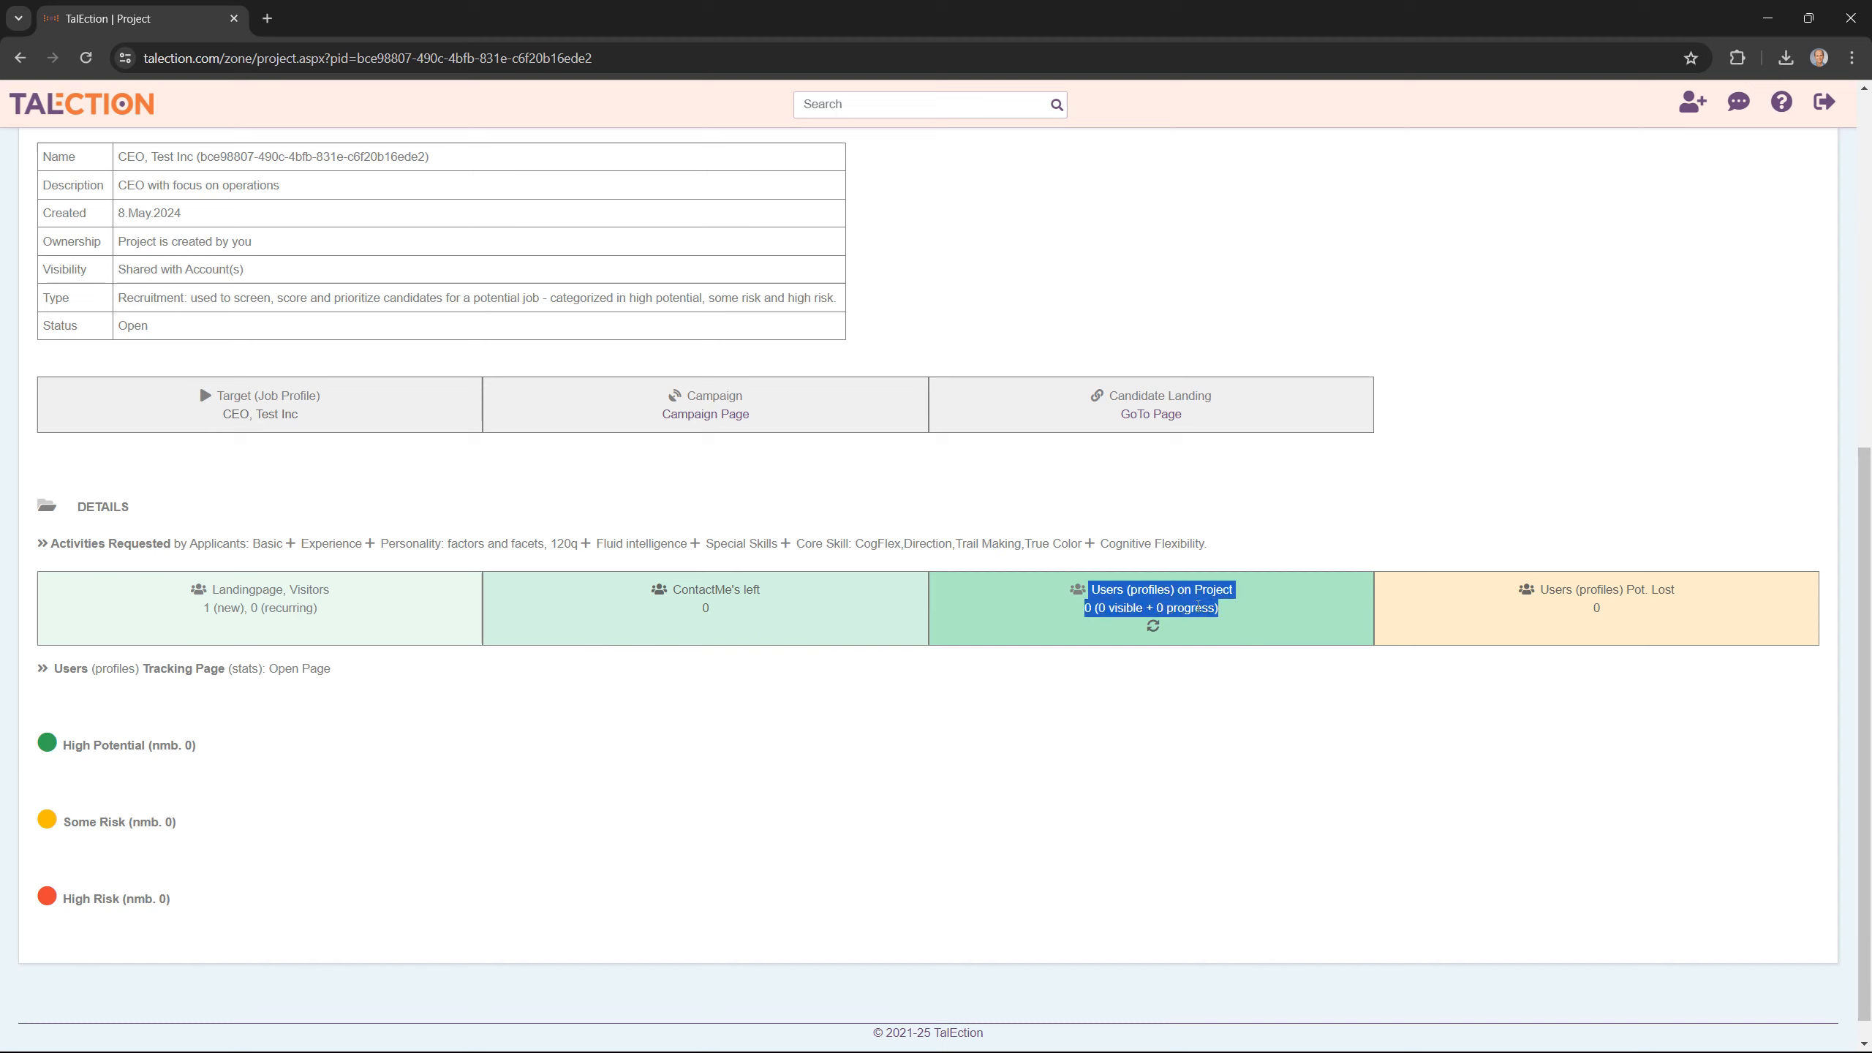
click(1250, 616)
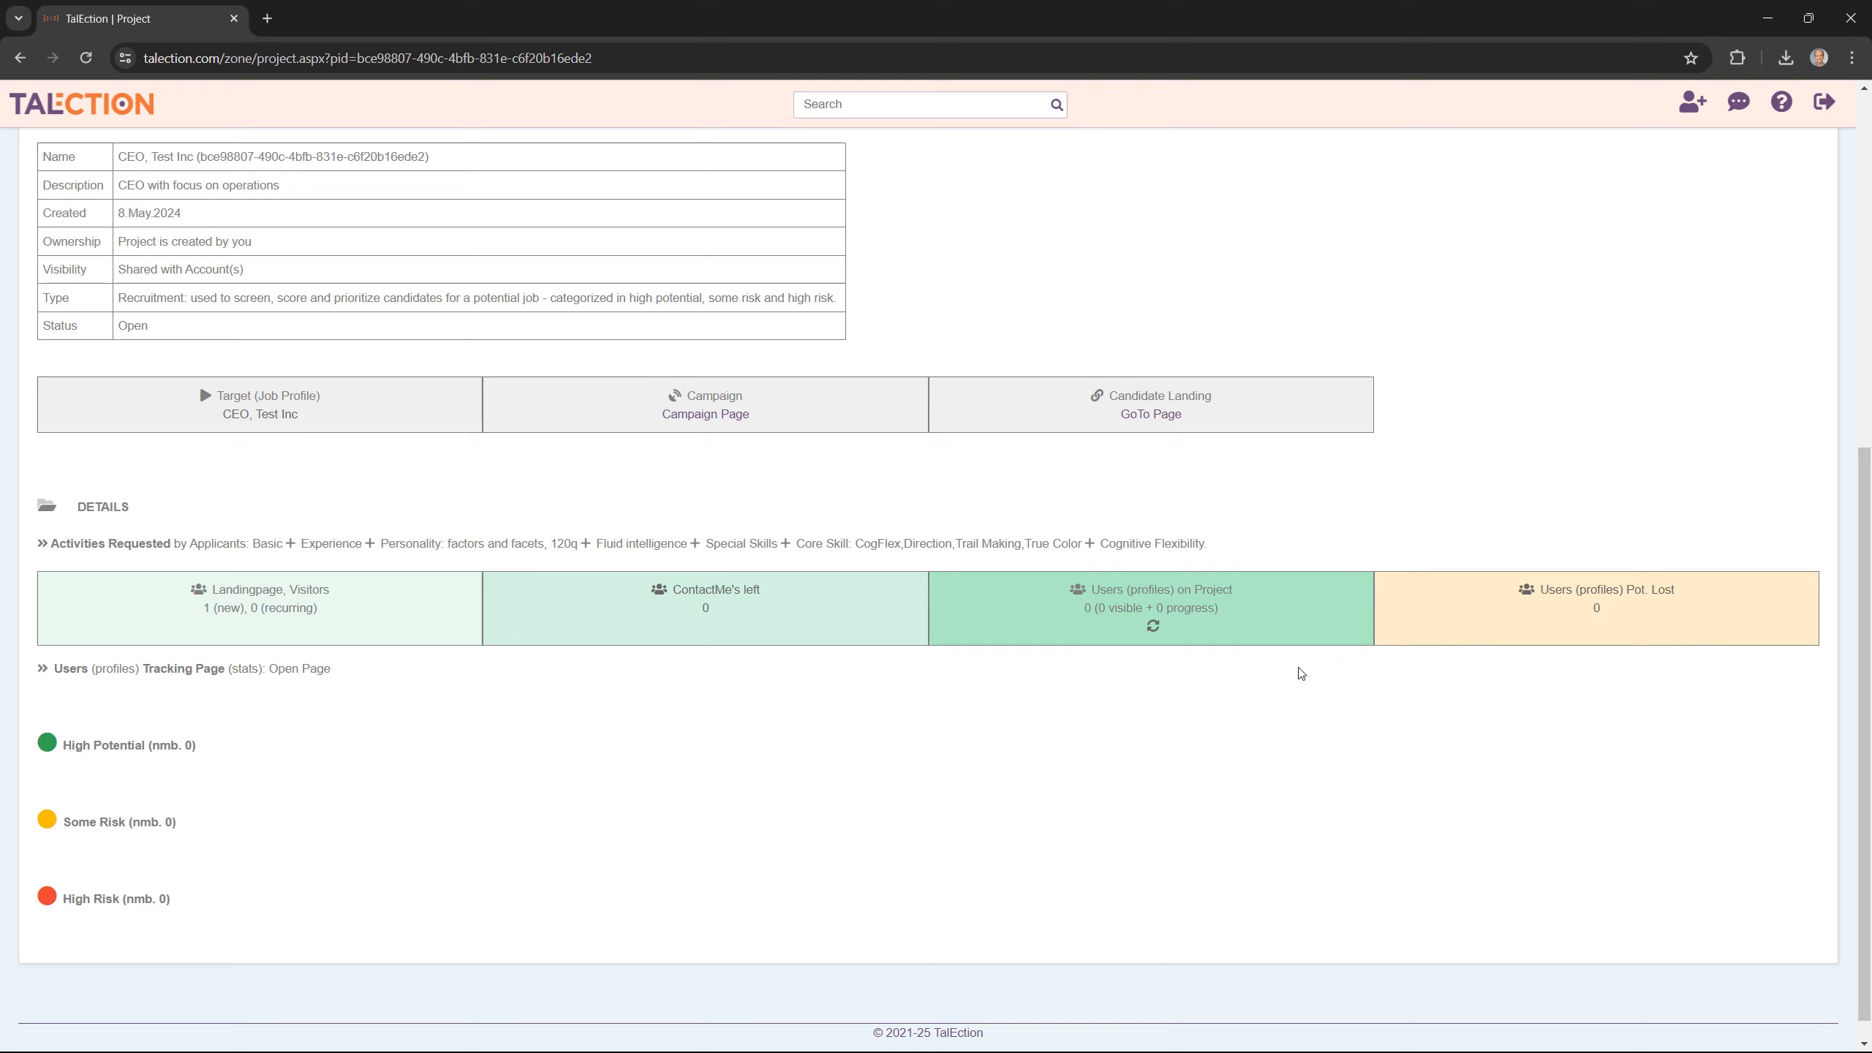
triple_click(1653, 623)
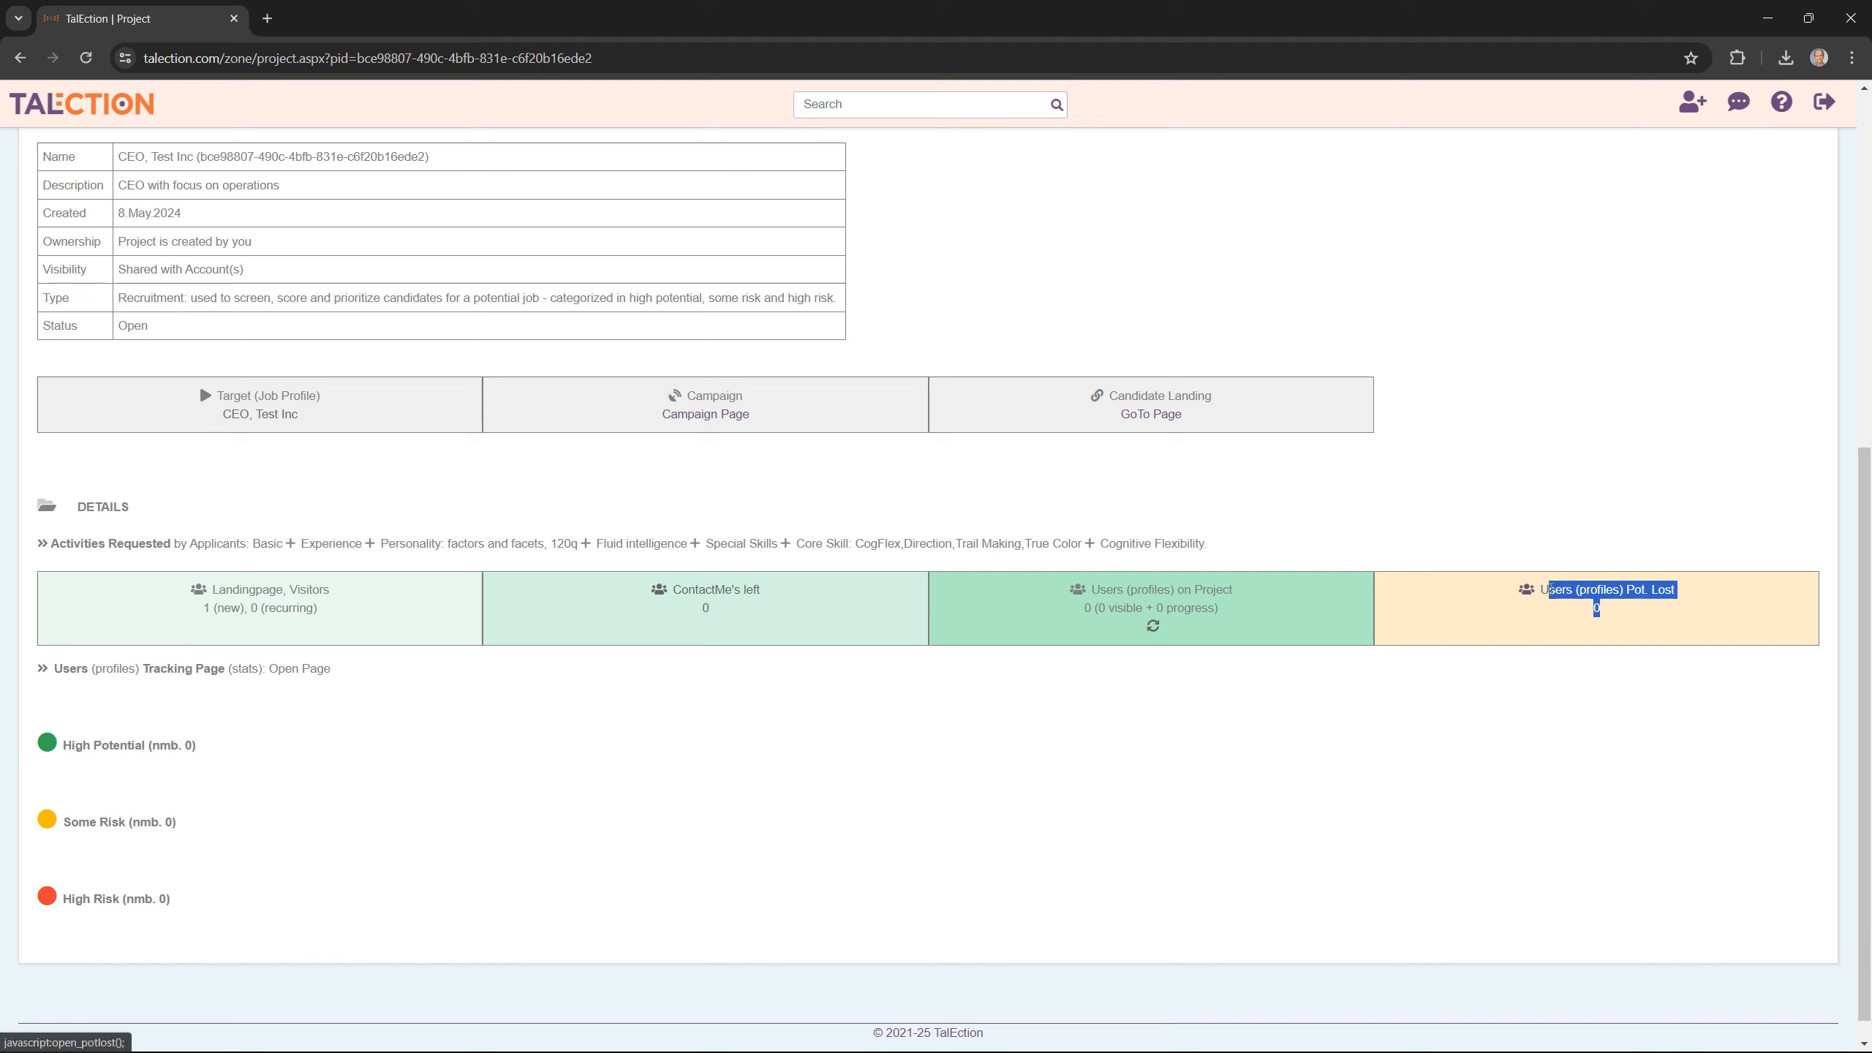
click(1682, 619)
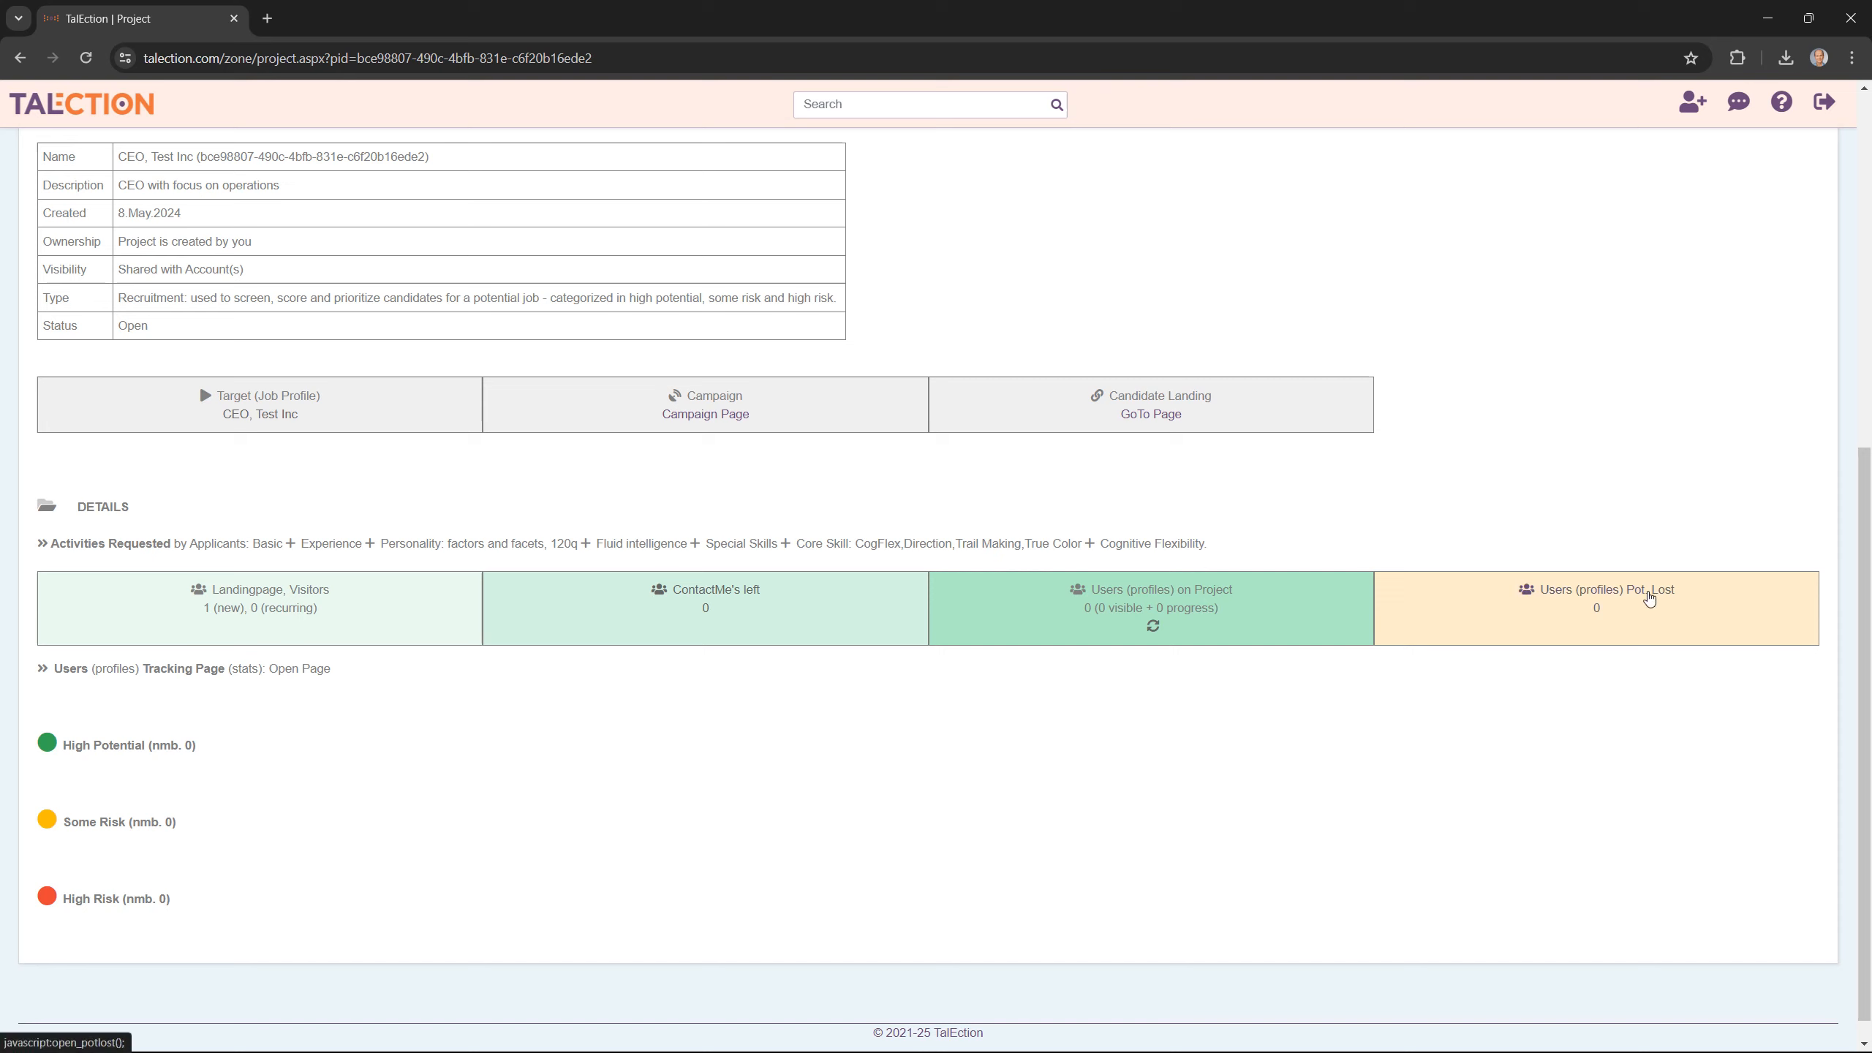
click(1649, 598)
Examine the High Potential, Some Risk and High Risk candidate categories and return to the account projects overview.
scroll(766, 788, down, 1)
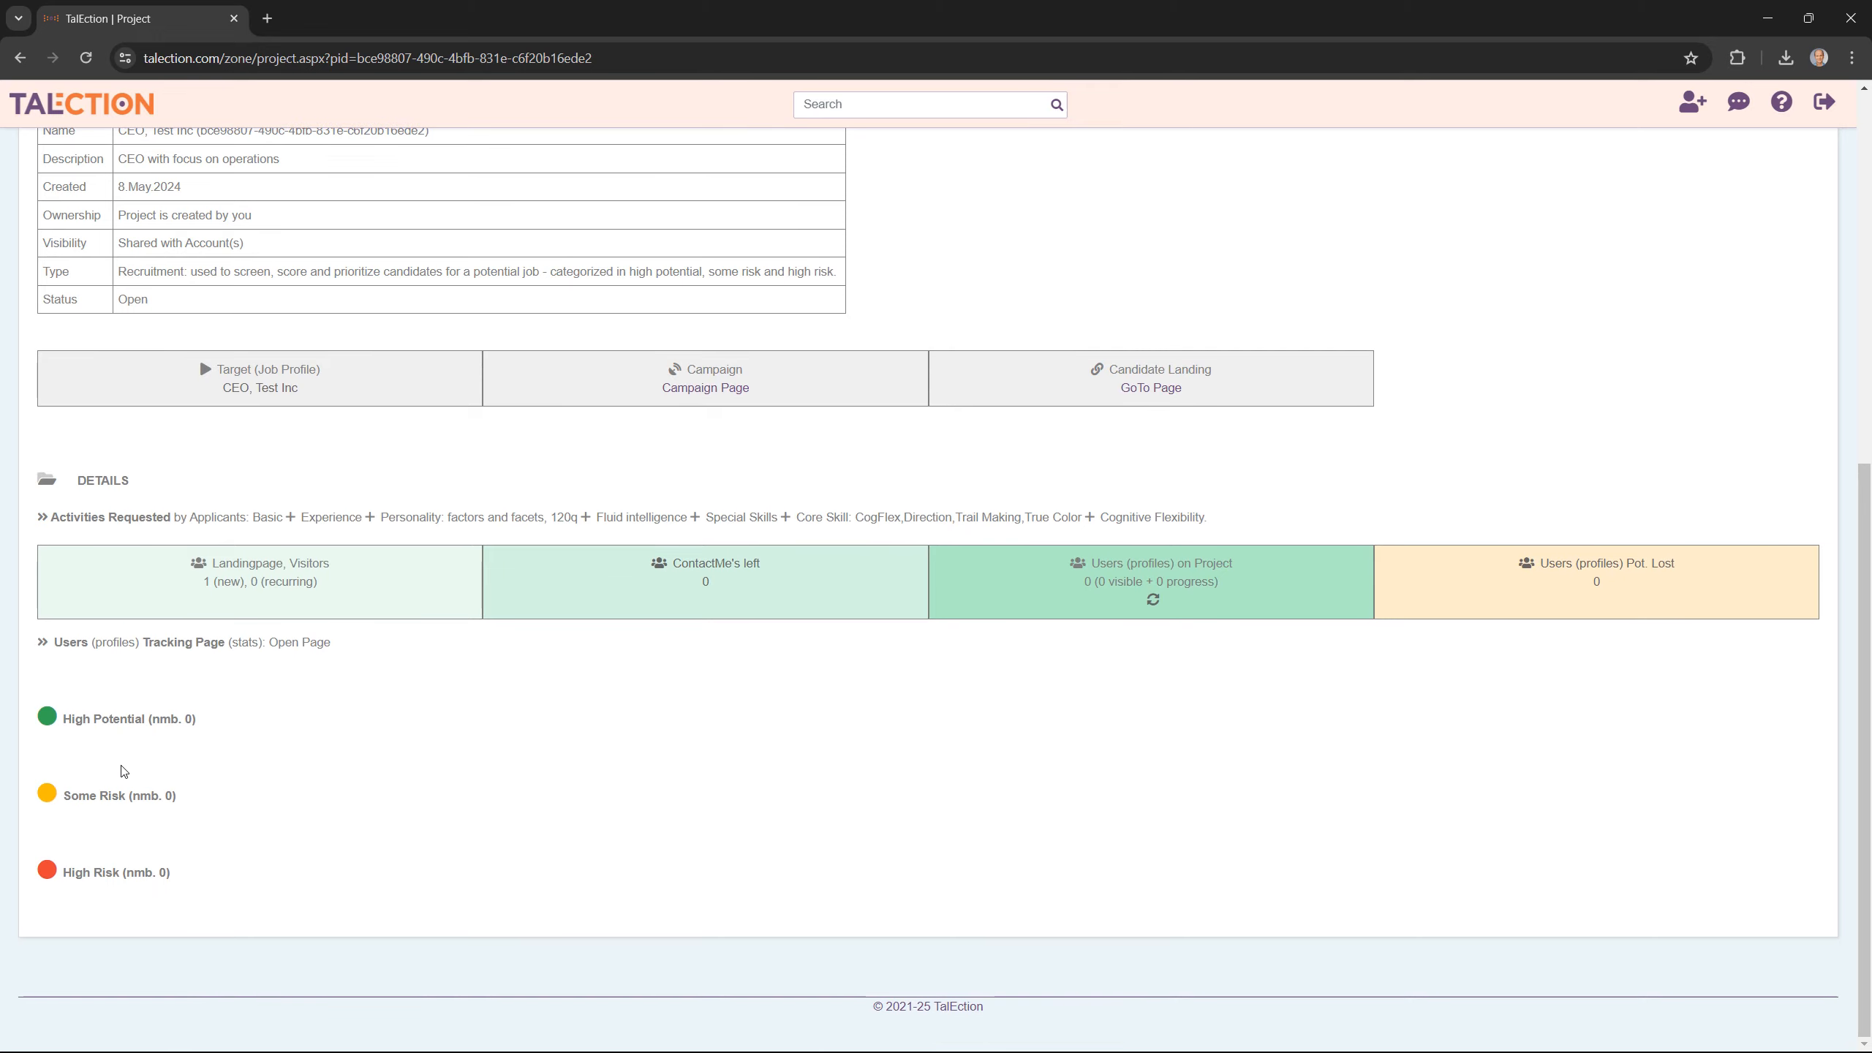
drag(205, 877, 42, 704)
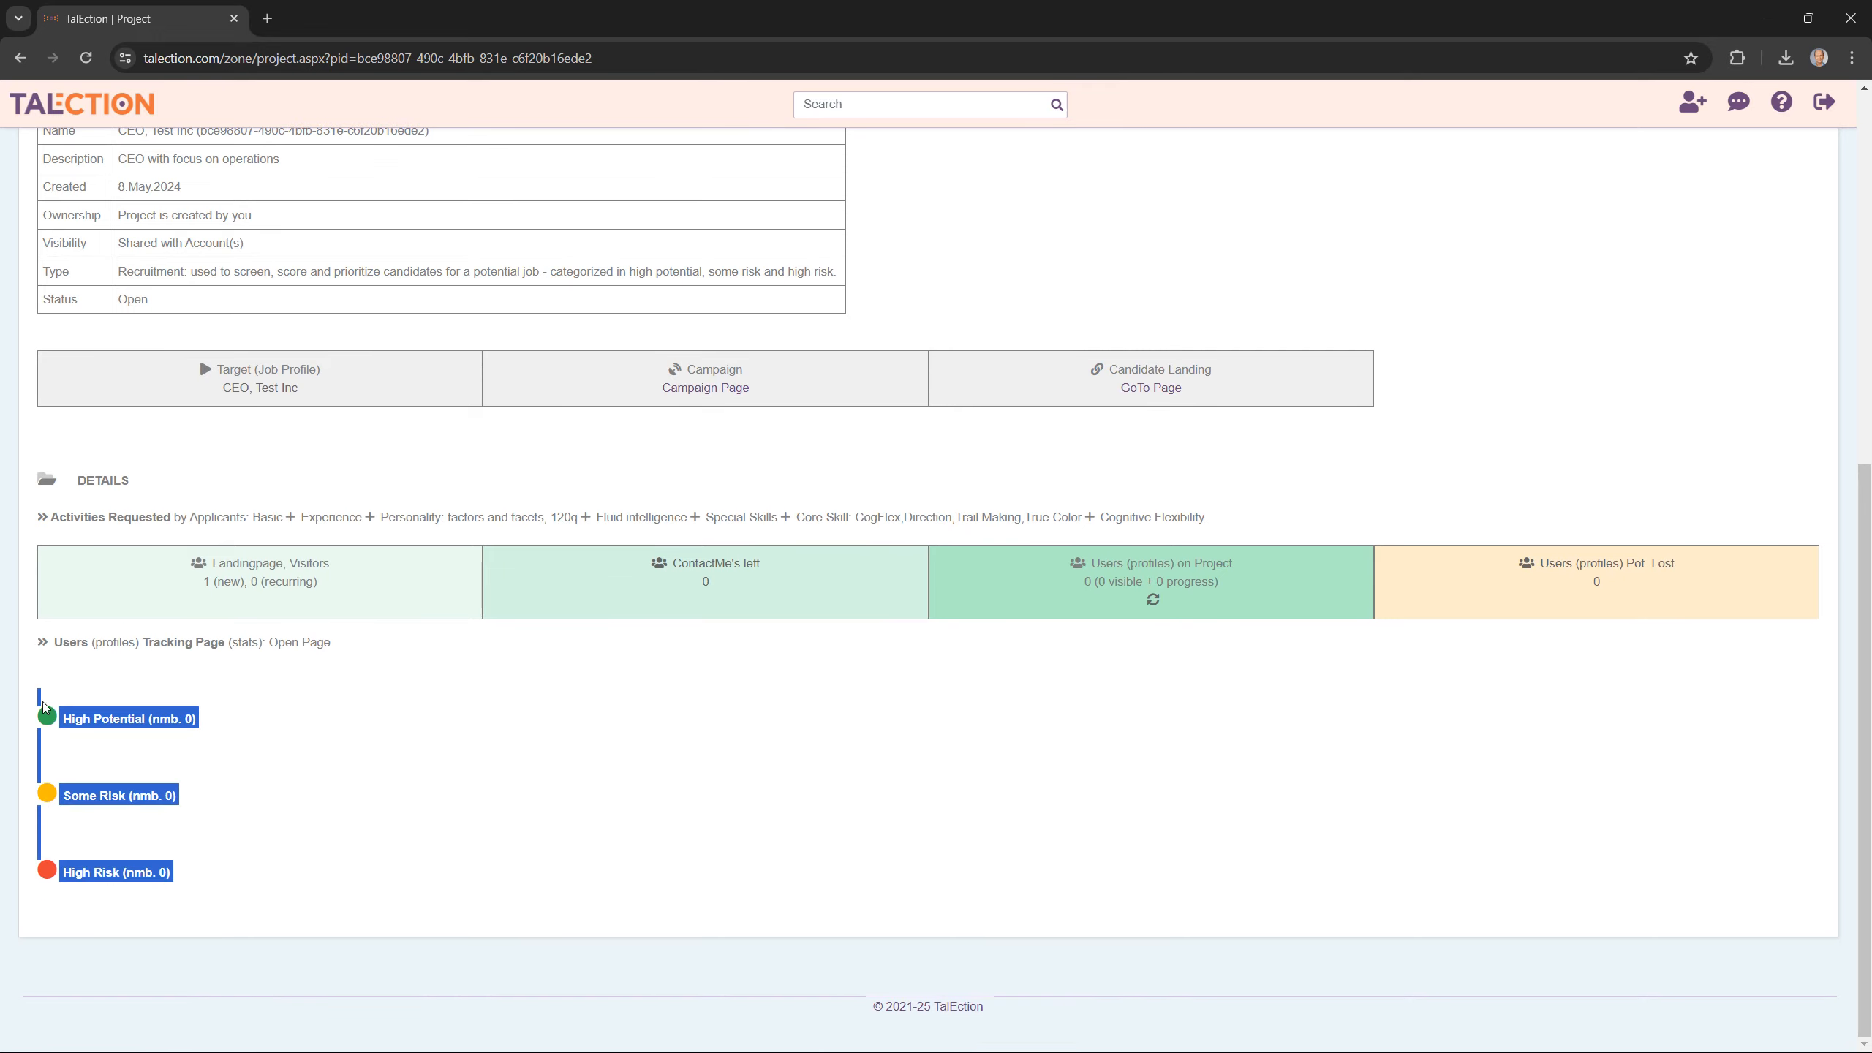
click(324, 713)
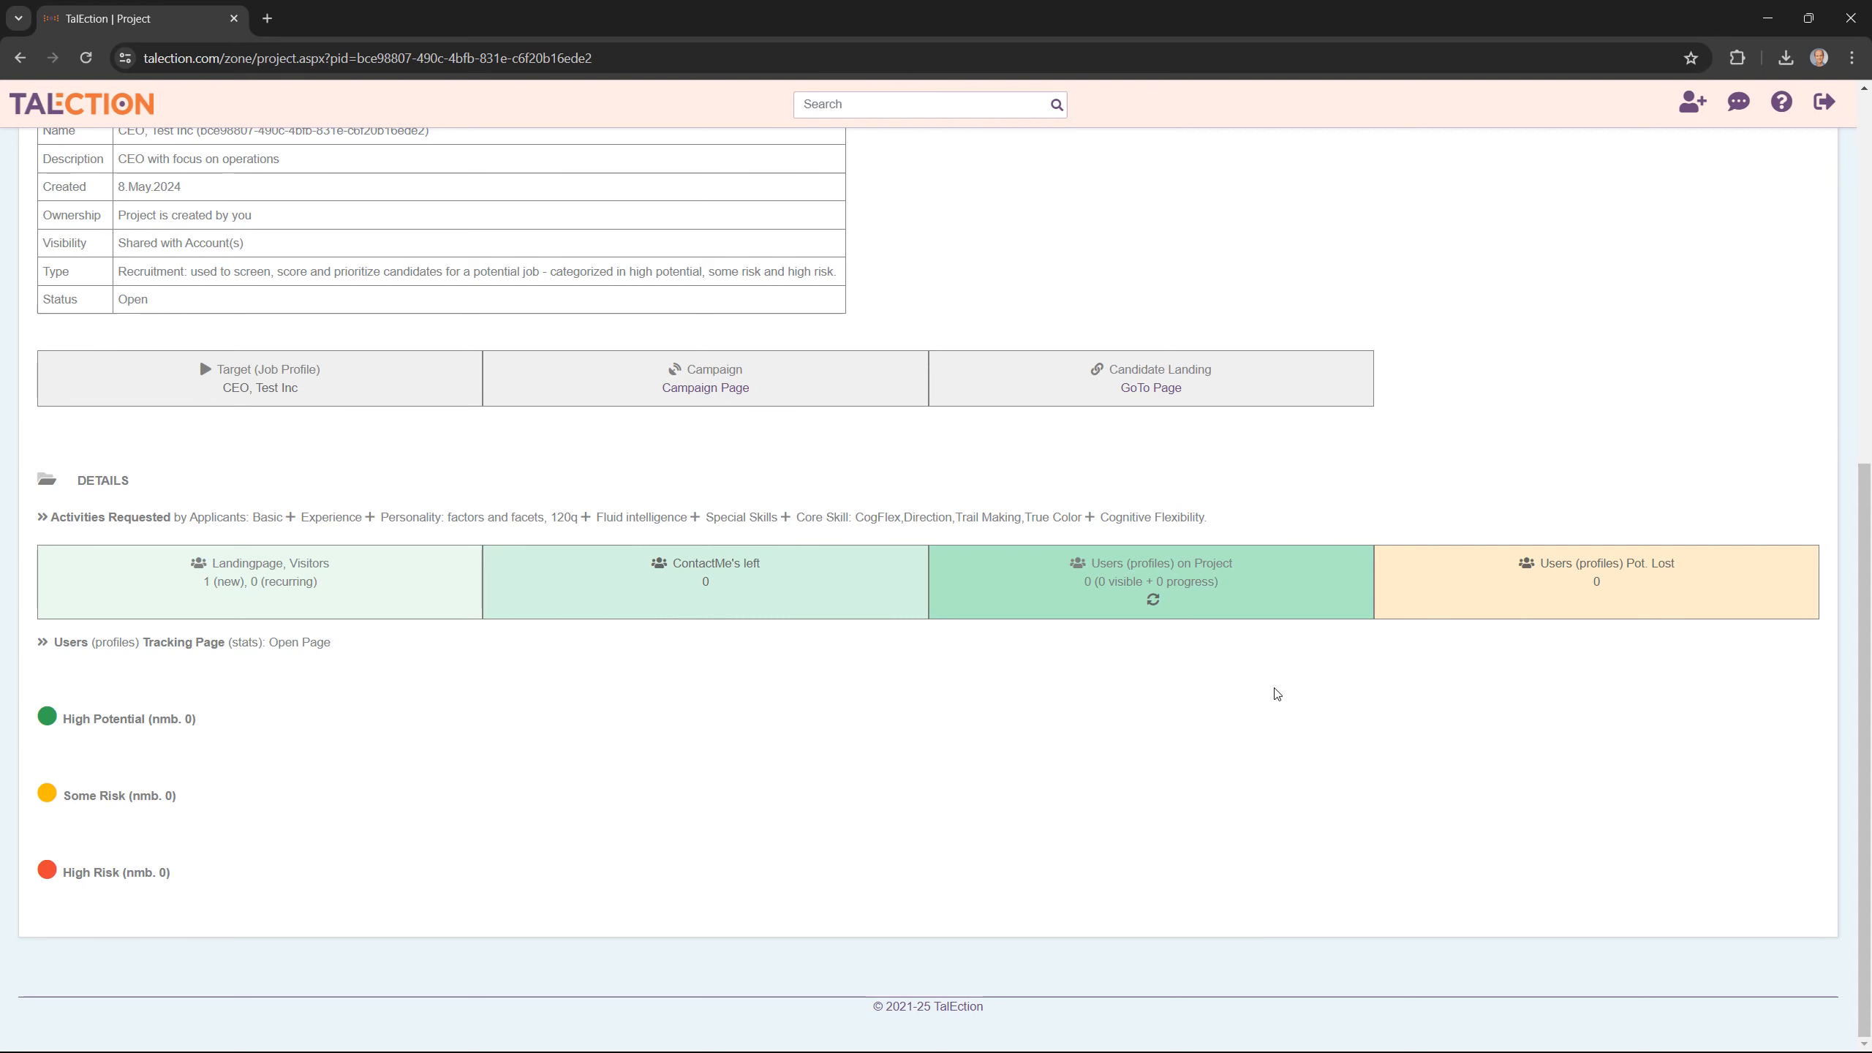
scroll(1234, 310, up, 6)
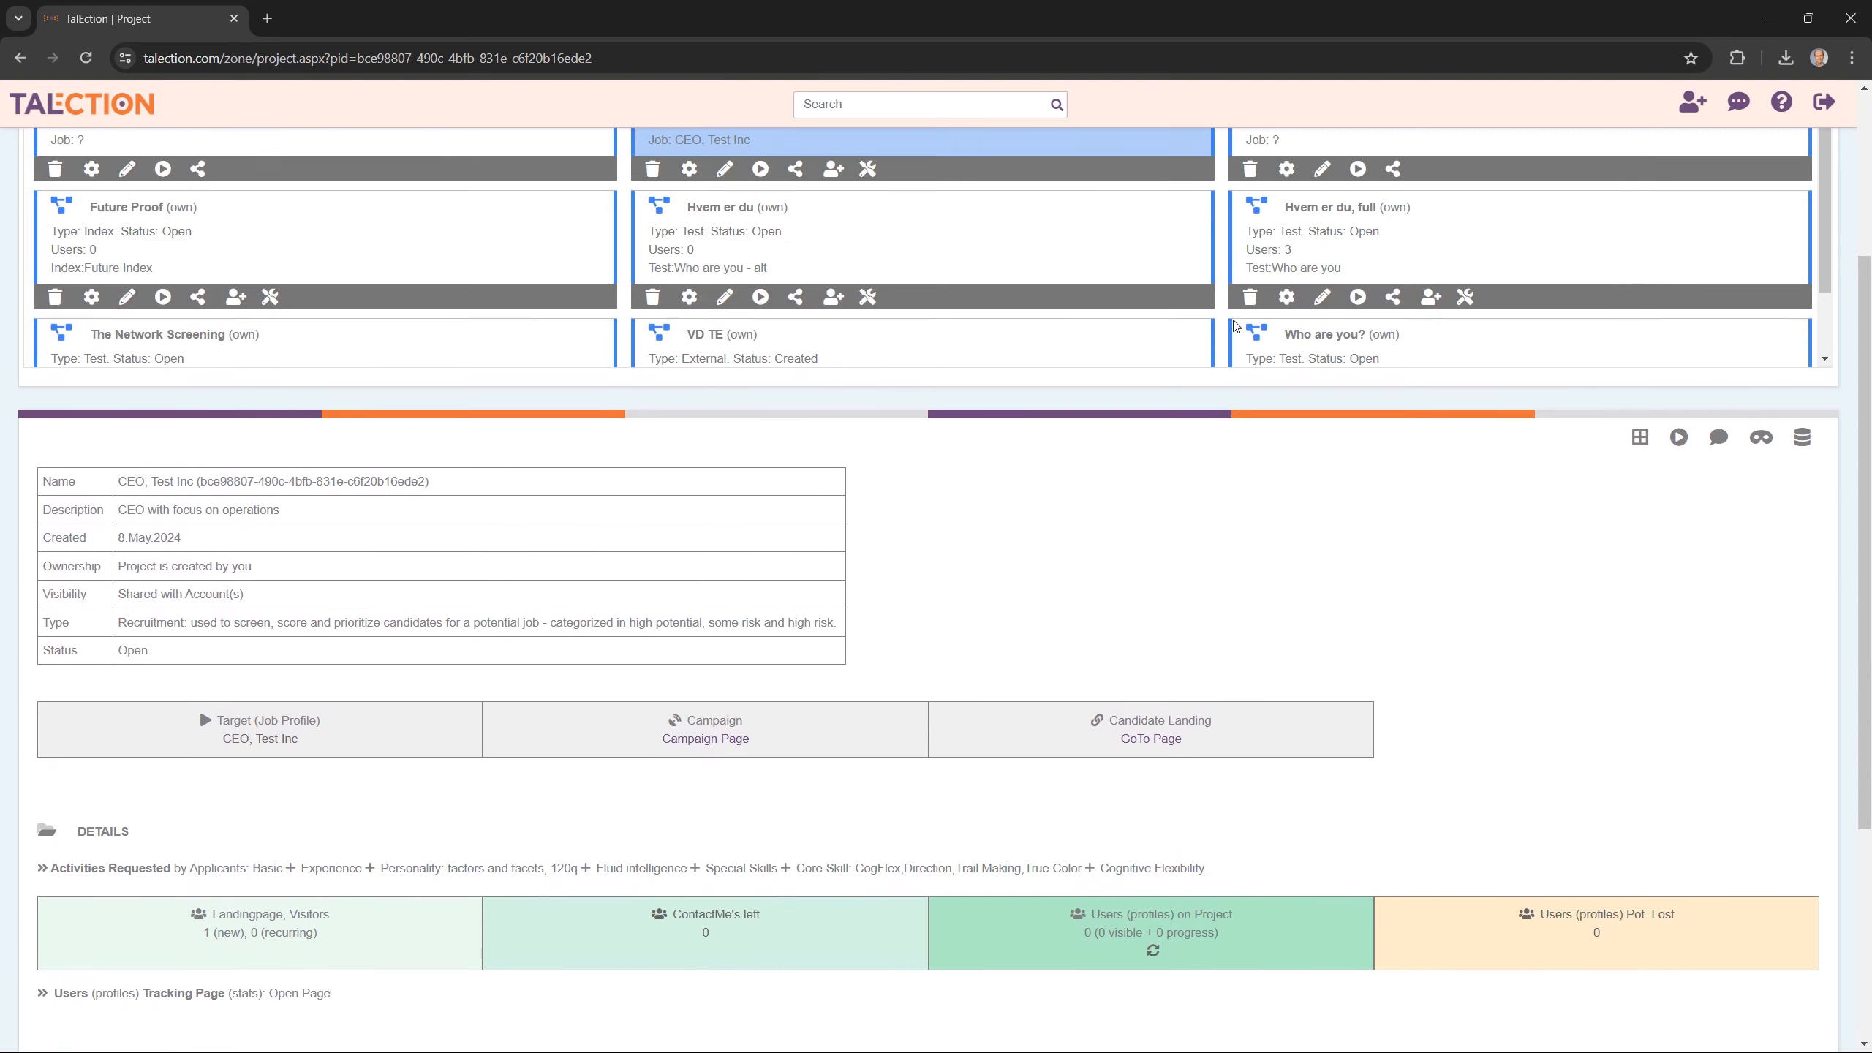
scroll(1234, 332, up, 2)
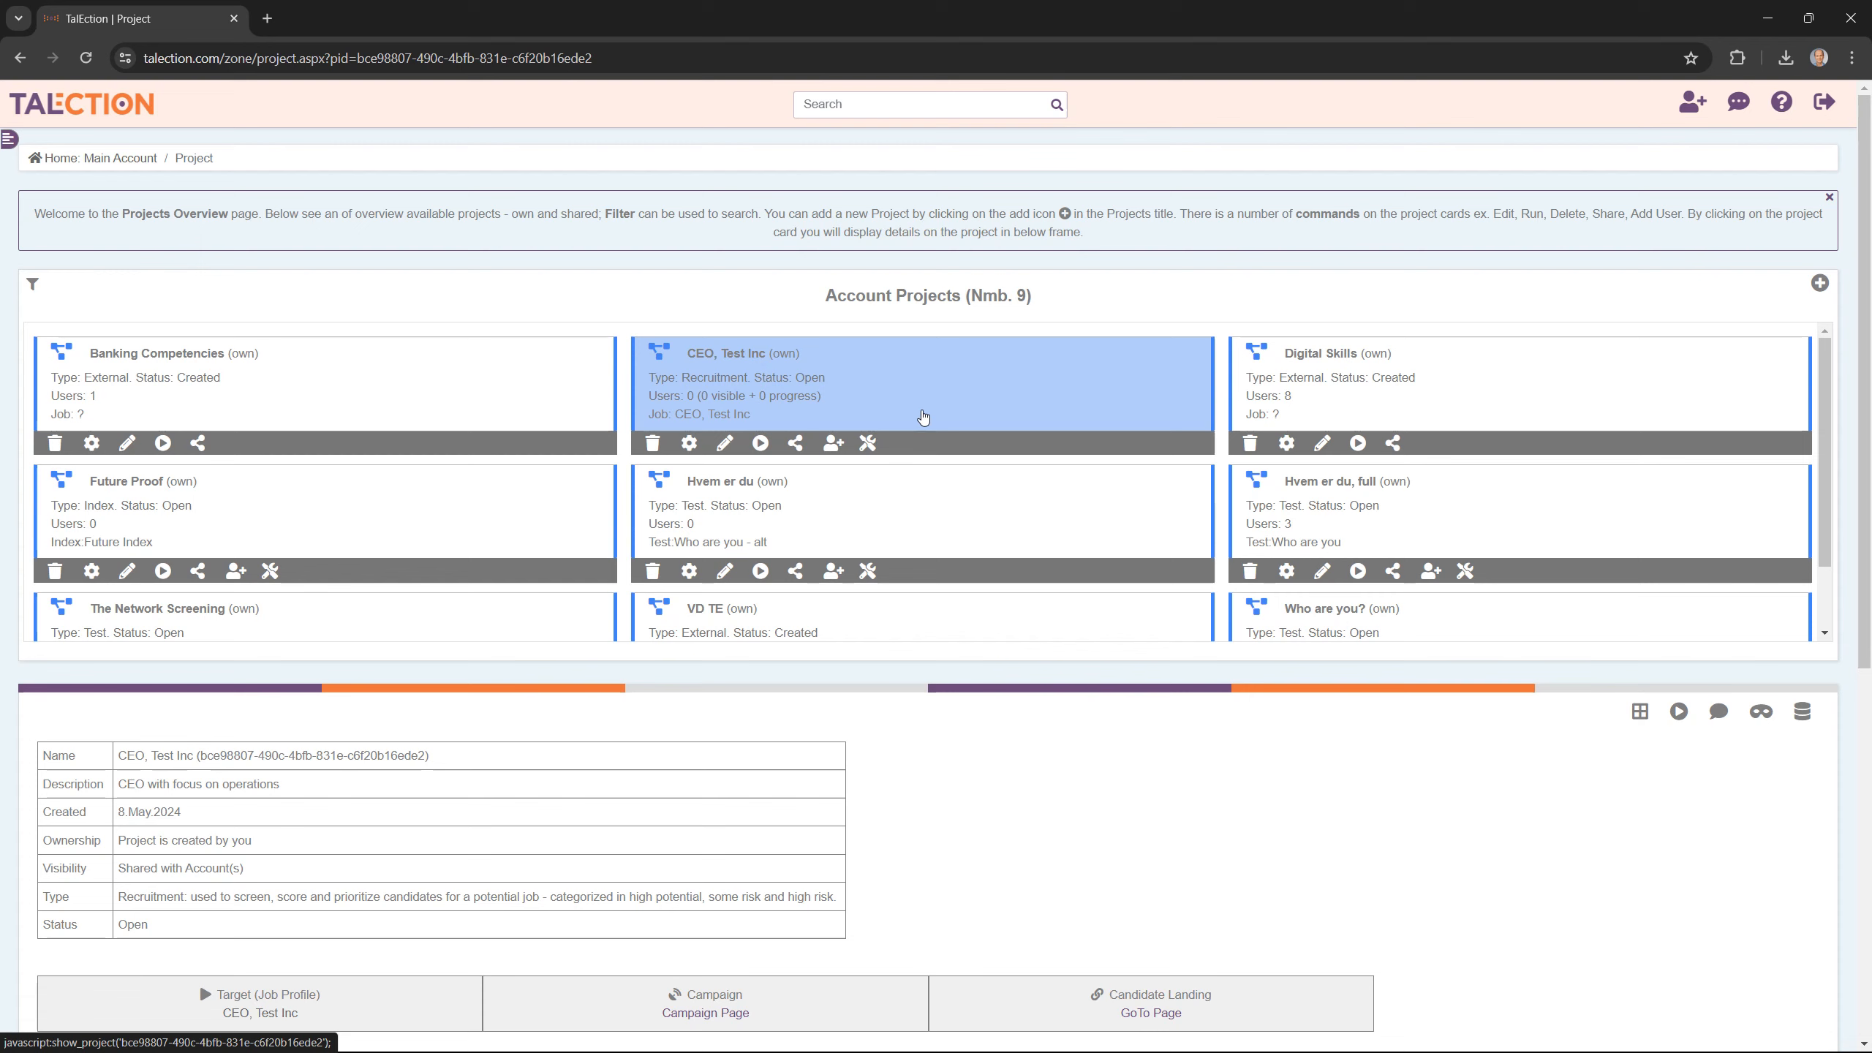
mouse_move(989, 7)
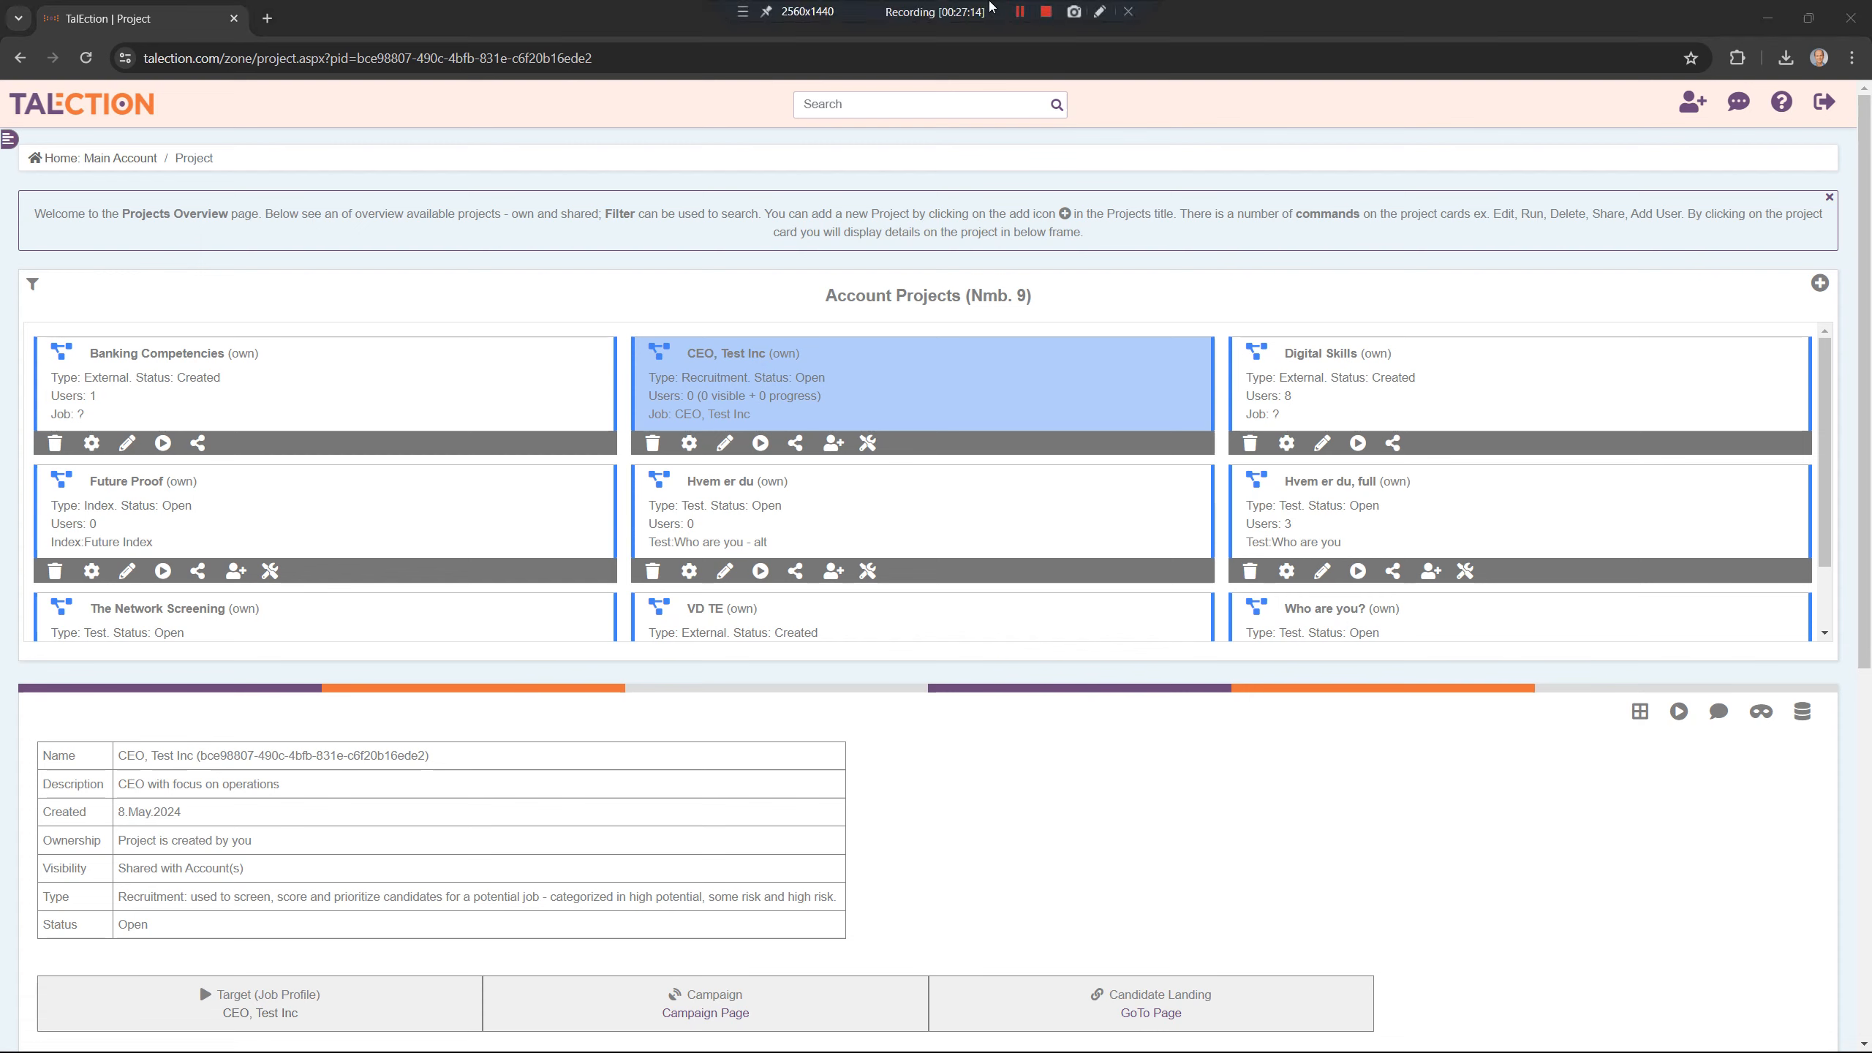